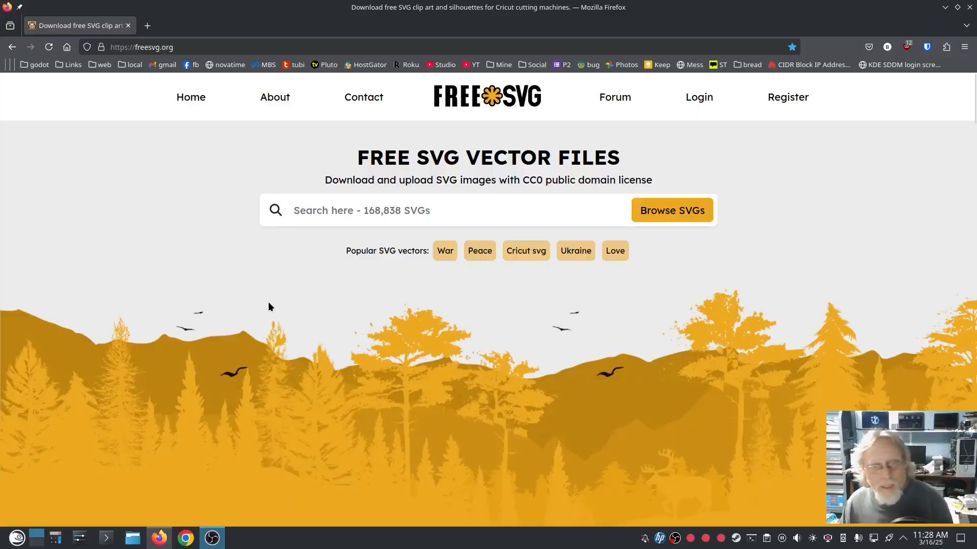
Step: Look through the FreeSVG home page, examining the SVG categories and the latest SVG clipart thumbnails
scroll(212, 298, "down", 5)
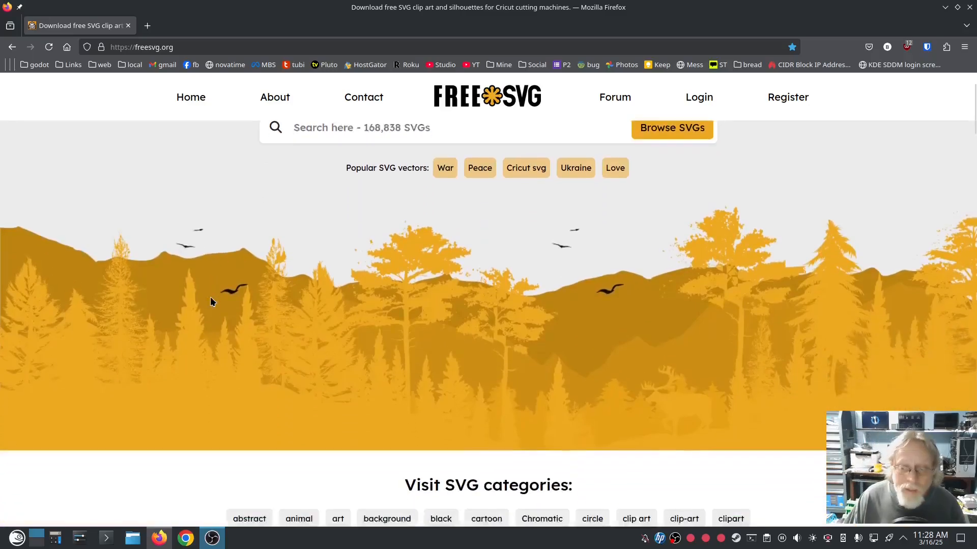
scroll(203, 306, "up", 5)
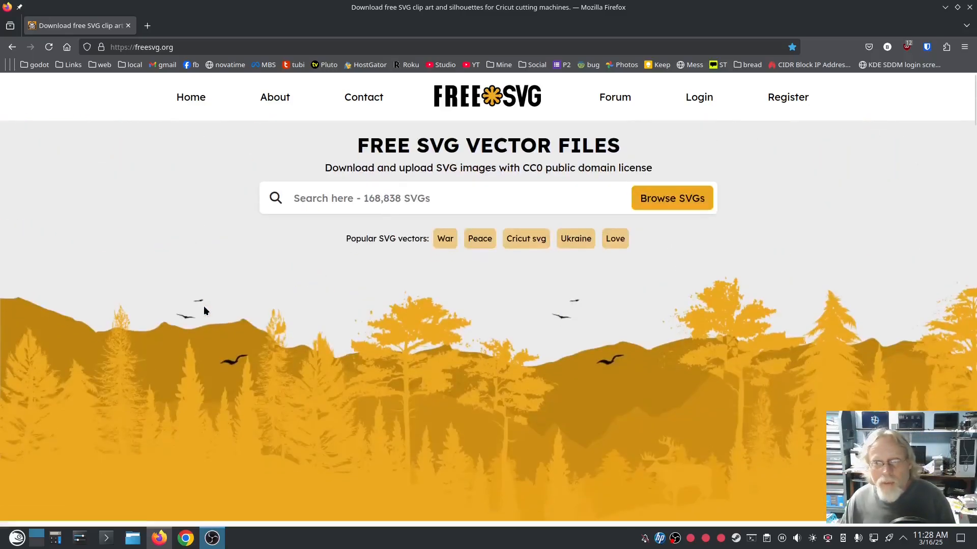
scroll(203, 306, "down", 10)
scroll(104, 244, "up", 5)
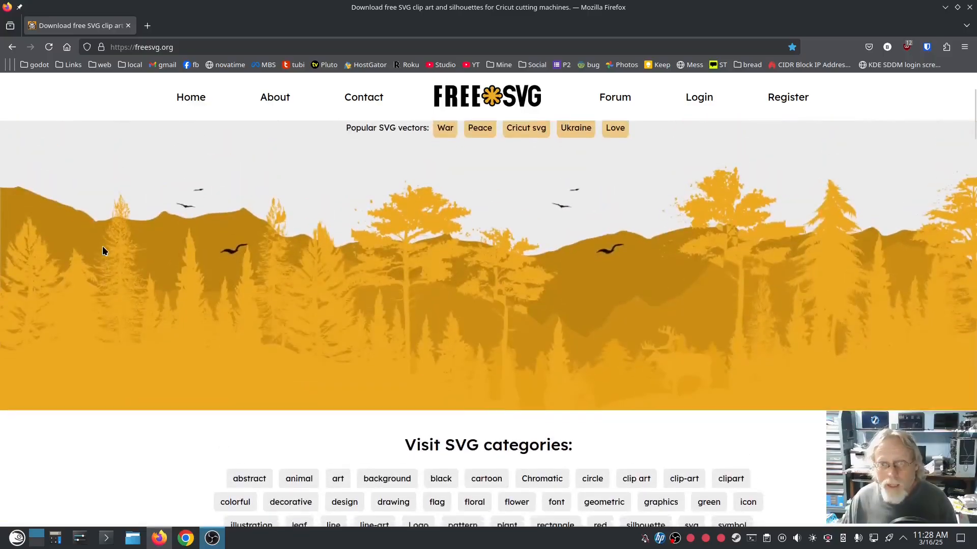
scroll(101, 248, "down", 4)
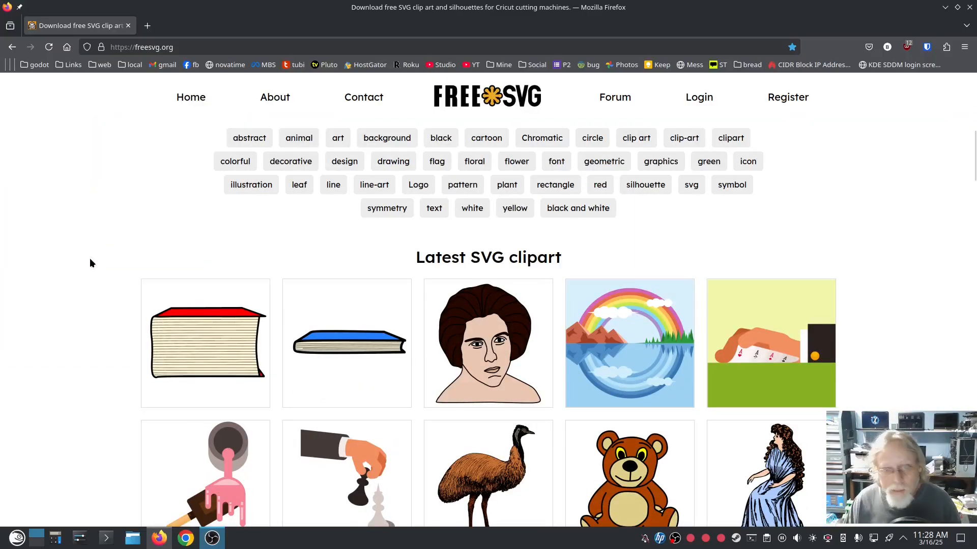
scroll(90, 258, "down", 2)
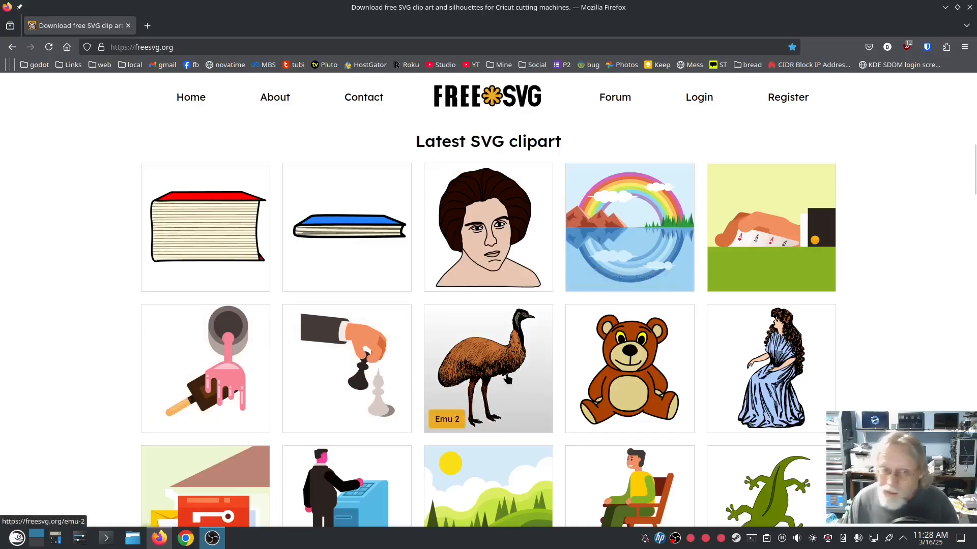
scroll(56, 273, "down", 2)
scroll(56, 270, "down", 5)
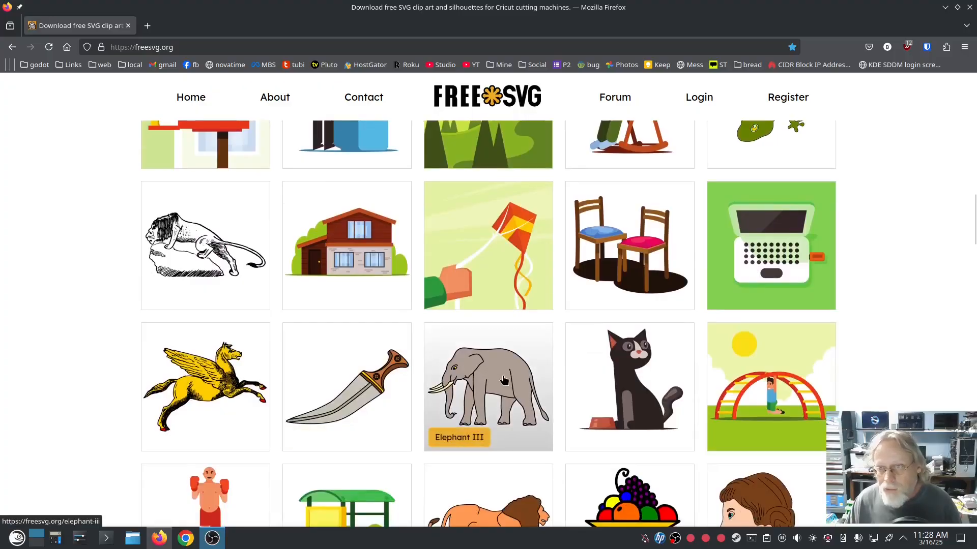
scroll(661, 404, "up", 5)
scroll(894, 388, "up", 1)
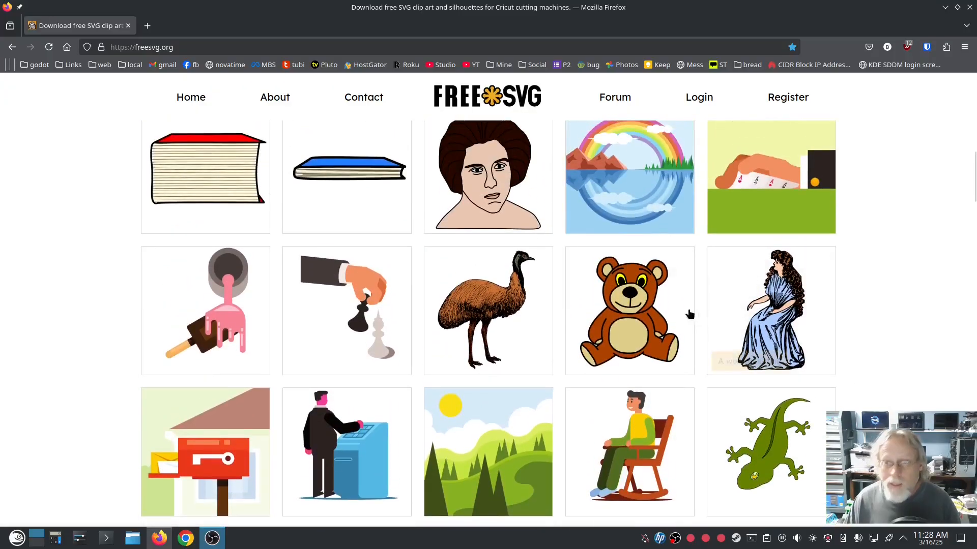
scroll(137, 351, "down", 7)
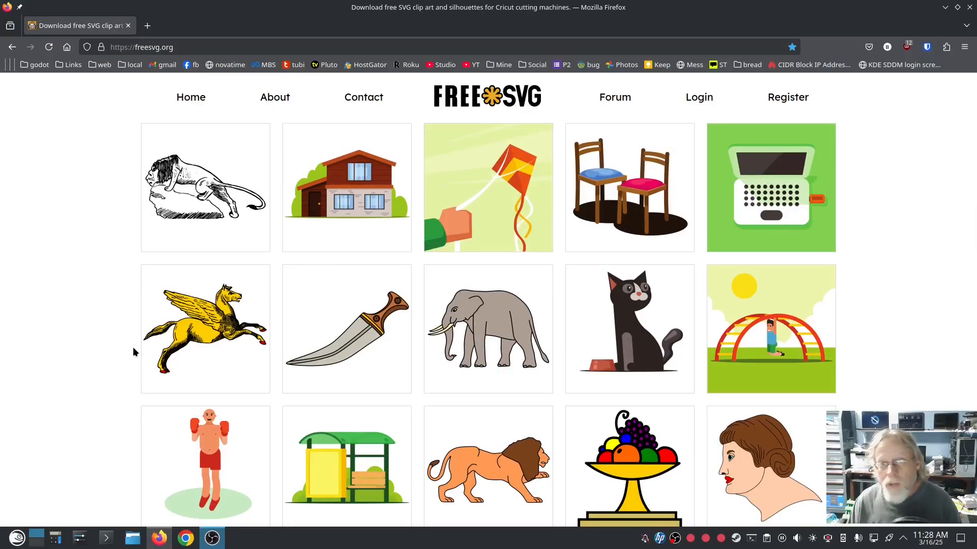
scroll(133, 347, "up", 10)
scroll(136, 331, "up", 5)
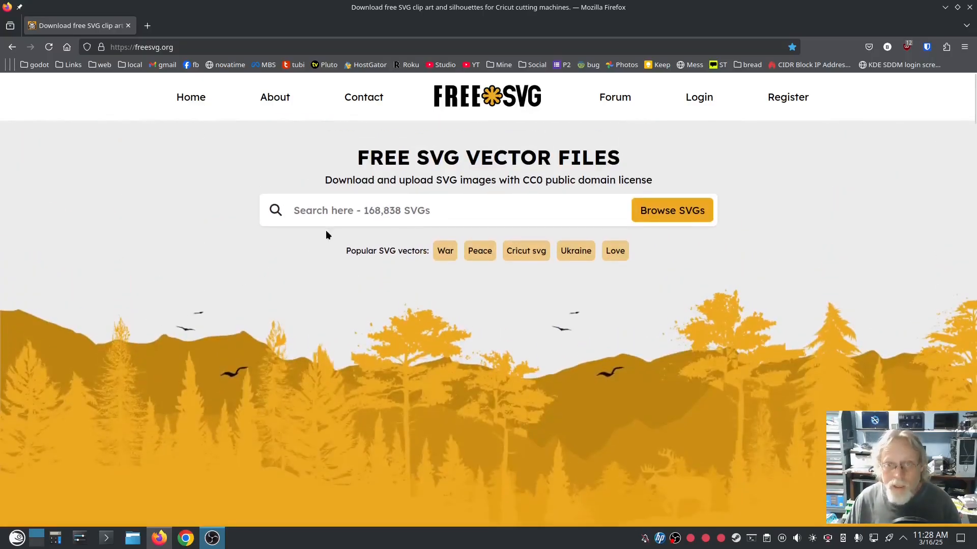
Step: Search the FreeSVG library for "cat"
left_click(350, 214)
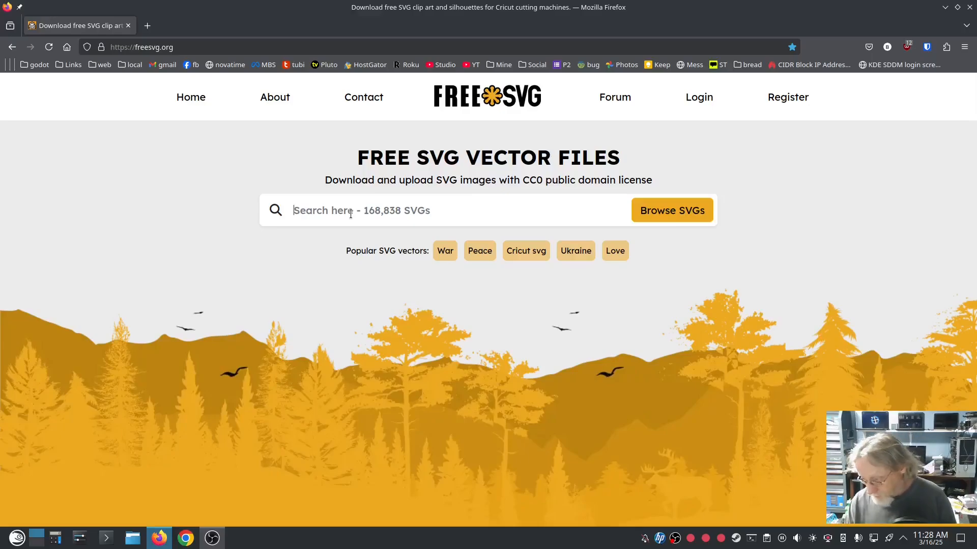
type("cat")
key("Return")
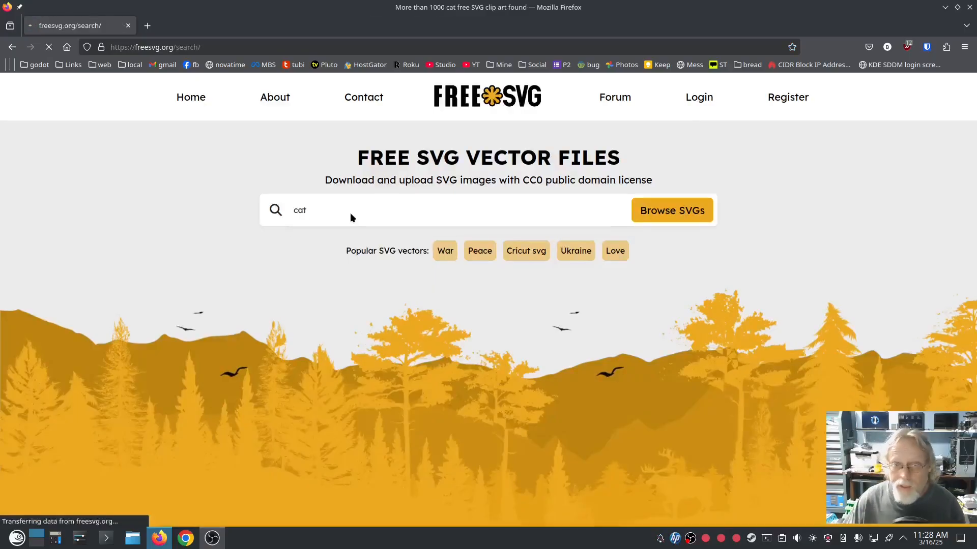
Step: Examine the first page of cat results, from the Shutterstock suggestions down to the page numbers and back up
scroll(419, 375, "down", 5)
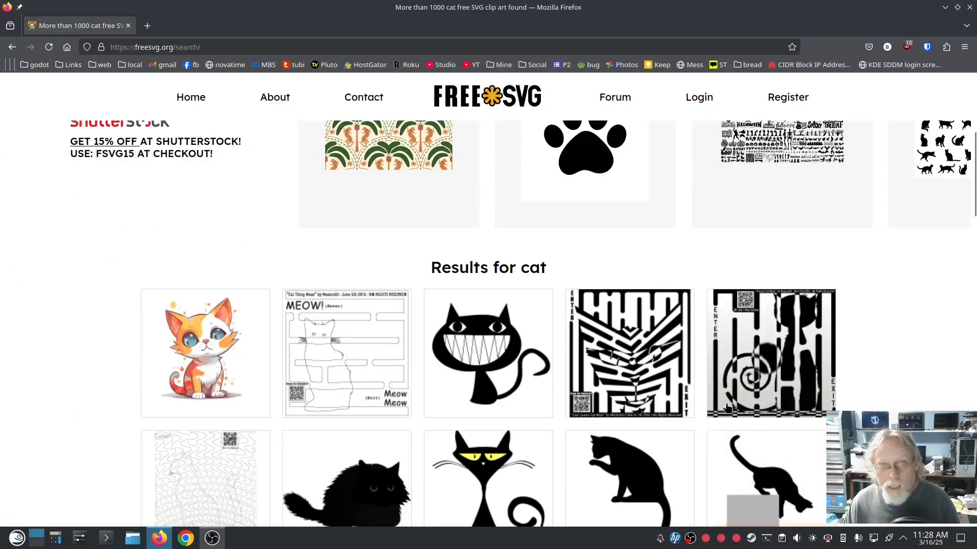
scroll(529, 401, "up", 5)
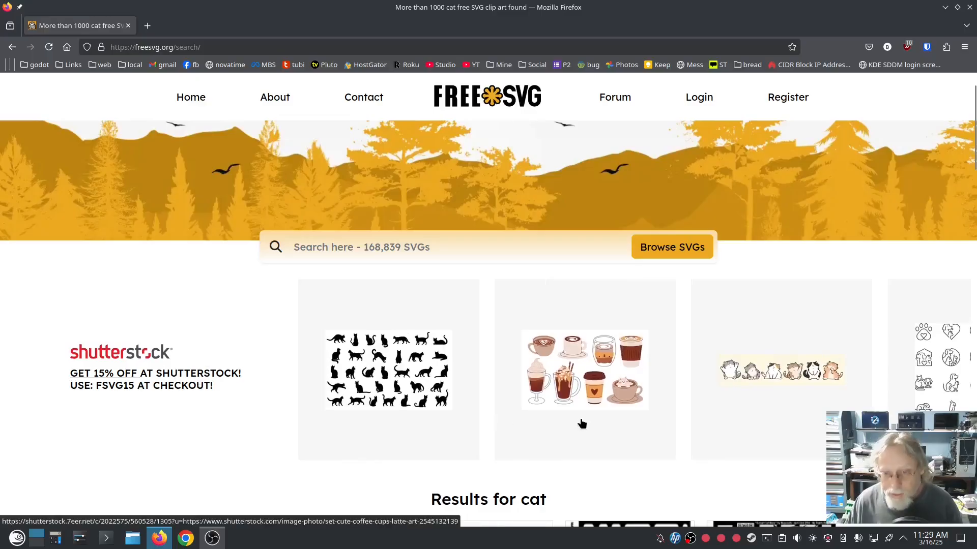
scroll(581, 424, "down", 3)
scroll(88, 340, "down", 2)
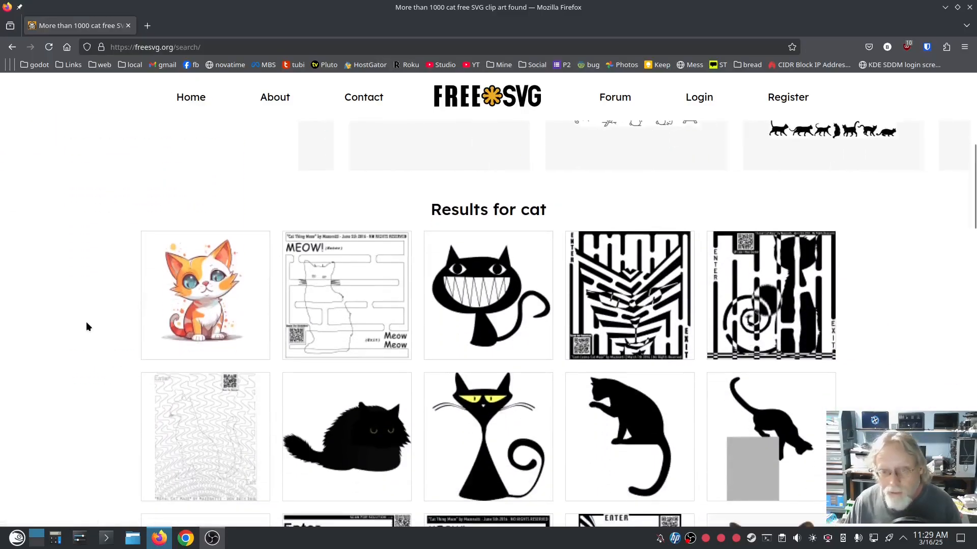
scroll(102, 312, "down", 3)
scroll(104, 310, "up", 2)
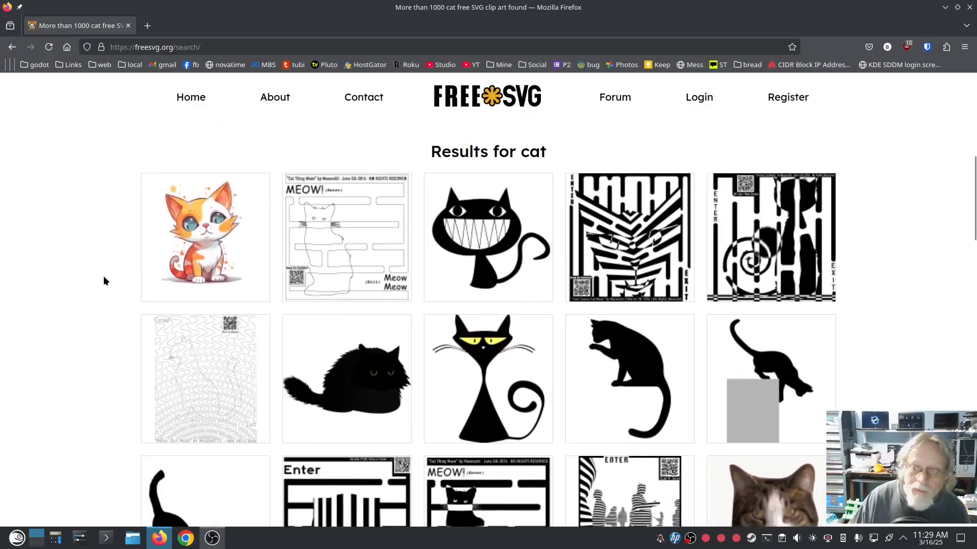
scroll(127, 274, "down", 3)
scroll(137, 295, "down", 2)
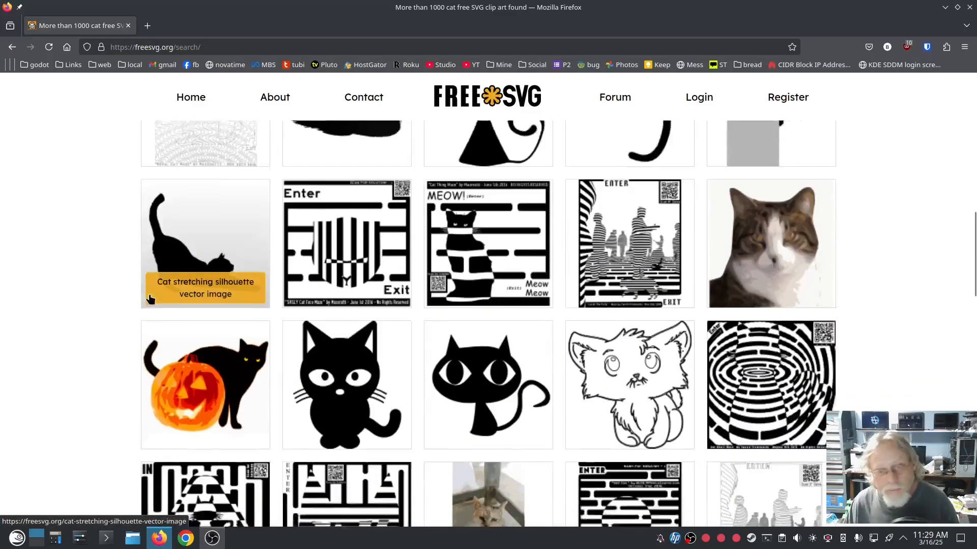
scroll(133, 298, "down", 8)
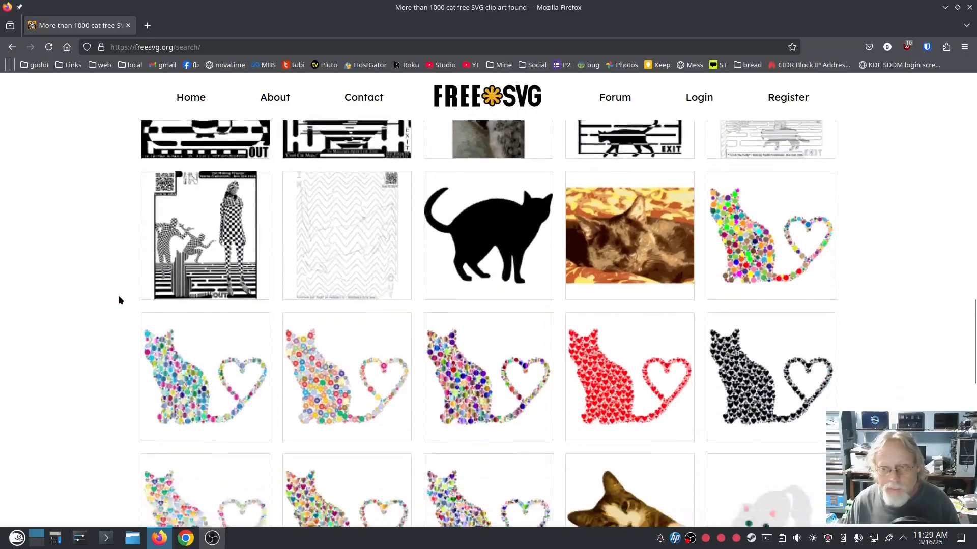
scroll(115, 293, "down", 5)
scroll(79, 278, "down", 2)
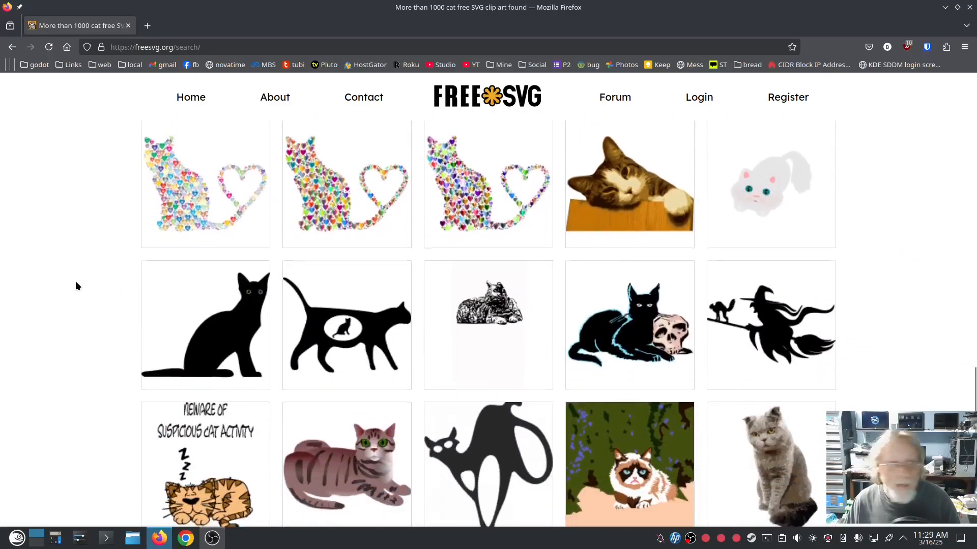
scroll(99, 299, "down", 2)
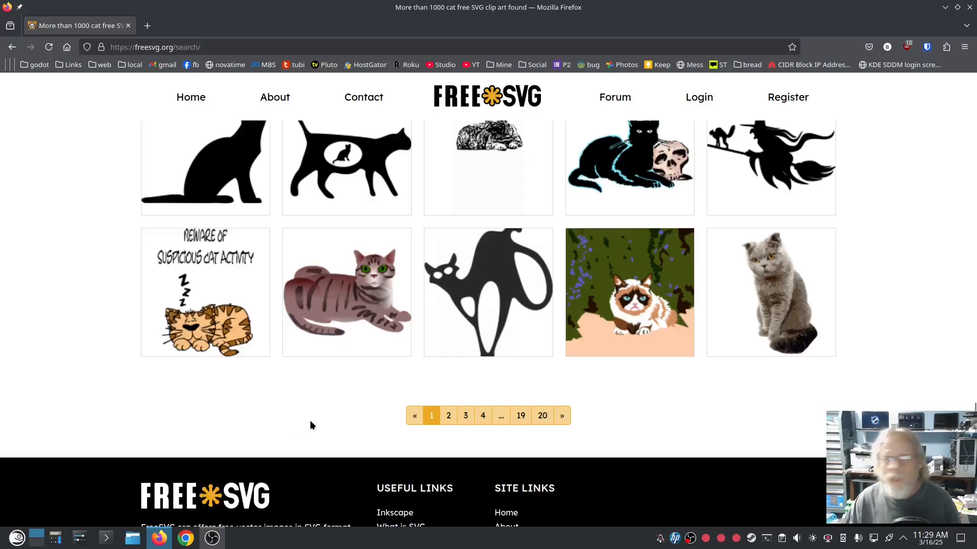
scroll(201, 504, "down", 10)
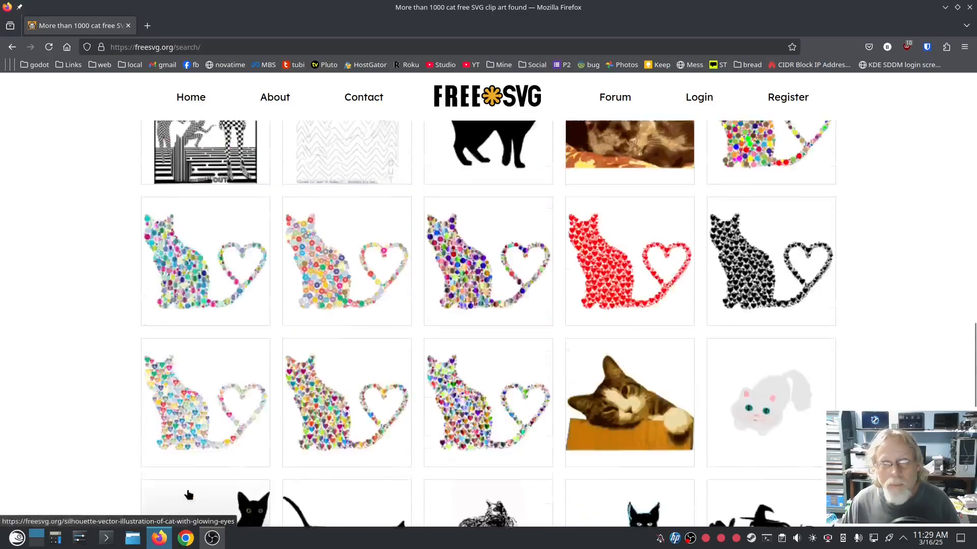
scroll(213, 472, "up", 6)
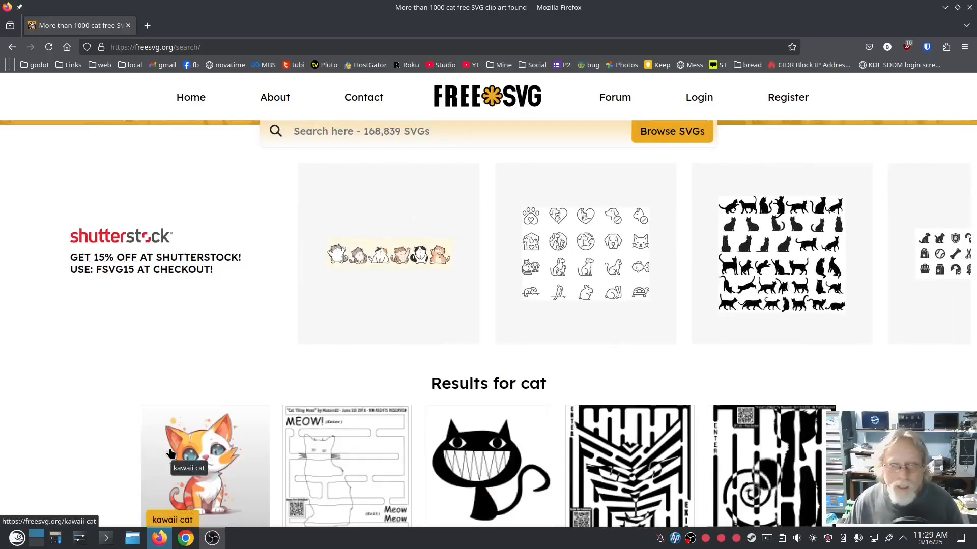
scroll(80, 409, "up", 4)
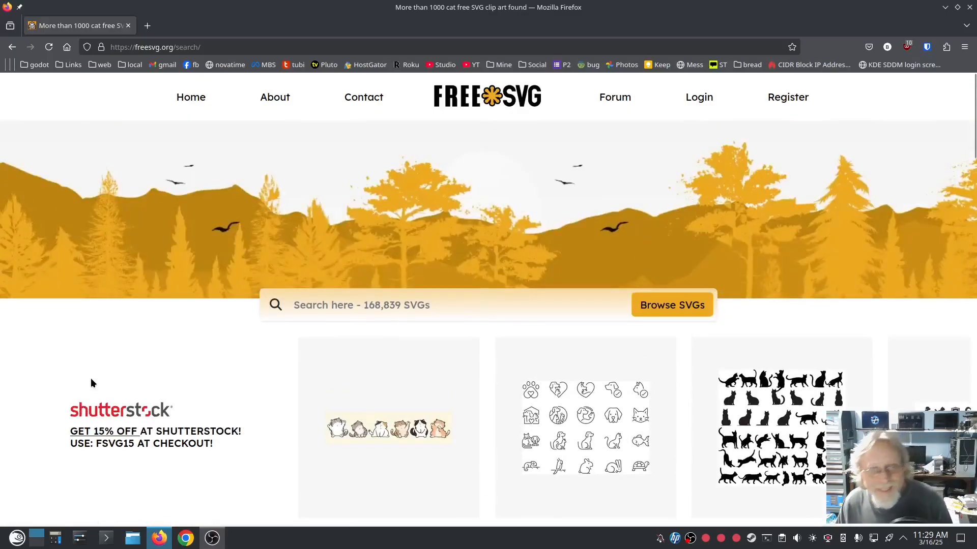
Step: Return to the FreeSVG home page and open the cartoon category
left_click(191, 98)
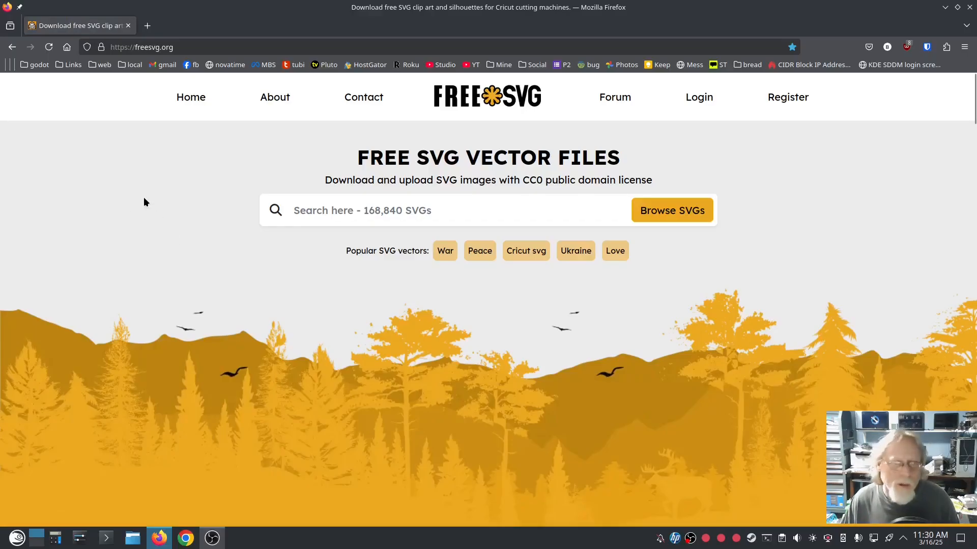
scroll(213, 239, "down", 5)
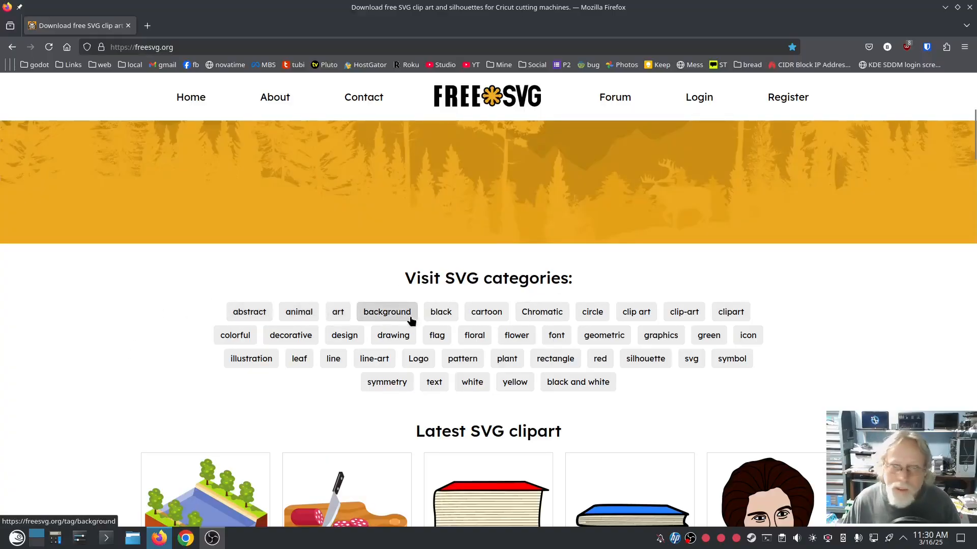
left_click(485, 312)
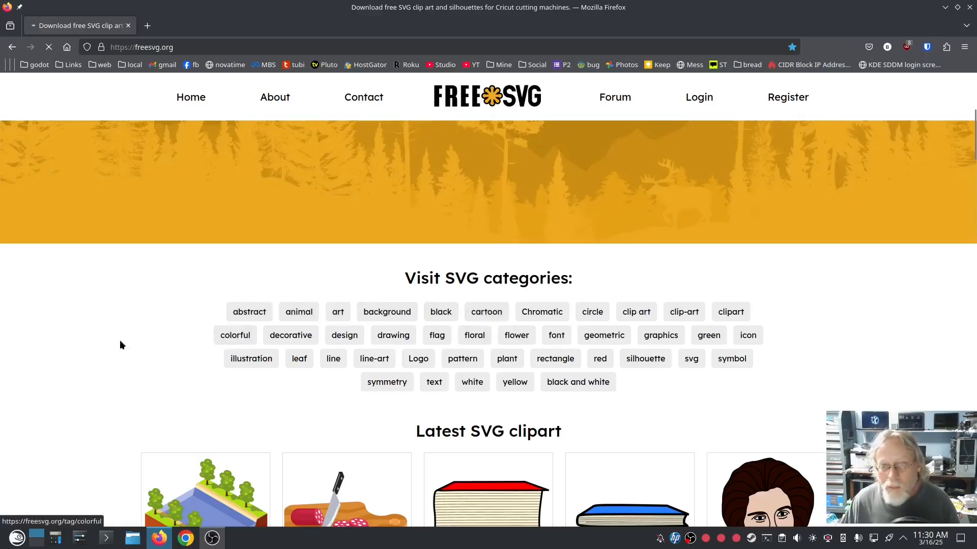
Step: Browse the cartoon category's results to examine the kinds of clip art it offers
scroll(112, 333, "down", 5)
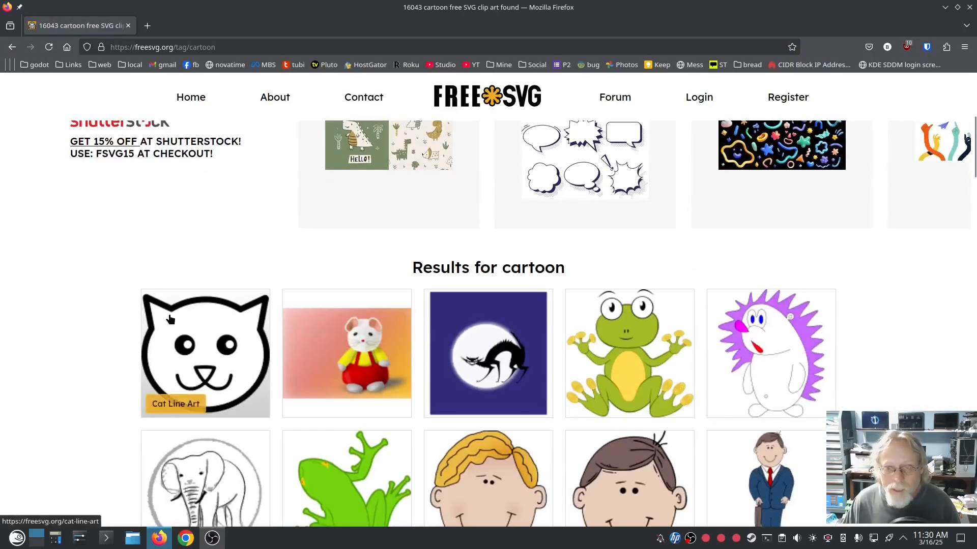
scroll(60, 367, "down", 3)
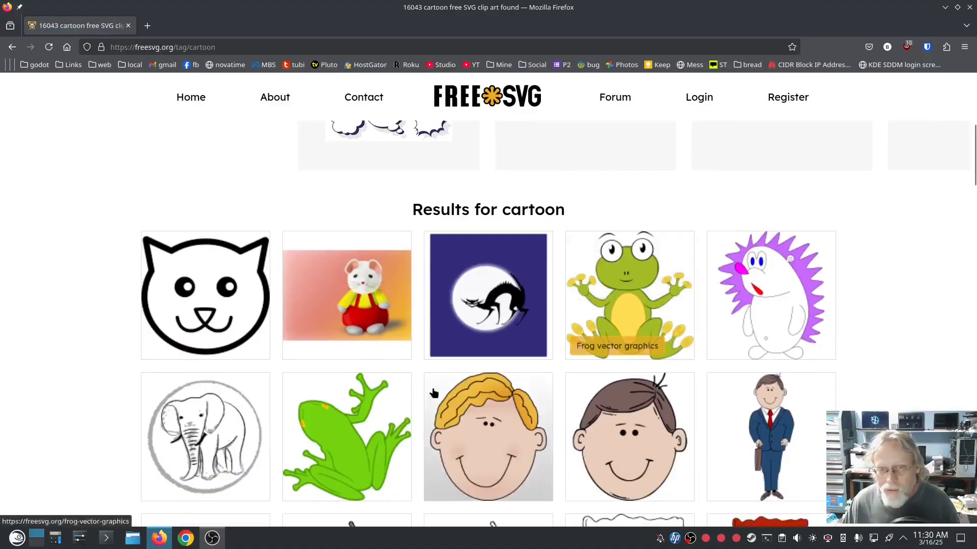
scroll(856, 397, "down", 6)
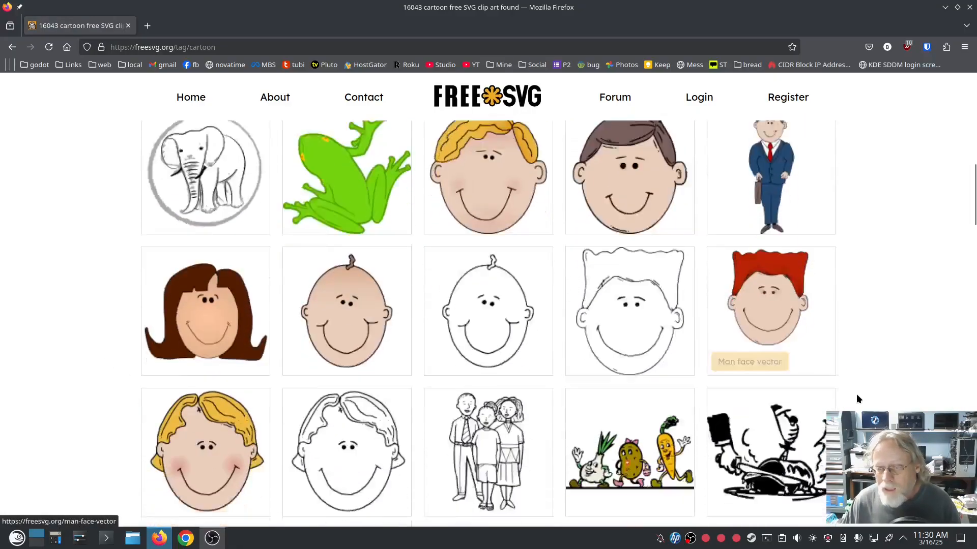
scroll(867, 395, "down", 8)
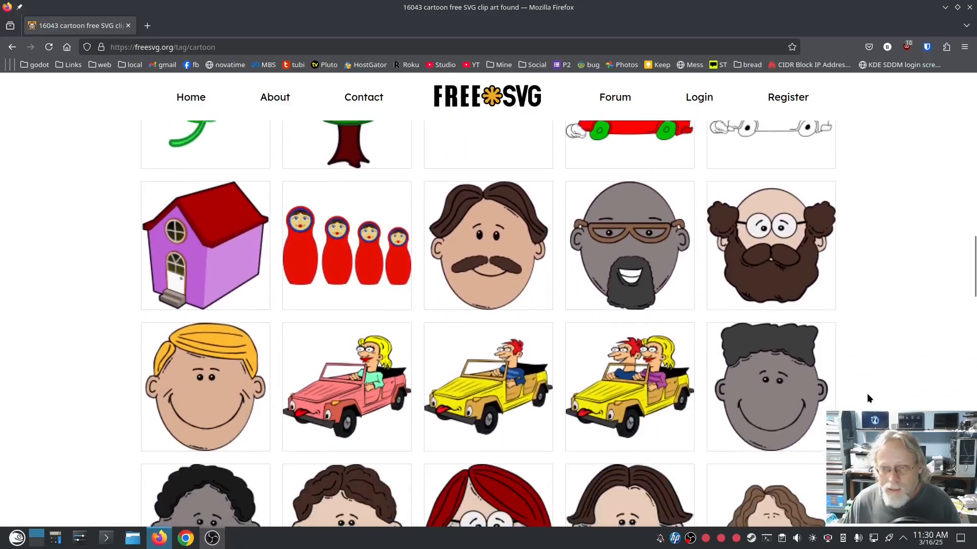
scroll(877, 373, "down", 6)
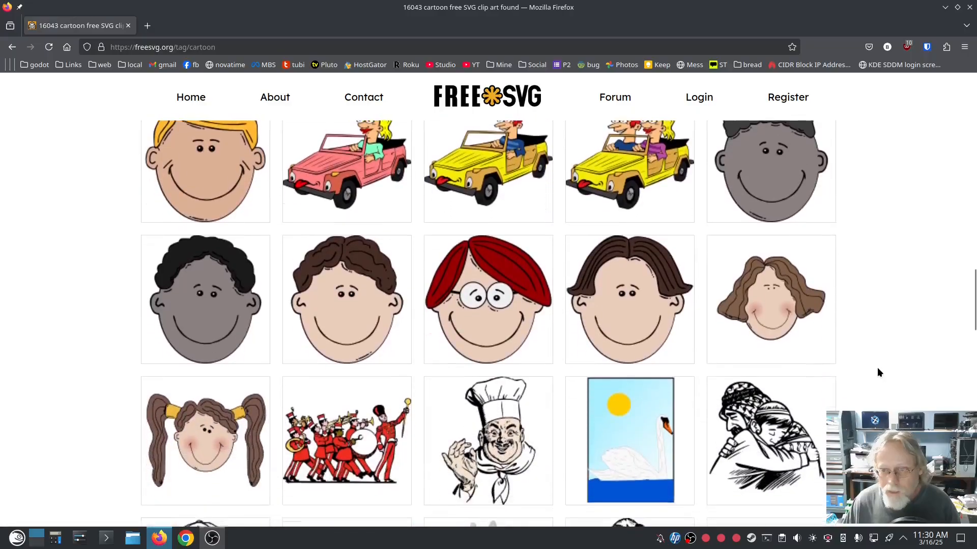
scroll(878, 372, "down", 5)
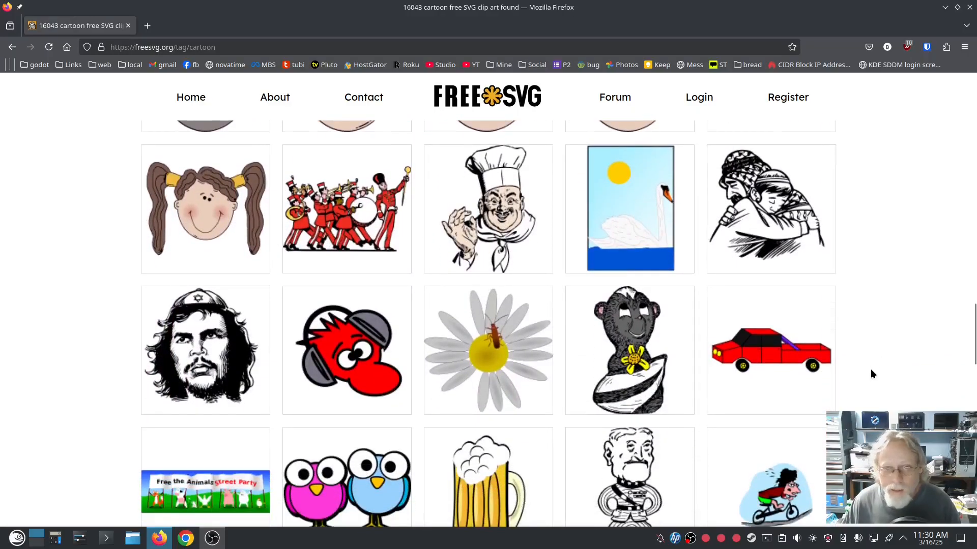
scroll(873, 373, "down", 5)
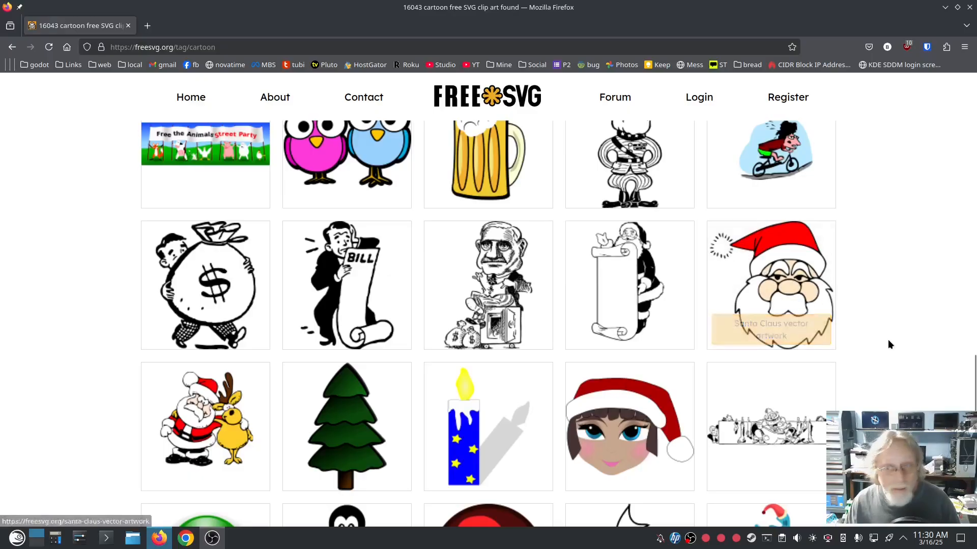
scroll(884, 288, "down", 10)
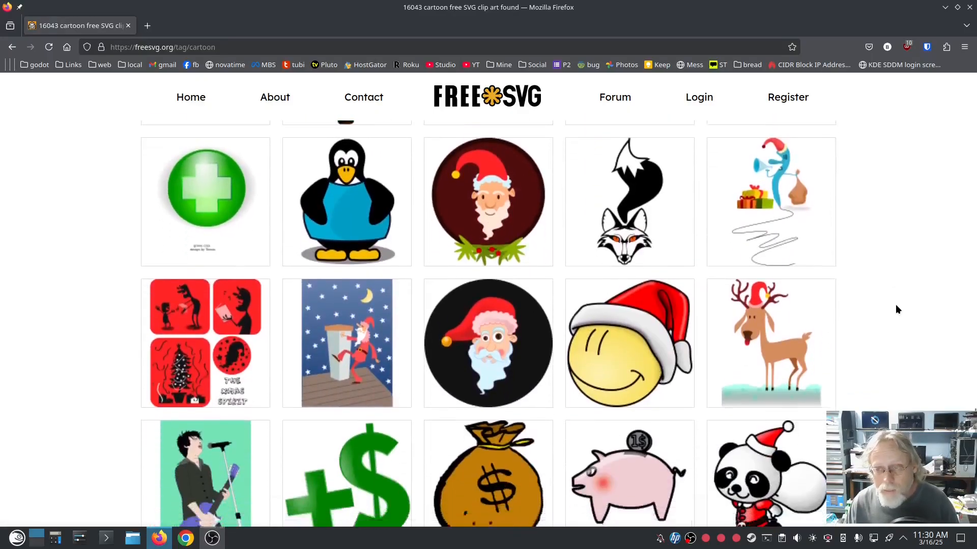
scroll(871, 358, "up", 5)
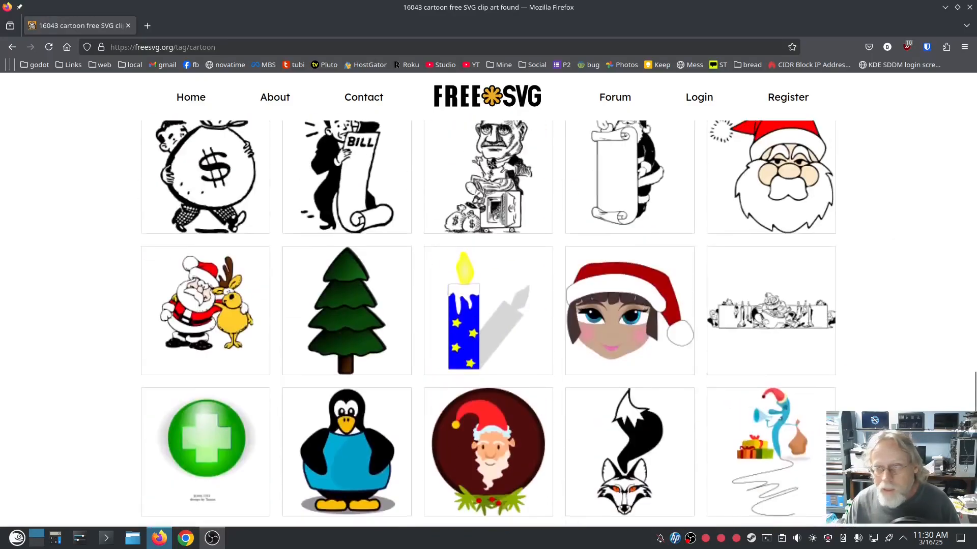
scroll(885, 387, "up", 5)
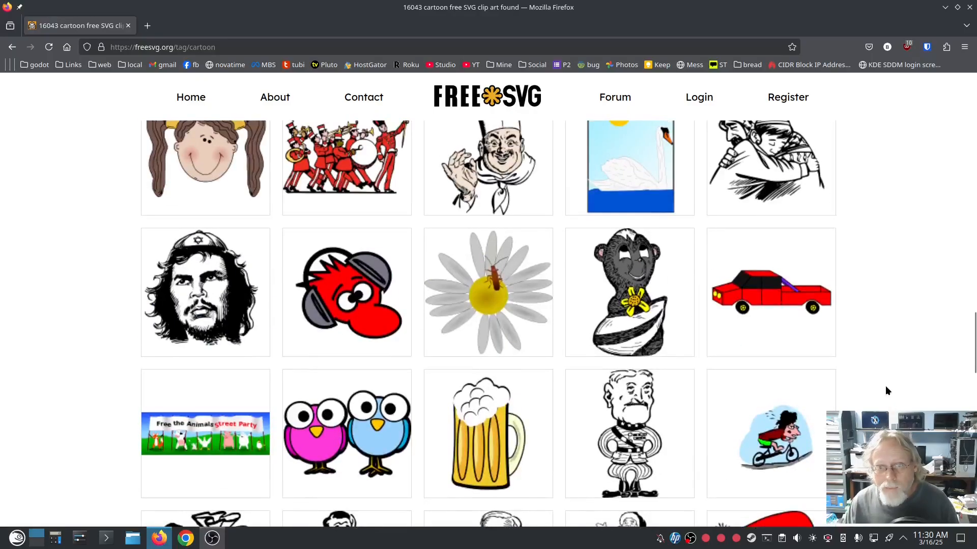
Step: Examine the cartoon results up and down the page, from the animals and faces to the Christmas images, for artwork to download
scroll(885, 386, "up", 5)
scroll(885, 385, "up", 5)
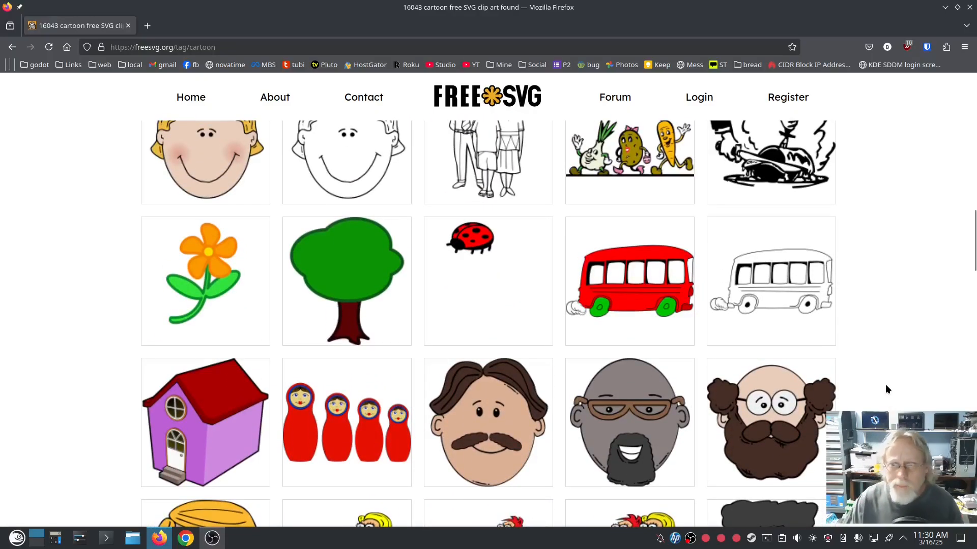
scroll(886, 384, "up", 10)
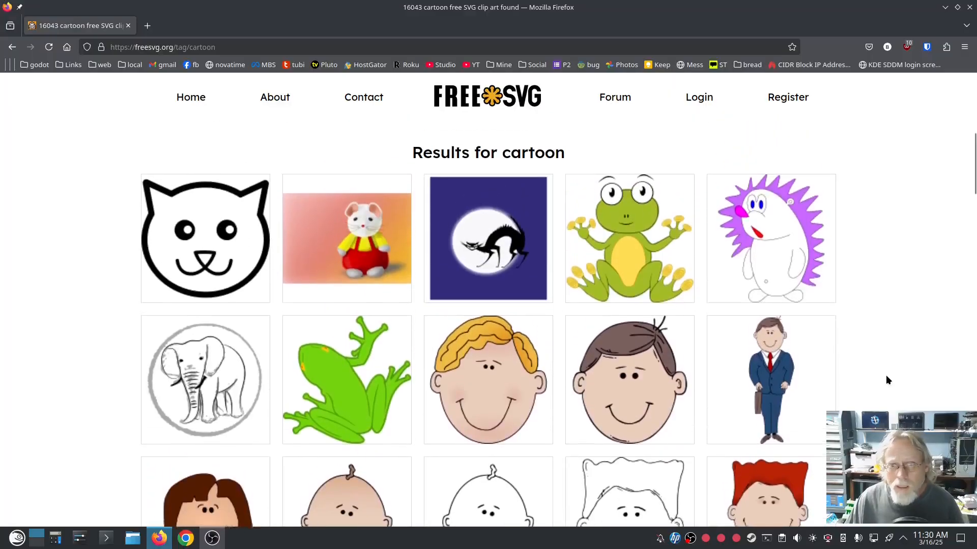
scroll(885, 376, "down", 10)
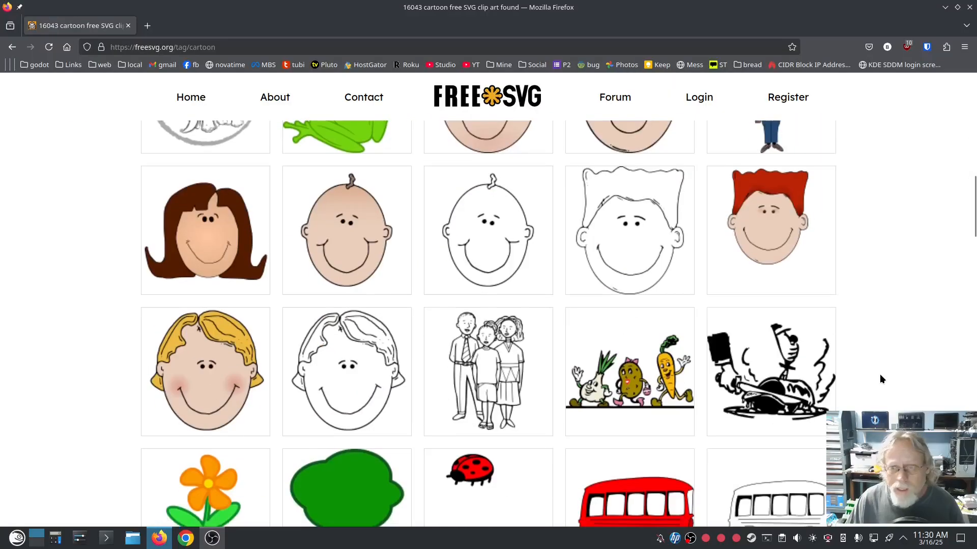
scroll(881, 379, "down", 5)
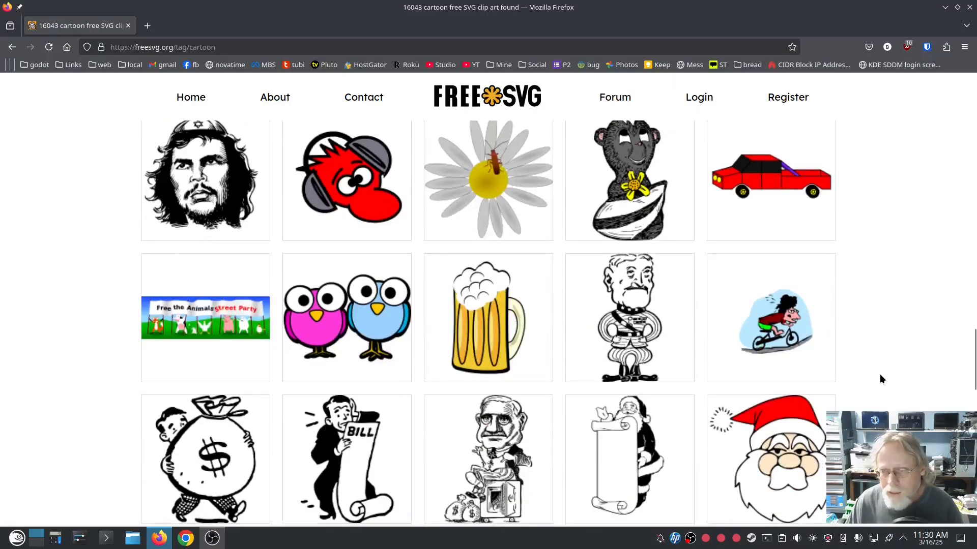
scroll(881, 380, "down", 3)
scroll(881, 380, "down", 5)
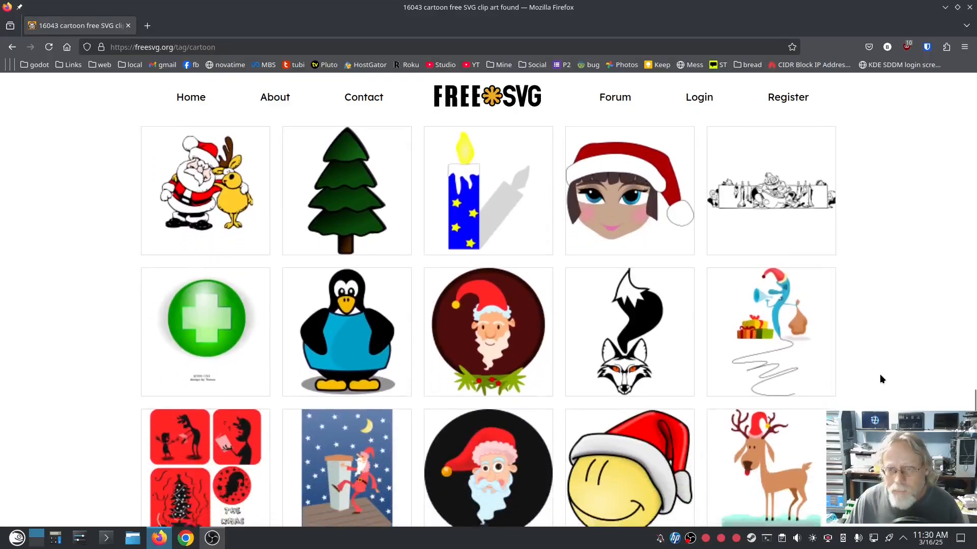
scroll(882, 379, "down", 3)
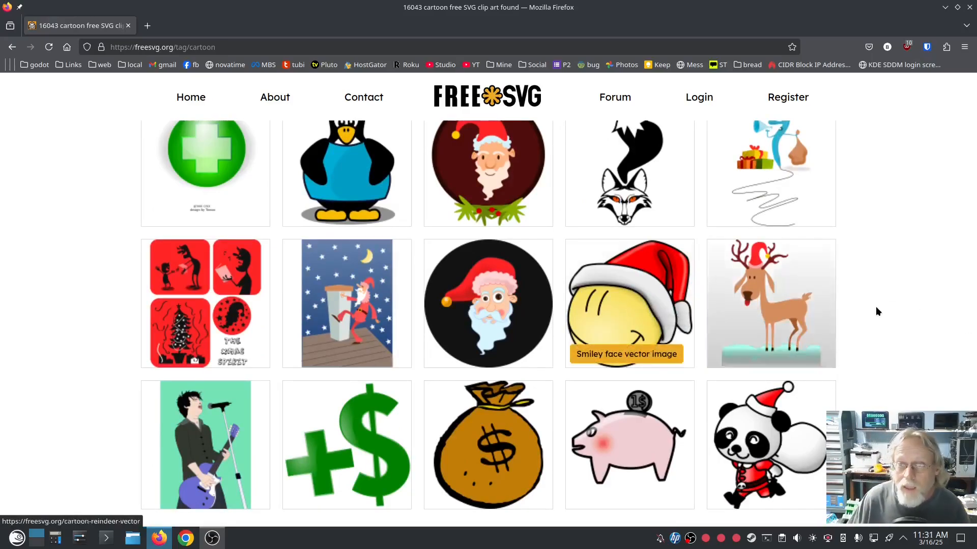
scroll(859, 365, "up", 8)
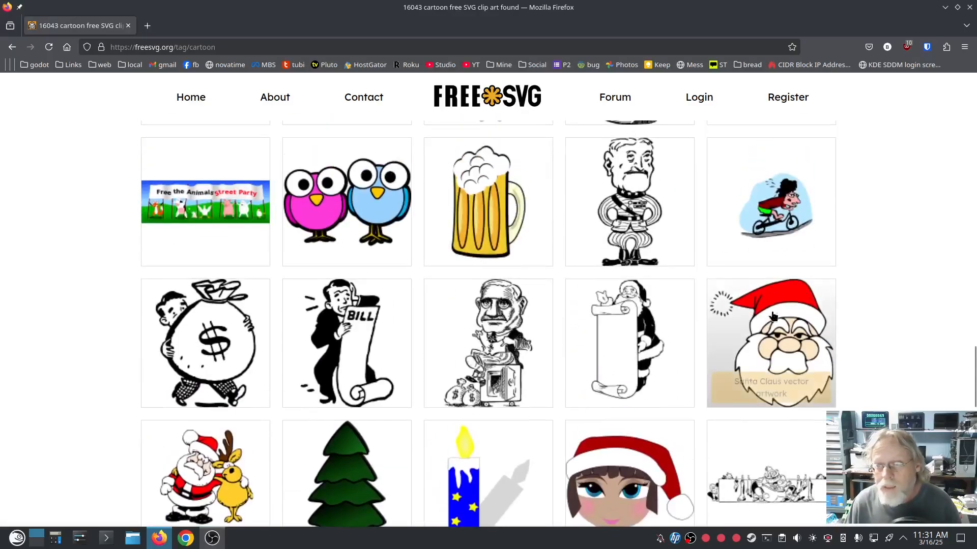
scroll(885, 351, "down", 8)
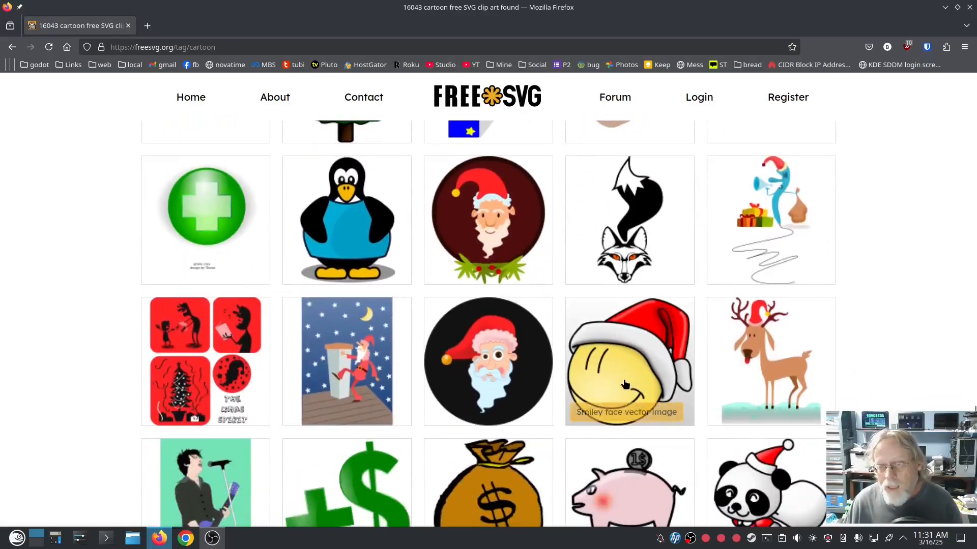
scroll(627, 382, "down", 1)
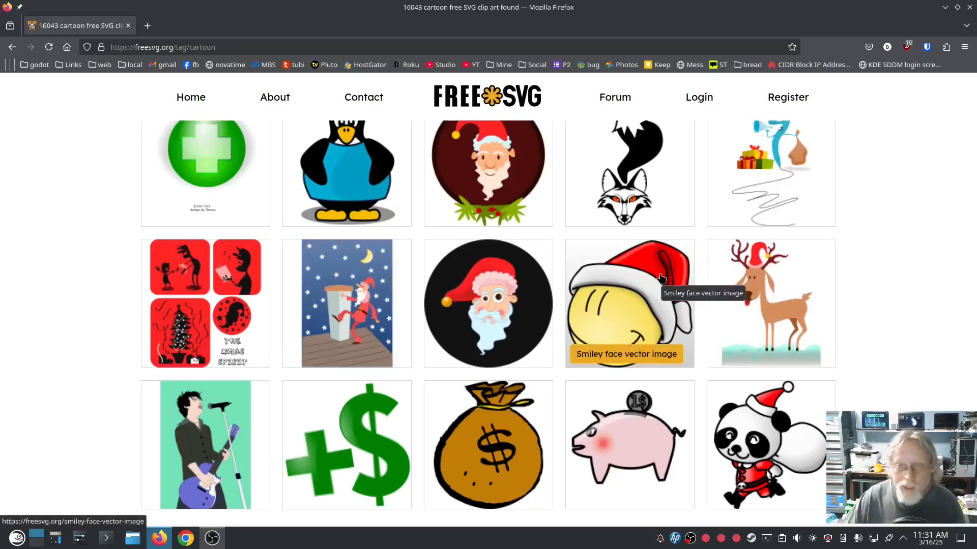
Step: Download the "Smiley face vector image" with the Christmas hat as an SVG and show the file in the Downloads folder
left_click(630, 299)
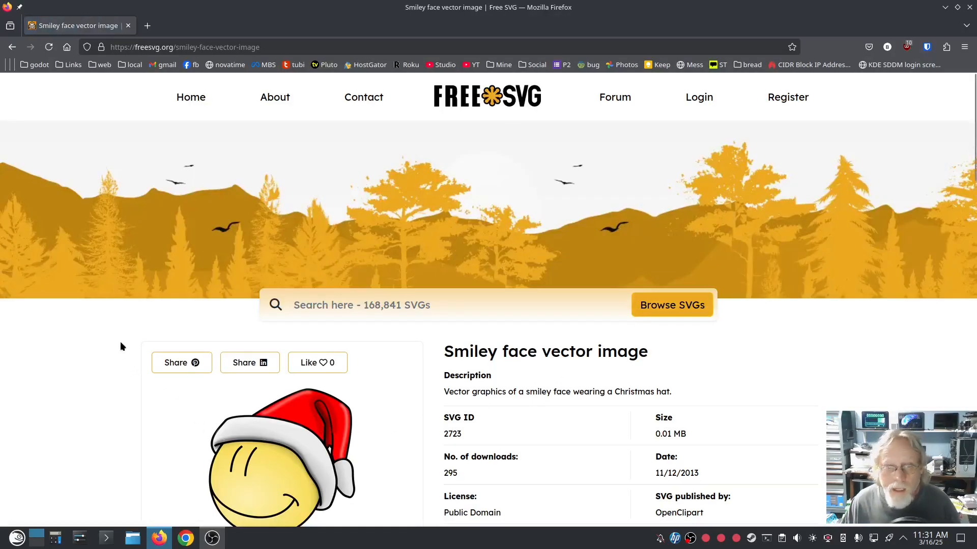
scroll(120, 347, "down", 5)
left_click(651, 309)
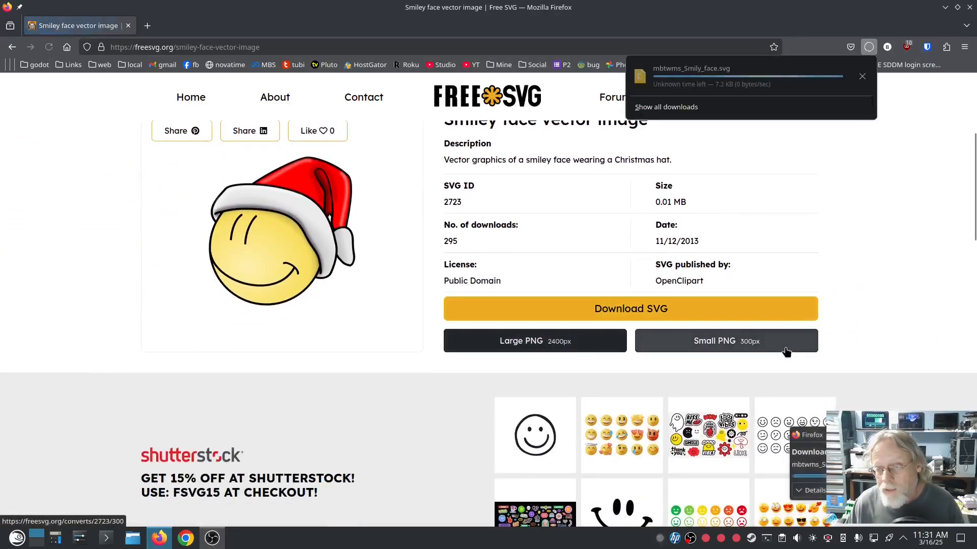
left_click(915, 218)
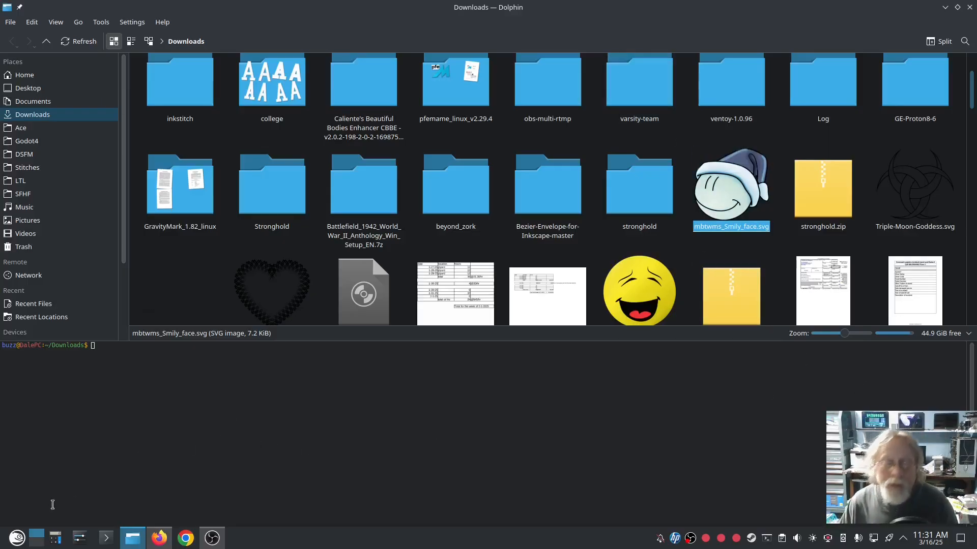
Step: Launch Inkscape with a new blank document and display its Document Properties
left_click(16, 539)
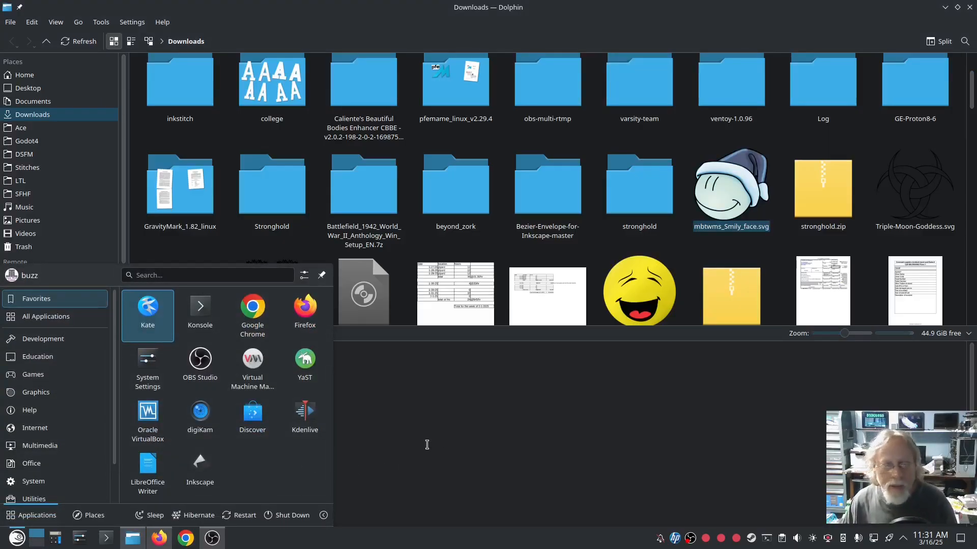
left_click(200, 466)
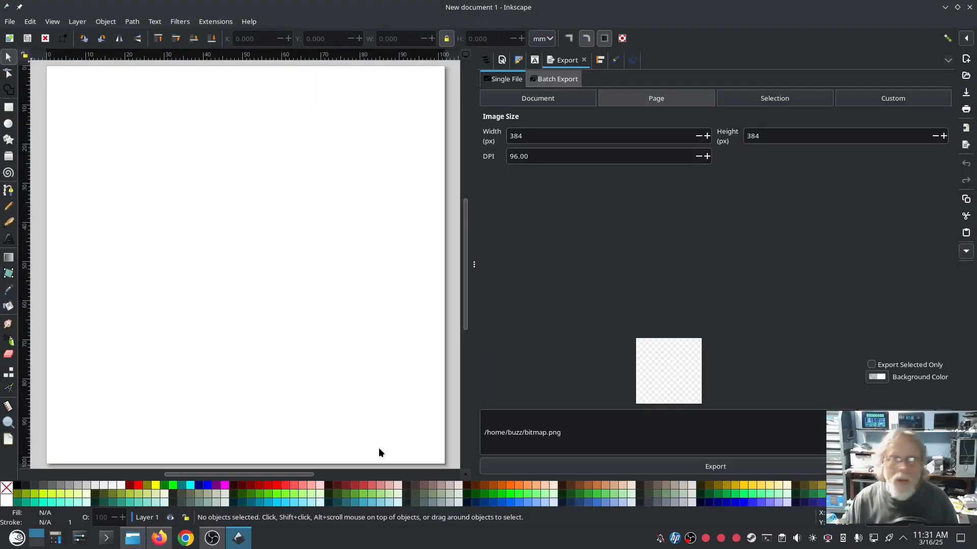
scroll(301, 331, "down", 3)
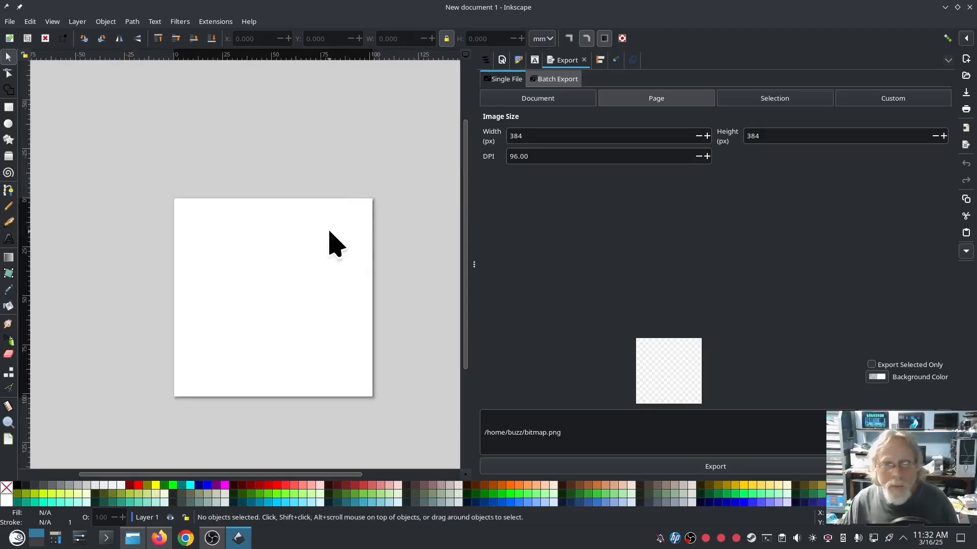
left_click(502, 60)
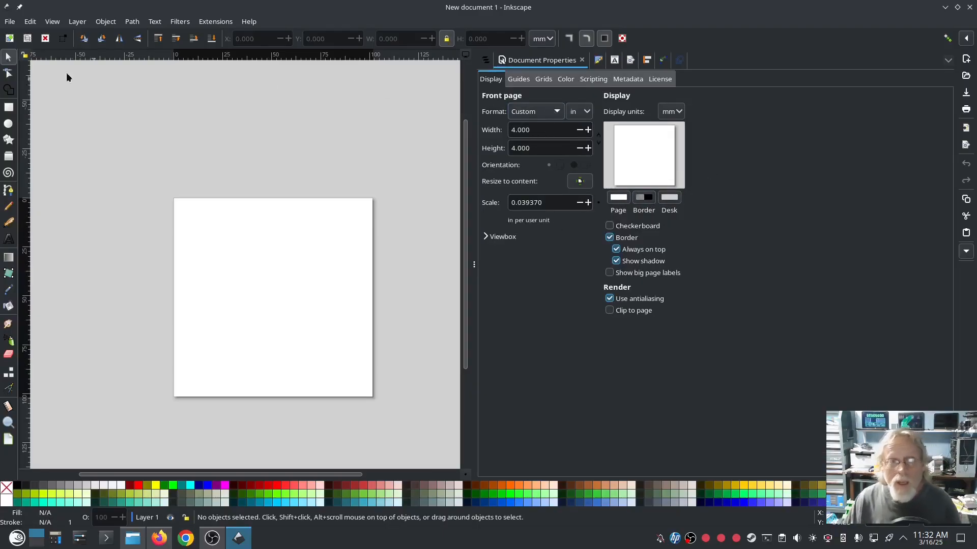
Step: Look over the custom templates offered for new documents, without creating one
left_click(9, 22)
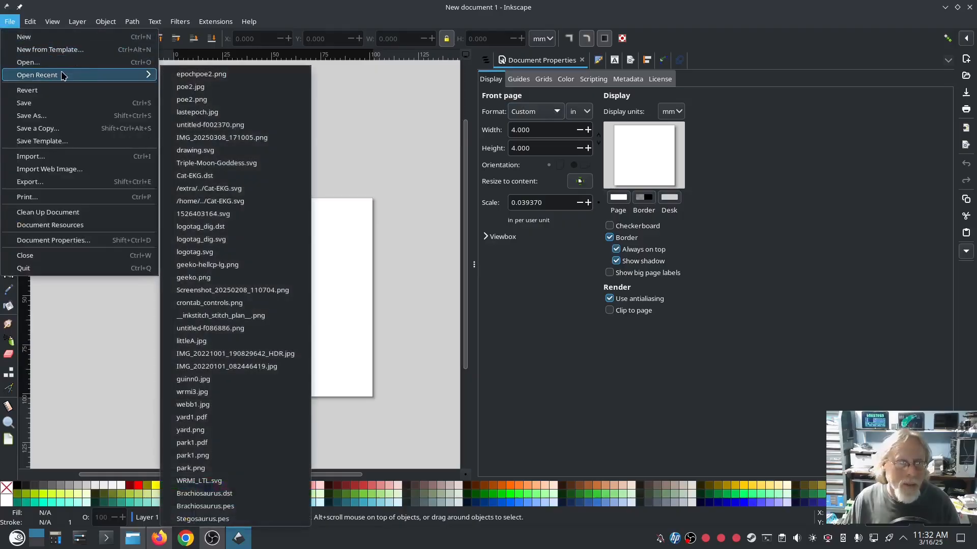
left_click(70, 53)
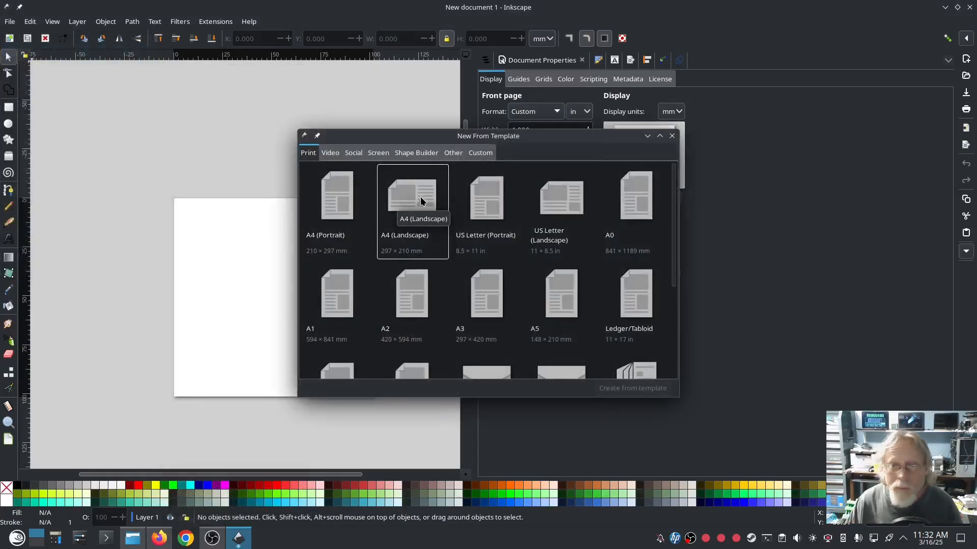
left_click(480, 153)
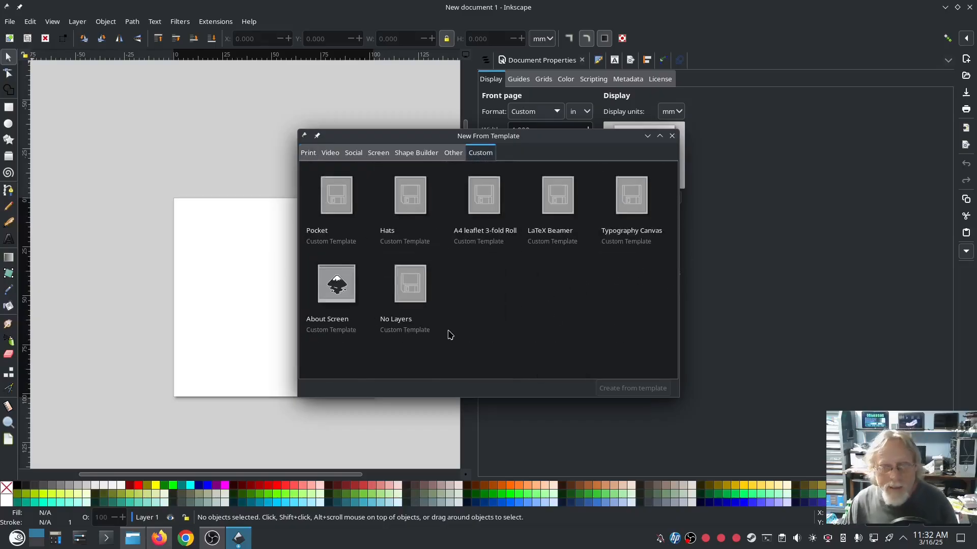
left_click(672, 135)
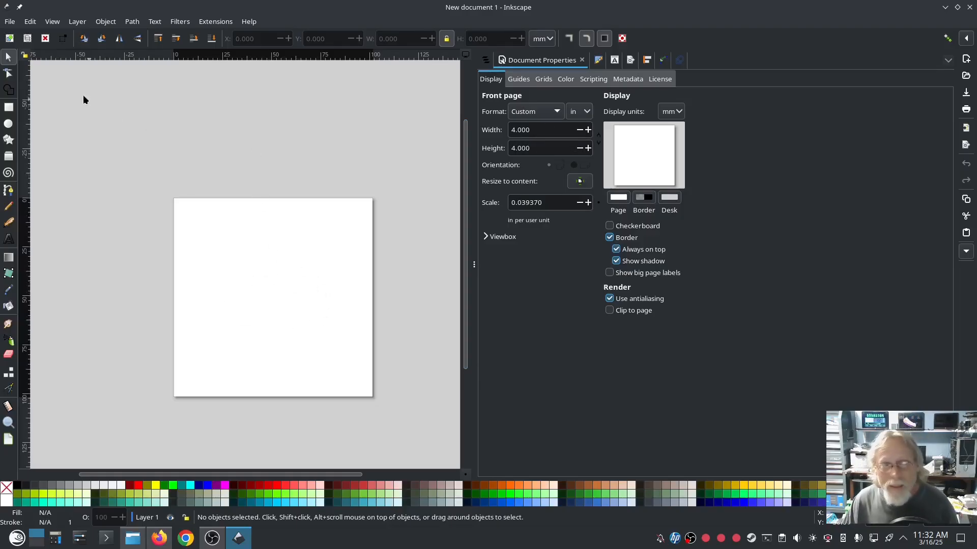
Step: Import mbtwms_Smily_face.svg from the Downloads folder, including the SVG image as editable objects in the current file
left_click(10, 22)
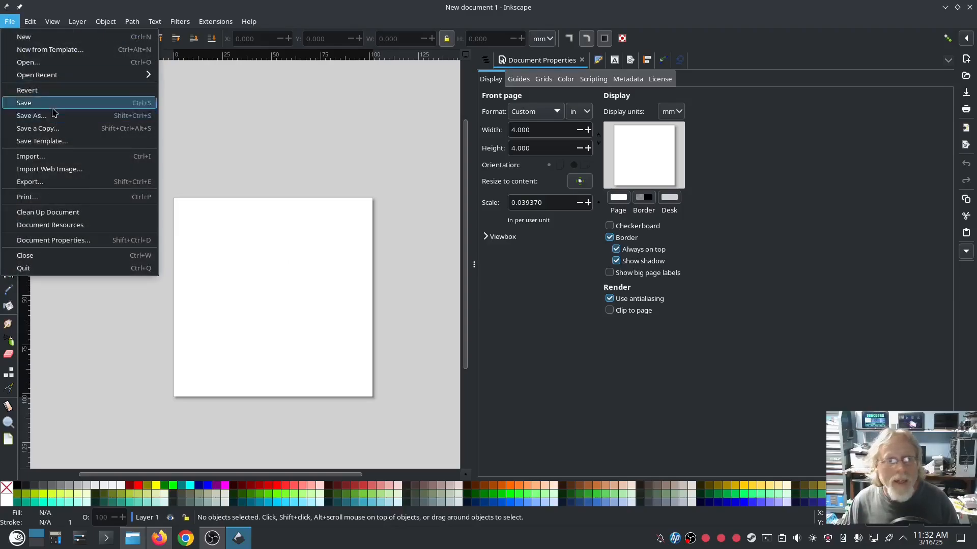
left_click(43, 158)
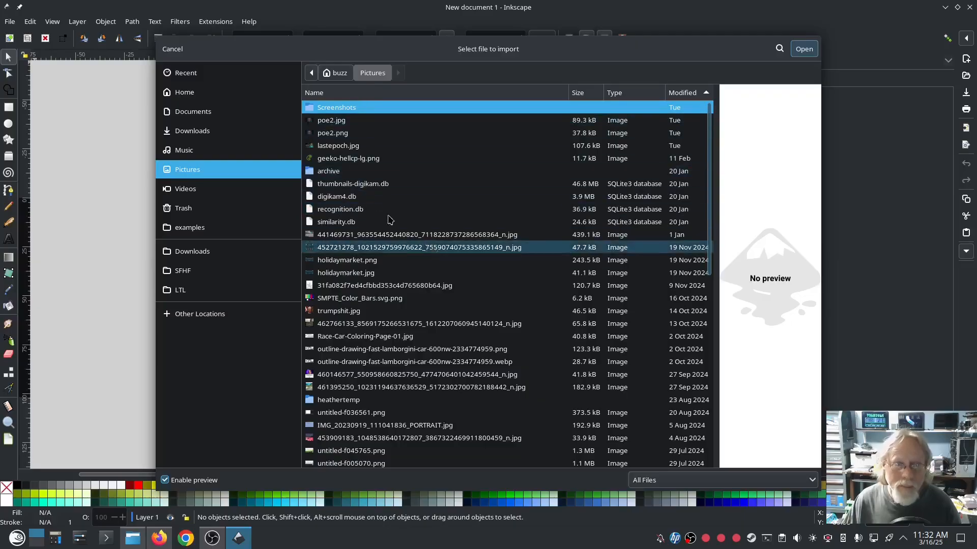
left_click(236, 130)
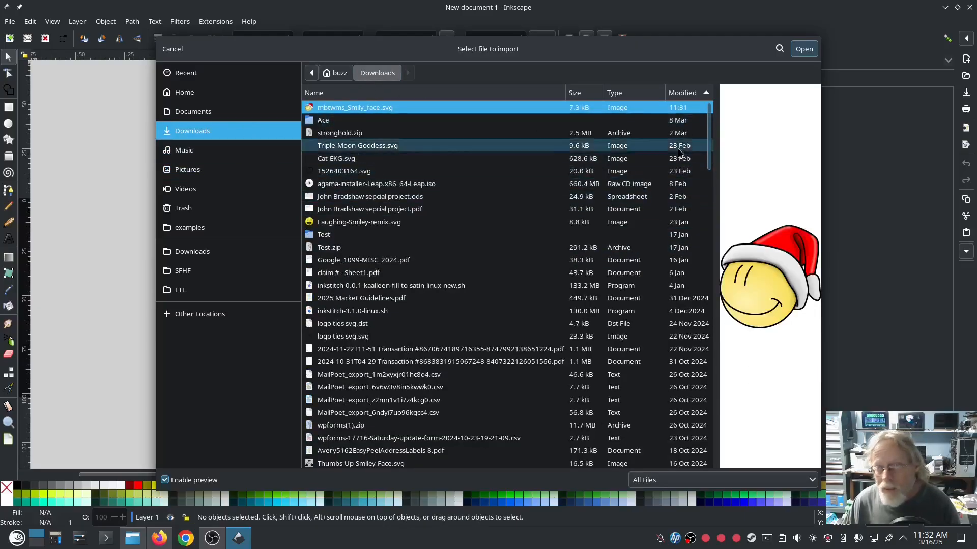
left_click(812, 57)
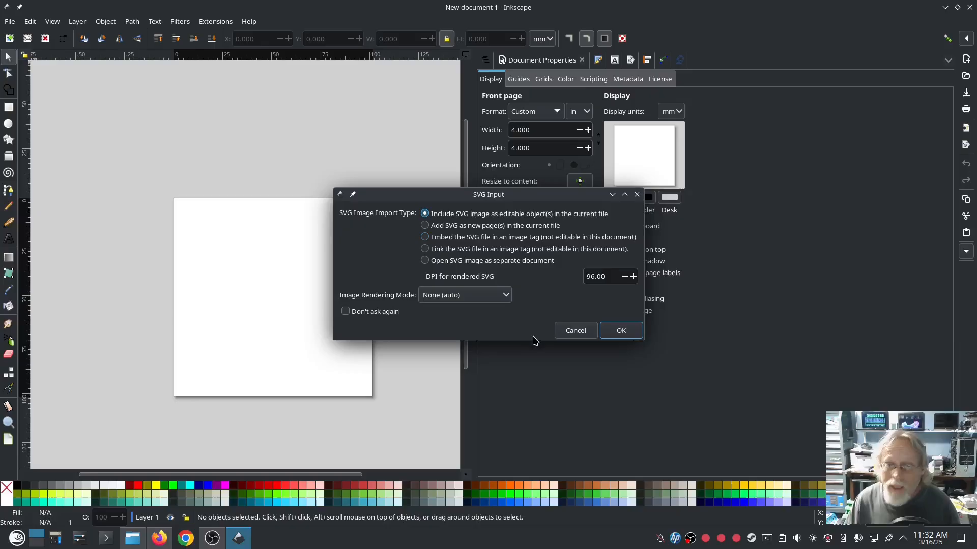
left_click(626, 332)
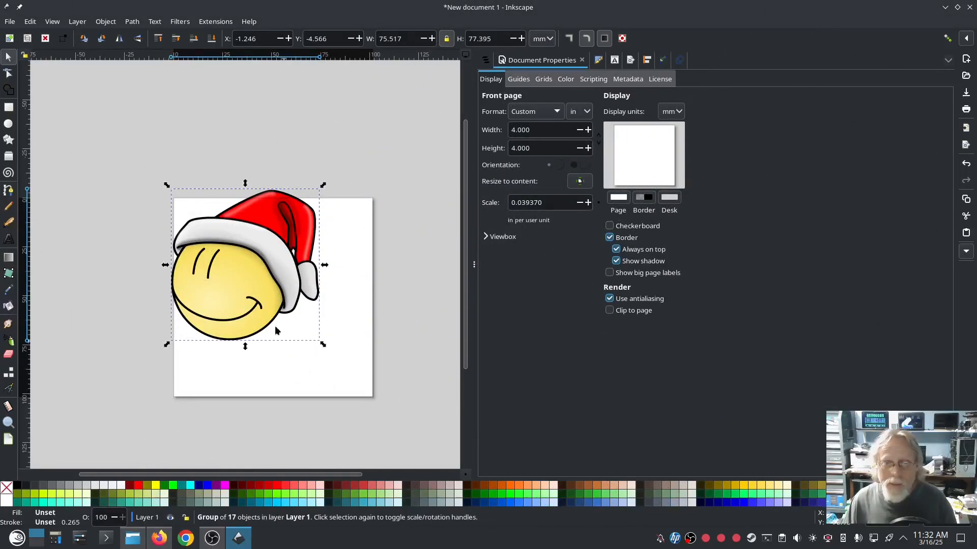
Step: Move the smiley fully onto the page and scale it proportionally to about 93 × 95 mm so it nearly fills the page
mouse_move(253, 291)
left_mouse_down()
mouse_move(275, 309)
mouse_move(265, 305)
left_mouse_up()
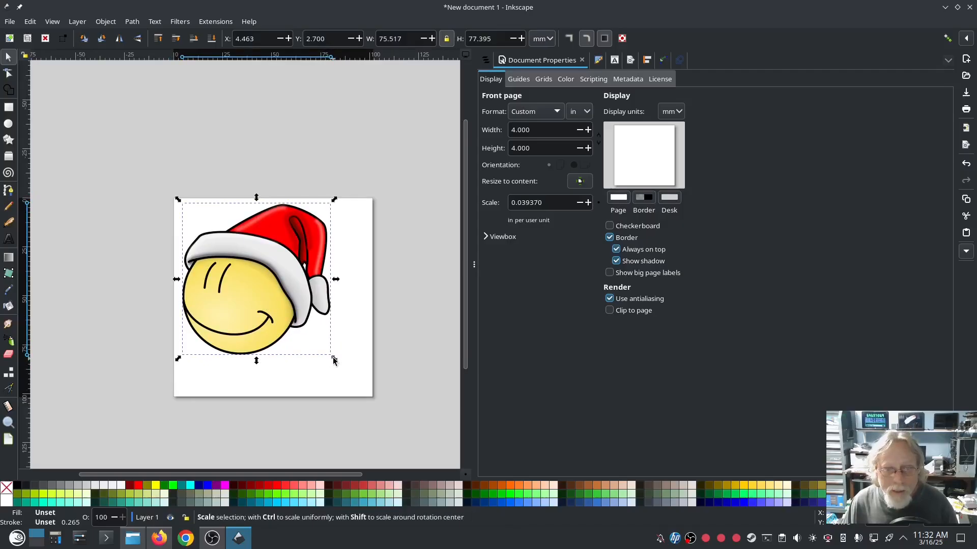
left_click_drag(333, 359, 337, 361)
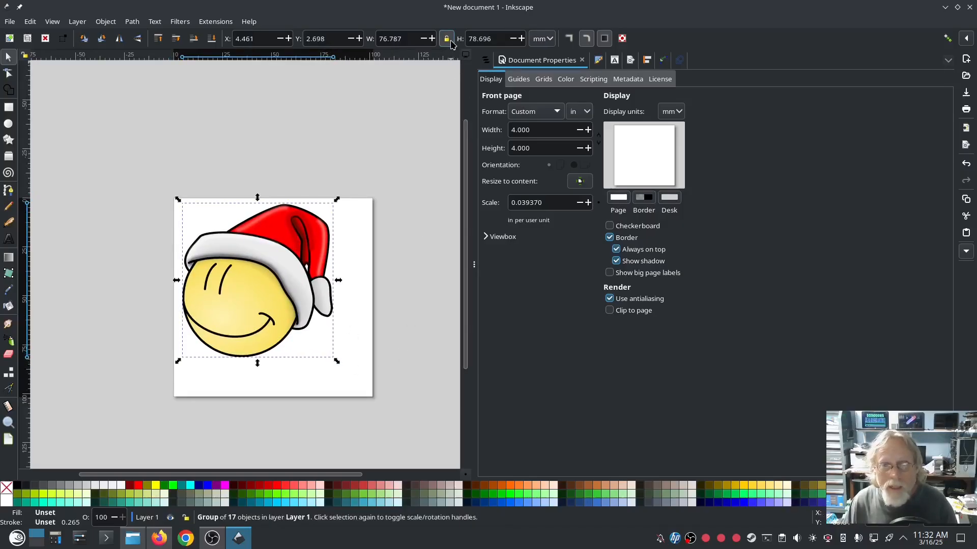
left_click_drag(336, 362, 410, 392)
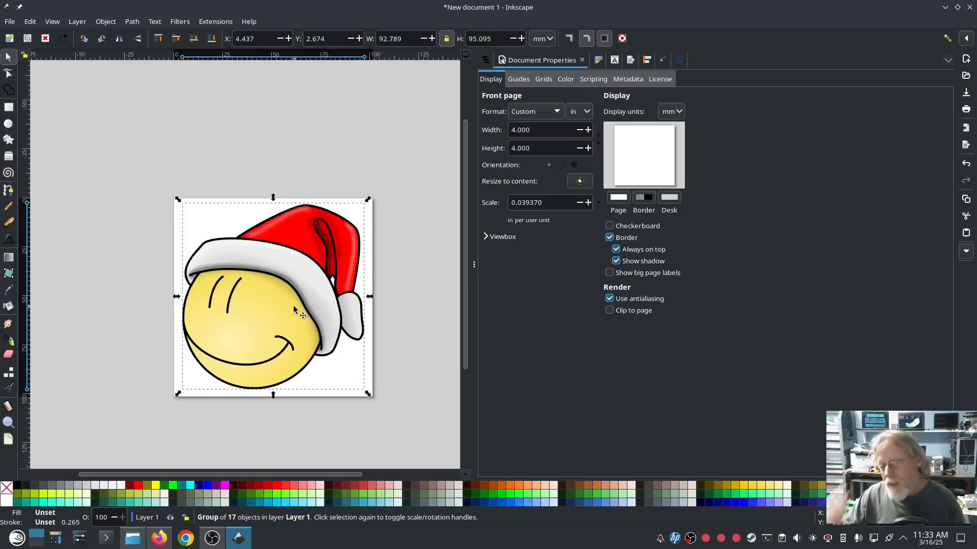
key("ctrl+z")
key("ctrl+shift+z")
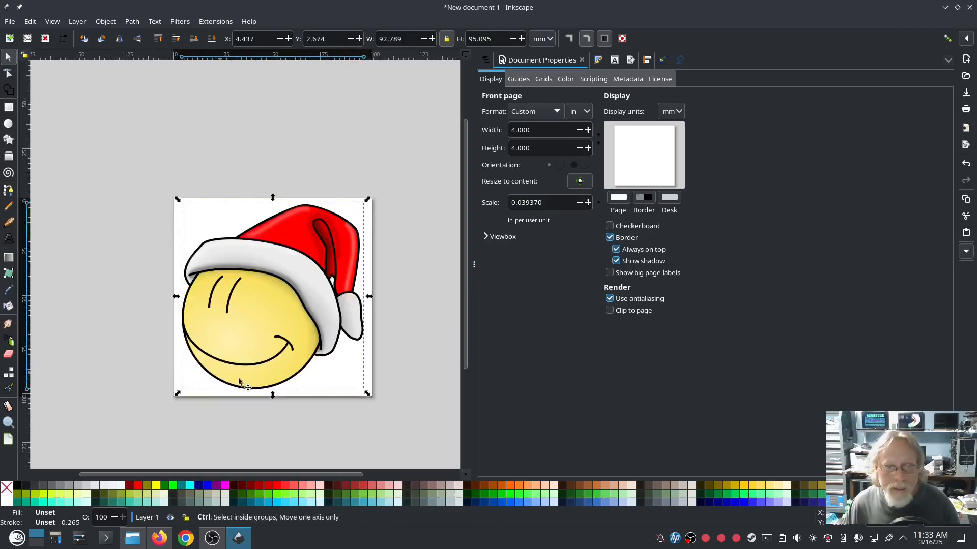
Step: Widen the canvas area, display Layers and Objects, and expand the imported layer1-3 group to list its paths
left_click_drag(464, 279, 645, 281)
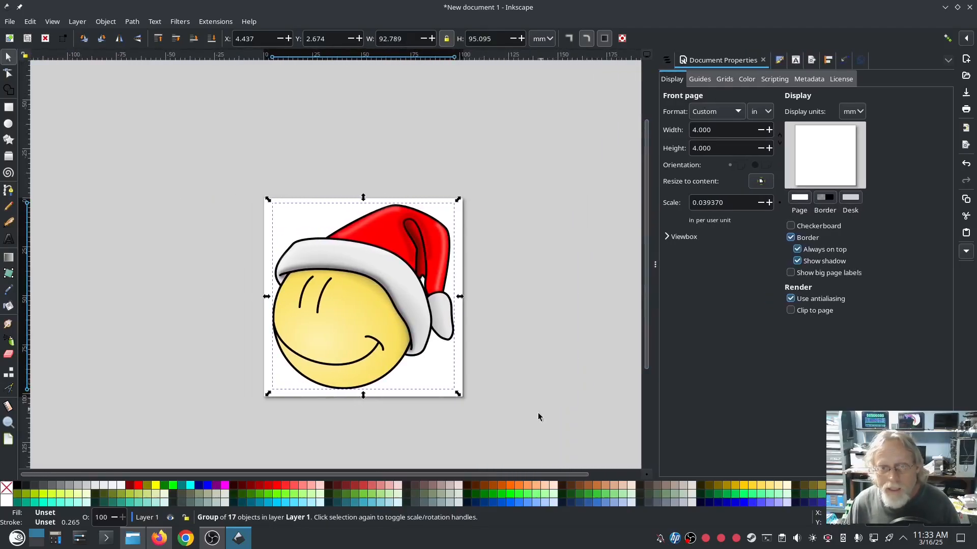
scroll(524, 357, "down", 3)
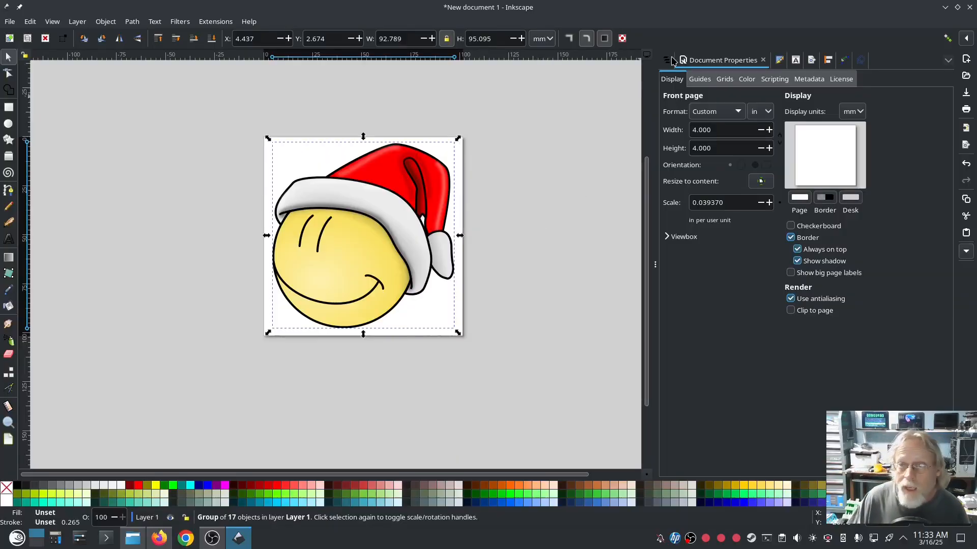
key("ctrl+shift+l")
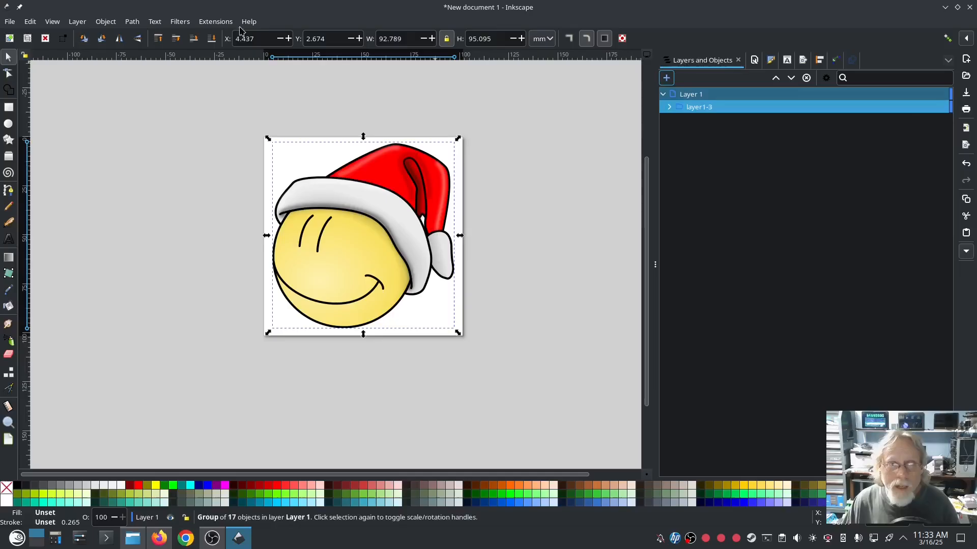
left_click(133, 23)
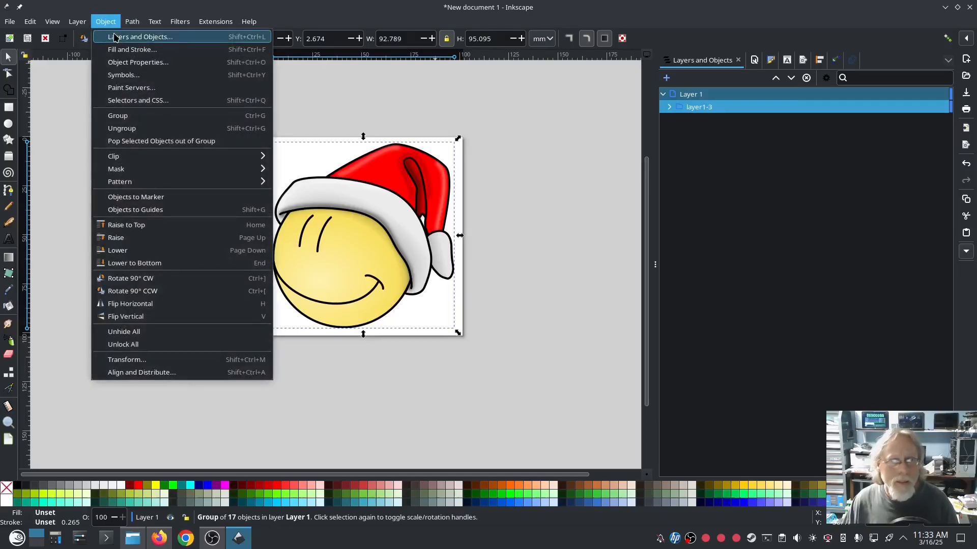
mouse_move(76, 20)
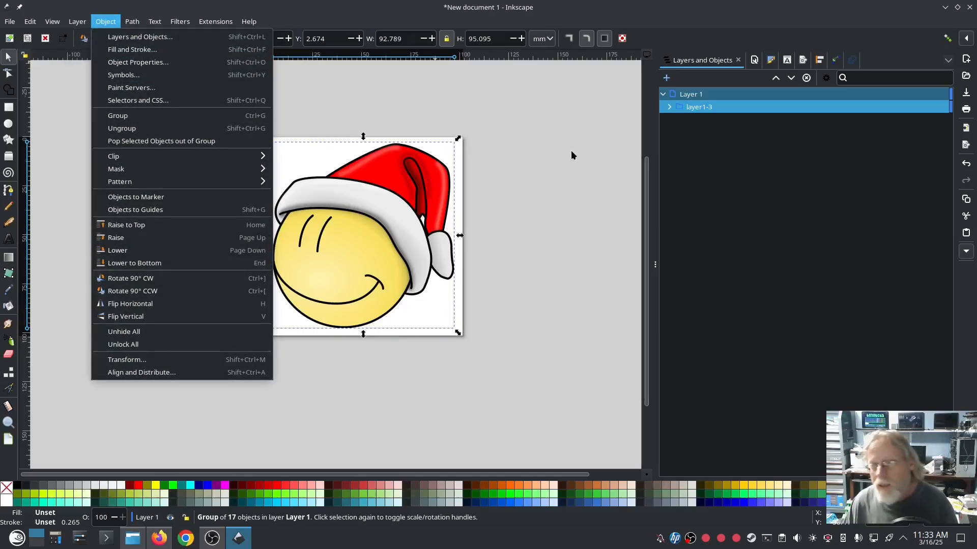
left_click(573, 152)
left_click(669, 107)
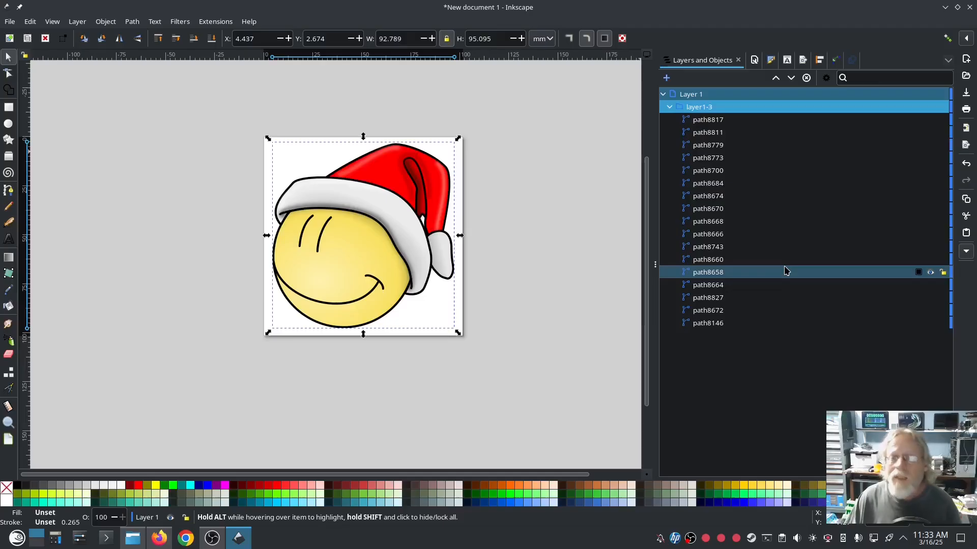
Step: Check which part of the smiley path8146 is by hiding and showing it, and display its Fill and Stroke settings
left_click(772, 326)
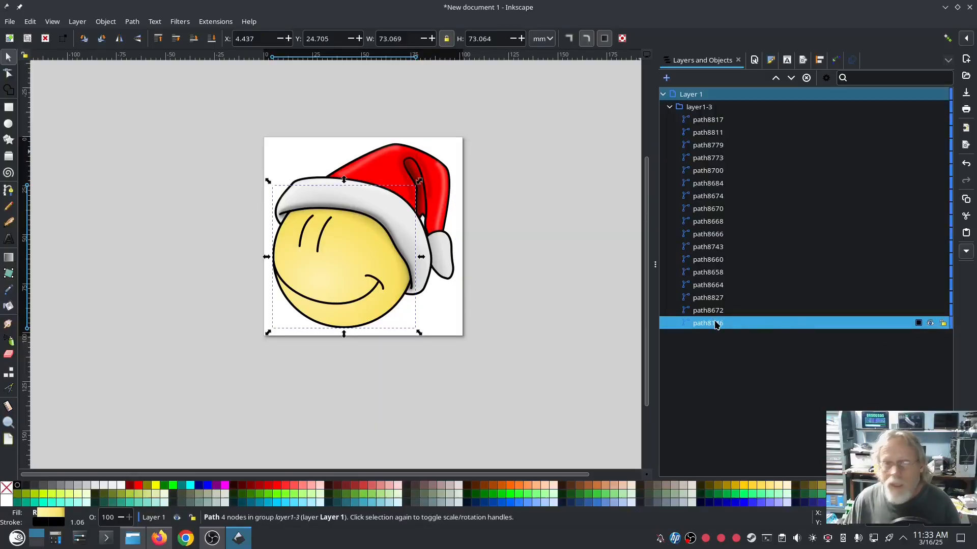
left_click(931, 323)
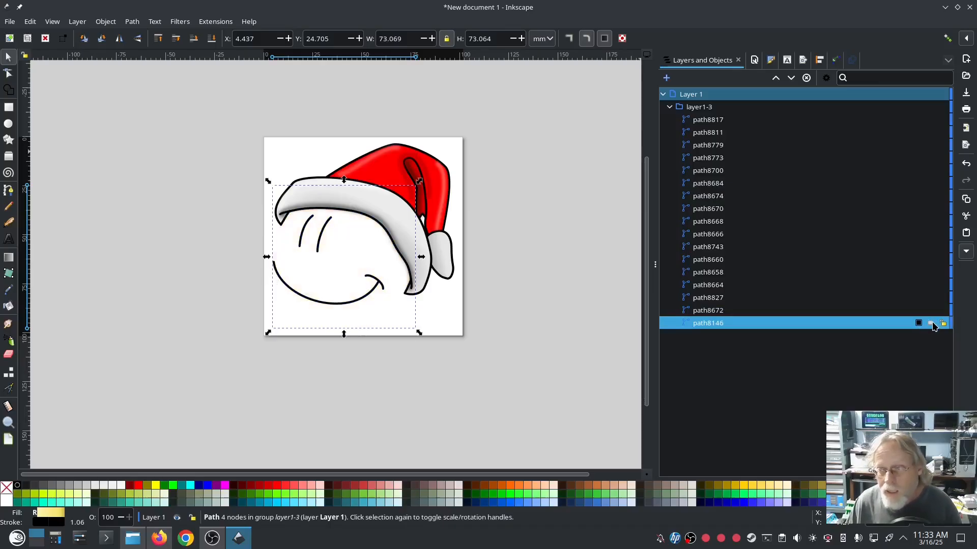
left_click(932, 324)
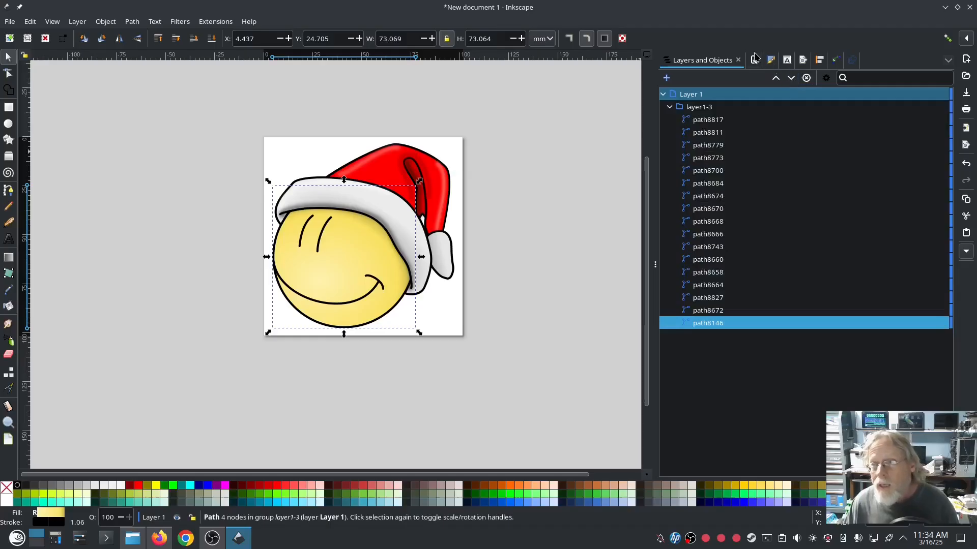
left_click(771, 60)
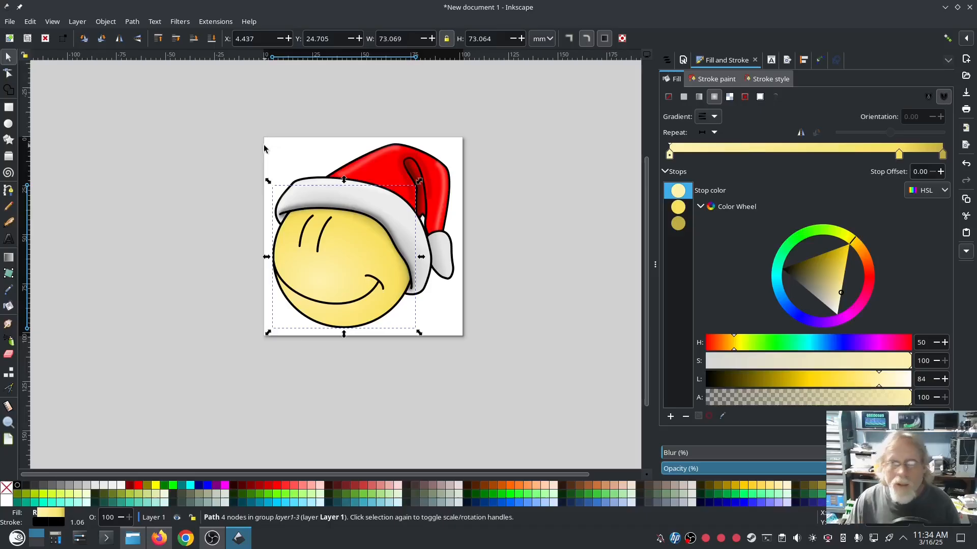
Step: Try to convert the face path's gradient fill with Ink/Stitch's Convert to gradient blocks
left_click(216, 21)
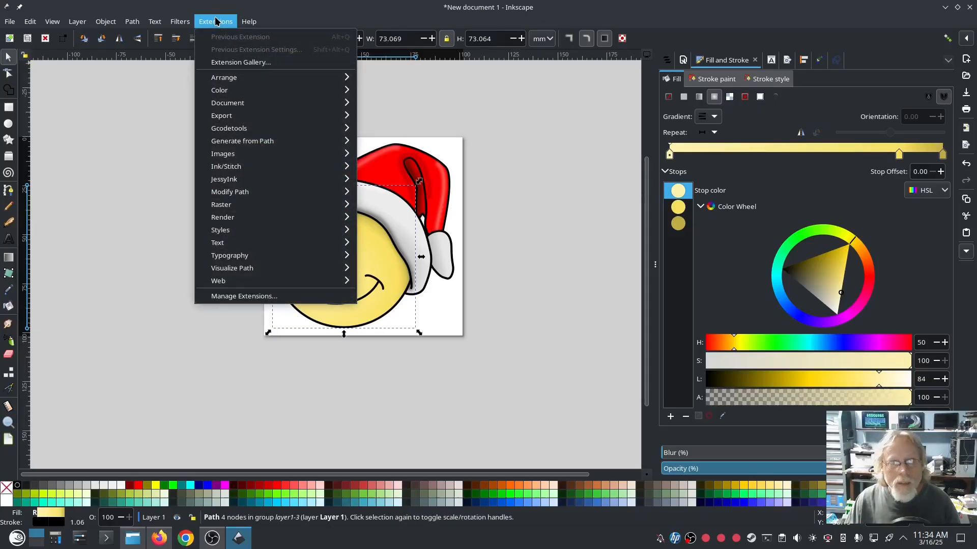
mouse_move(240, 166)
mouse_move(406, 322)
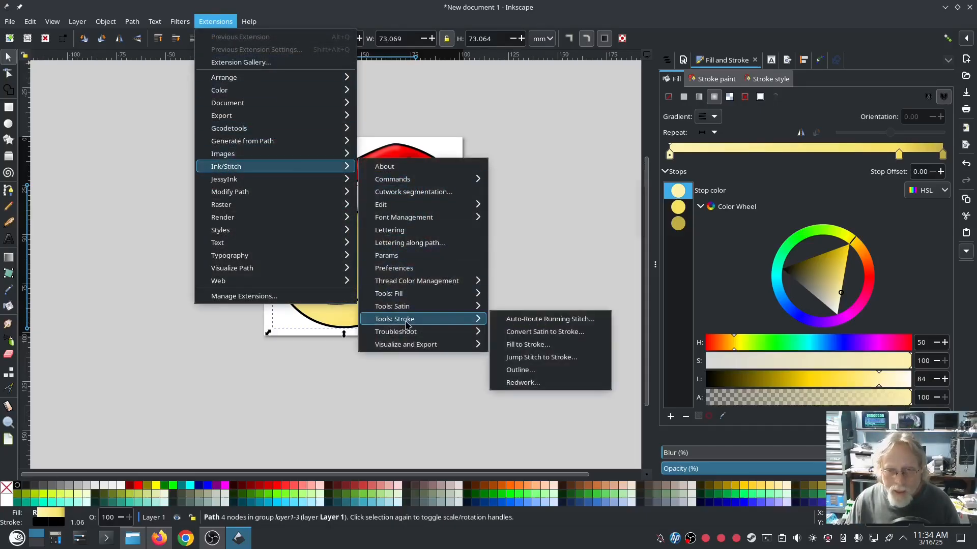
mouse_move(399, 297)
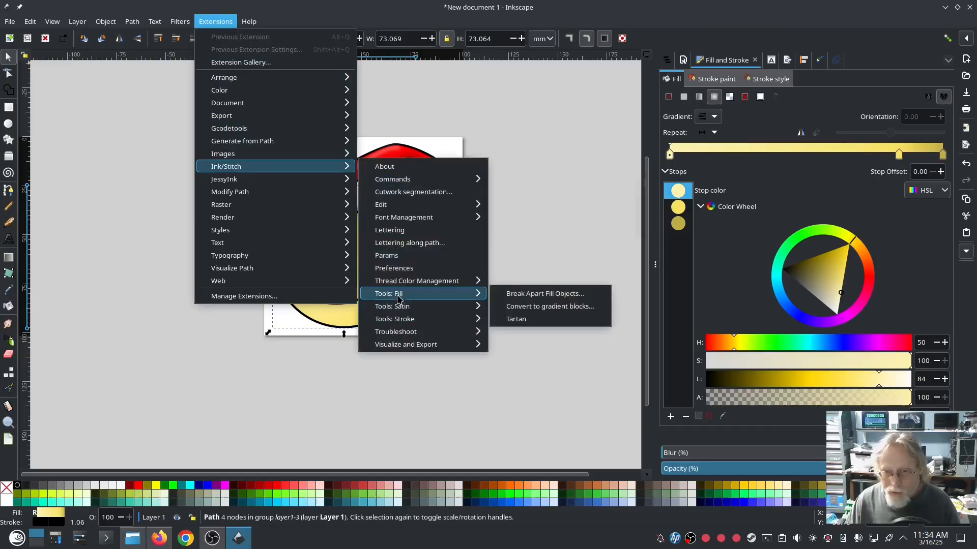
left_click(549, 307)
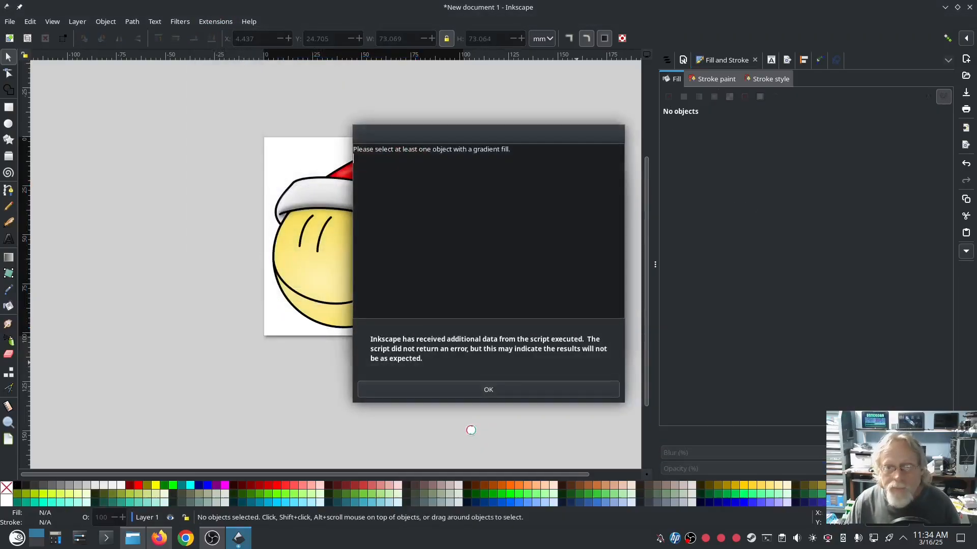
left_click(476, 391)
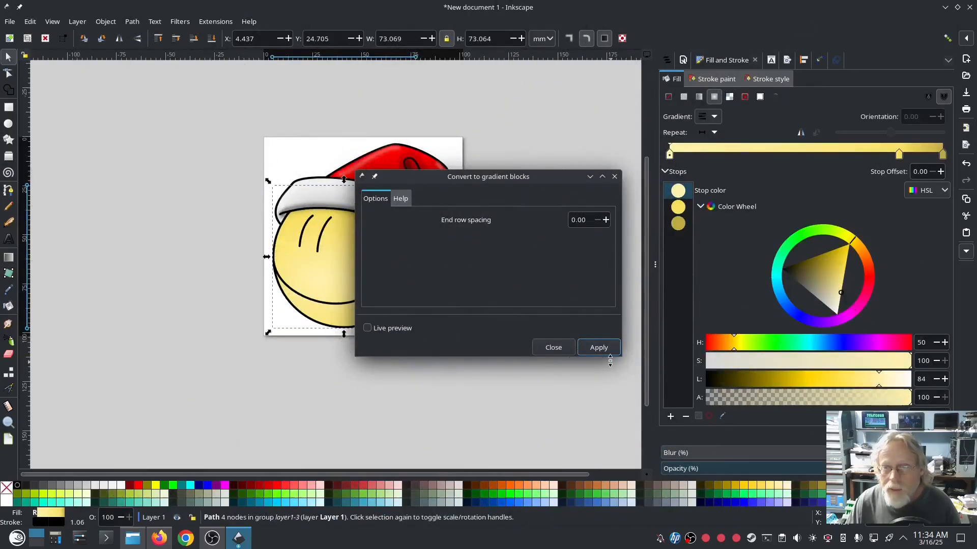
left_click(553, 348)
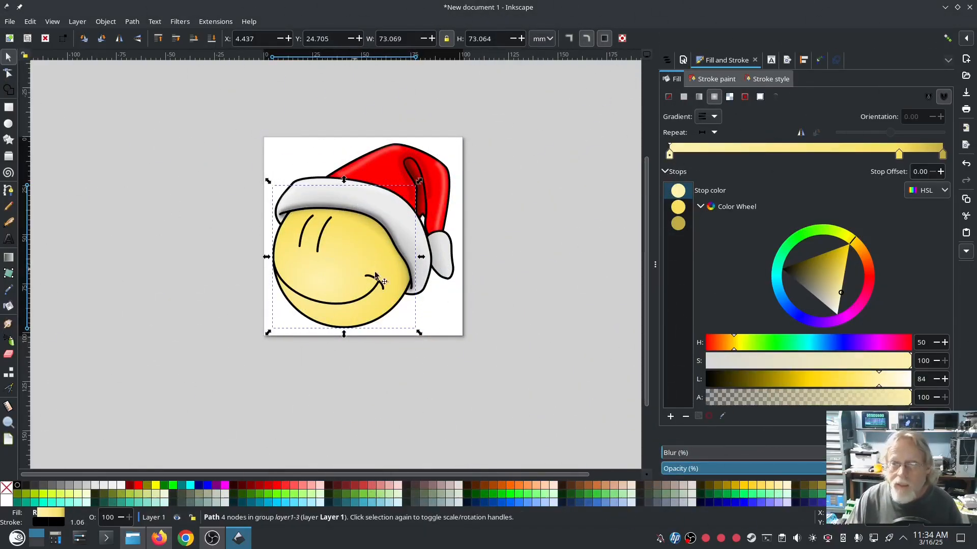
Step: Try replacing the face's radial gradient with a flat color, and undo the fill changes
left_click(685, 98)
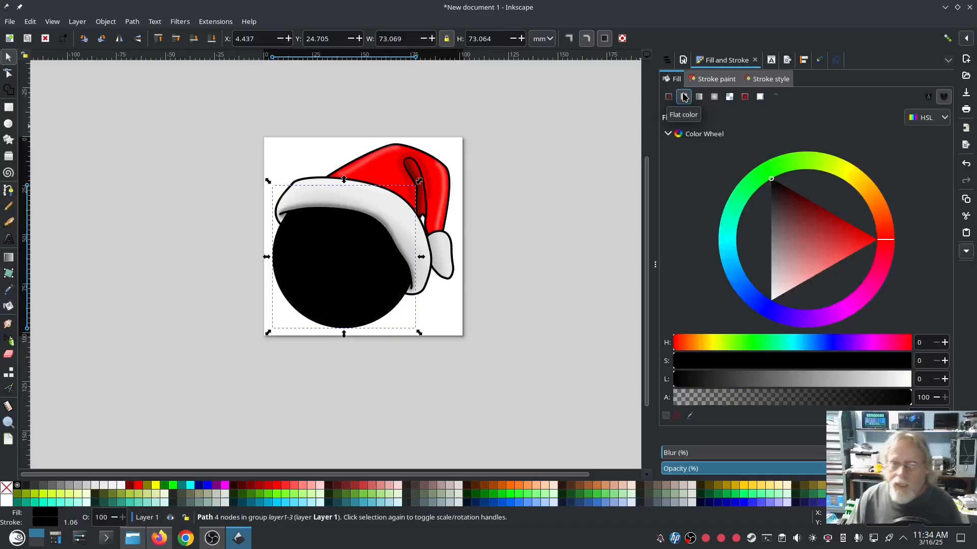
left_click(714, 97)
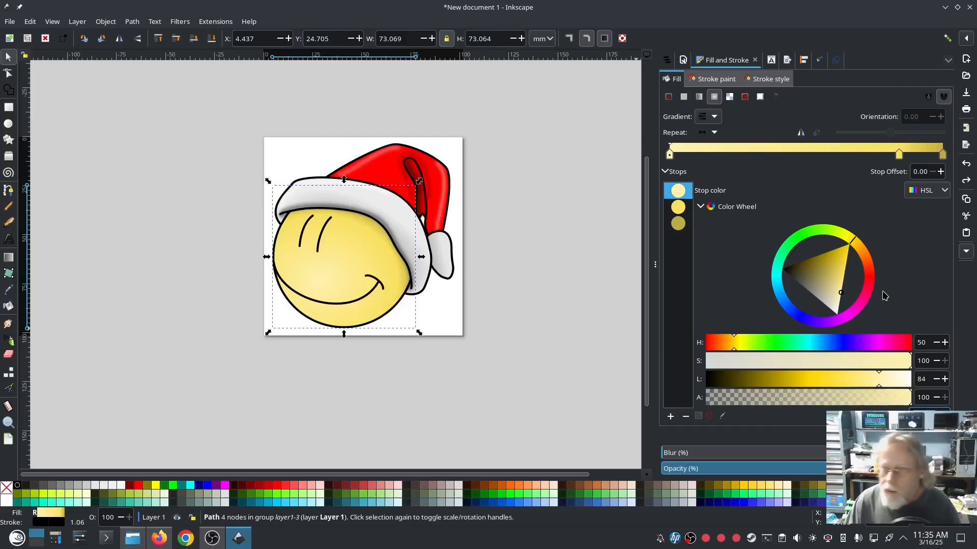
left_click(685, 97)
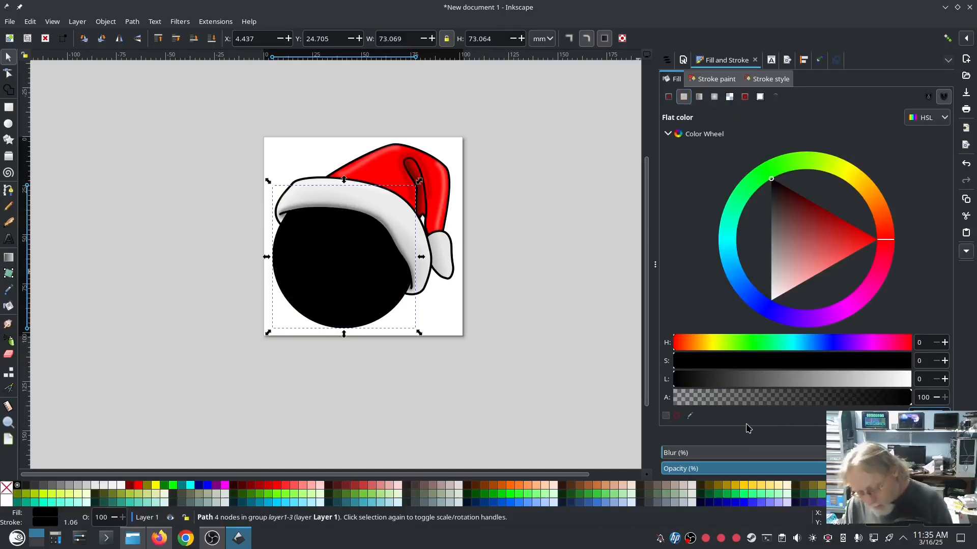
key("ctrl+z")
left_click(549, 276)
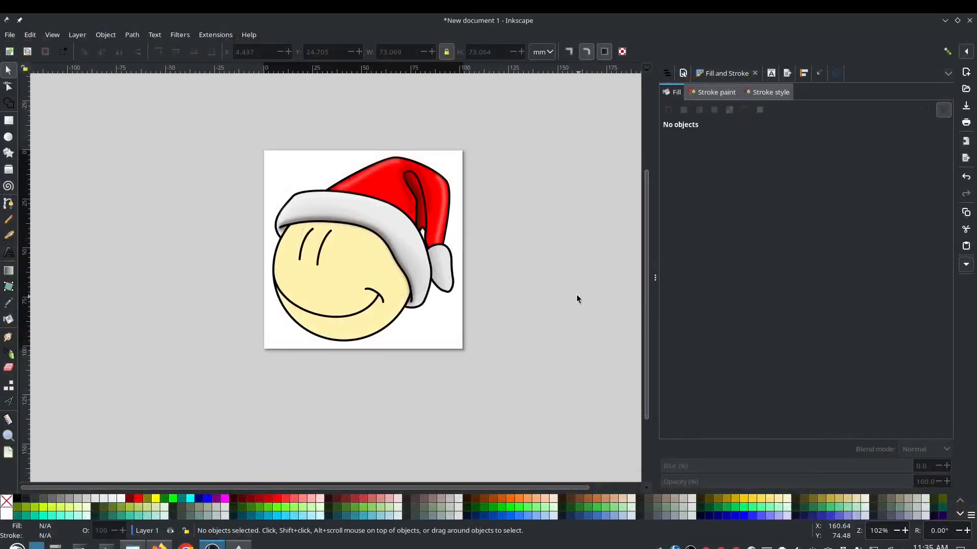
key("ctrl+z")
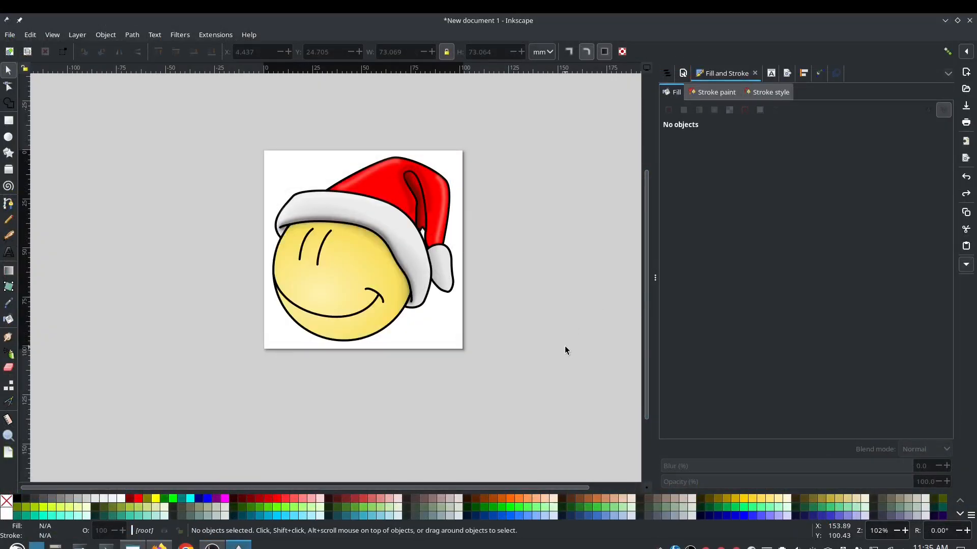
Step: Give the face path8146 a flat fill with RGBA fff2afff, copied from its first gradient stop, and deselect it
left_click(355, 267)
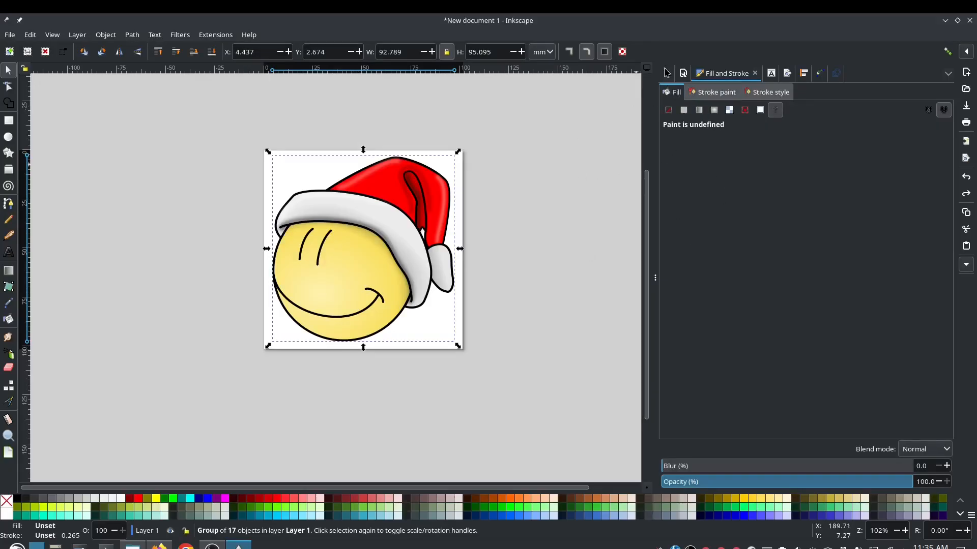
left_click(667, 73)
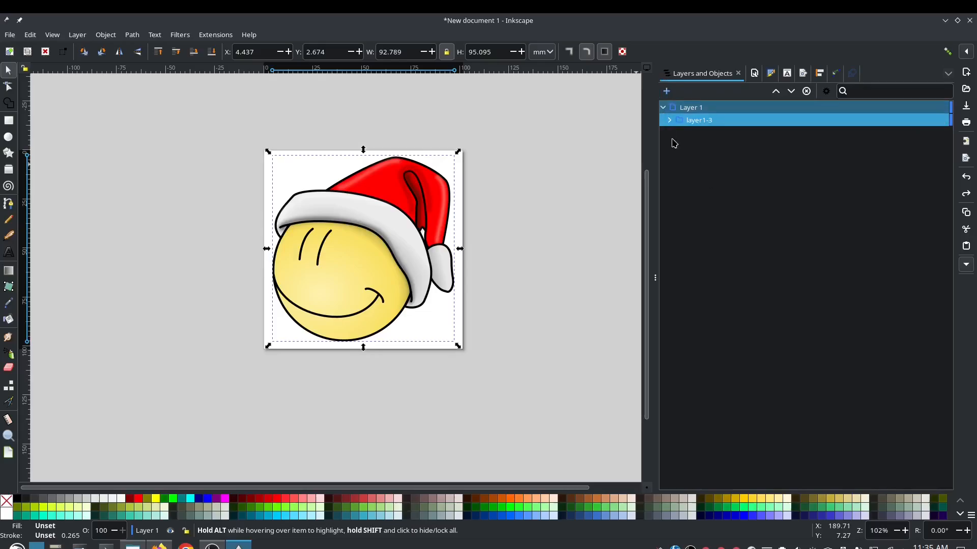
left_click(669, 120)
left_click(795, 337)
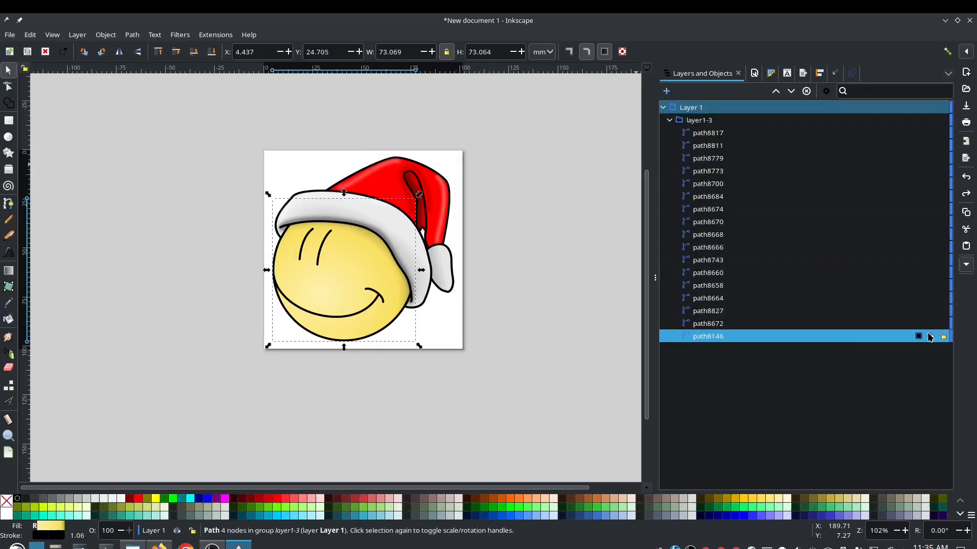
left_click(771, 73)
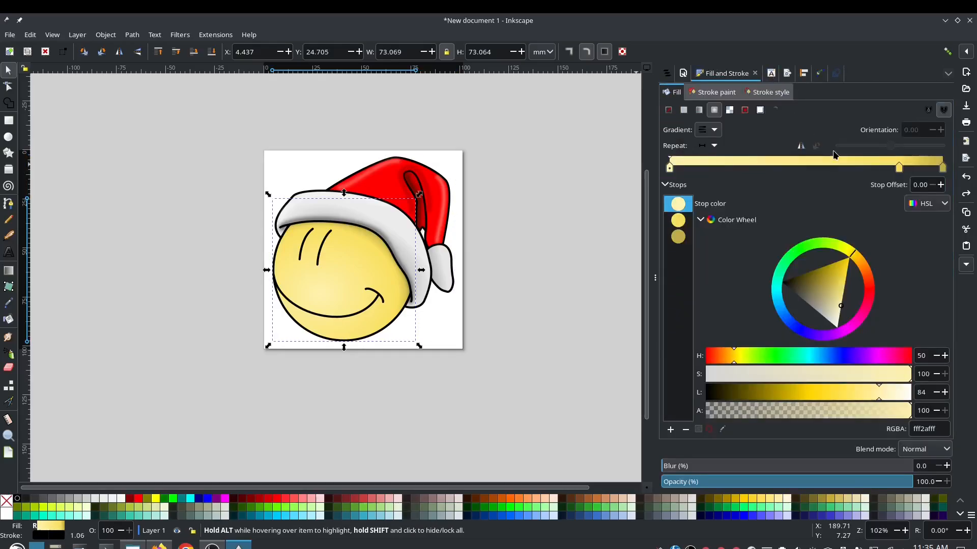
double_click(926, 429)
key("ctrl+c")
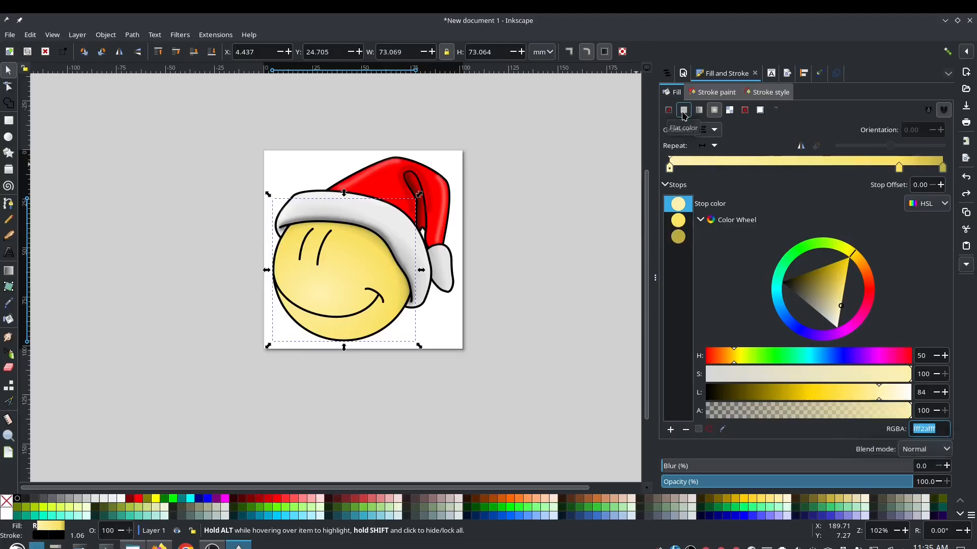
left_click(683, 112)
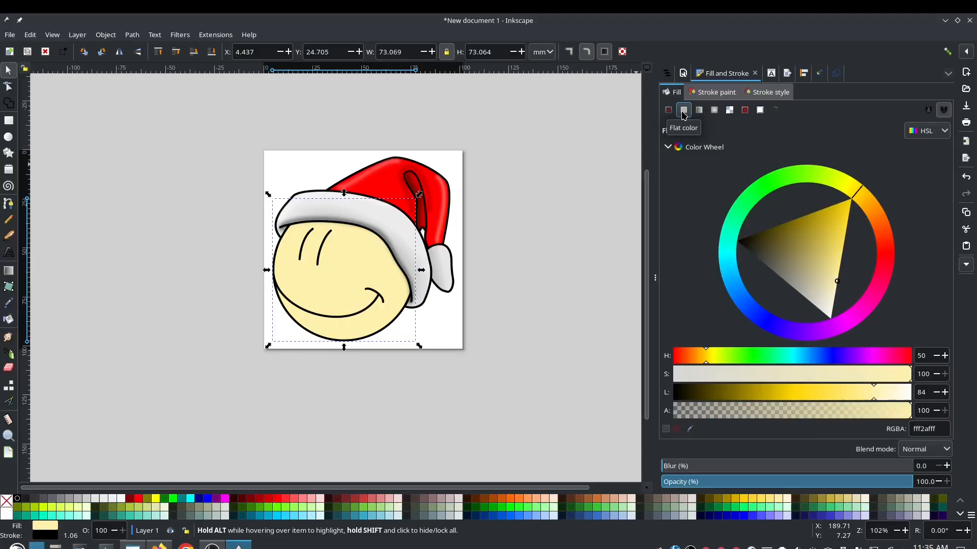
left_click(931, 429)
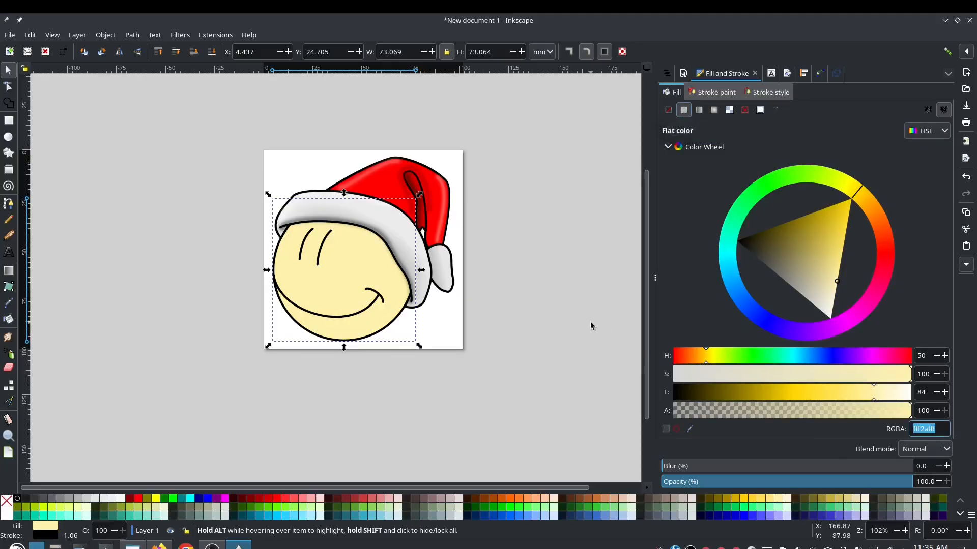
key("ctrl+v")
left_click(556, 307)
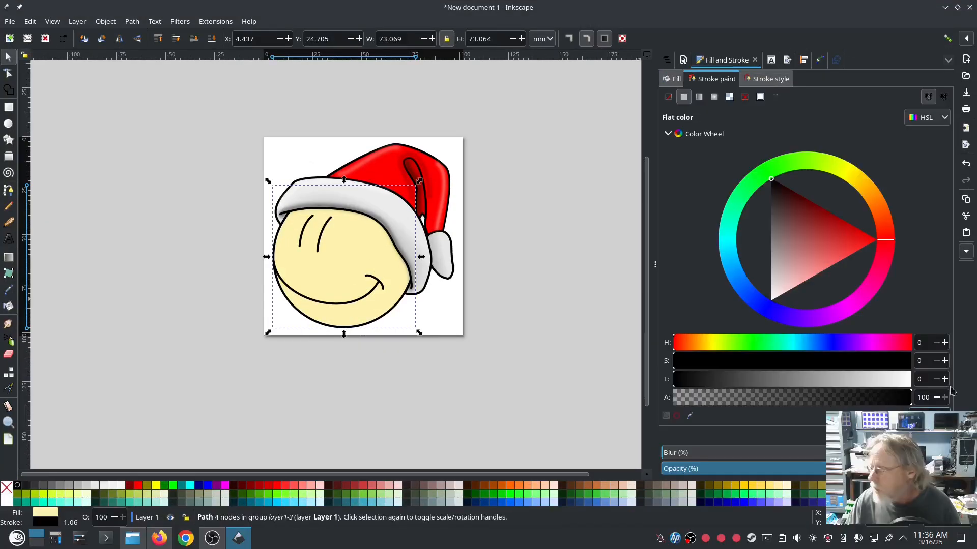
left_click(570, 159)
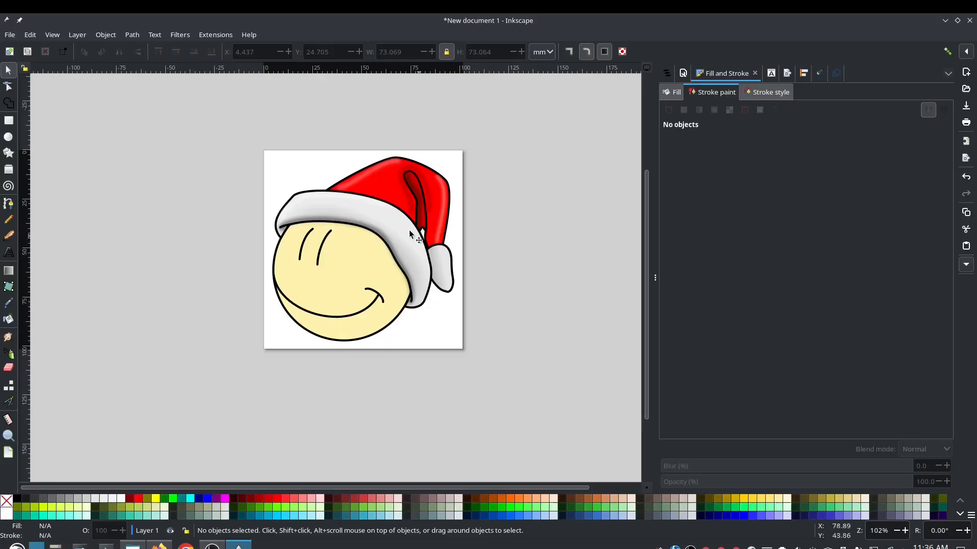
Step: Select the hat's white brim inside the group, locate it in Layers and Objects as path8666, and hide it
left_click(385, 219)
left_click(385, 219, "ctrl")
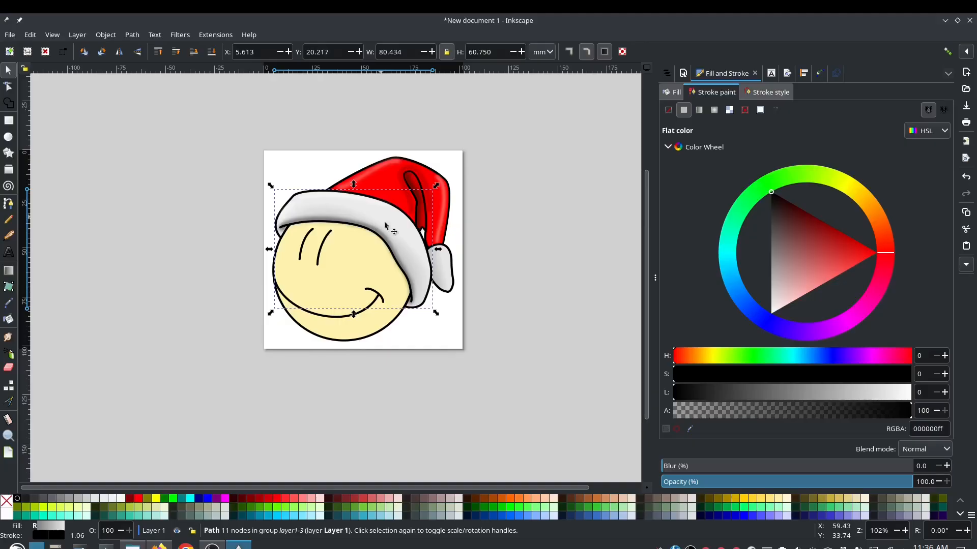
left_click(667, 74)
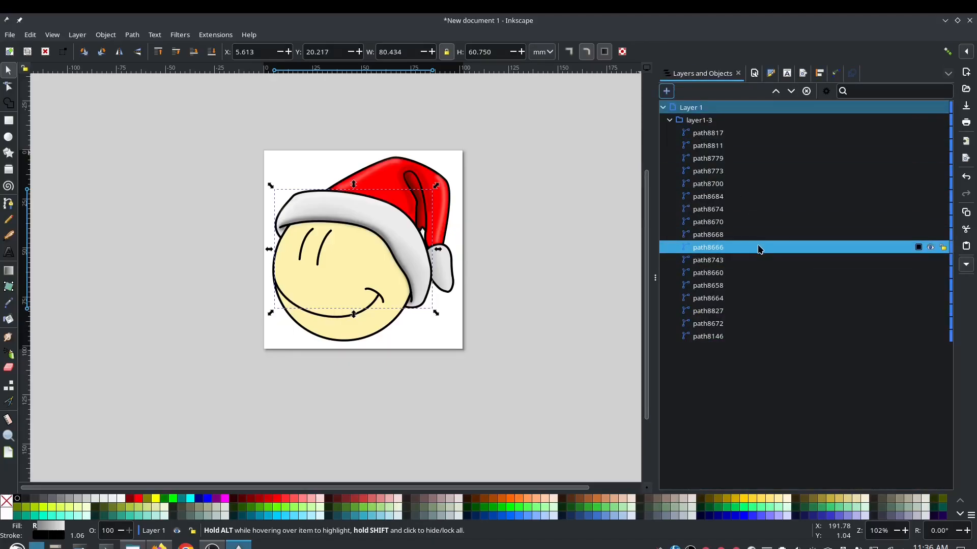
left_click(931, 248)
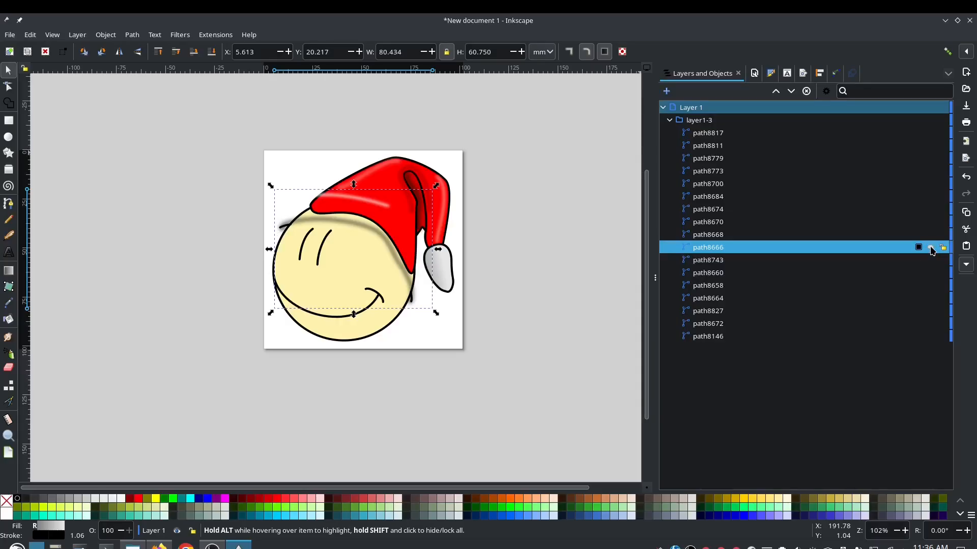
Step: Identify the blurred shadow under the brim by toggling path8779, delete it, and make the brim path8666 visible and selected again
left_click(288, 227)
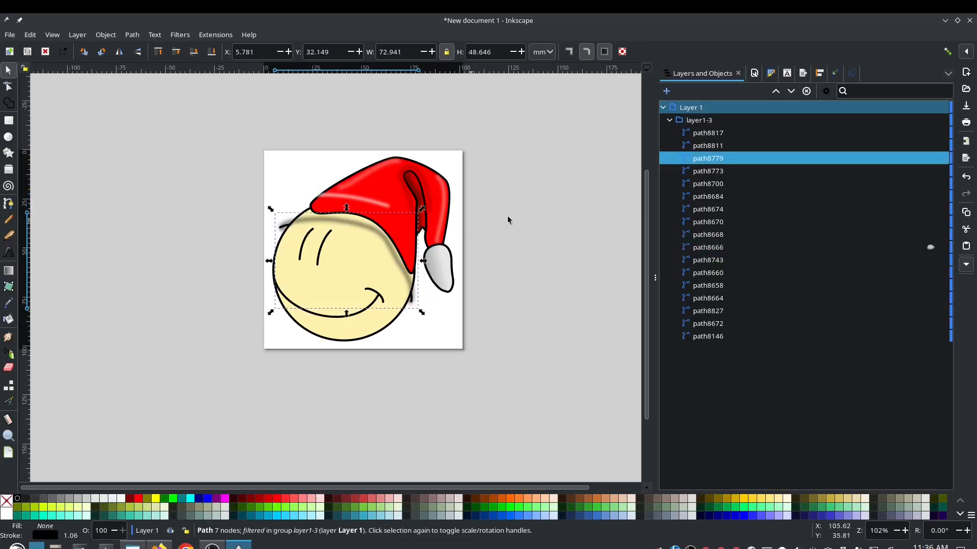
left_click(931, 159)
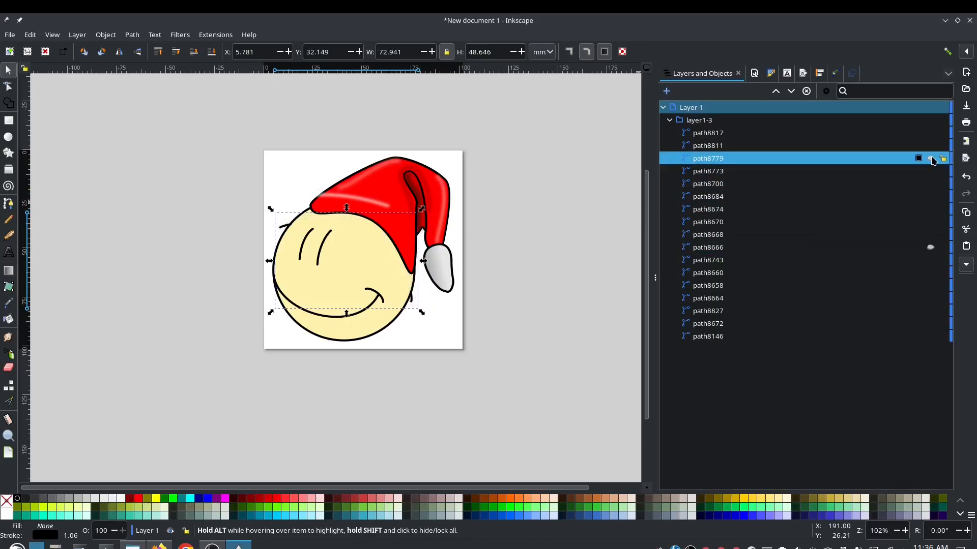
left_click(931, 158)
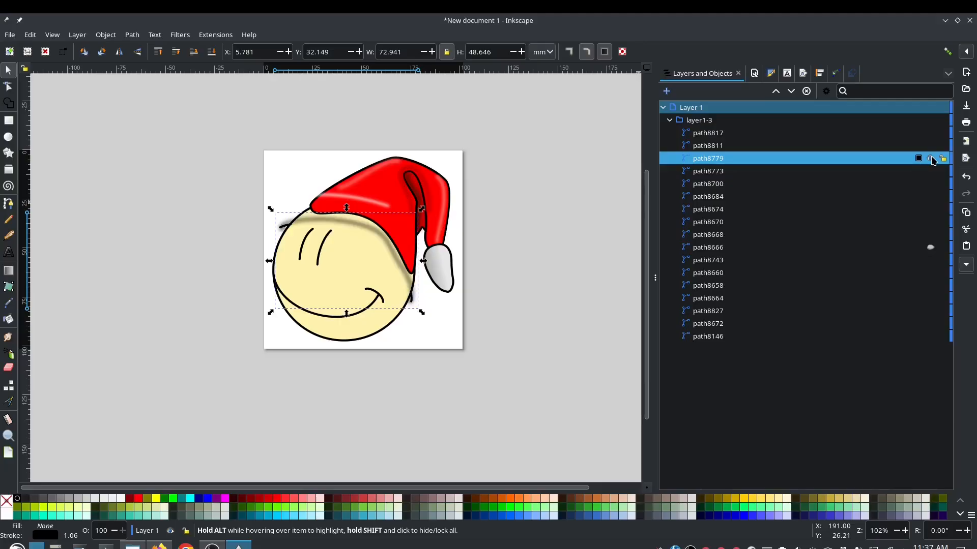
left_click(931, 159)
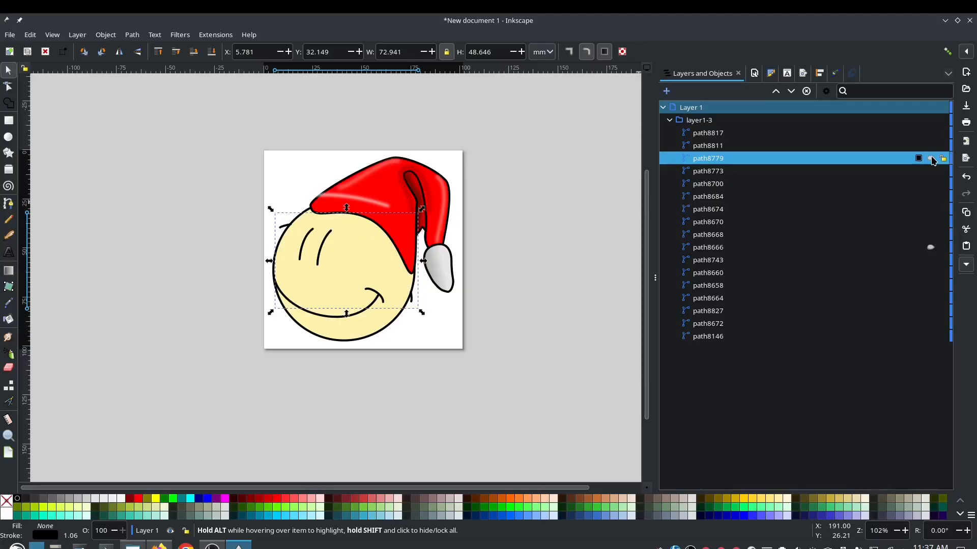
left_click(931, 159)
left_click(931, 159)
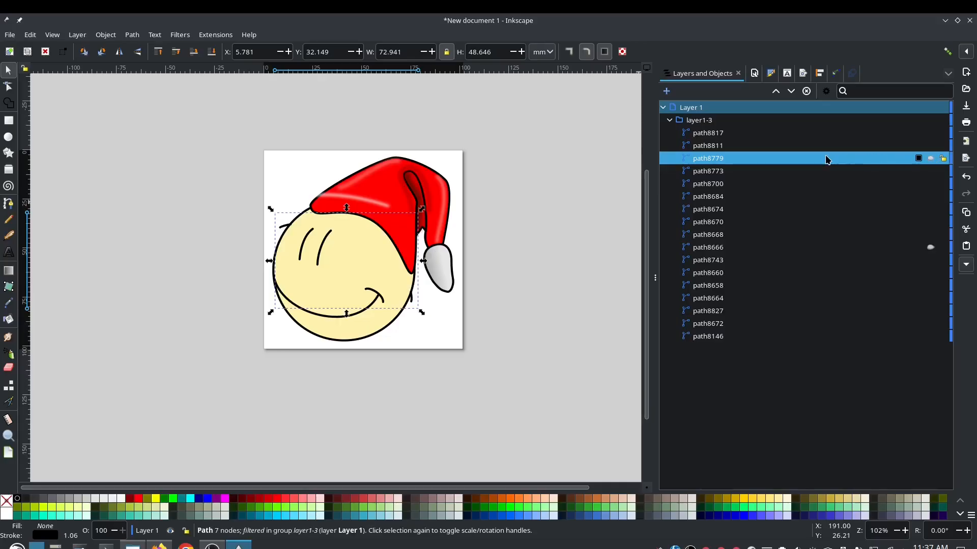
key("Delete")
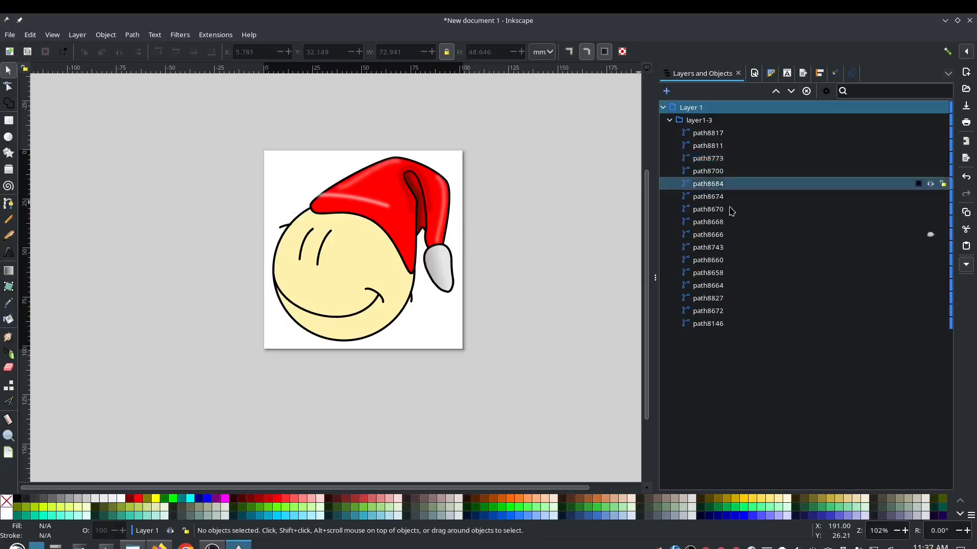
left_click(930, 234)
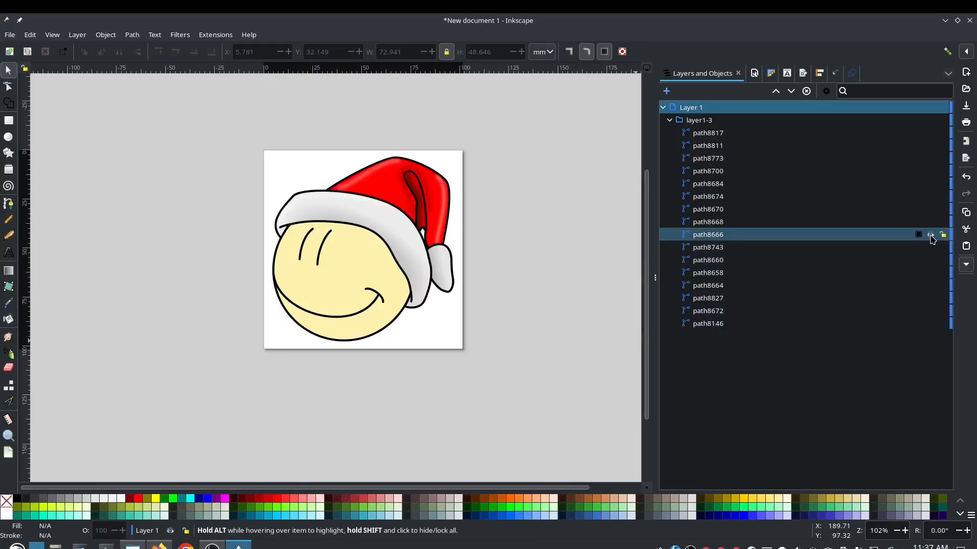
left_click(392, 232)
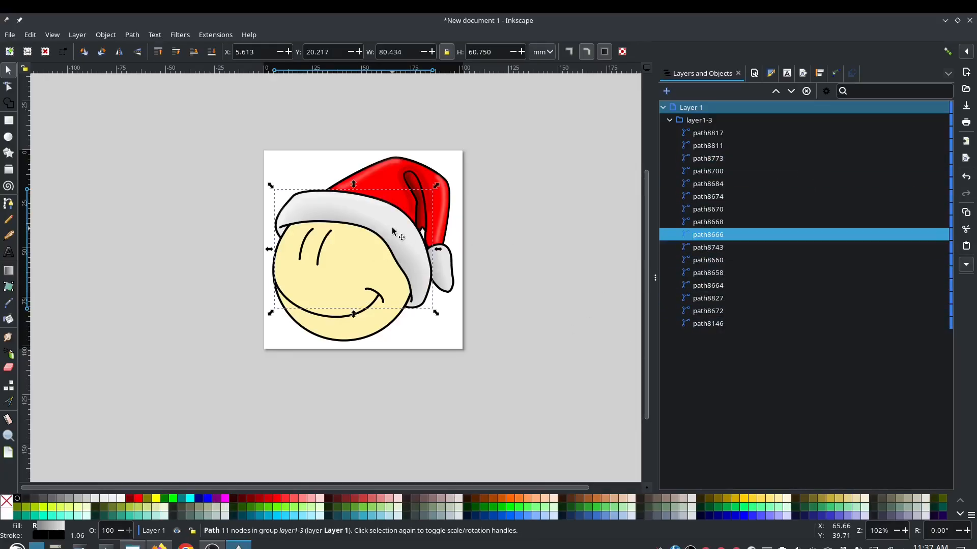
Step: Inspect the fill and stroke of the red hat body, the pompom and the blurred fold path inside the group
left_click(772, 74)
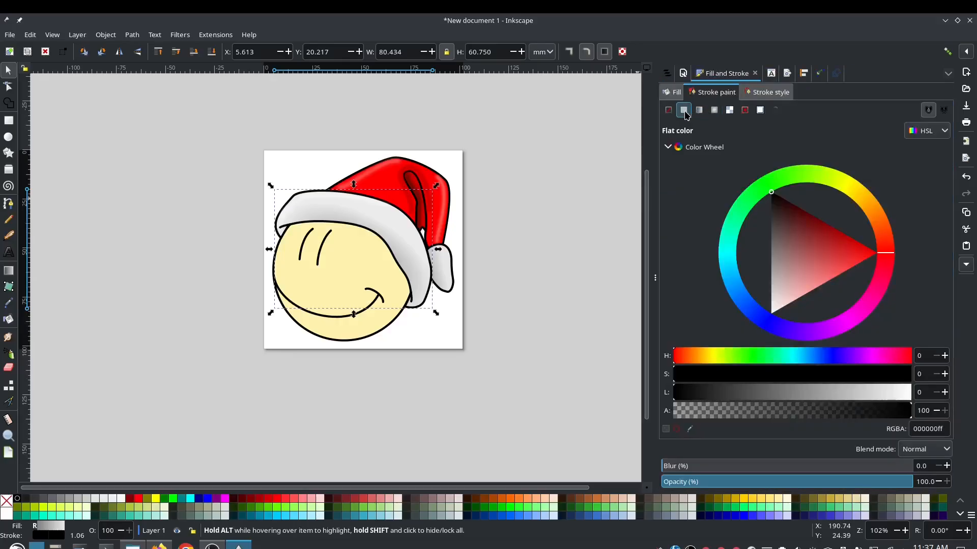
left_click(379, 174)
left_click(383, 176, "ctrl")
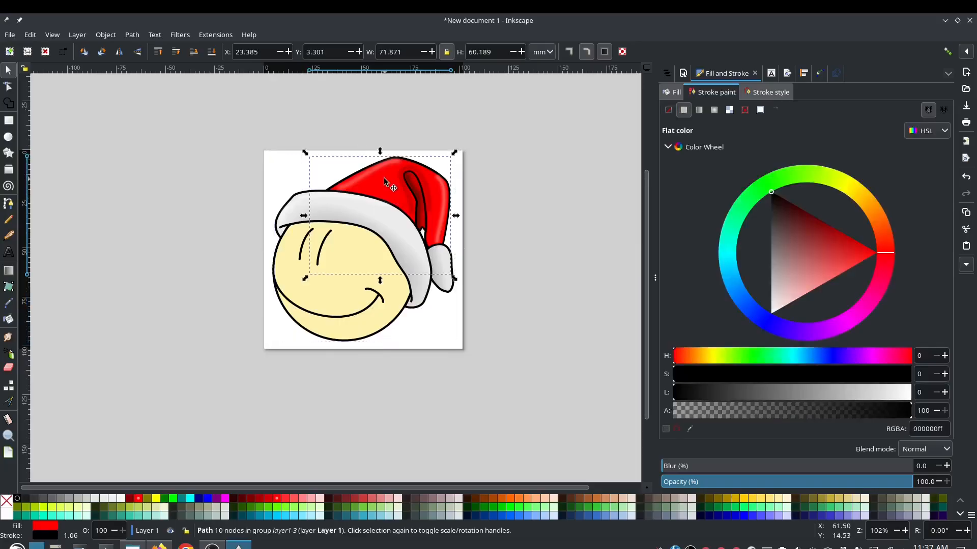
left_click(441, 264, "ctrl")
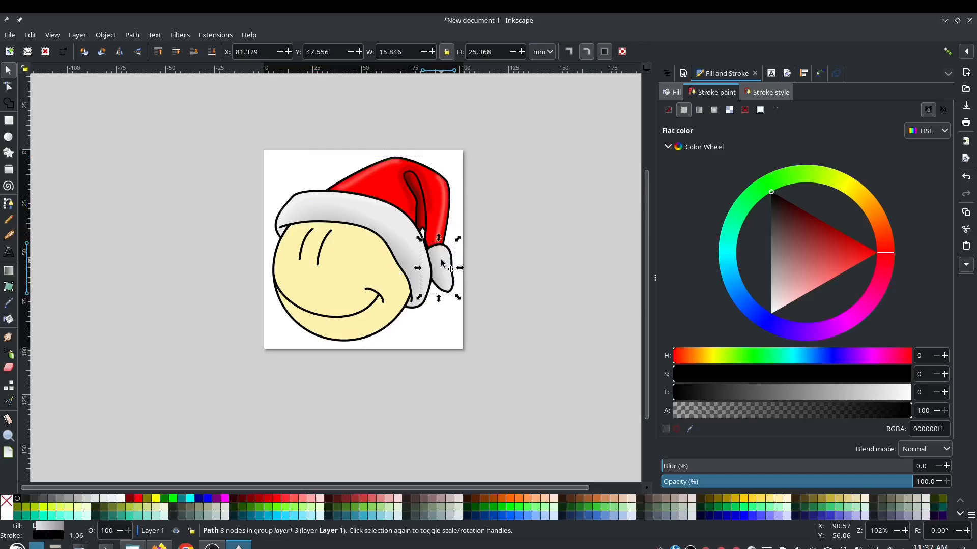
left_click(432, 202, "ctrl")
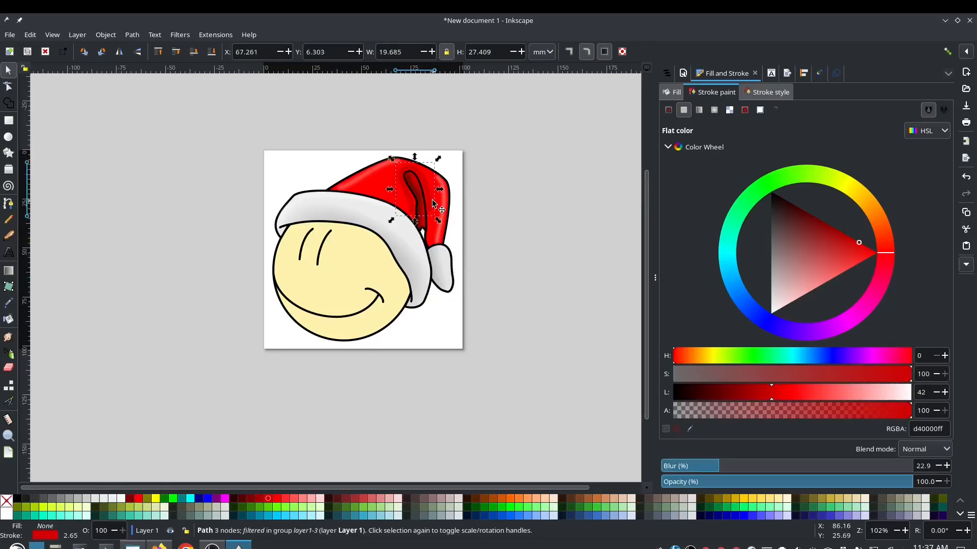
left_click(432, 203, "ctrl+alt")
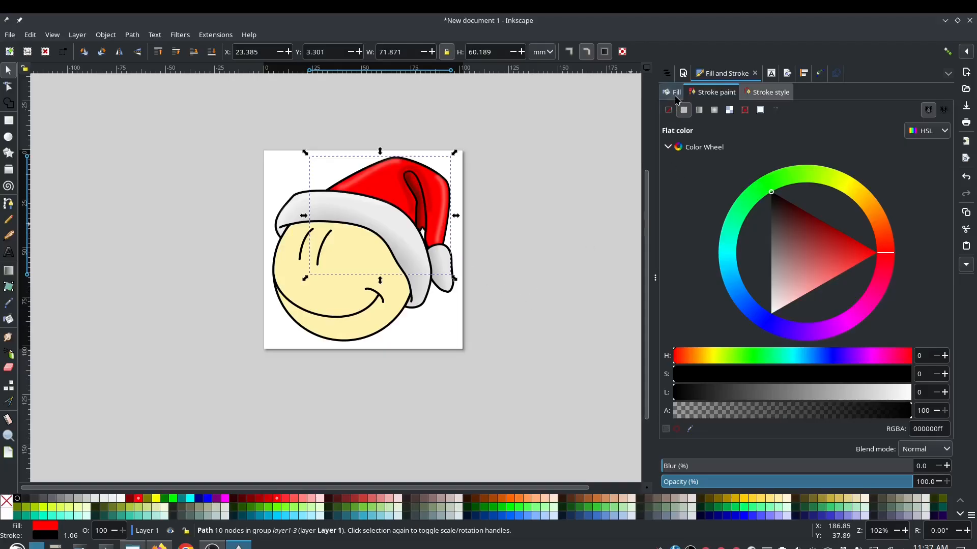
Step: Hide path8146 and path8672, identify the blurred shadow in the hat's fold by toggling path8827, and delete it
left_click(667, 73)
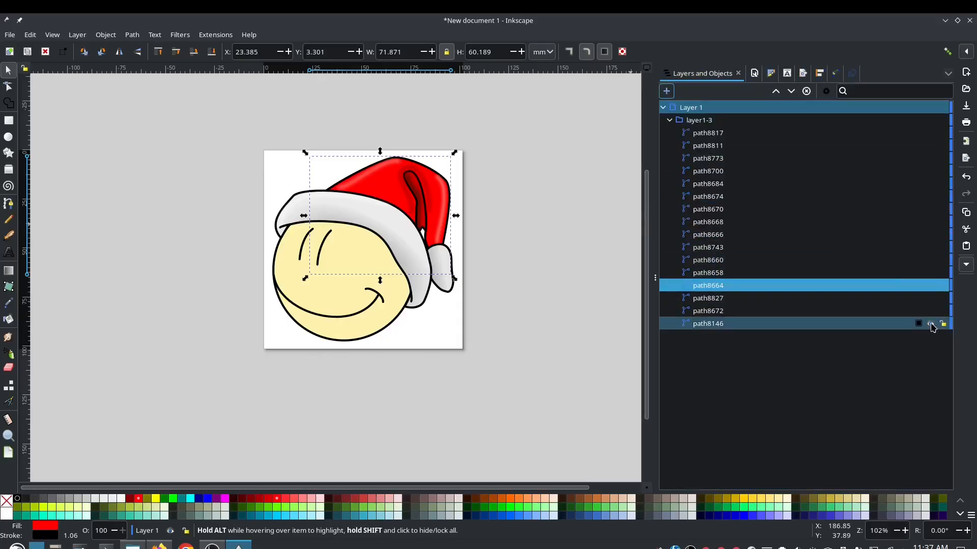
left_click(930, 324)
left_click(931, 312)
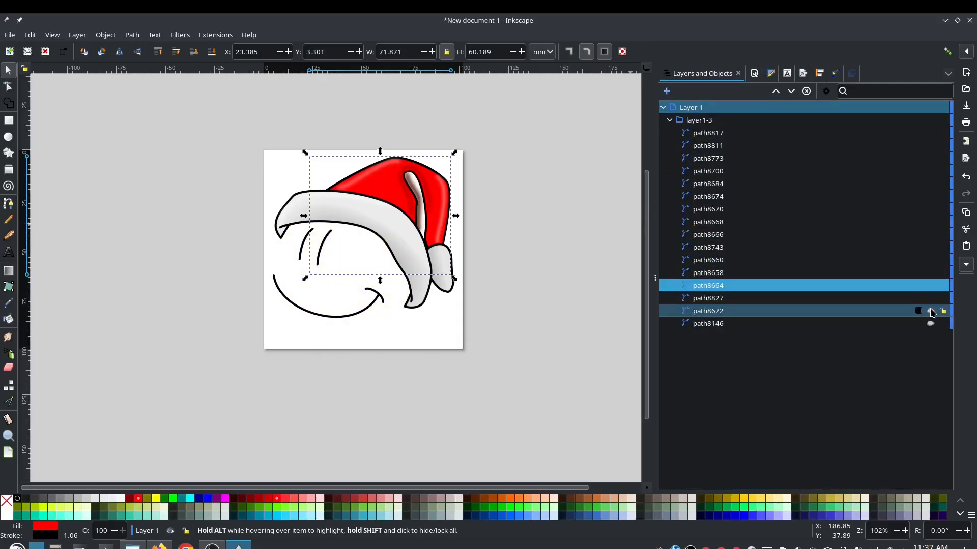
left_click(931, 299)
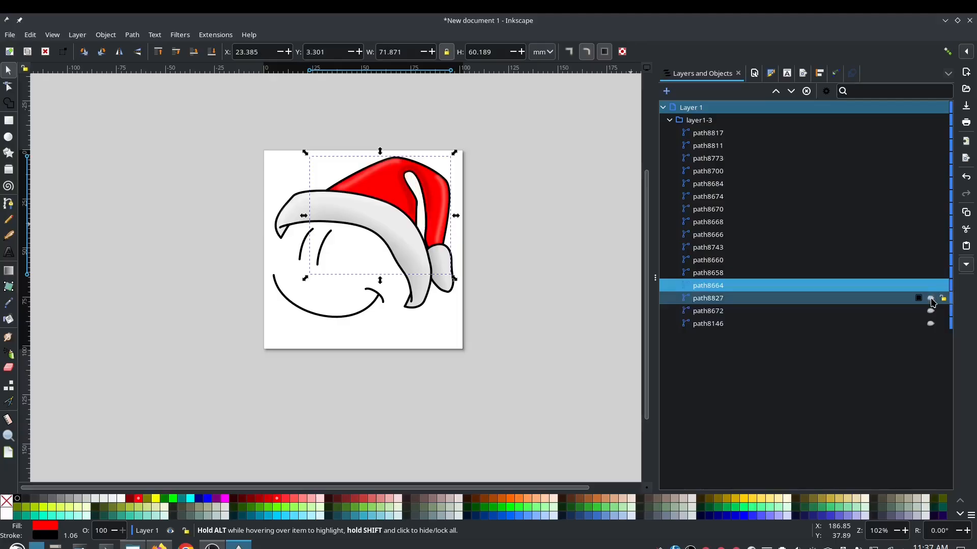
left_click(931, 300)
left_click(893, 299)
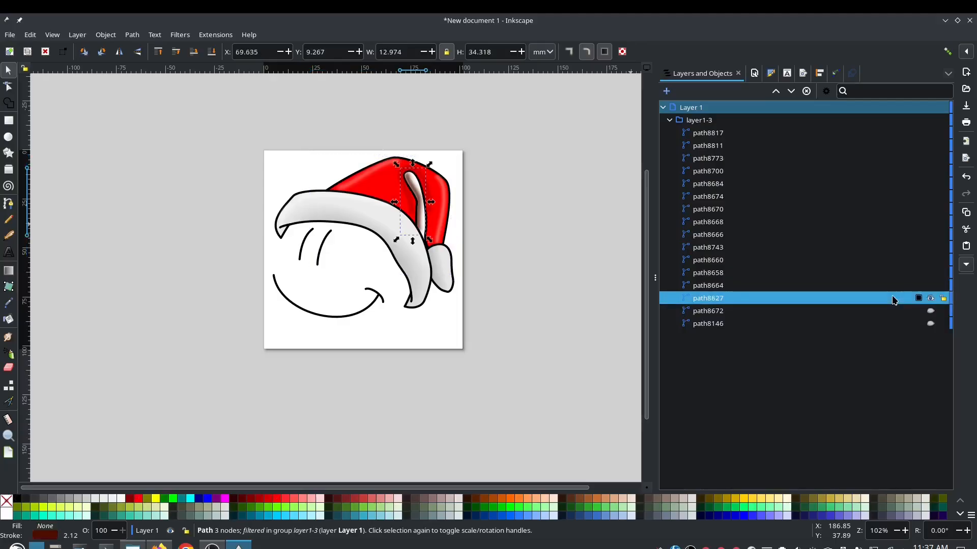
key("Delete")
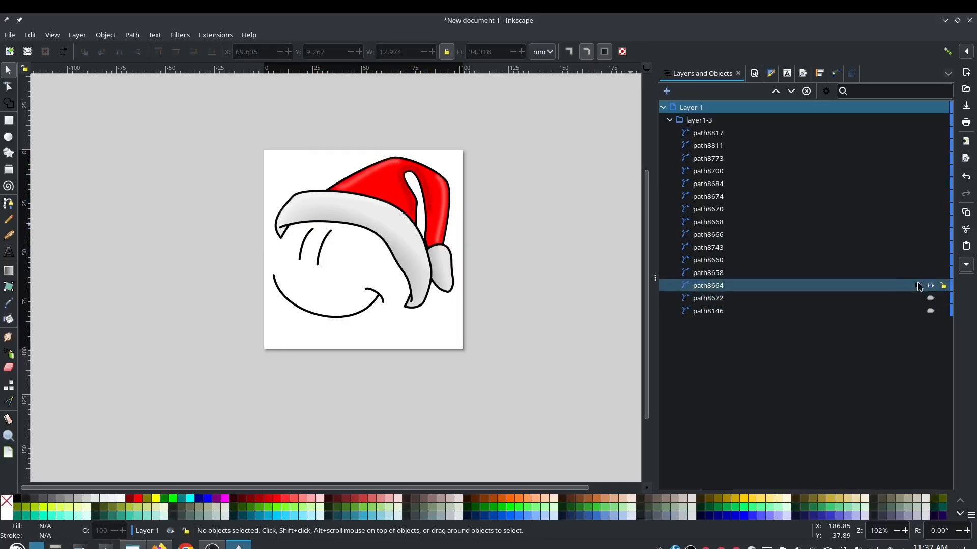
Step: Identify path8658, path8660 and path8743 on the drawing by toggling their visibility
left_click(929, 272)
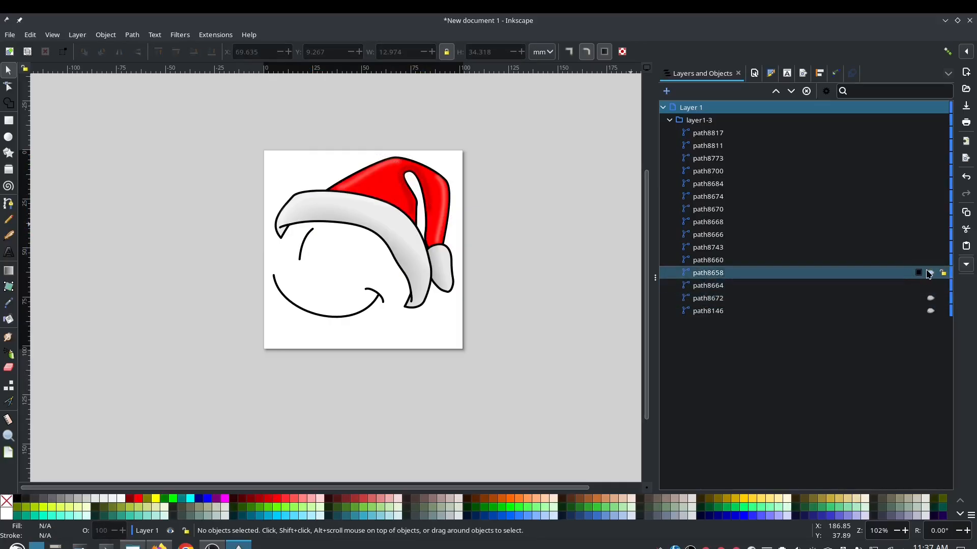
left_click(929, 273)
left_click(930, 260)
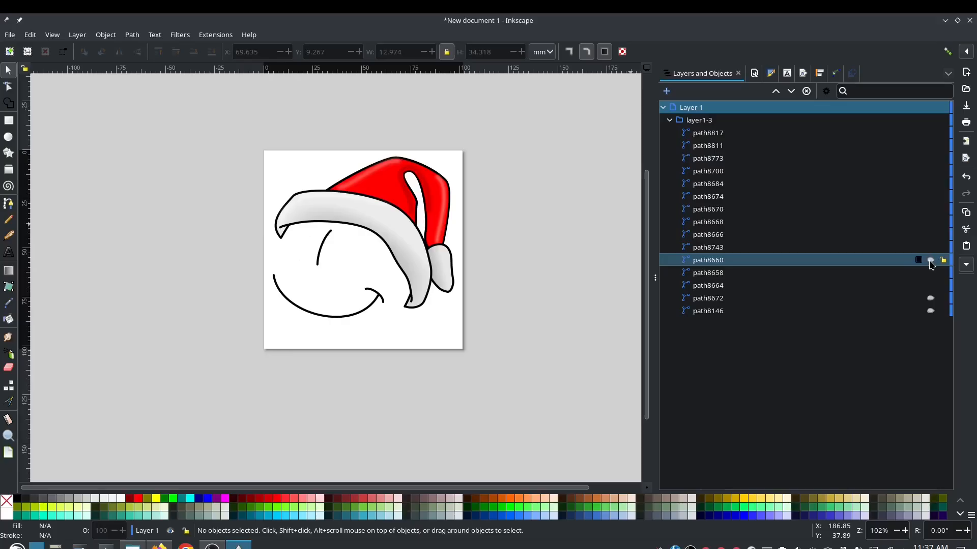
left_click(930, 260)
left_click(929, 247)
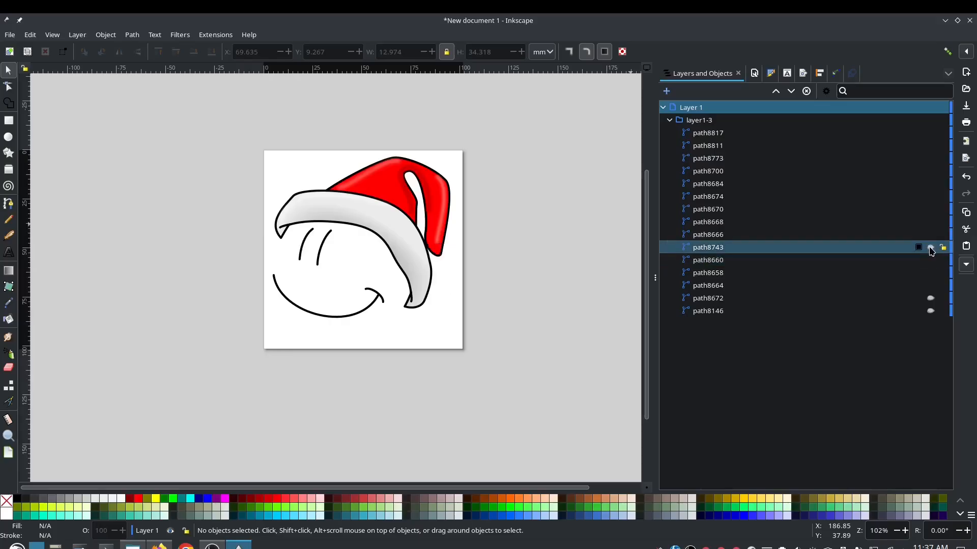
left_click(929, 247)
left_click(929, 248)
left_click(930, 248)
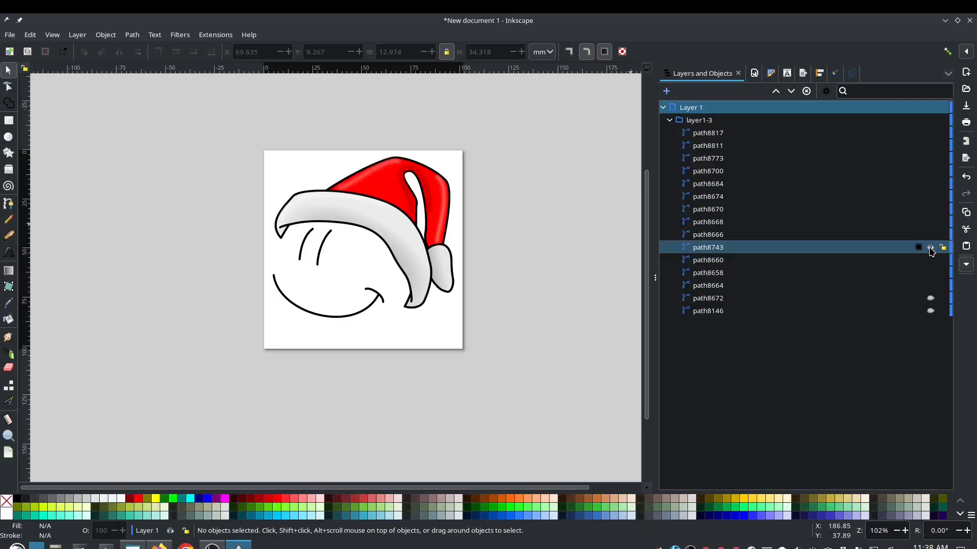
Step: Replace the pompom's linear gradient with a flat fill, using the light gray ebebebff sampled from the hat brim
left_click(770, 74)
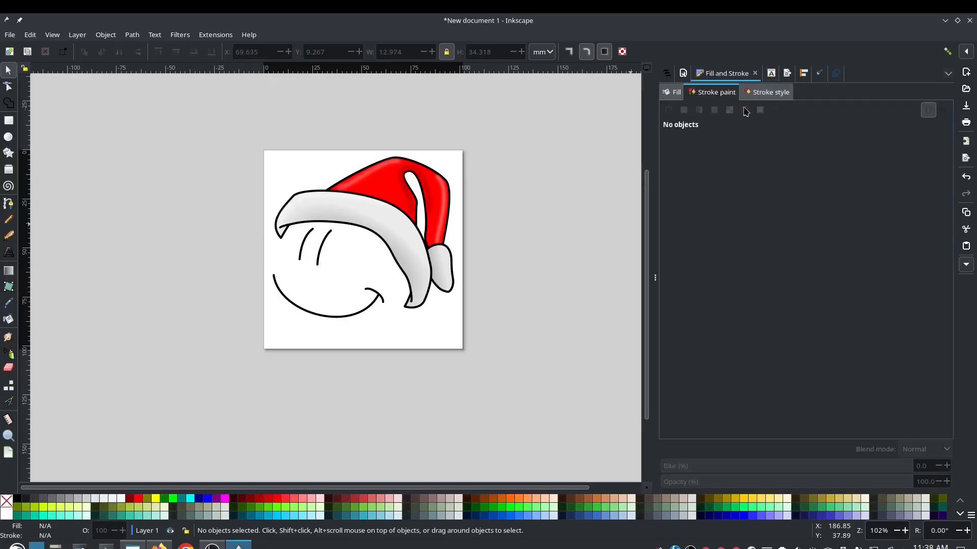
left_click(675, 94)
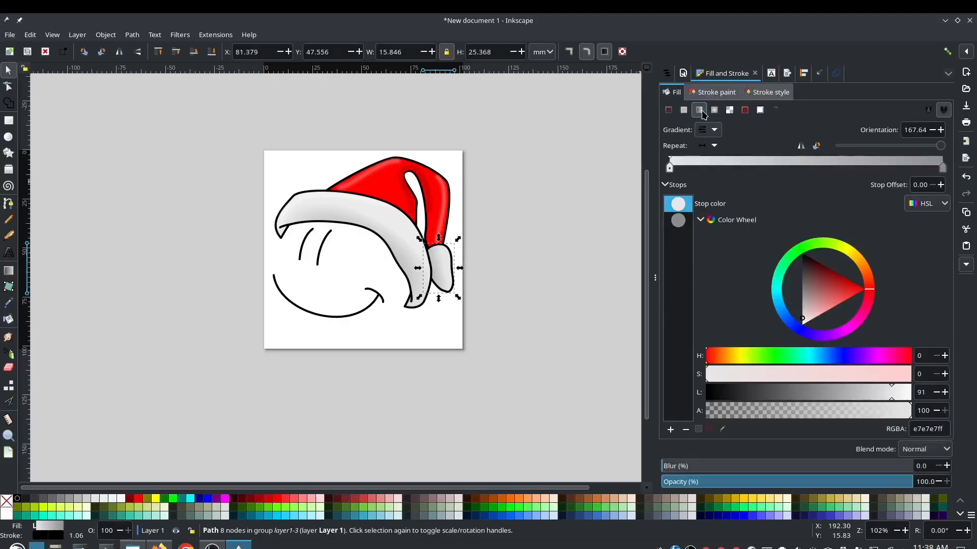
left_click(715, 95)
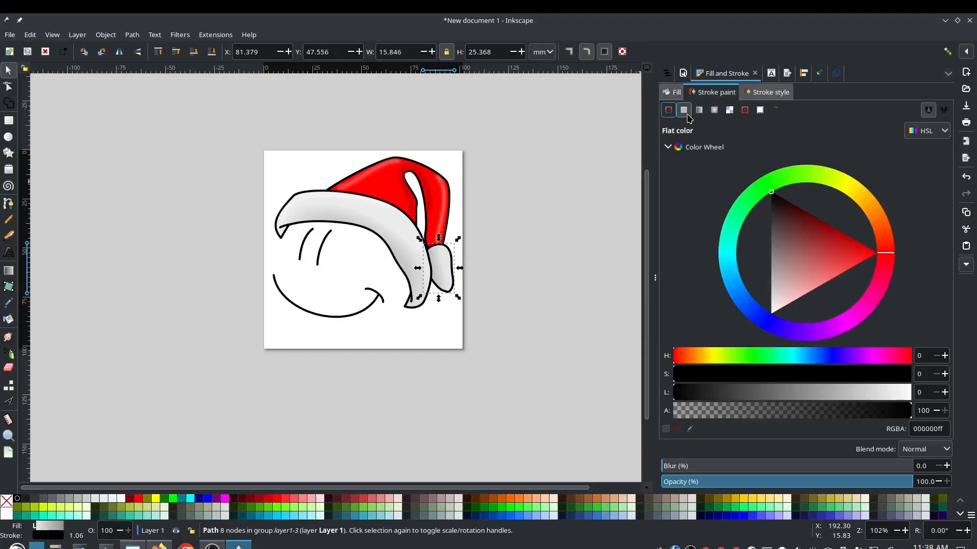
left_click(677, 94)
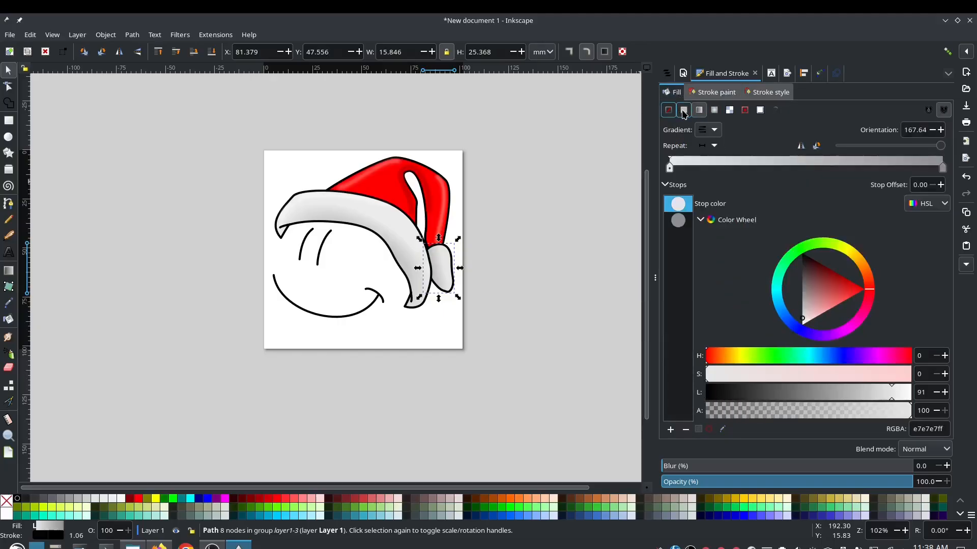
left_click(683, 110)
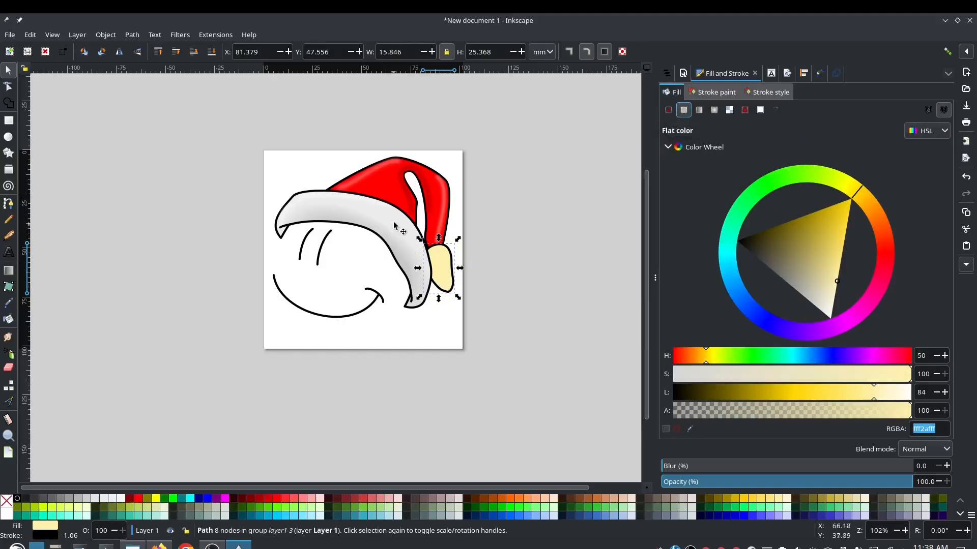
left_click(9, 303)
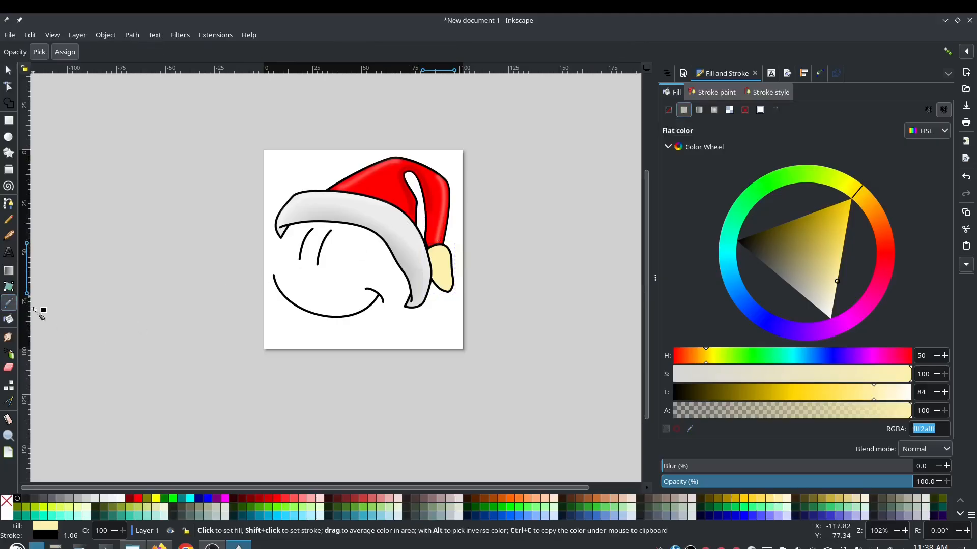
left_click(405, 228)
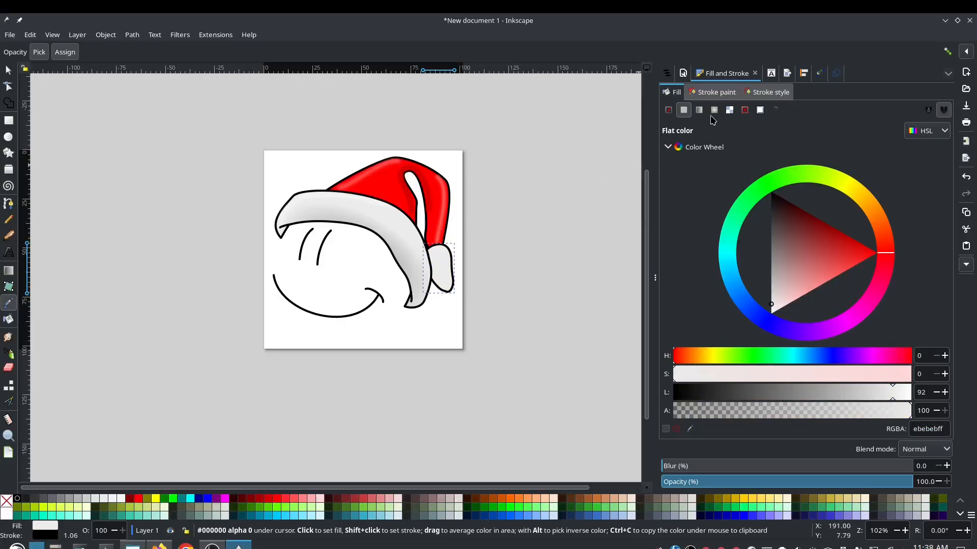
Step: Select the red hat body path8664 in Layers and Objects and hide it
left_click(667, 74)
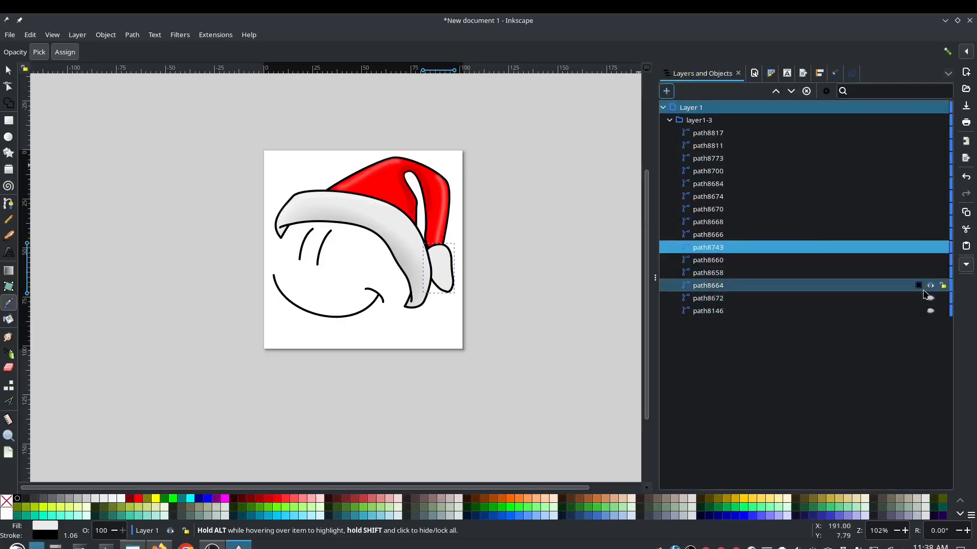
left_click(869, 285)
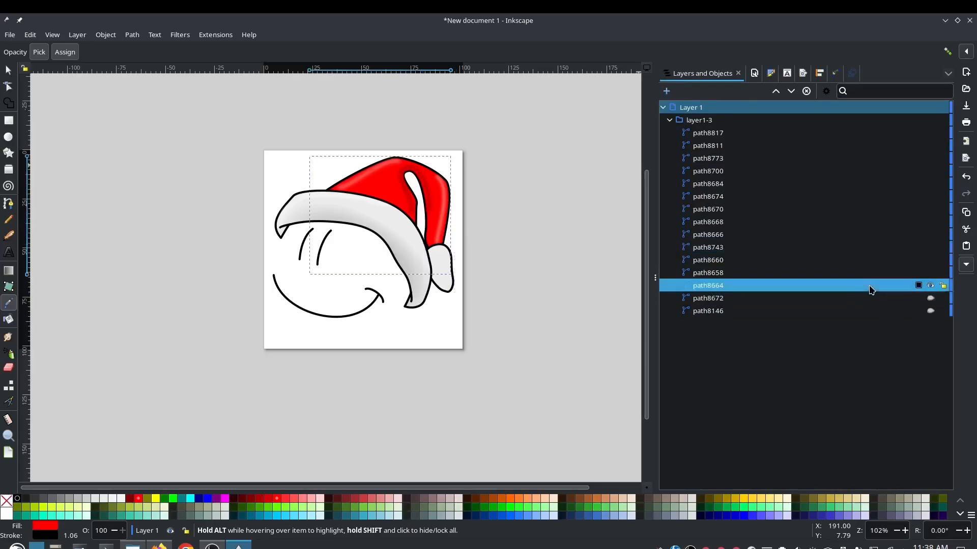
left_click(931, 286)
left_click(931, 287)
left_click(931, 286)
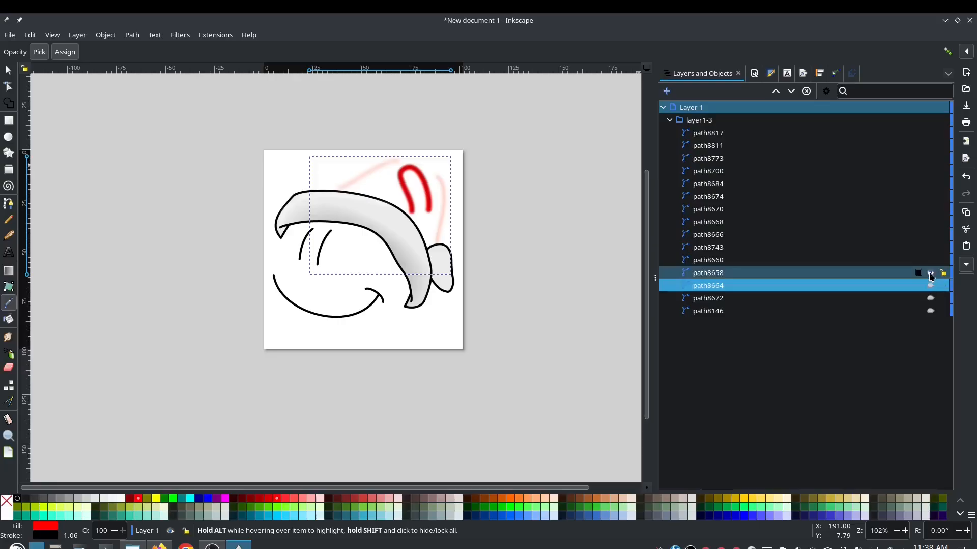
Step: Check path8658, path8660 and path8743 one by one, toggling visibility to match them to the eyes and pompom
left_click(889, 274)
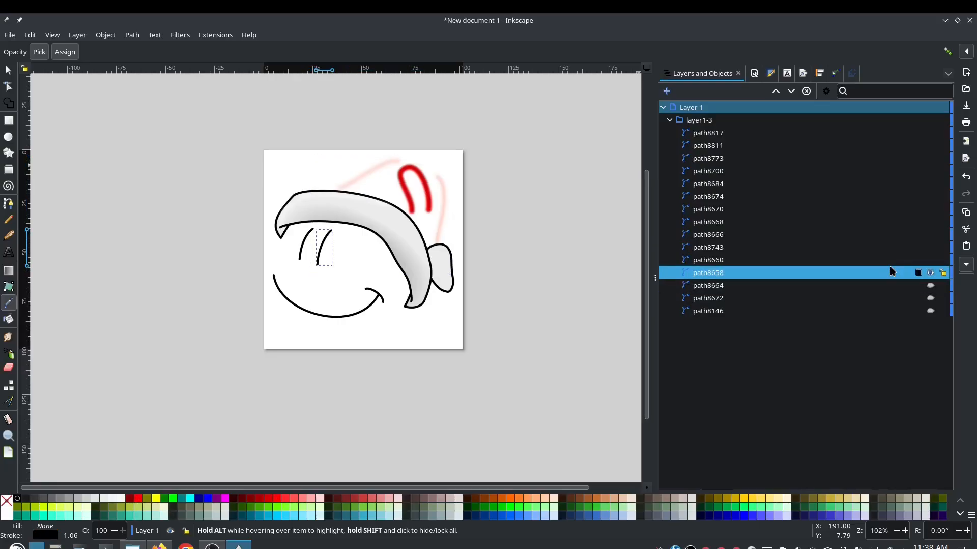
left_click(931, 273)
left_click(931, 274)
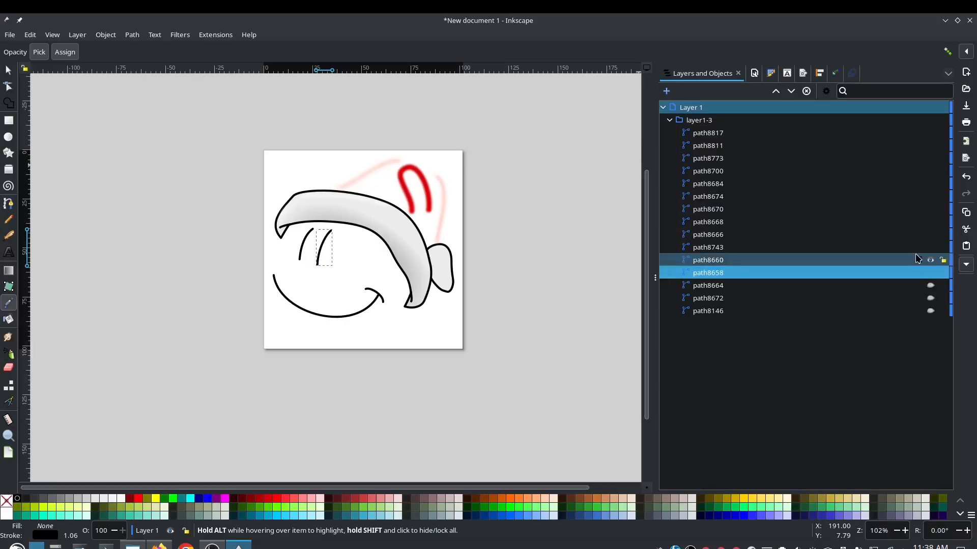
left_click(907, 262)
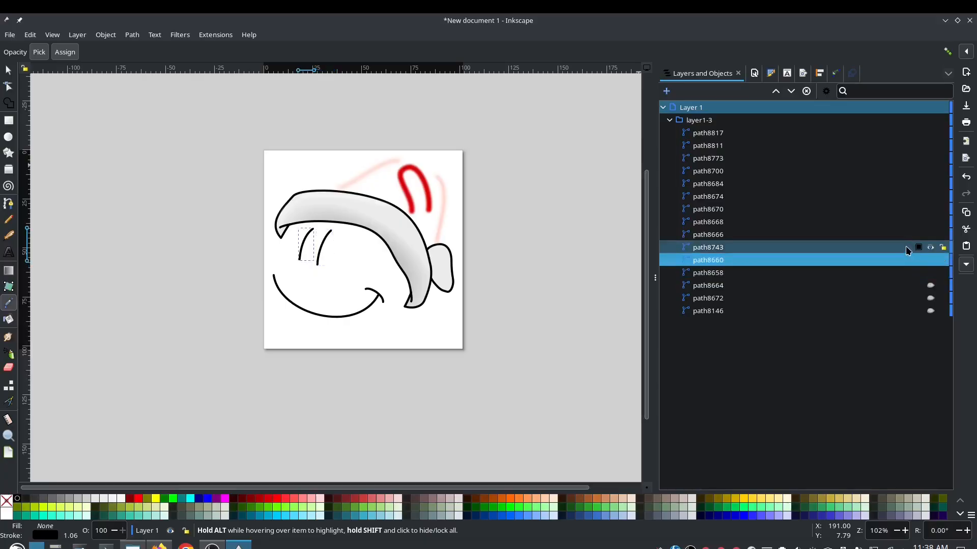
left_click(907, 248)
left_click(931, 248)
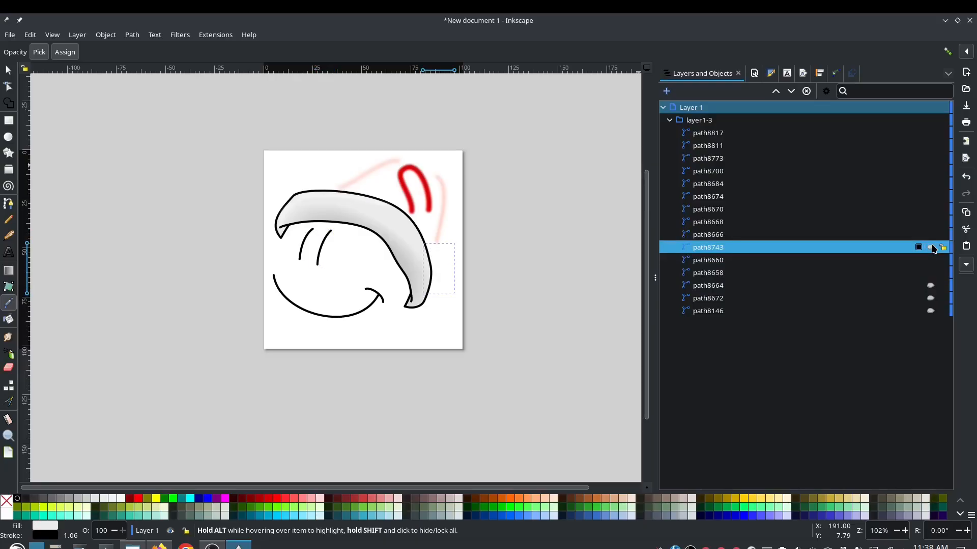
left_click(932, 248)
Step: Select the hat brim path8666, check it by toggling its visibility, and slightly shift its radial gradient handle with the Node tool
left_click(893, 235)
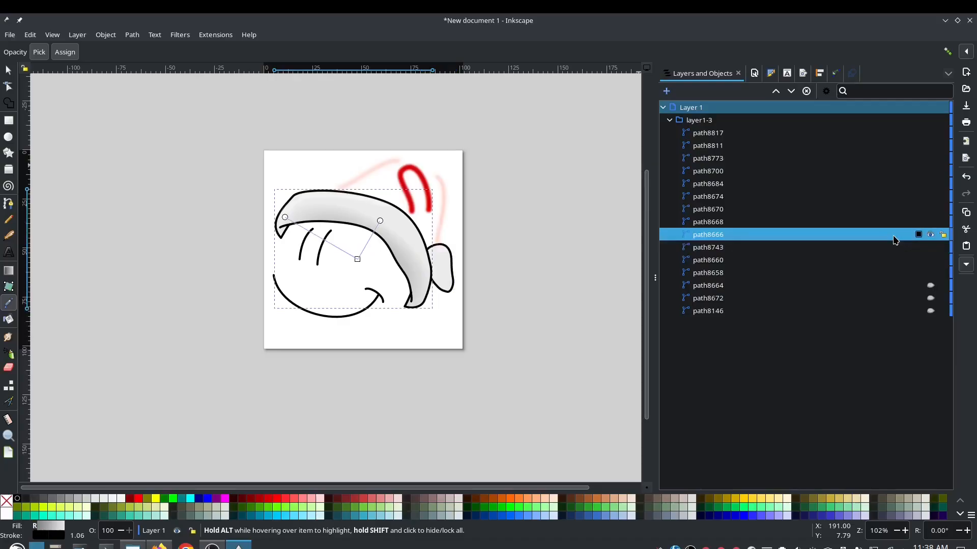
left_click(931, 235)
left_click(931, 235)
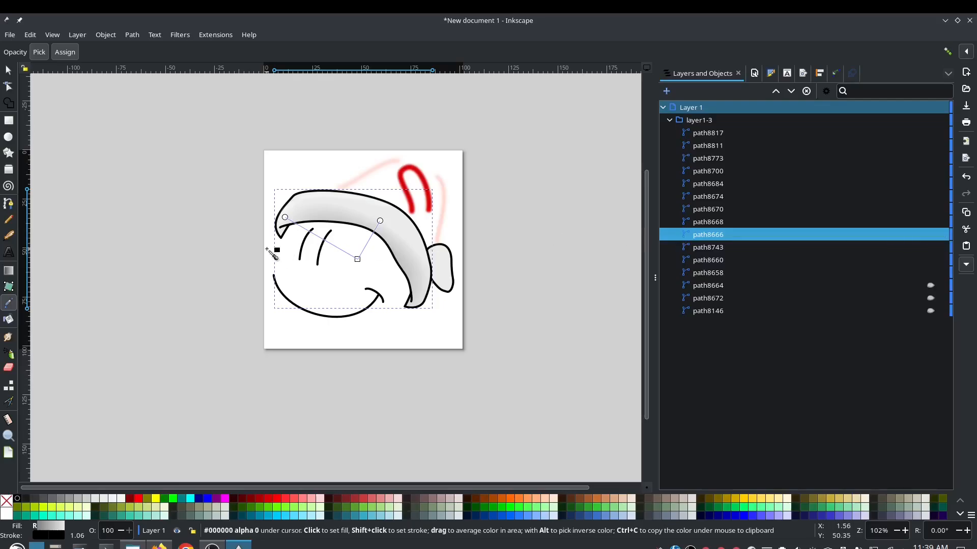
left_click(9, 86)
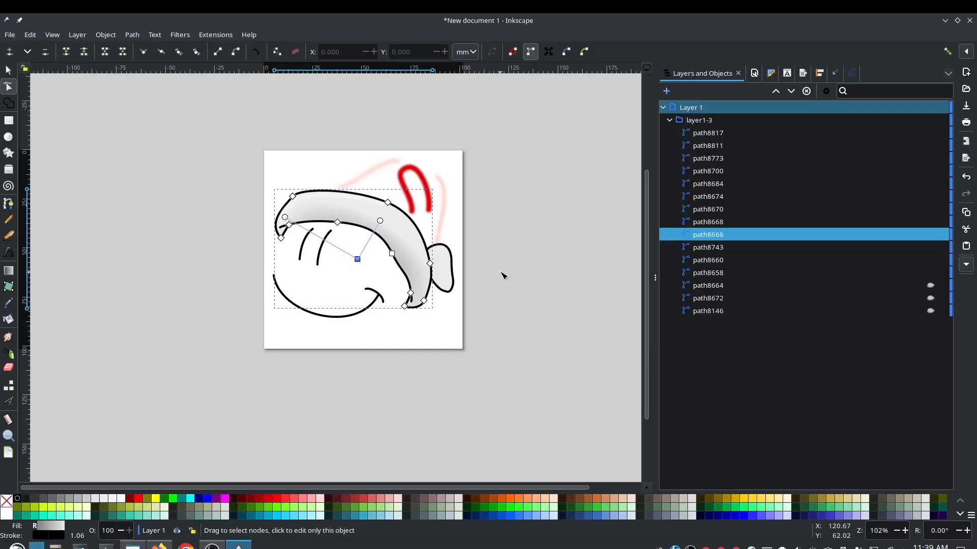
mouse_move(380, 221)
left_mouse_down()
mouse_move(402, 234)
mouse_move(373, 225)
mouse_move(383, 229)
left_mouse_up()
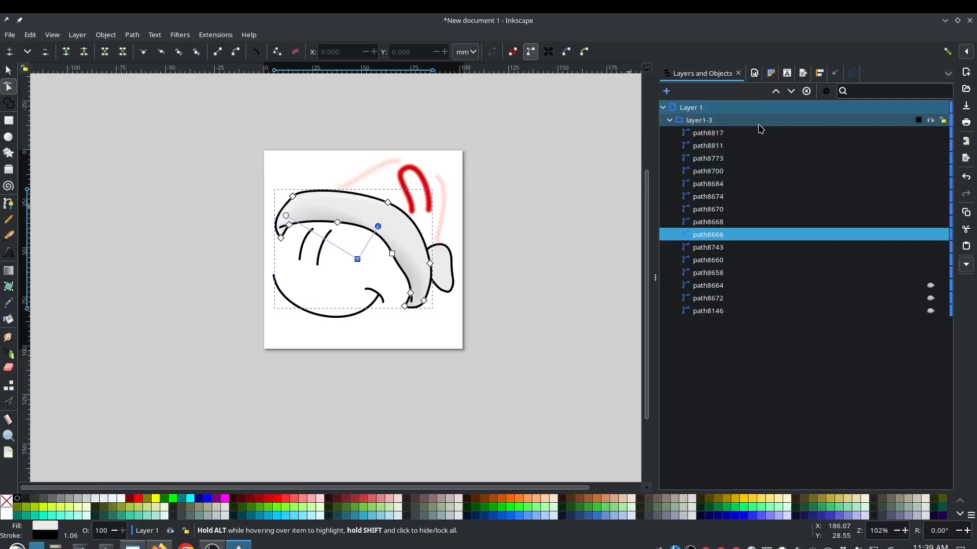
Step: Try to replace the brim path8666's radial gradient with a flat ebebebff fill, and return to the object list
left_click(771, 74)
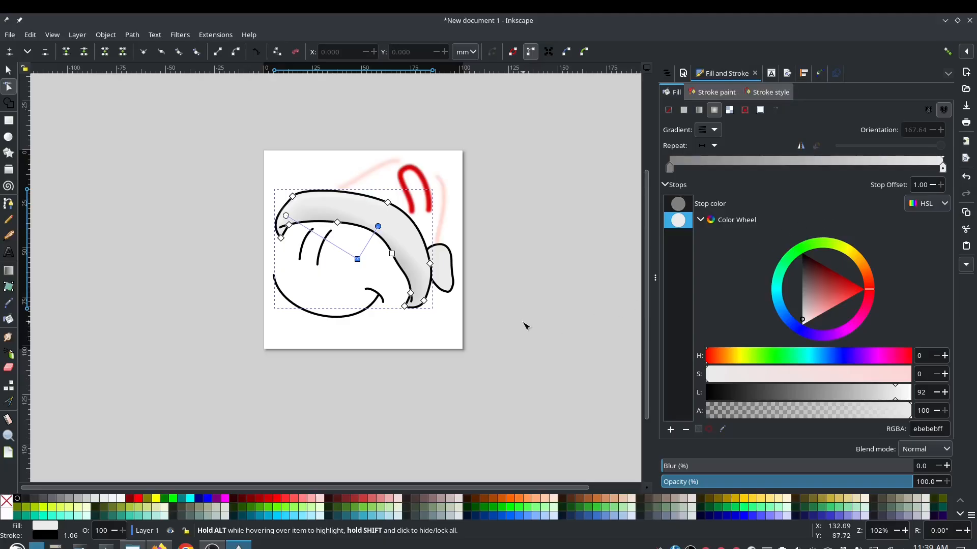
left_click(684, 111)
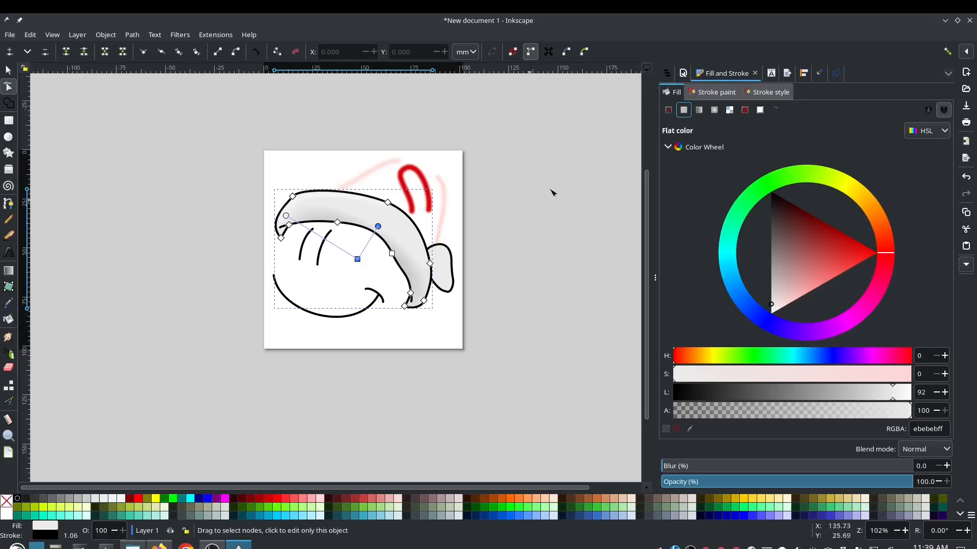
left_click(666, 73)
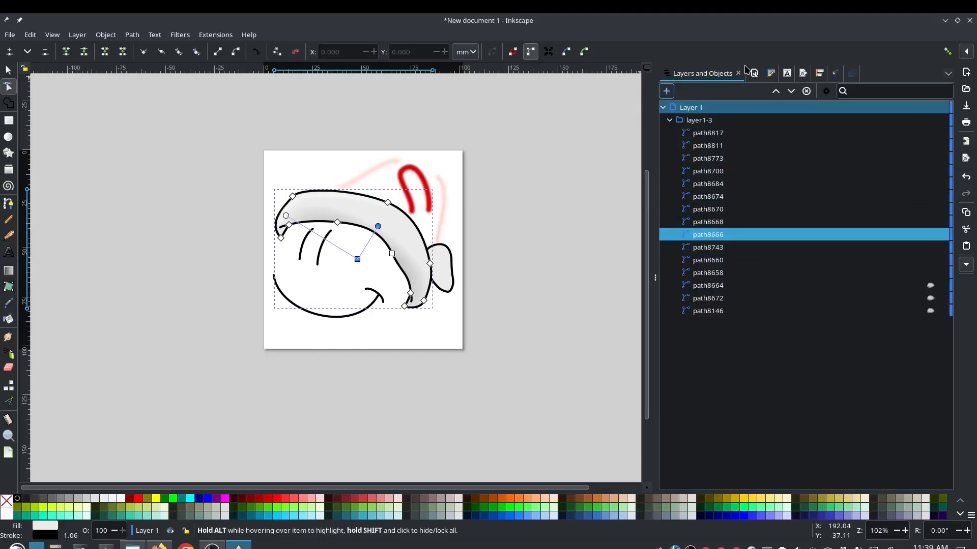
Step: Review the fill, stroke paint and stroke style settings of the hat brim path8666, and return to the object list
left_click(771, 73)
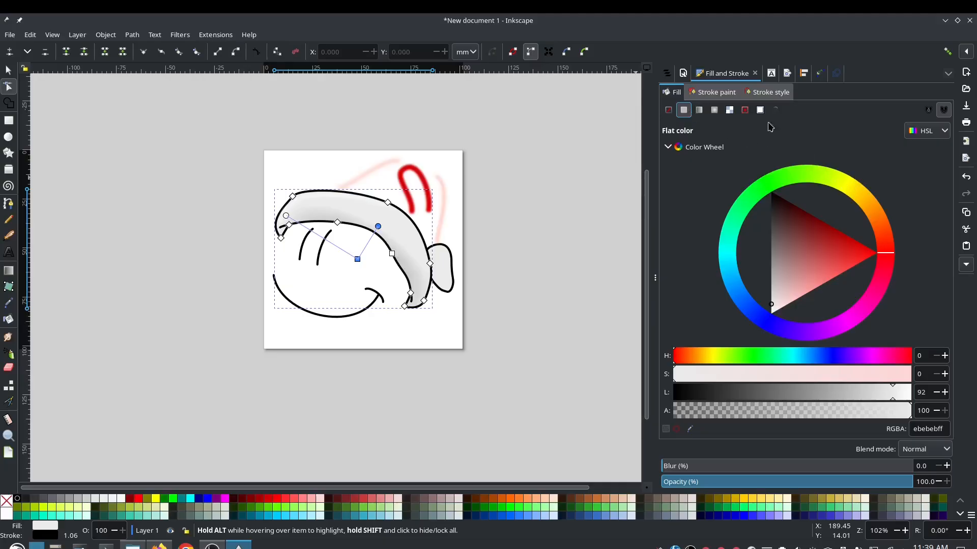
left_click(715, 92)
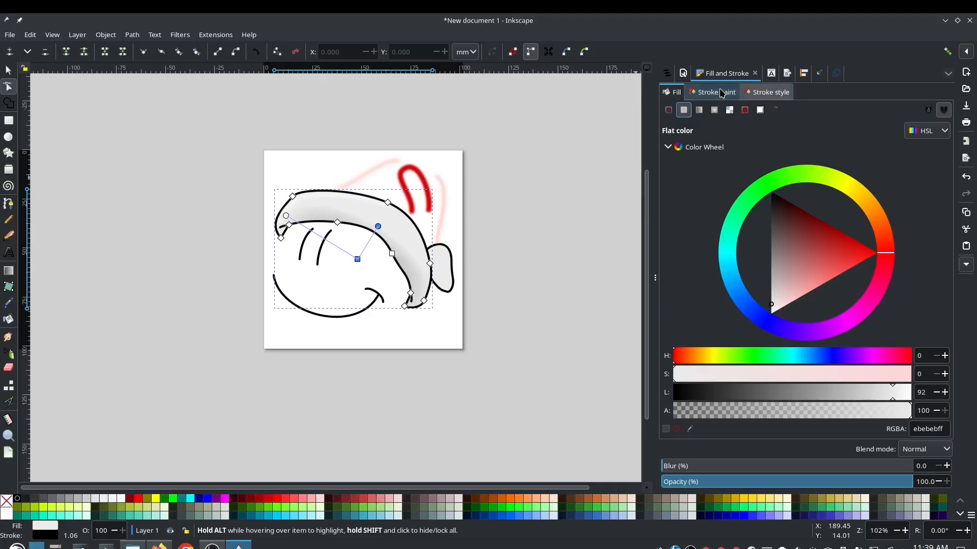
left_click(759, 93)
left_click(670, 93)
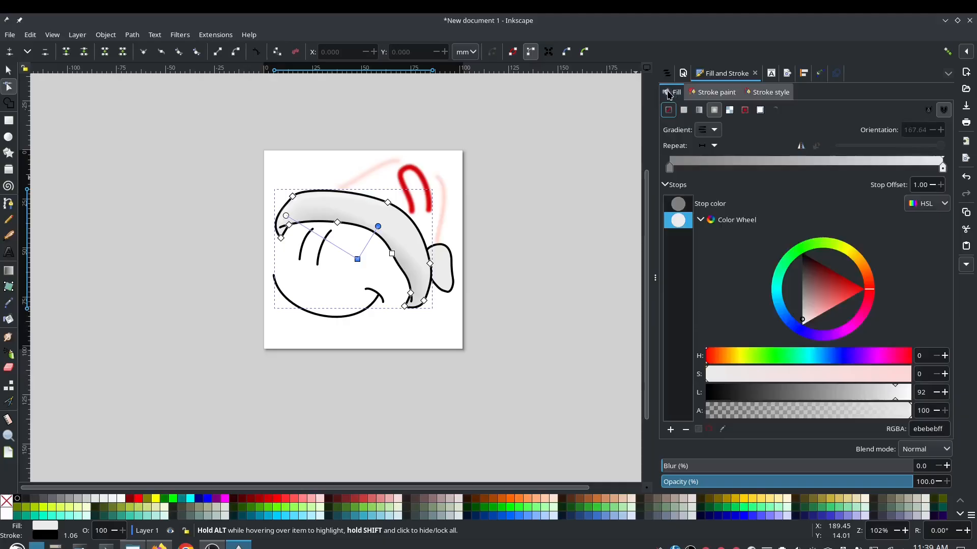
left_click(667, 73)
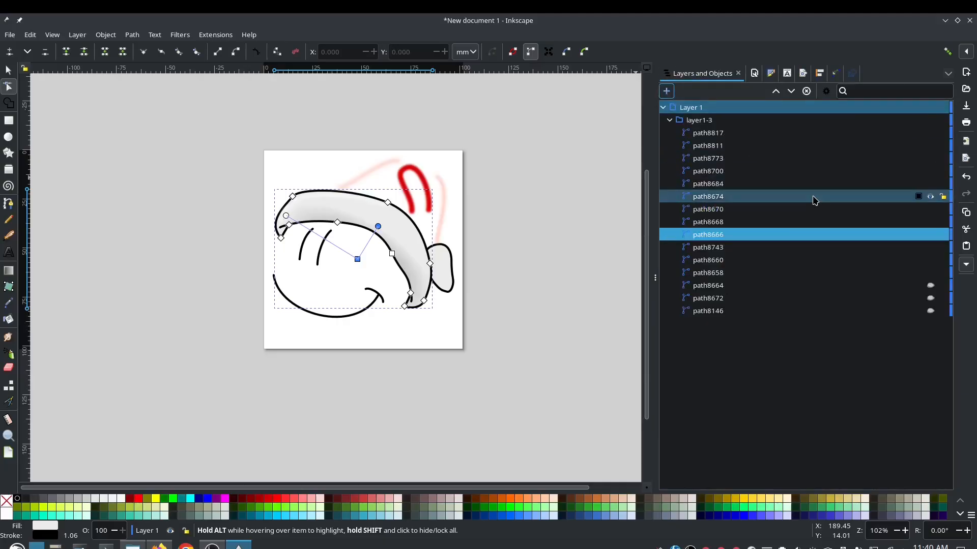
Step: Delete the small brim-end paths path8668 and path8670 and the blurred dark red stroke path8674
left_click(797, 227)
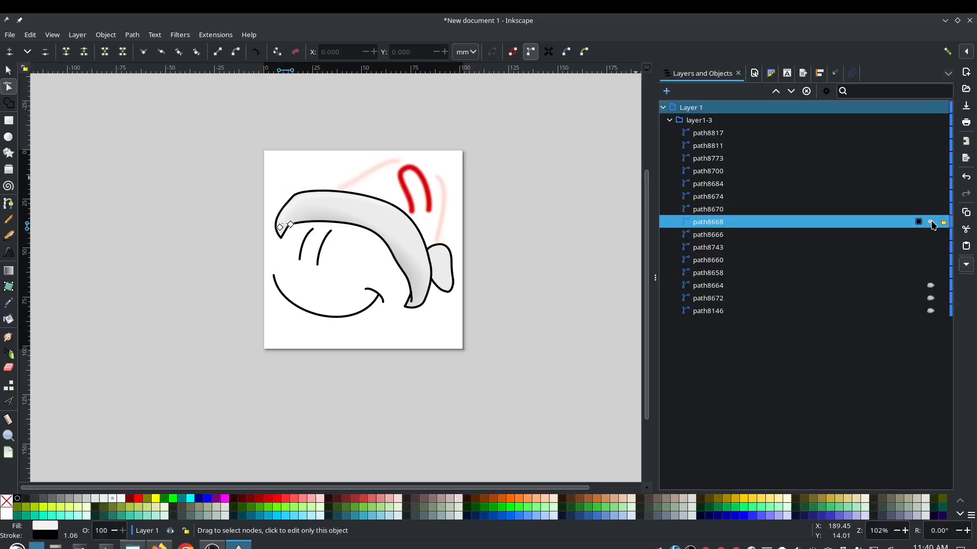
key("Delete")
left_click(840, 214)
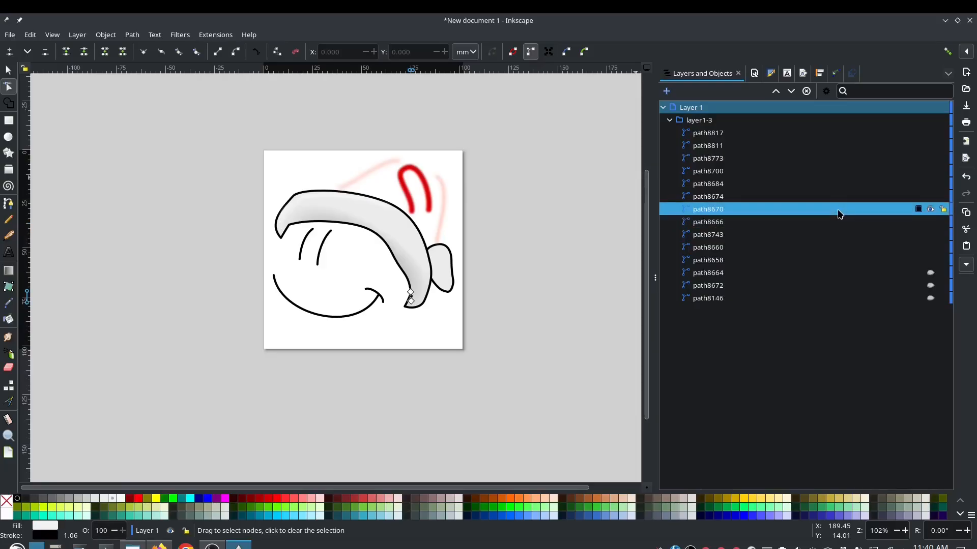
key("Delete")
left_click(884, 202)
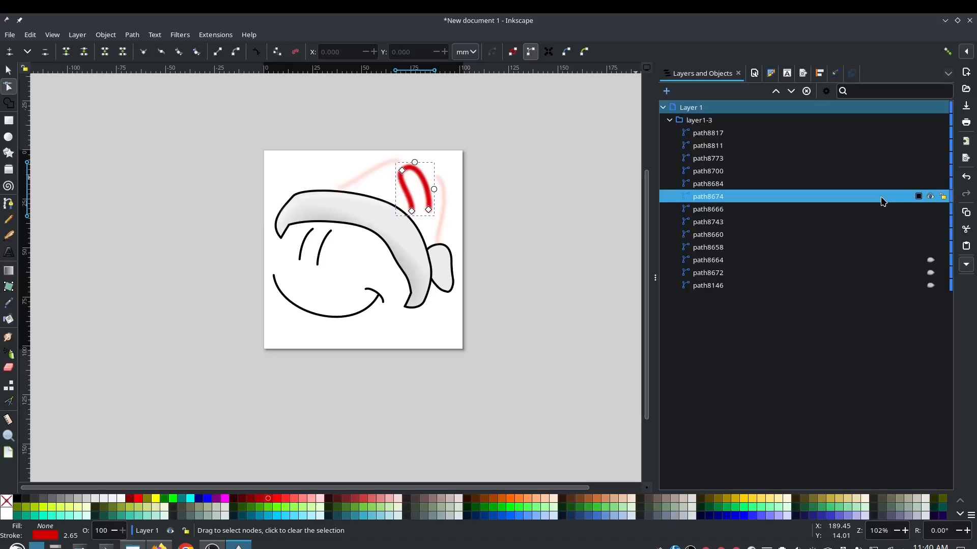
key("Delete")
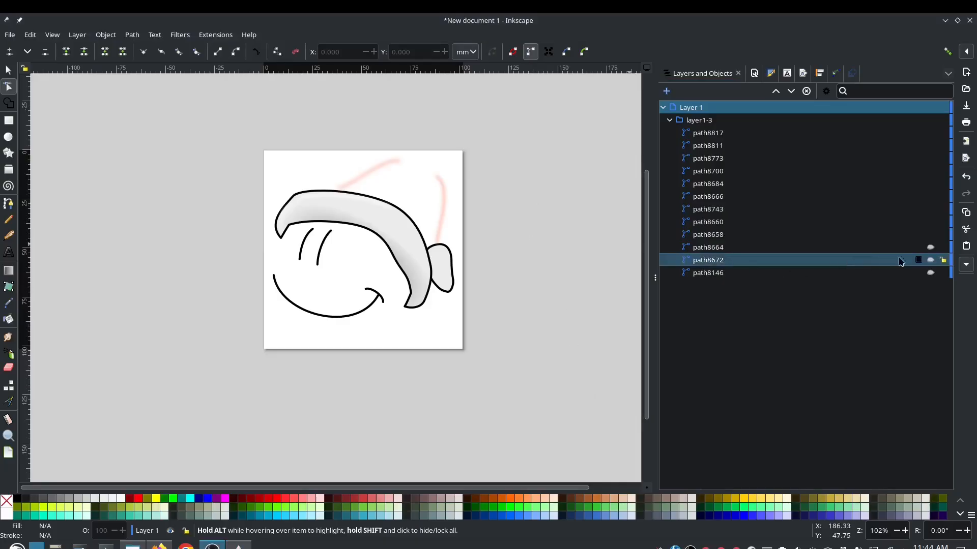
Step: Check path8666, path8684 and path8700 one by one, toggling the visibility of path8684 to match it to the mouth
left_click(828, 199)
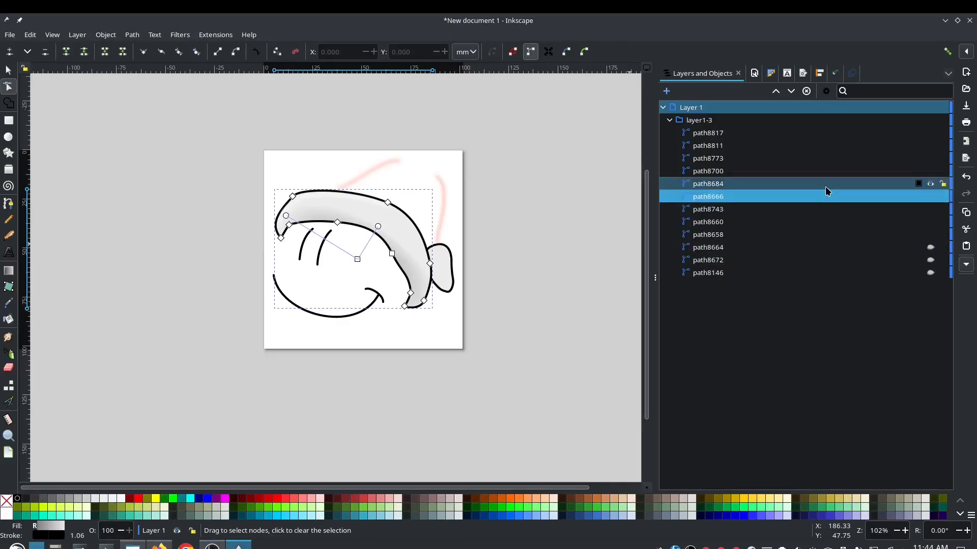
left_click(825, 186)
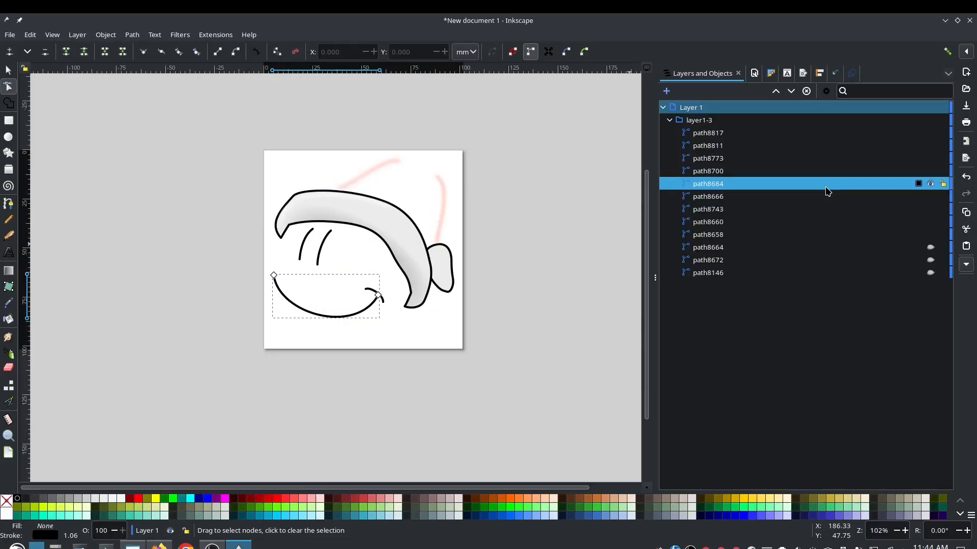
left_click(930, 184)
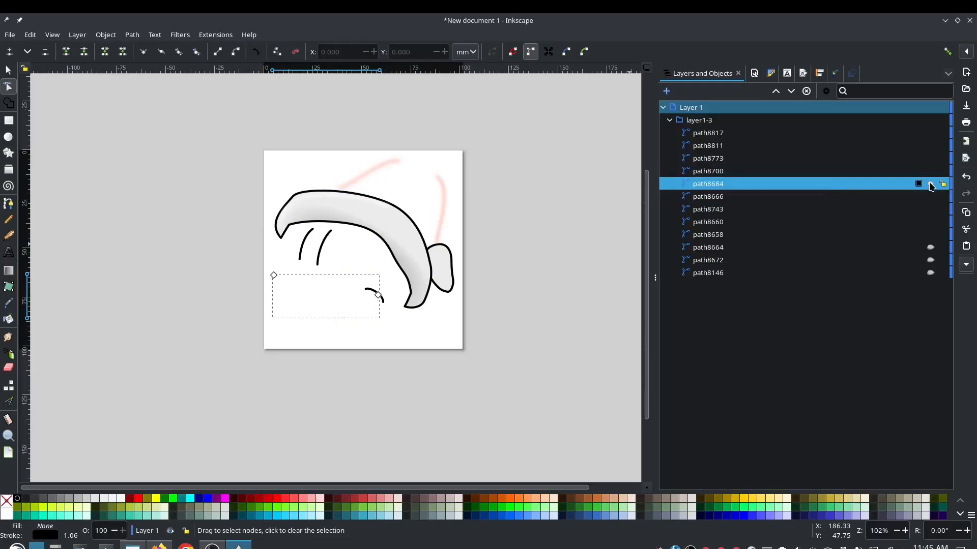
left_click(931, 184)
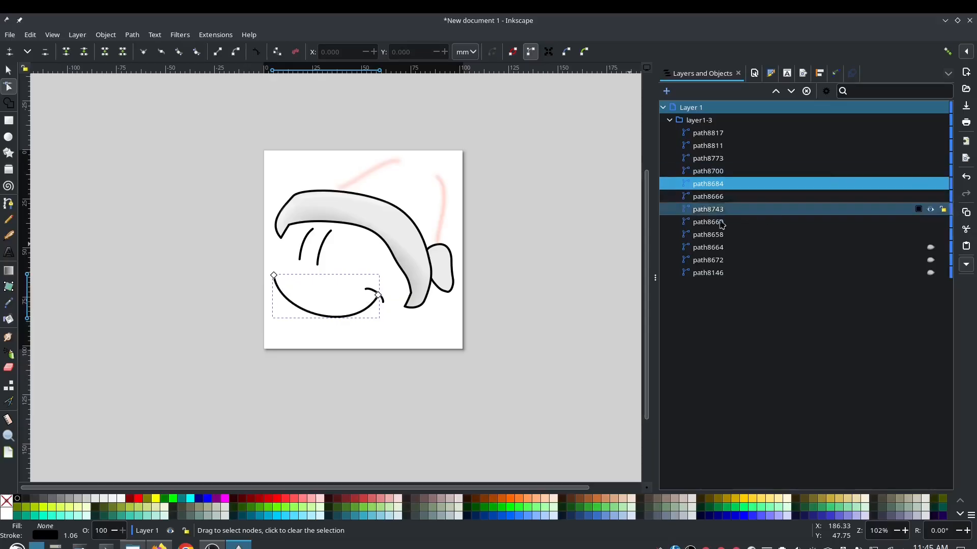
left_click(772, 172)
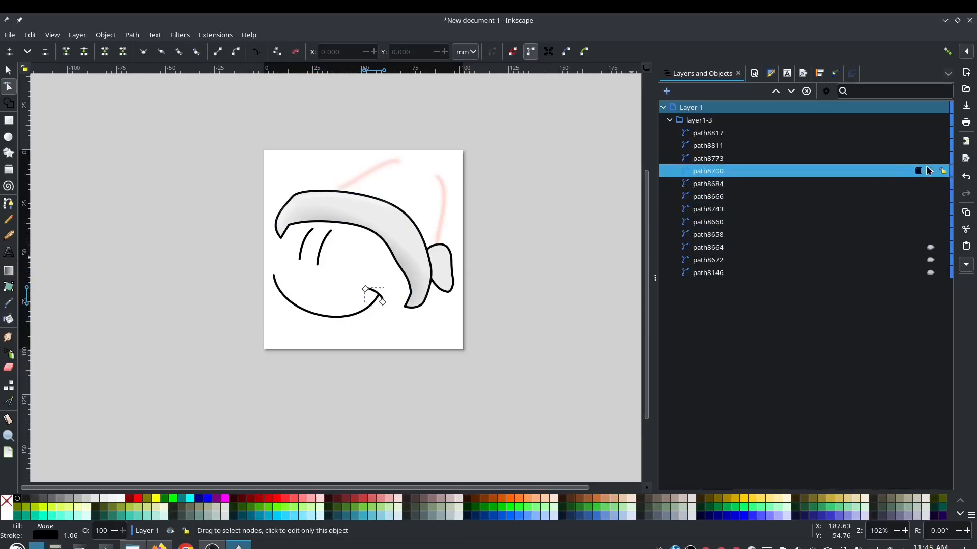
Step: Delete the white brim highlight path8773 and the blurred pink hat highlights path8811 and path8817
left_click(799, 159)
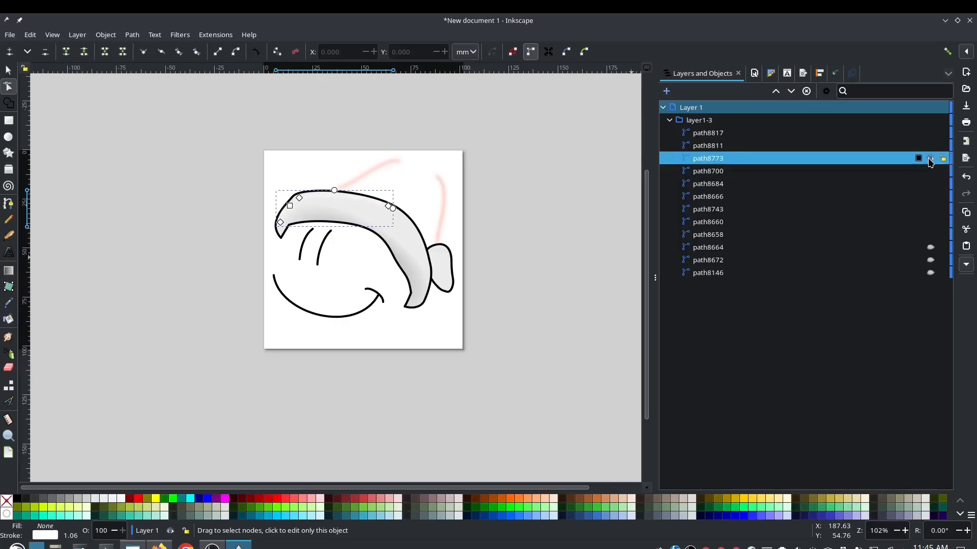
key("Delete")
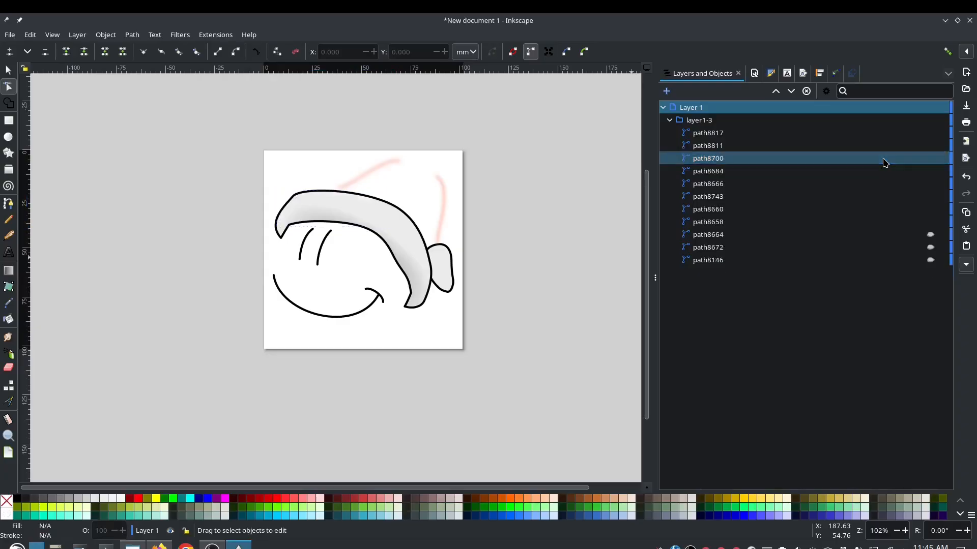
left_click(873, 147)
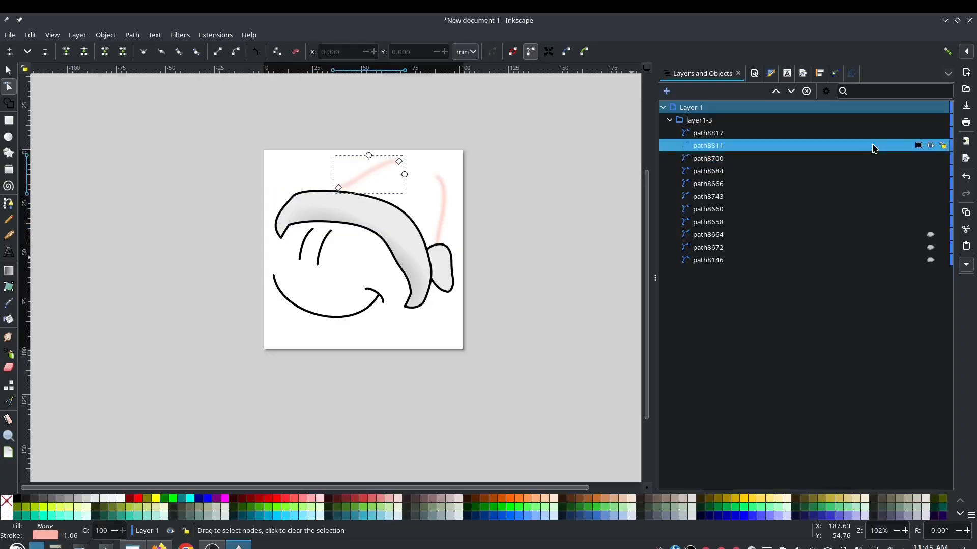
key("Delete")
left_click(846, 133)
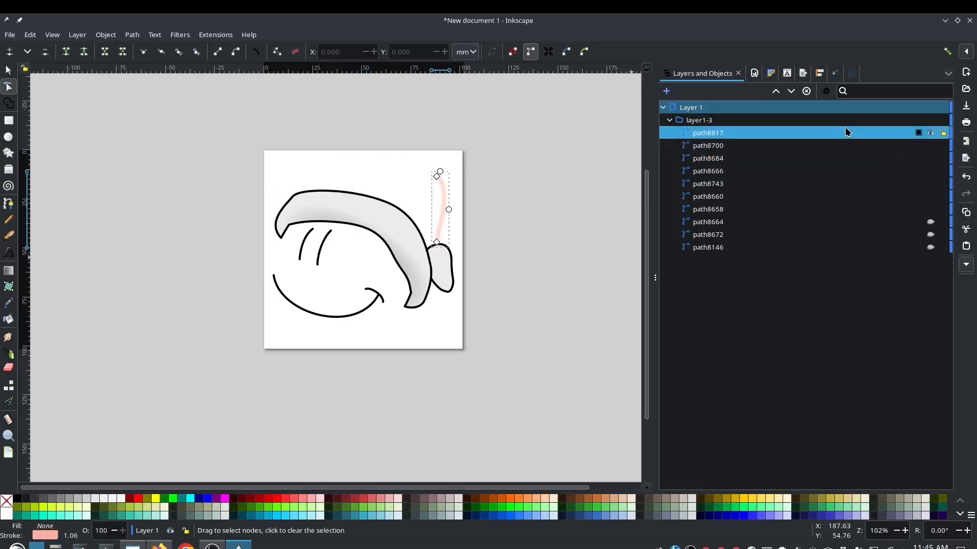
key("Delete")
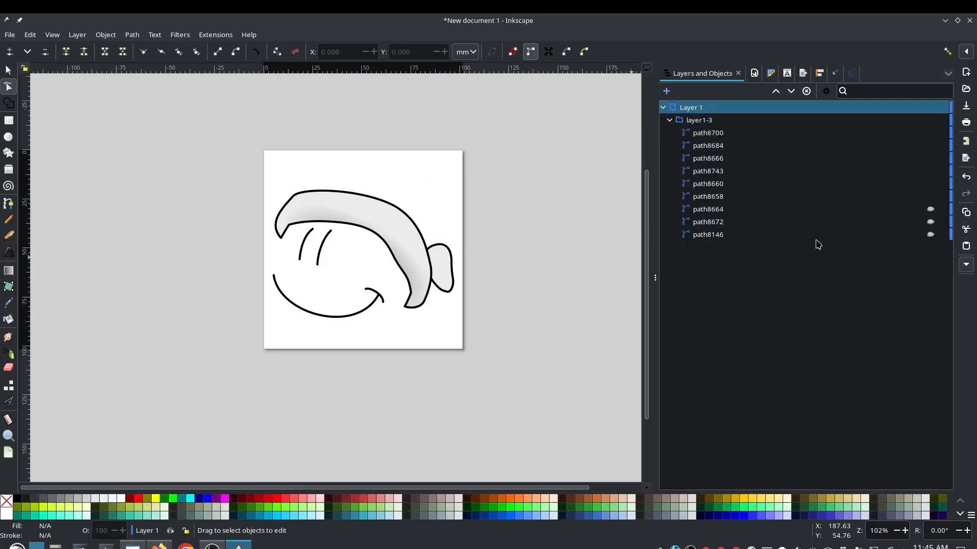
Step: Make the hidden paths path8146, path8672 and path8664 visible again
left_click(931, 234)
left_click(930, 221)
left_click(930, 209)
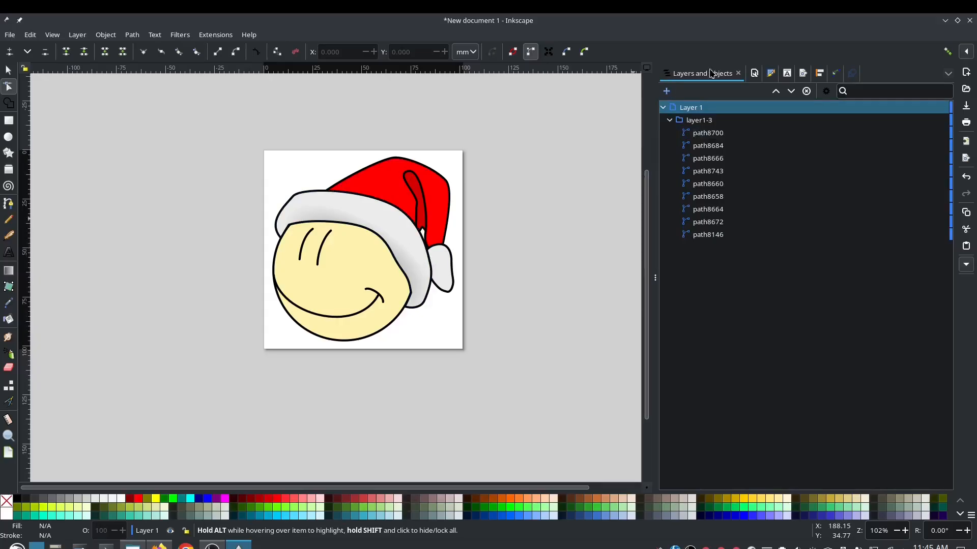
Step: Replace the hat brim path8666's radial gradient with a flat ebebebff fill, and return to the object list
left_click(347, 215)
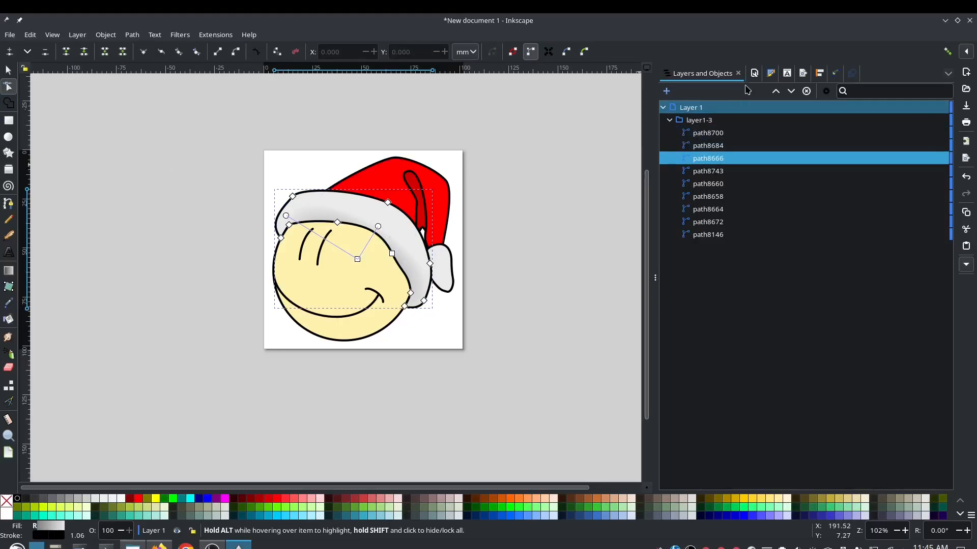
left_click(771, 73)
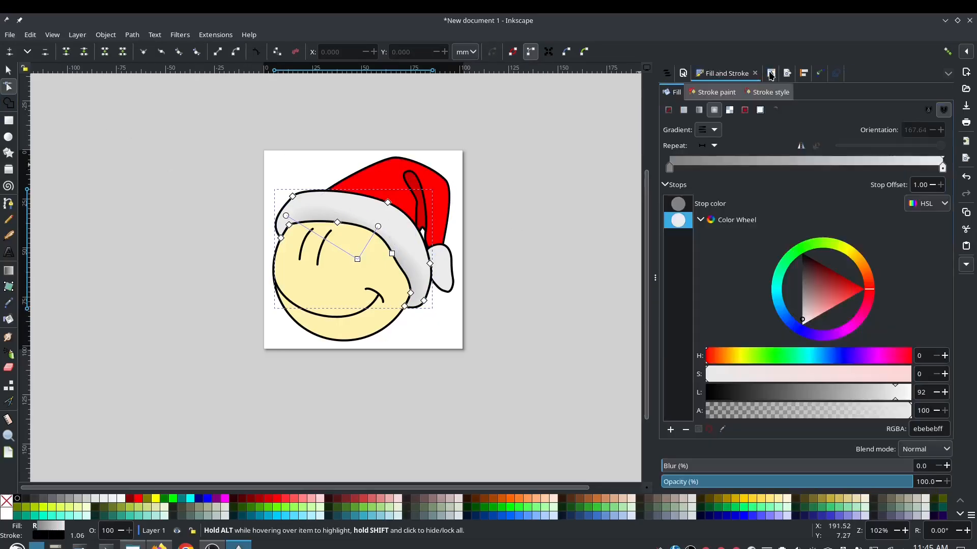
left_click(684, 110)
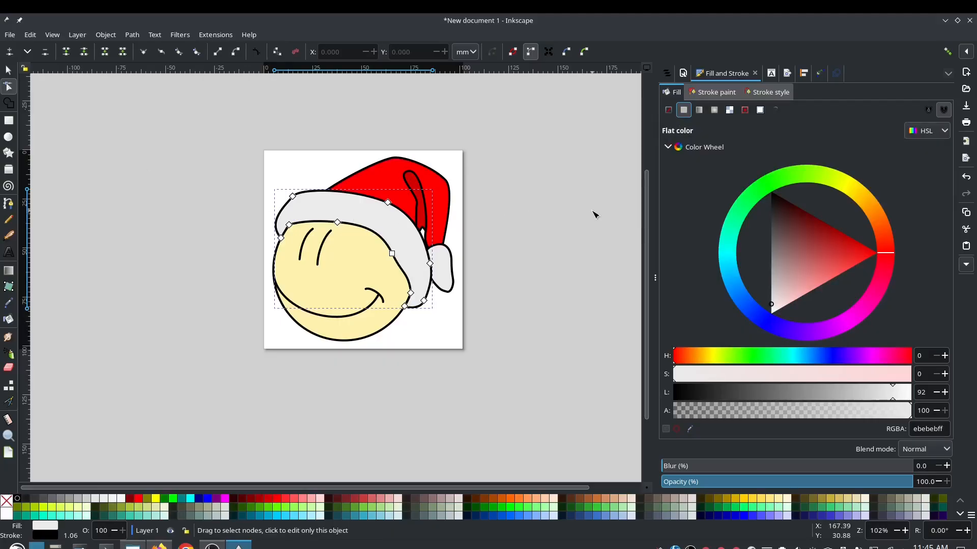
left_click(668, 74)
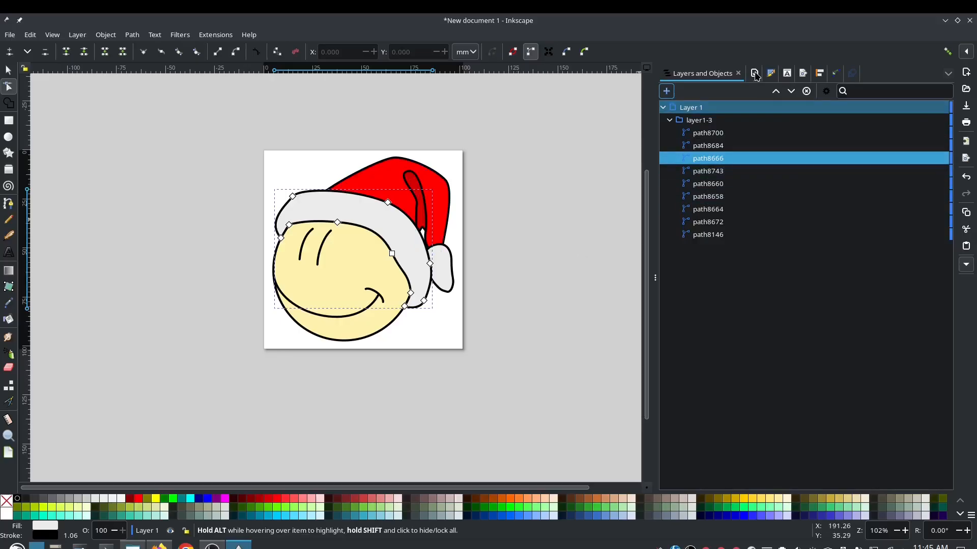
Step: Delete the dark red path8672 behind the hat body, hiding path8664 temporarily to expose it and showing it again
left_click(12, 71)
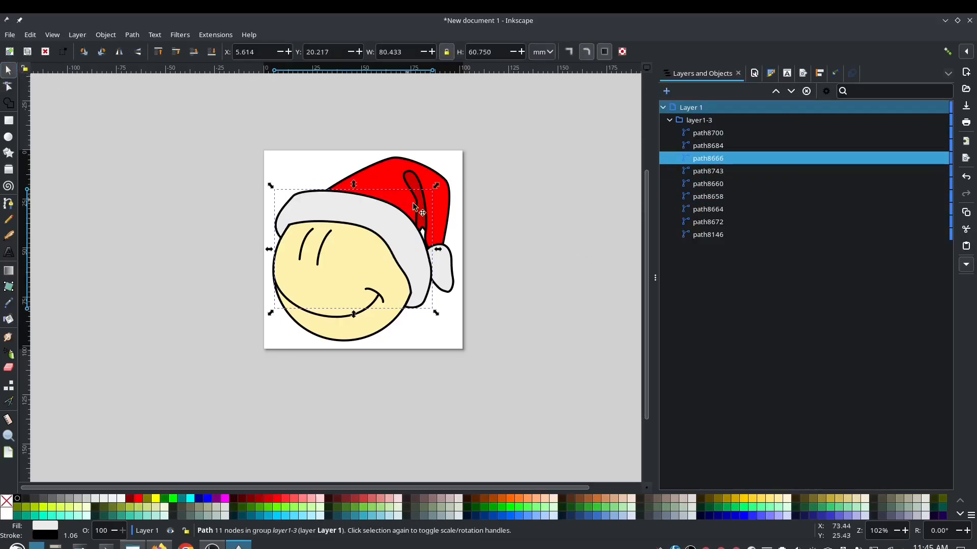
left_click(419, 205)
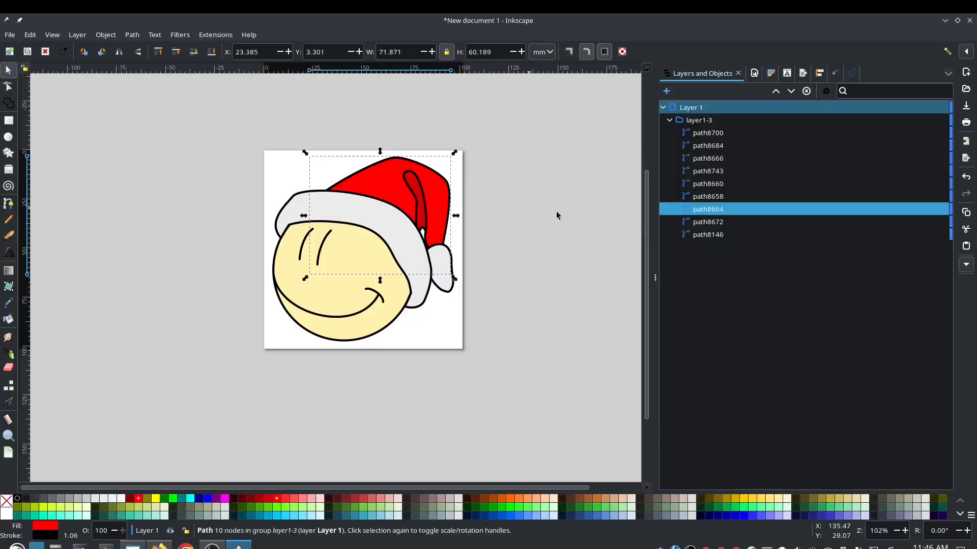
mouse_move(937, 211)
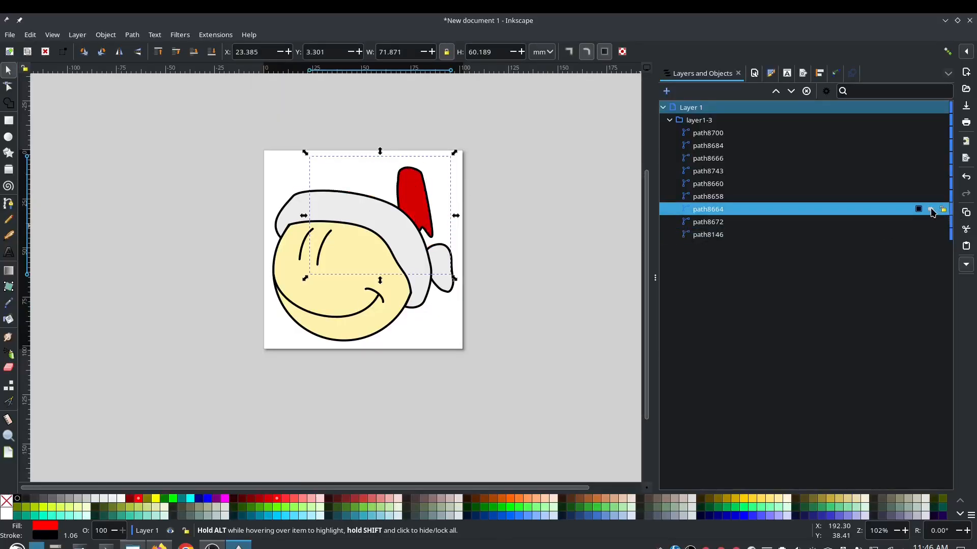
left_click(865, 222)
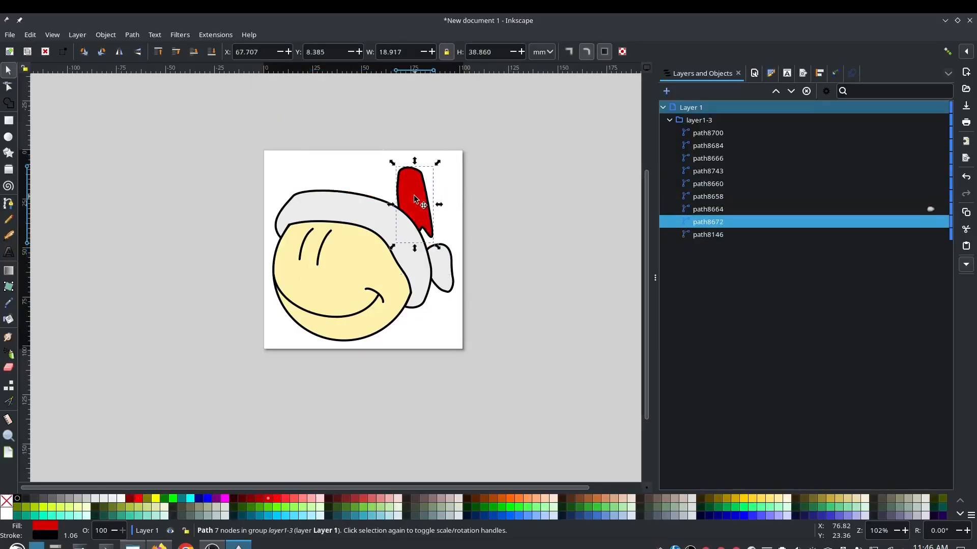
key("Delete")
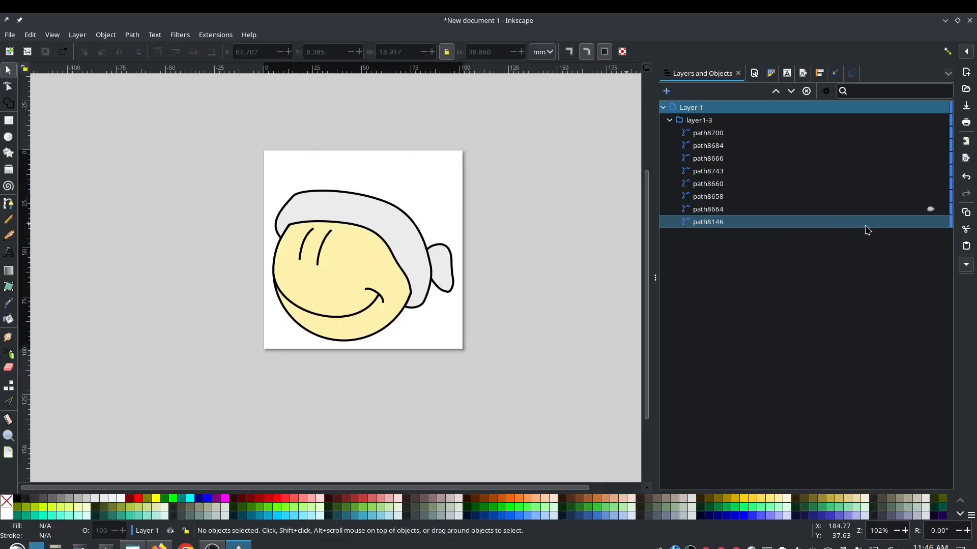
left_click(931, 209)
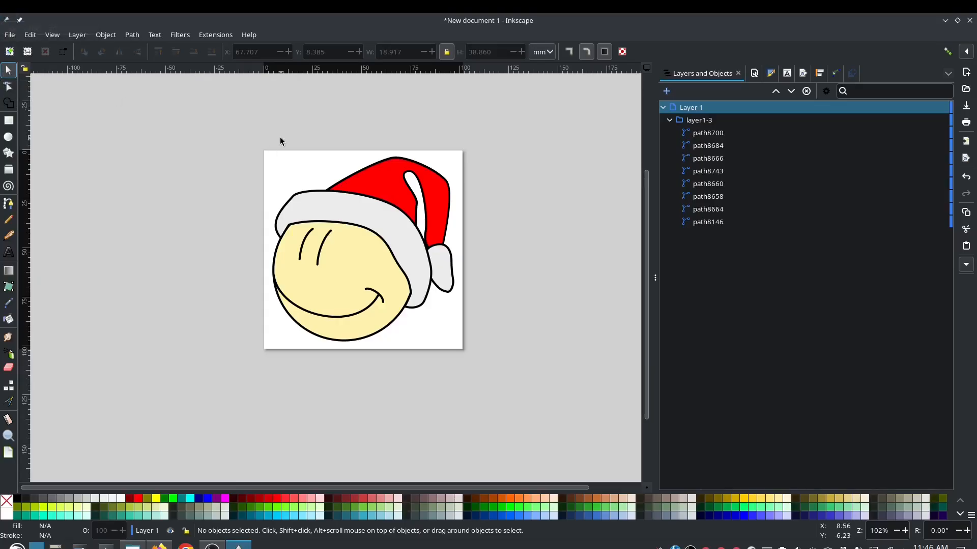
Step: Try the Flatten path operation on the artwork without selecting any object
left_click(132, 36)
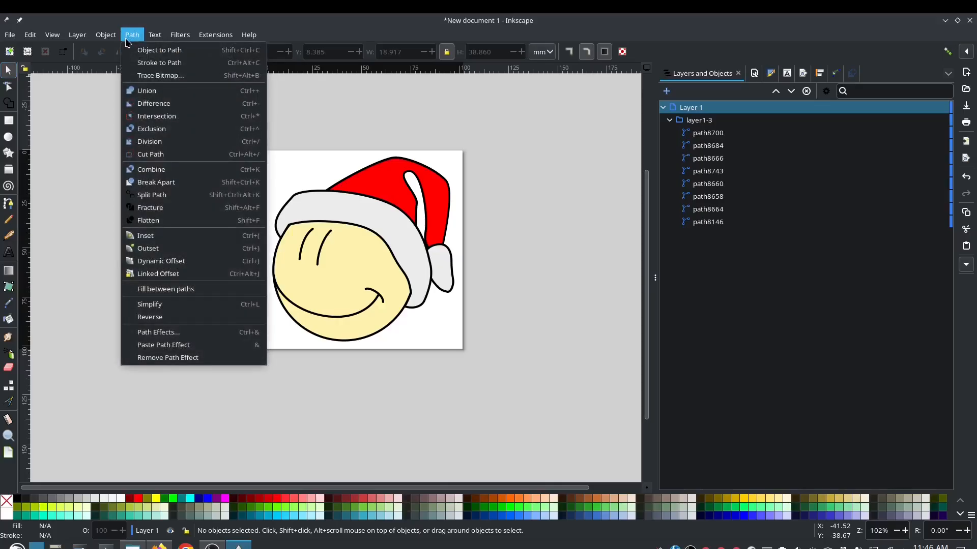
left_click(141, 221)
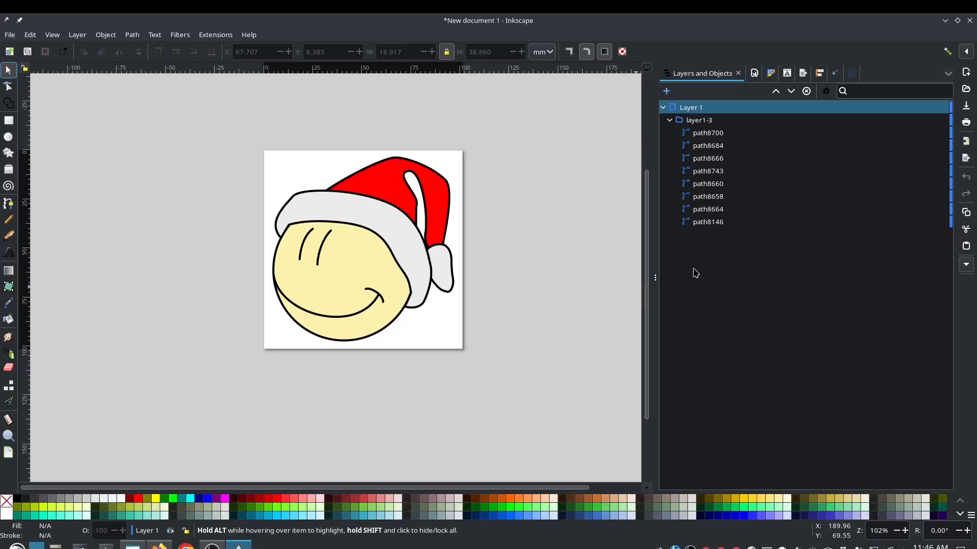
Step: Select path8700, check the face path8146 by toggling its visibility, and select the hat body path8664
left_click(714, 137)
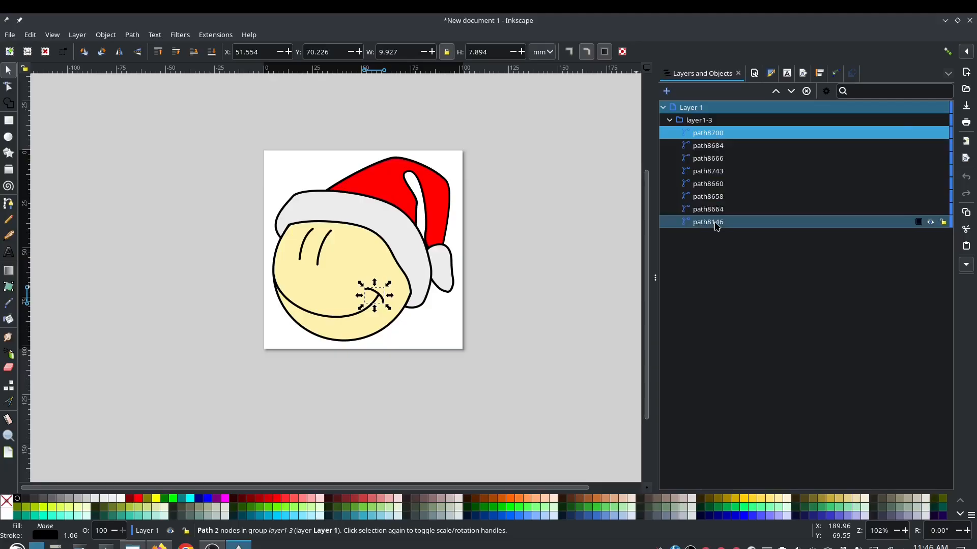
left_click(931, 222)
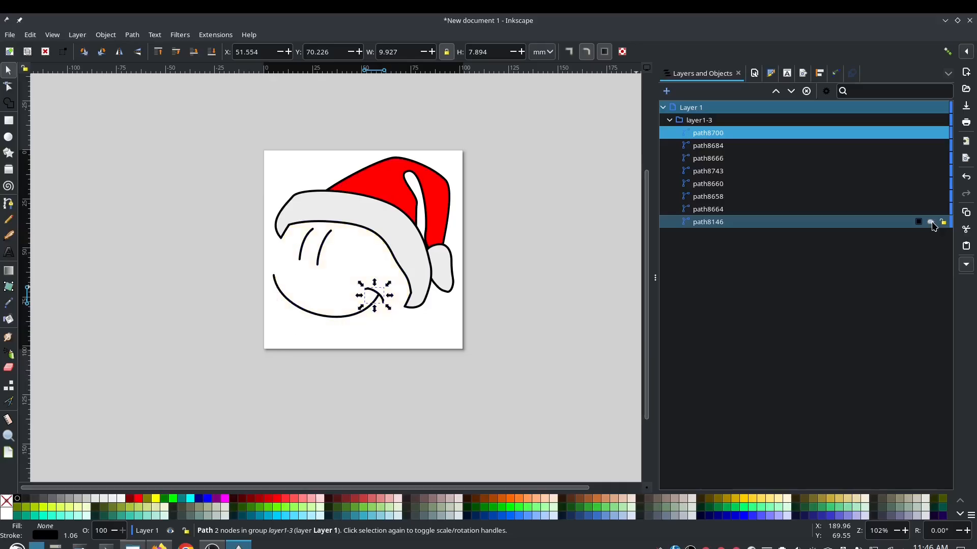
left_click(931, 222)
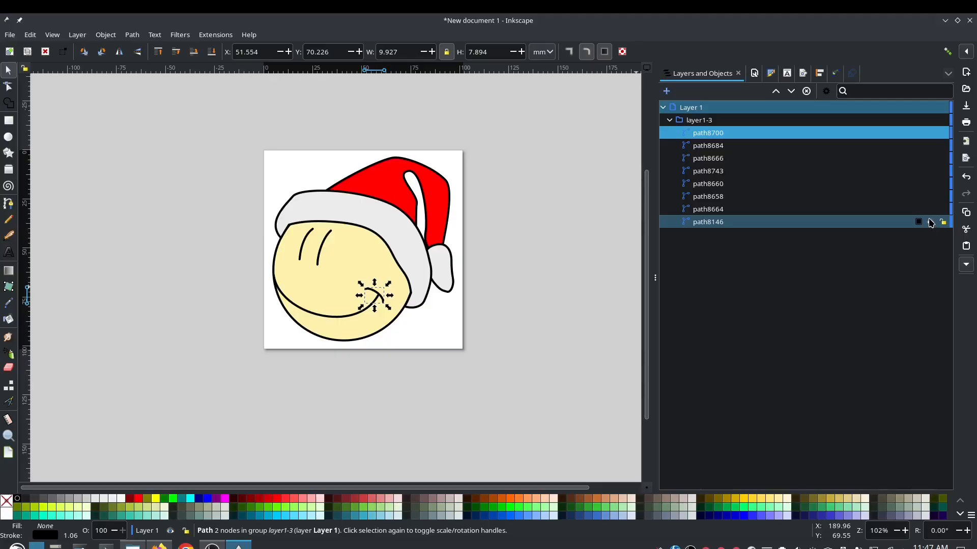
left_click(857, 214)
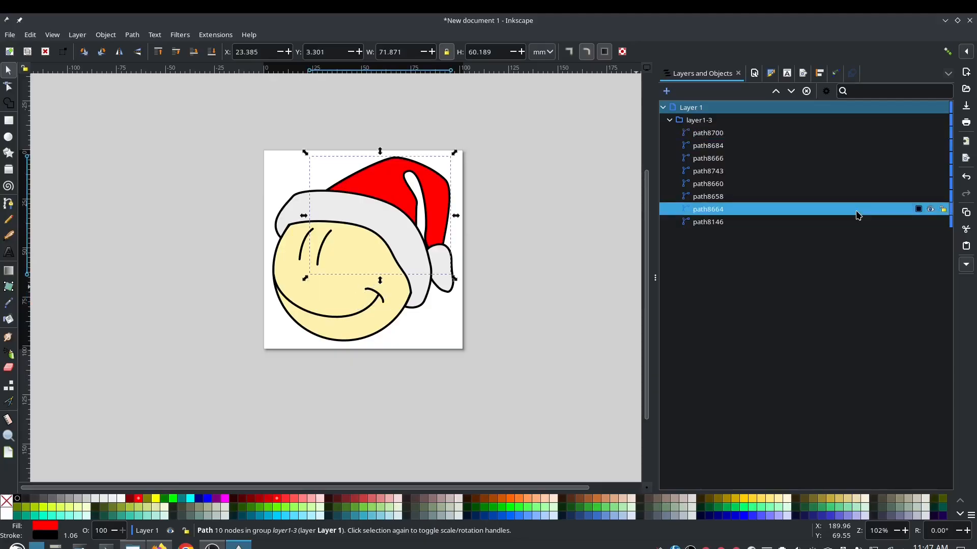
Step: Check path8664 by toggling its visibility, and hide the eye lines path8658 and path8660
left_click(930, 209)
left_click(931, 209)
left_click(931, 197)
left_click(932, 197)
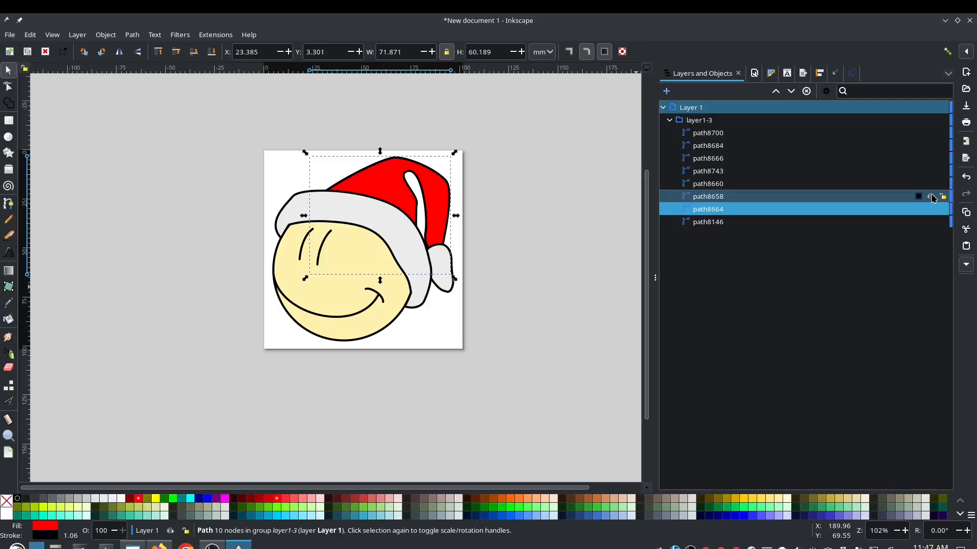
left_click(932, 197)
left_click(930, 184)
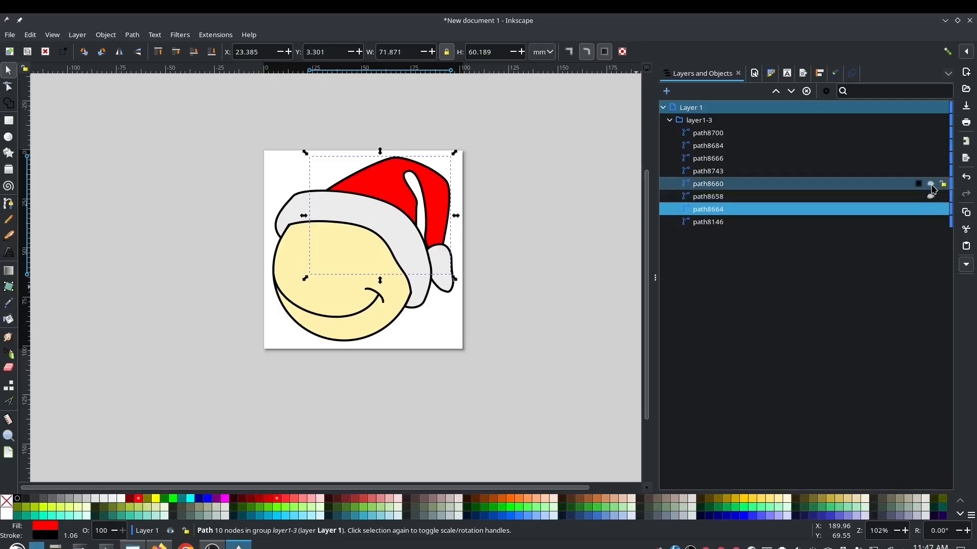
Step: Check path8743 and path8666 by toggling their visibility, and hide the mouth lines path8684 and path8700
left_click(930, 171)
left_click(931, 171)
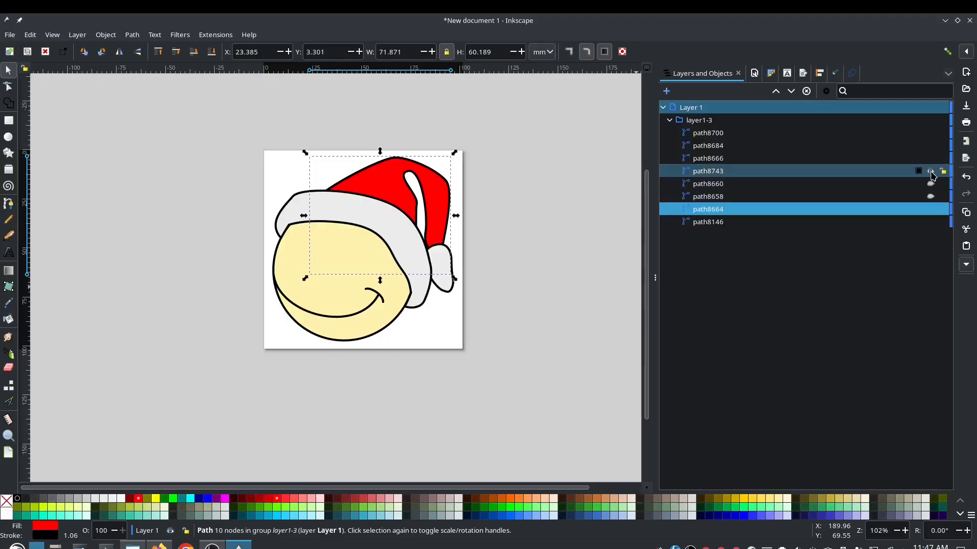
left_click(931, 158)
left_click(930, 159)
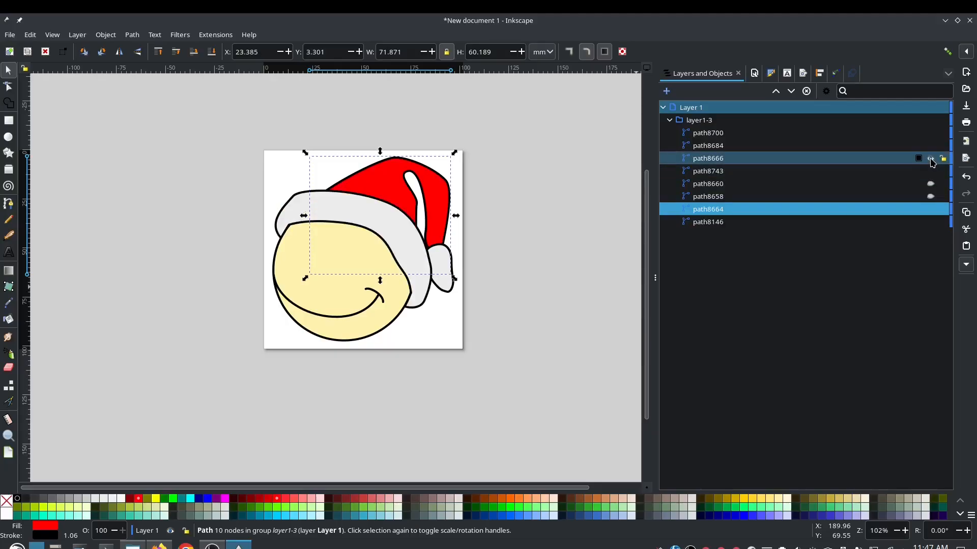
left_click(931, 146)
left_click(930, 146)
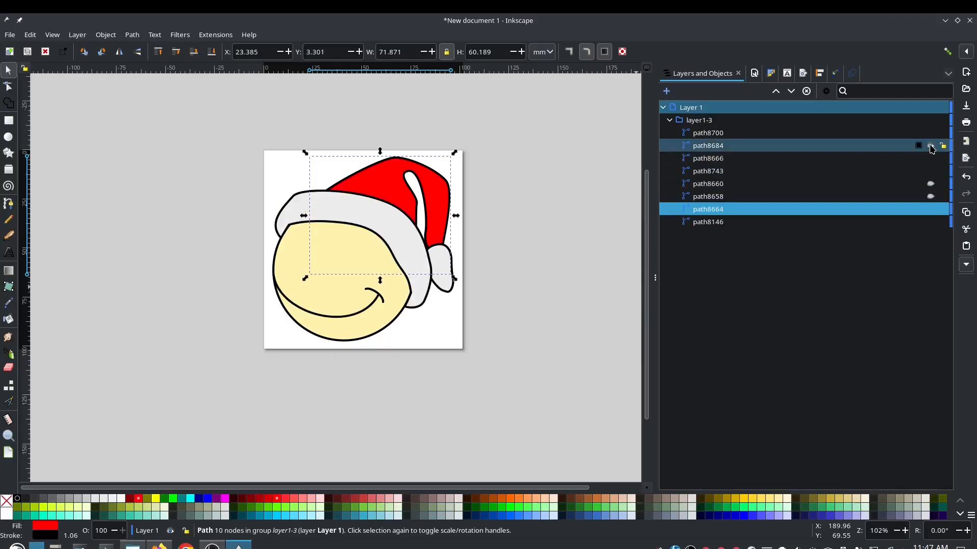
left_click(930, 146)
left_click(930, 133)
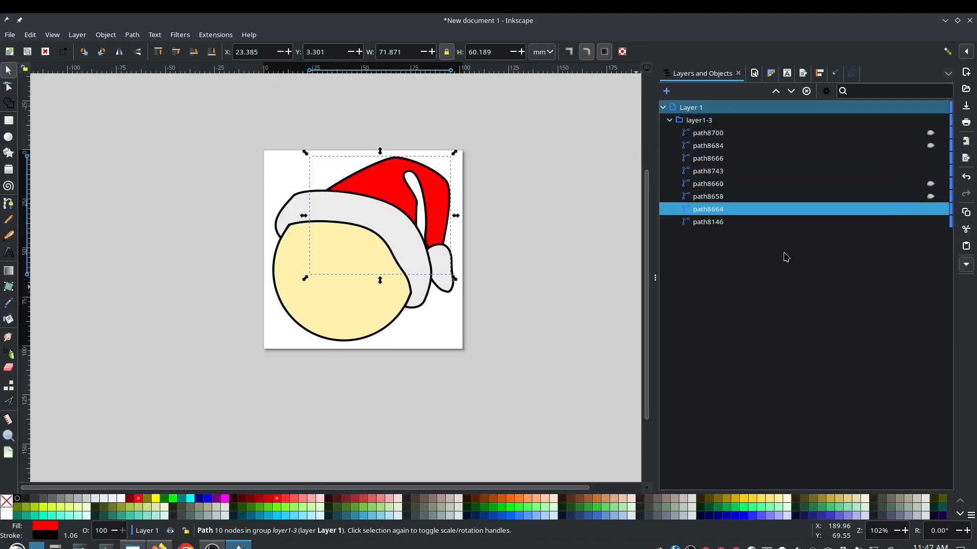
Step: Group the four hidden line paths path8658, path8660, path8684 and path8700
left_click(746, 199)
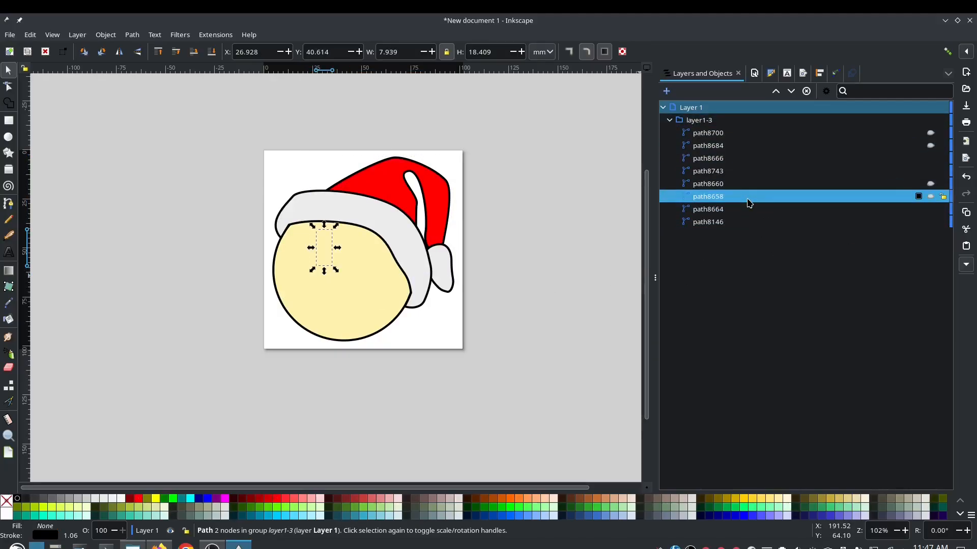
left_click(738, 184, "ctrl")
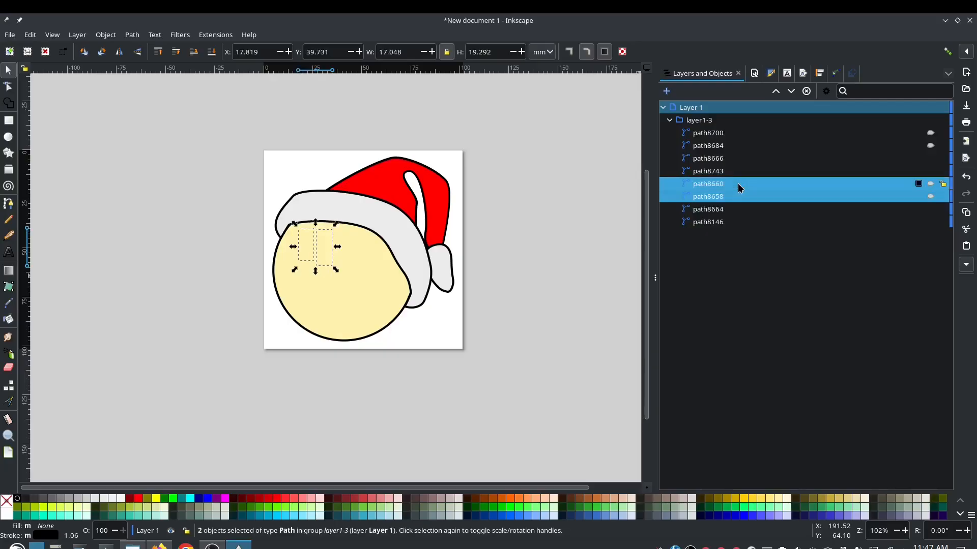
left_click(736, 146, "ctrl")
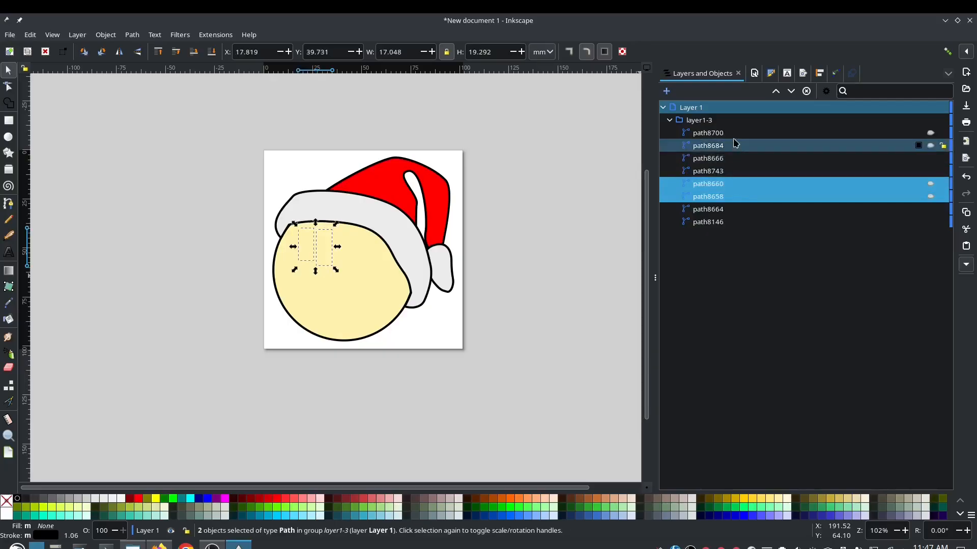
left_click(726, 133, "ctrl")
right_click(726, 133)
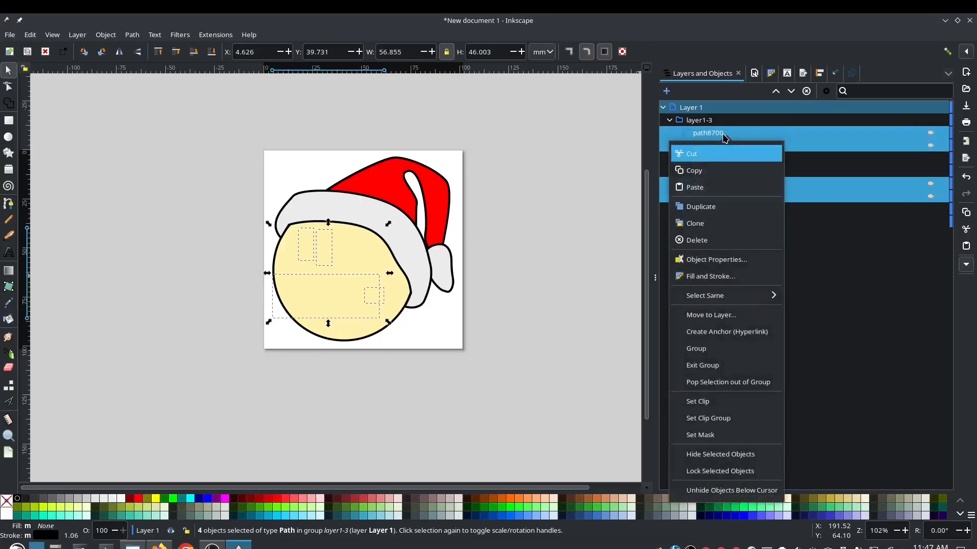
left_click(723, 350)
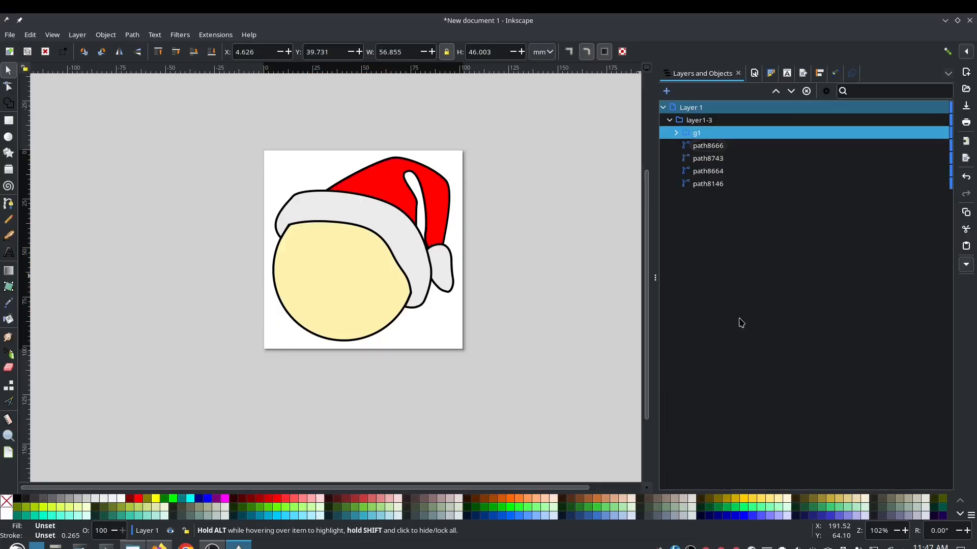
right_click(723, 133)
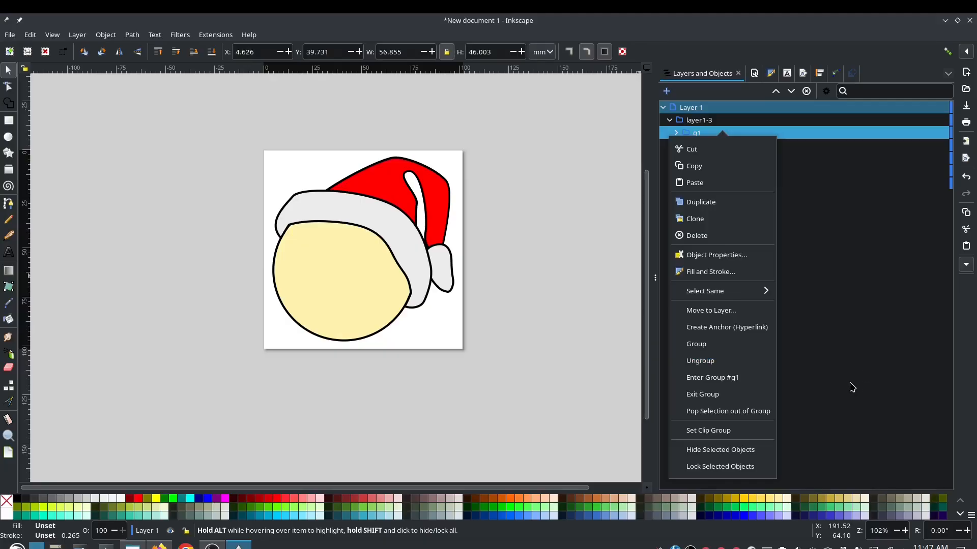
left_click(854, 340)
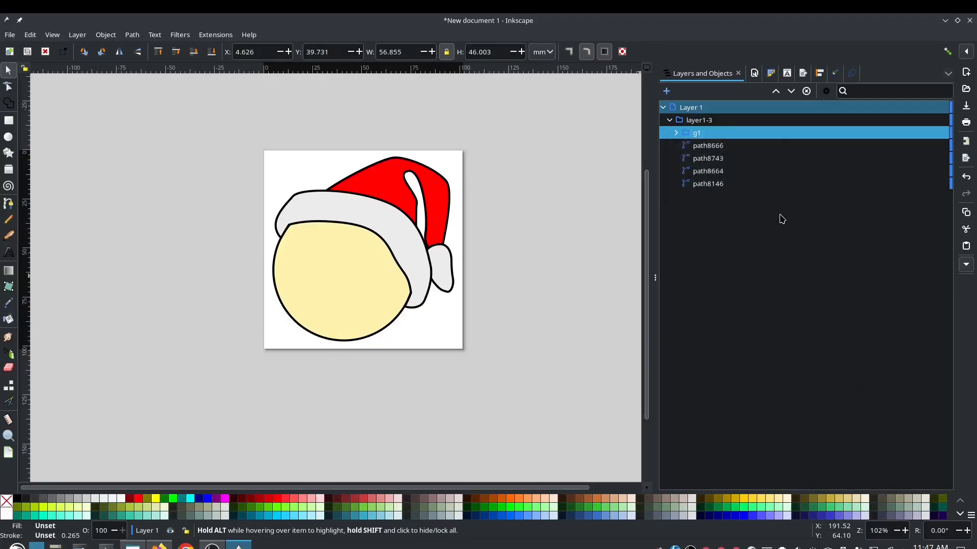
Step: Group the four filled shapes path8666, path8743, path8664 and path8146
left_click(717, 147)
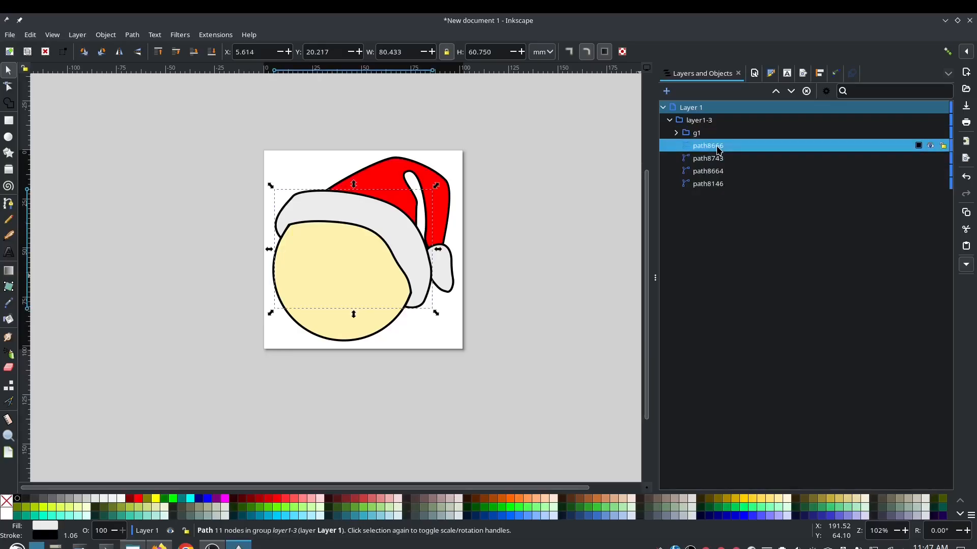
left_click(714, 186, "shift")
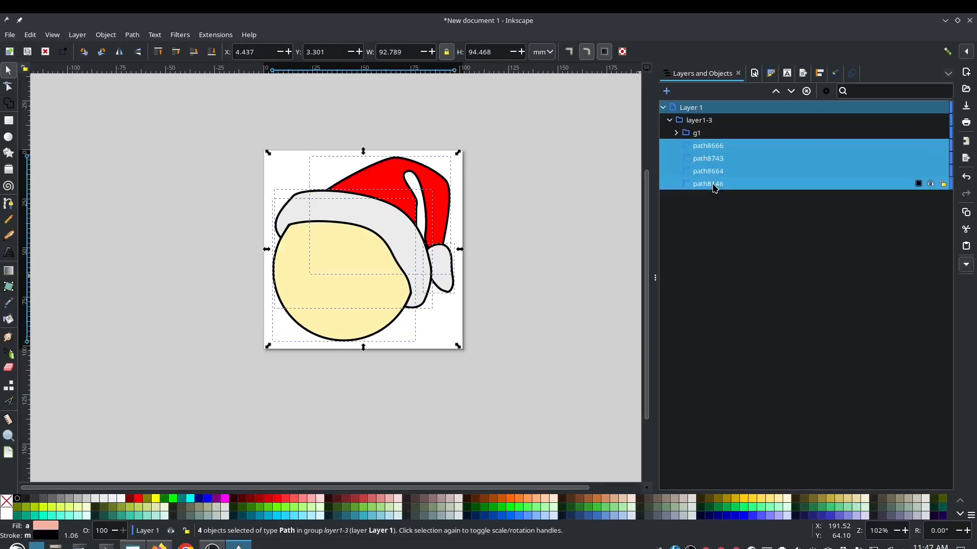
right_click(714, 186)
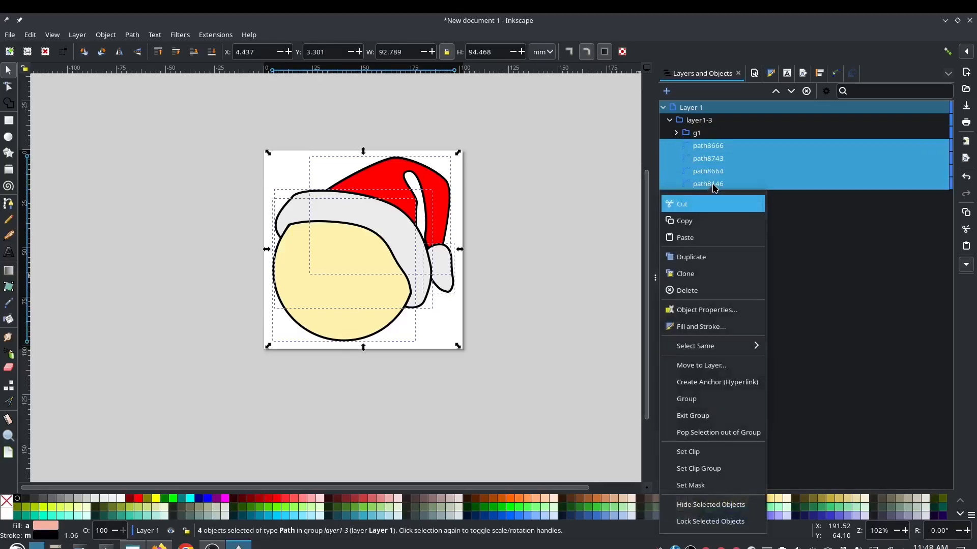
left_click(699, 400)
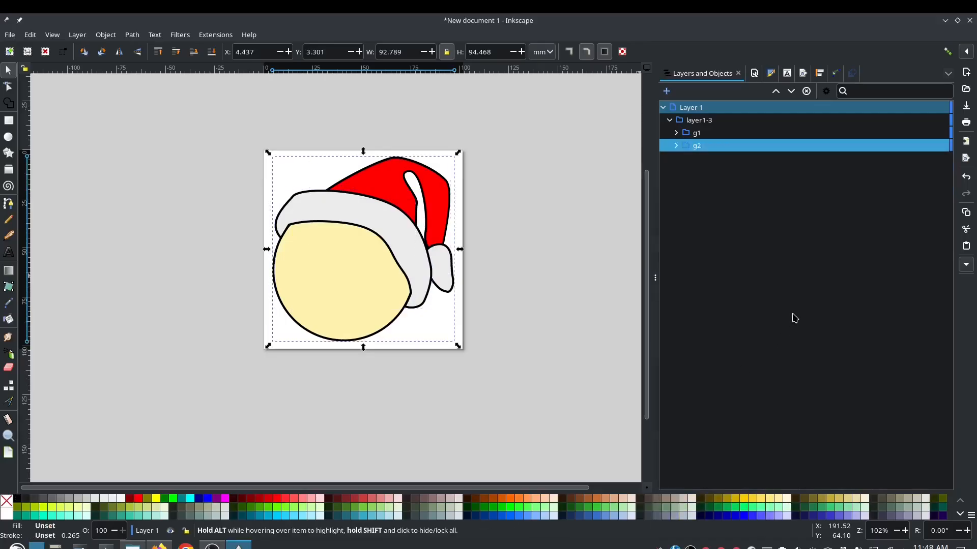
Step: Remove the stroke paint from group g2, which holds the filled face and hat shapes
left_click(709, 134)
left_click(715, 149)
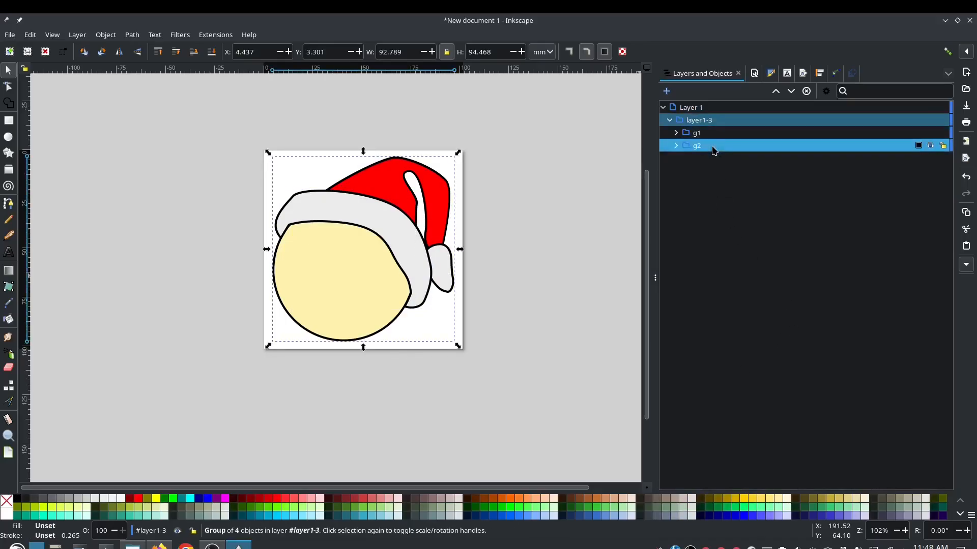
left_click(771, 74)
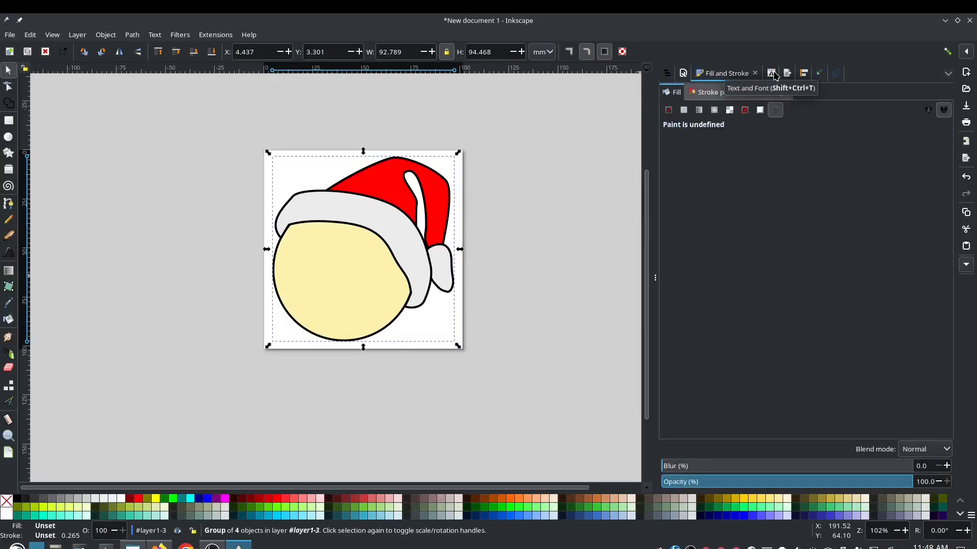
left_click(667, 74)
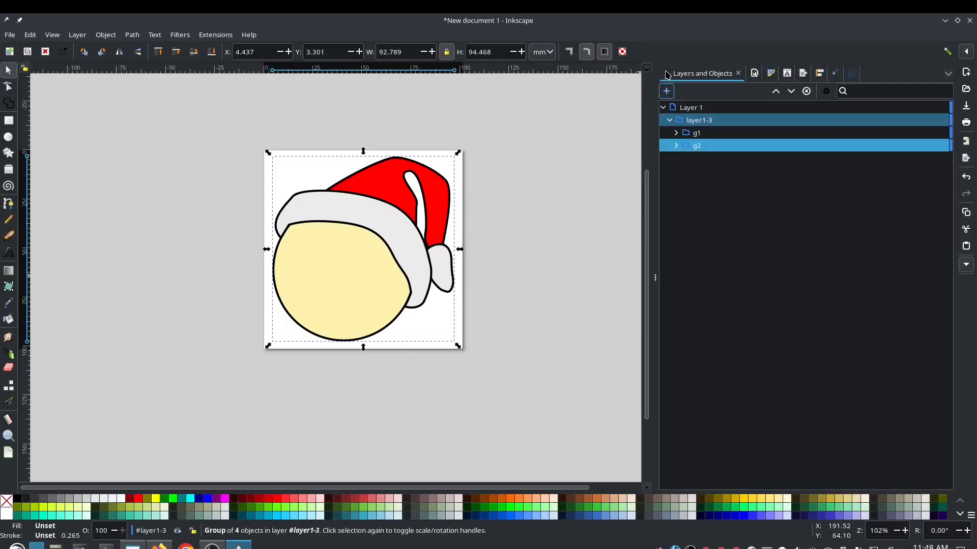
left_click(772, 75)
left_click(715, 92)
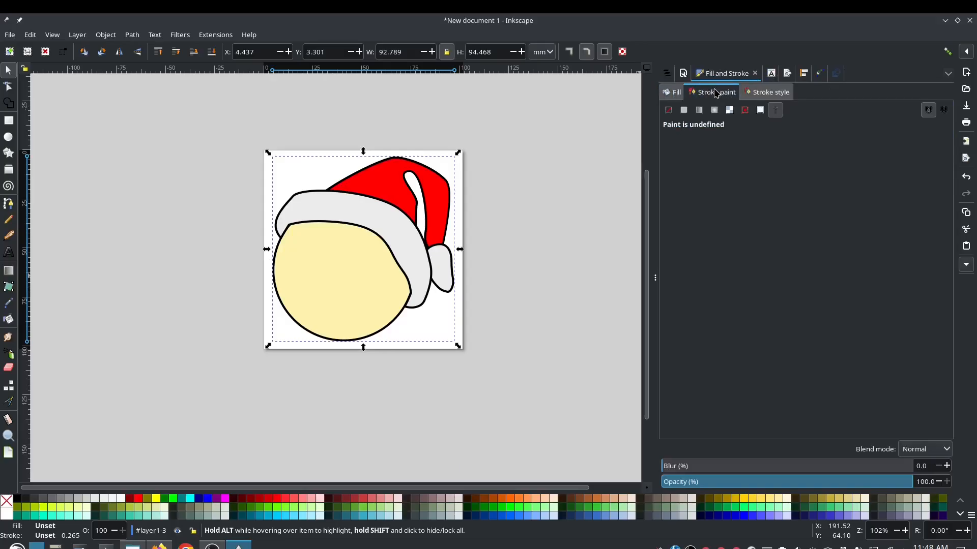
left_click(668, 111)
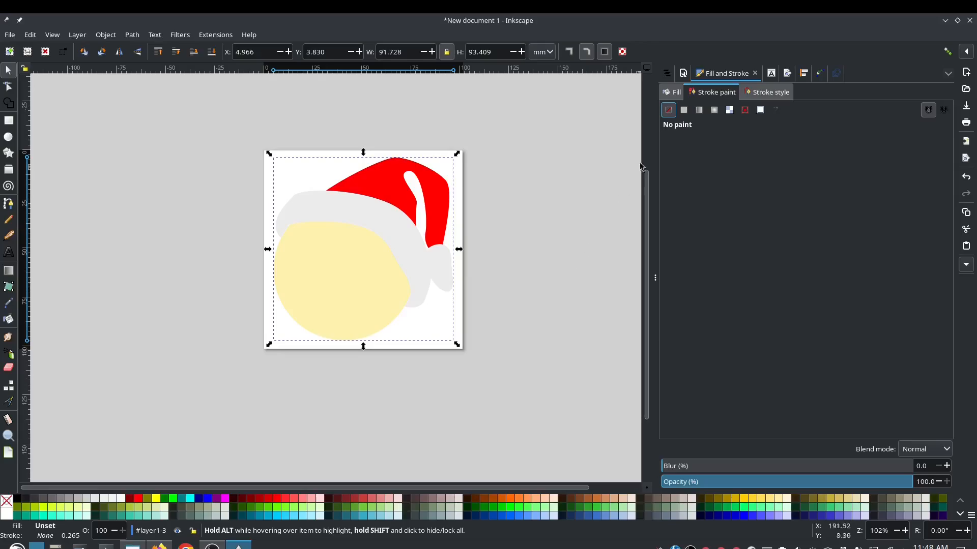
left_click(672, 92)
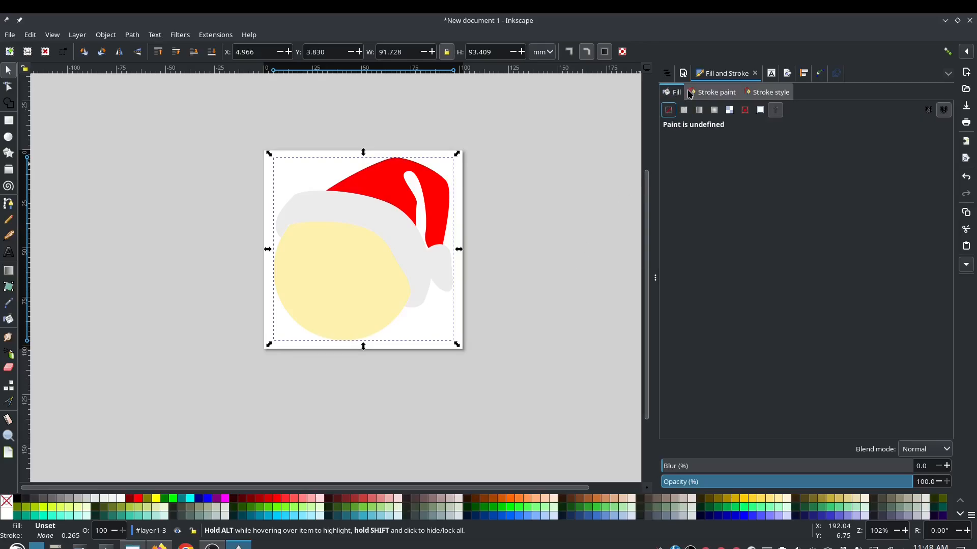
Step: Duplicate the four filled paths in group g2 and move the copies into group g1
left_click(667, 73)
double_click(701, 148)
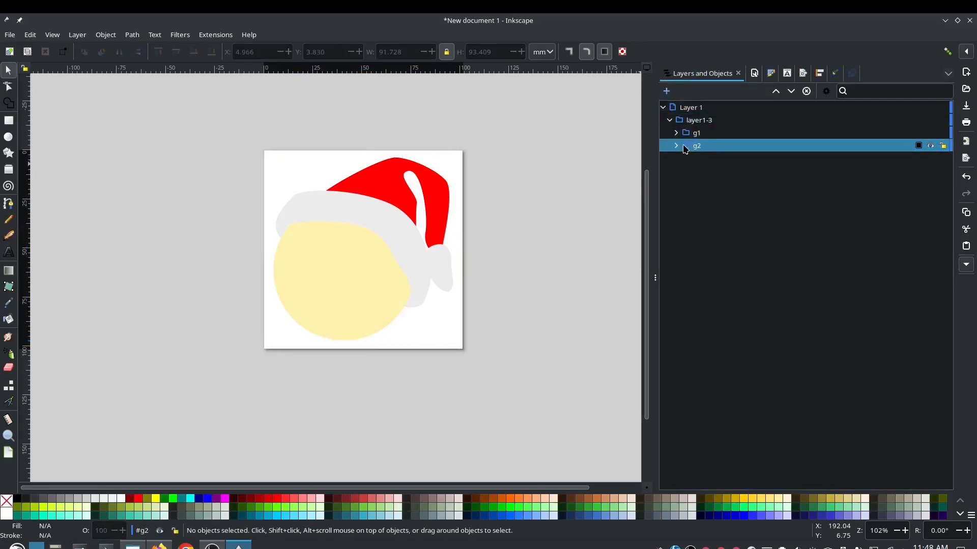
left_click(677, 146)
left_click(701, 158)
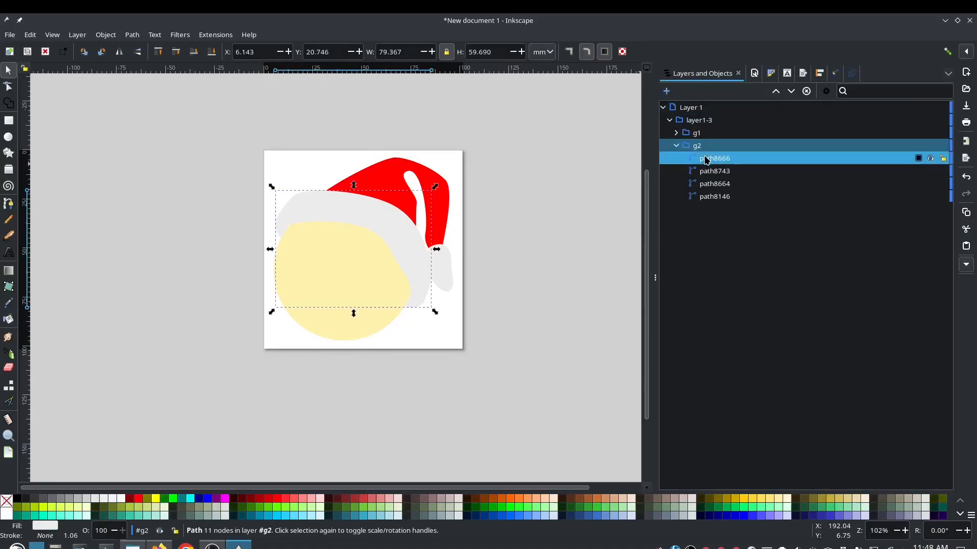
left_click(715, 197, "shift")
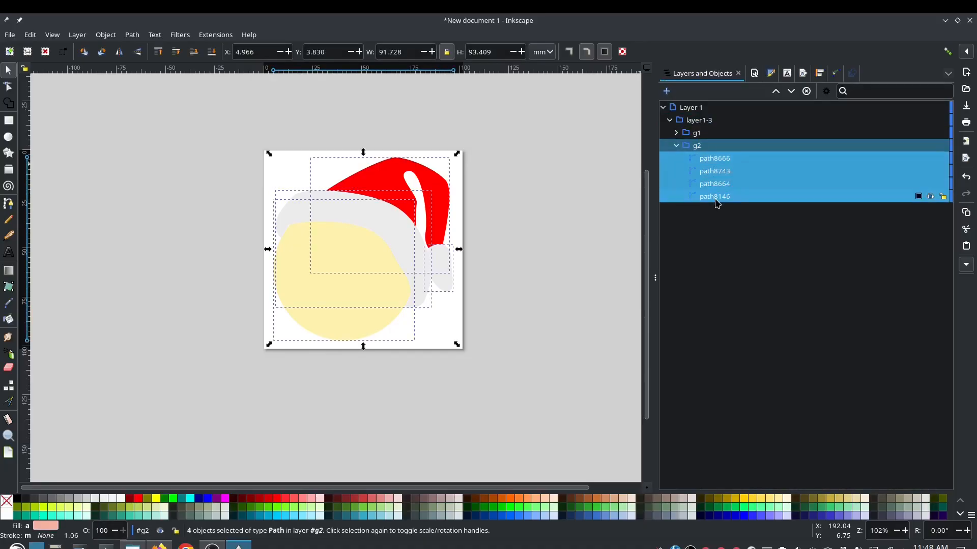
key("ctrl+d")
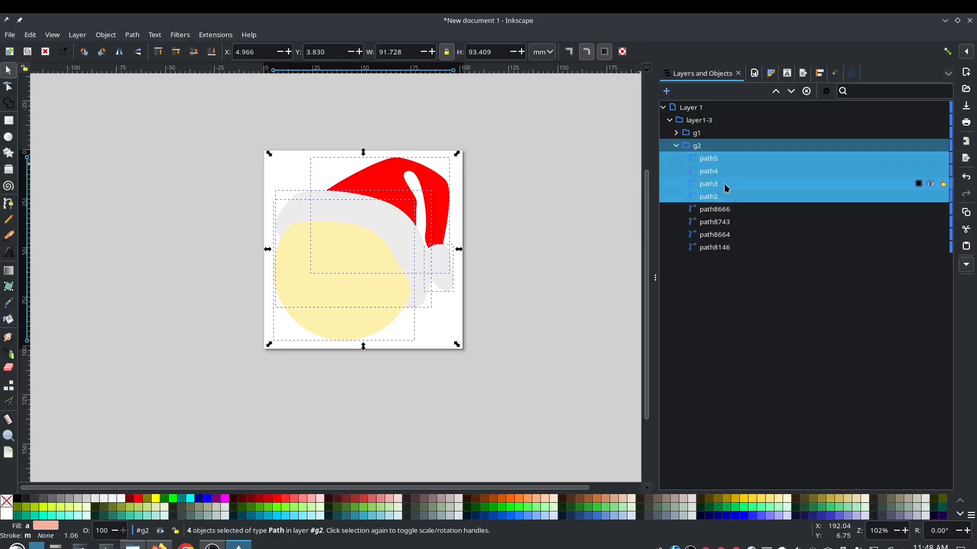
left_click_drag(727, 184, 731, 138)
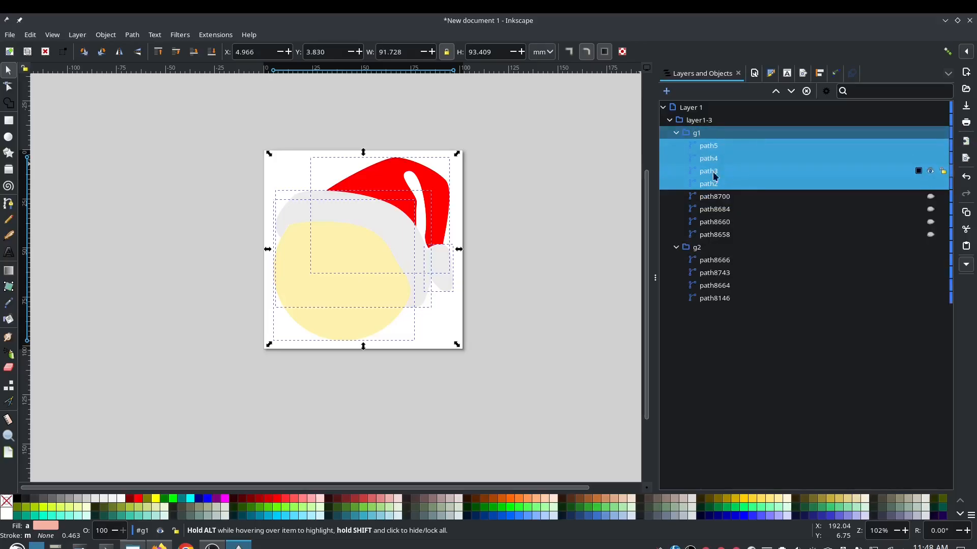
Step: Remove the fill from the four duplicated paths, give them a flat 000000ff stroke, and deselect them
left_click(771, 73)
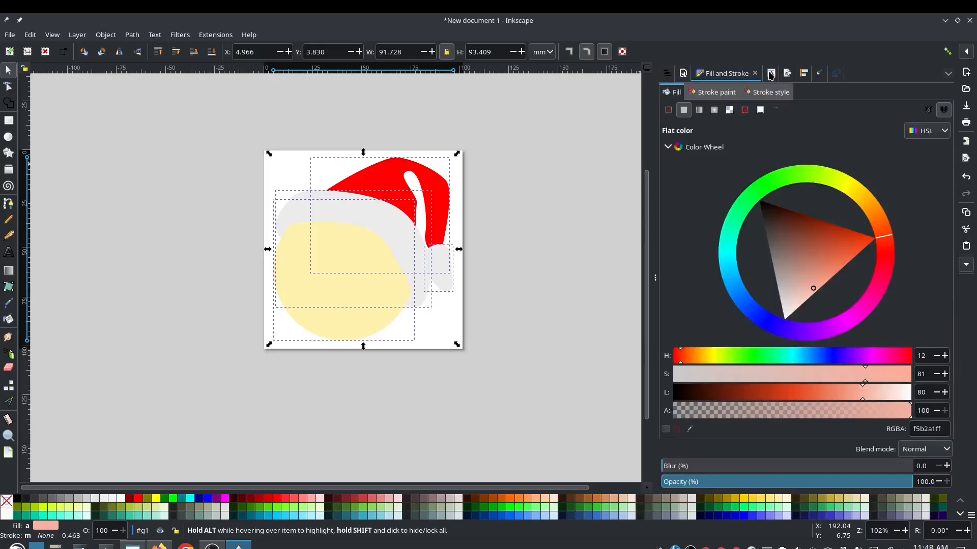
left_click(668, 110)
left_click(715, 92)
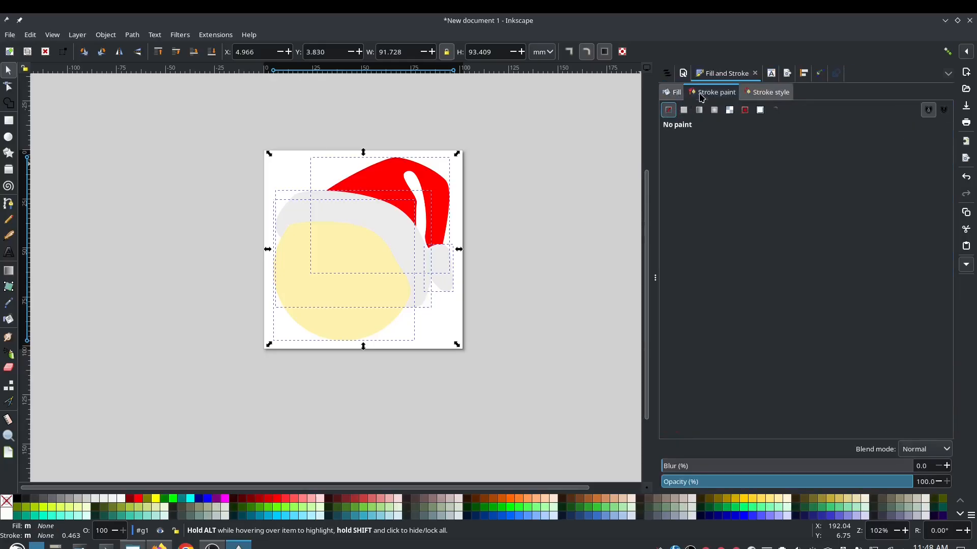
left_click(683, 110)
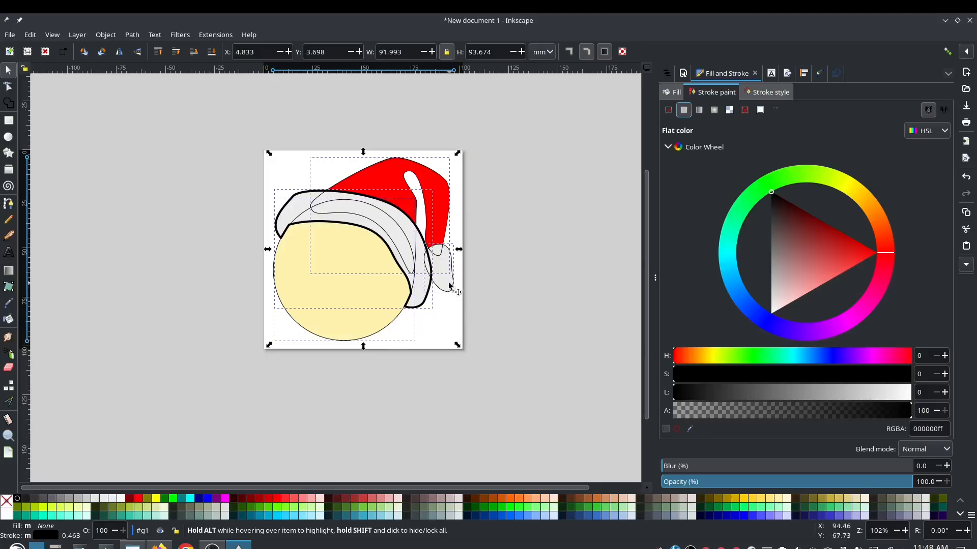
left_click(569, 236)
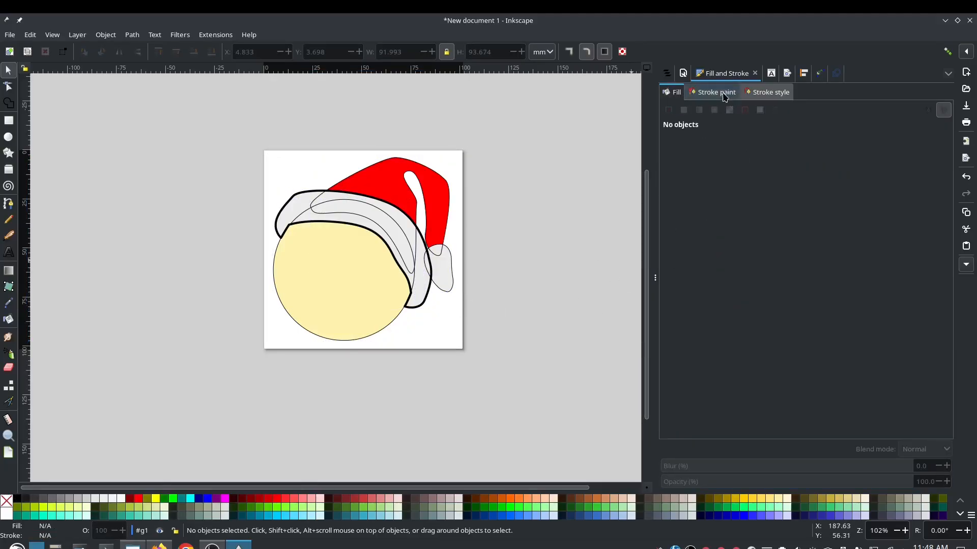
Step: Show the hidden eye and mouth lines path8658, path8660, path8684 and path8700 in group g1
left_click(675, 76)
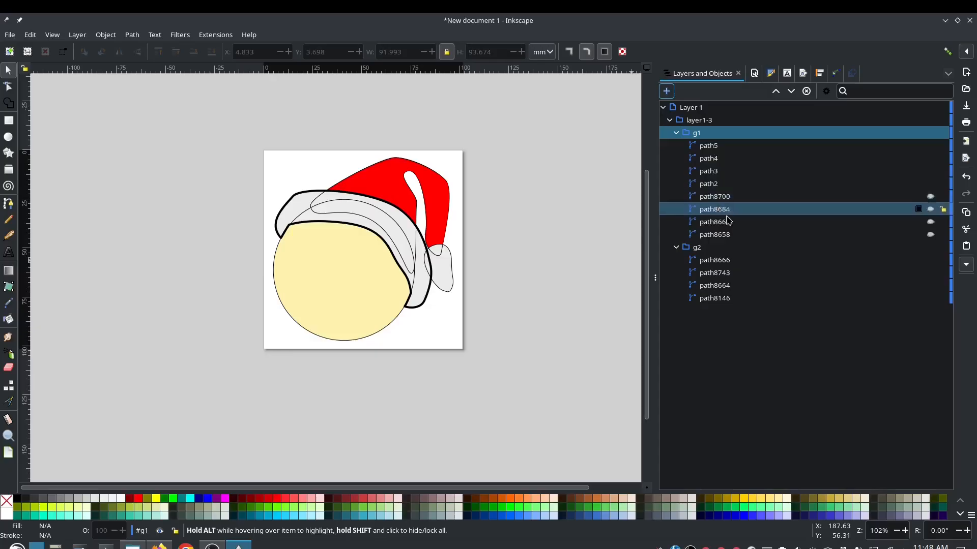
left_click(930, 236)
left_click(930, 235)
left_click(930, 222)
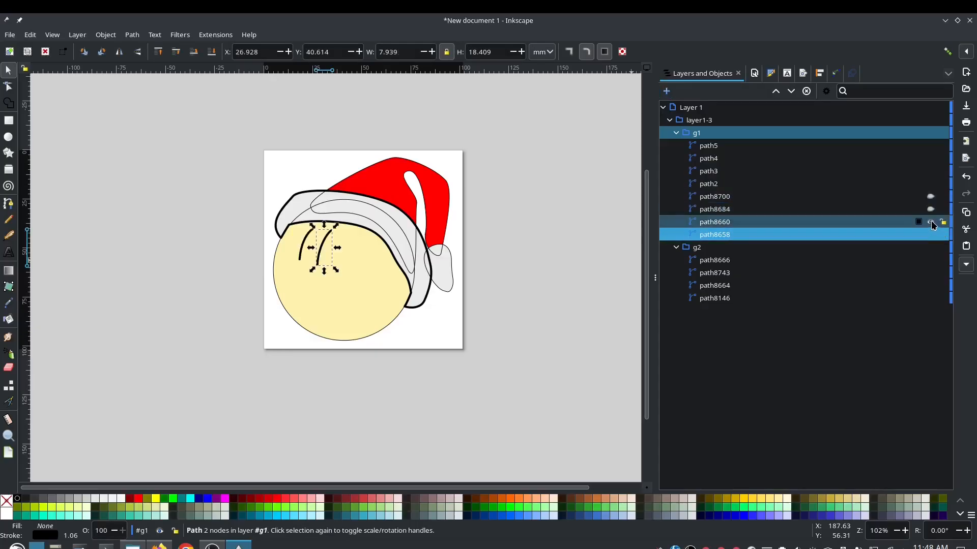
left_click(930, 209)
left_click(930, 196)
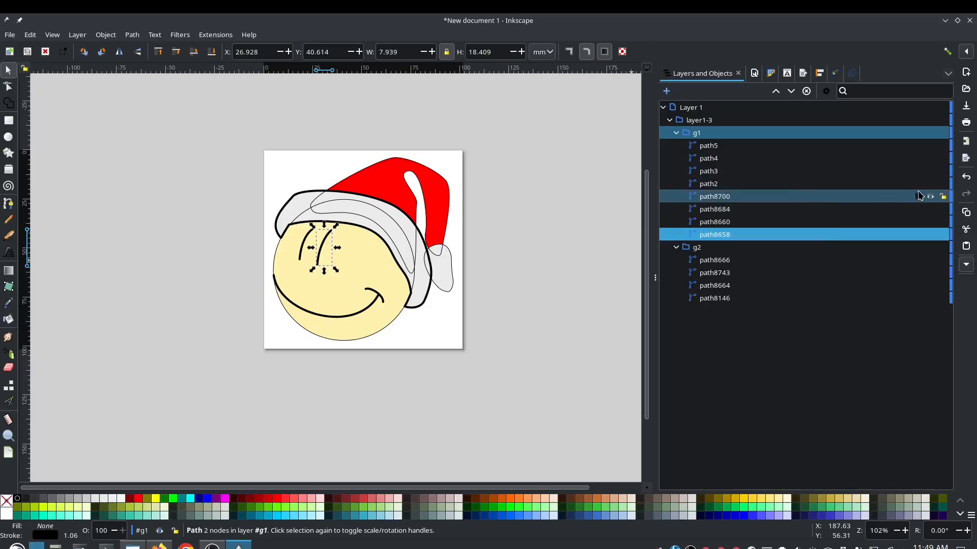
Step: Select the face circle path2 in group g1 and give it a red stroke
left_click(842, 185)
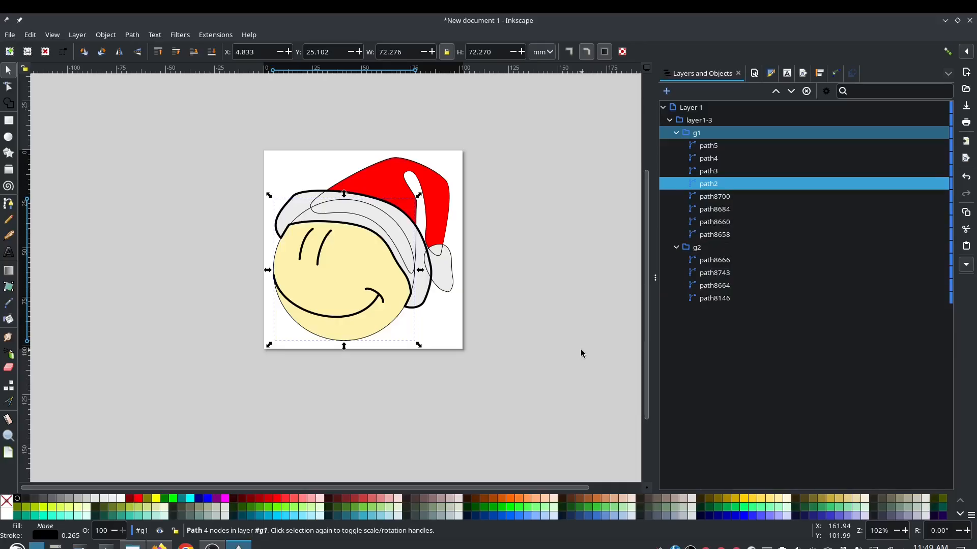
left_click(173, 502, "shift")
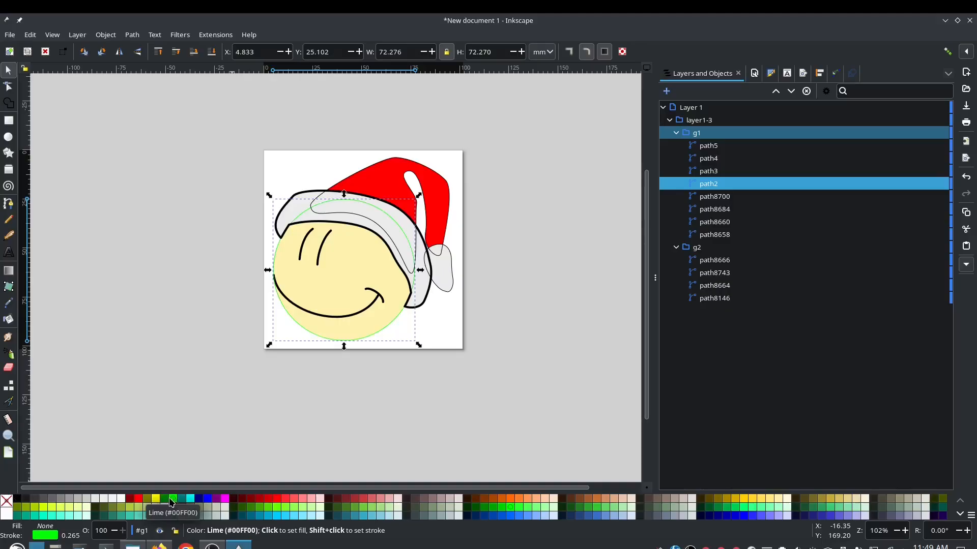
left_click(139, 499, "shift")
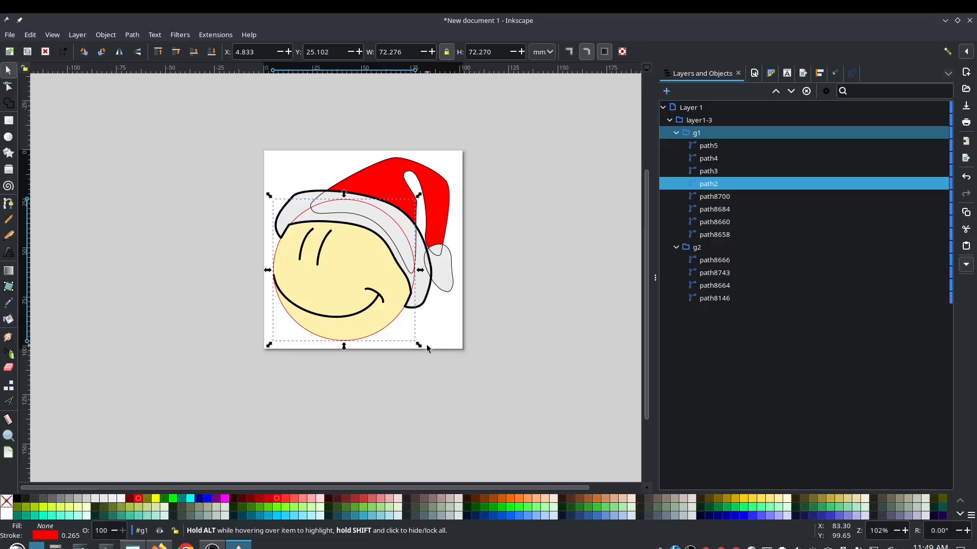
Step: Insert a node on the red face outline near the hat brim's lower-right inner corner and break the path there
scroll(397, 289, "up", 4, "ctrl")
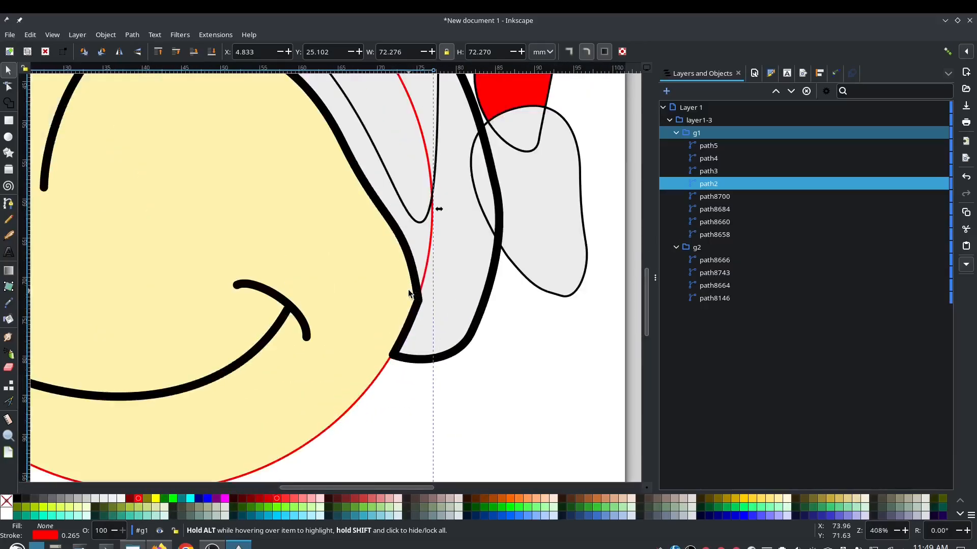
left_click(7, 89)
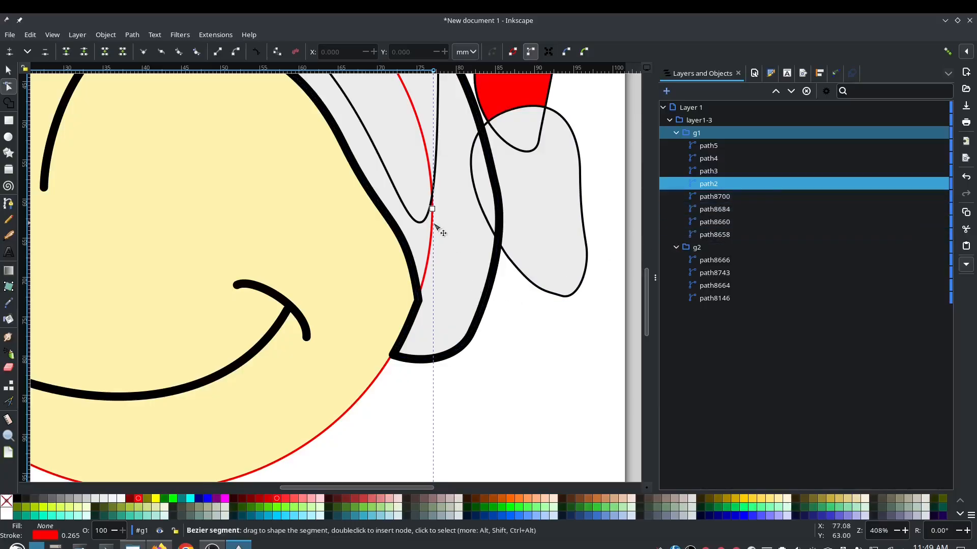
left_click(424, 280)
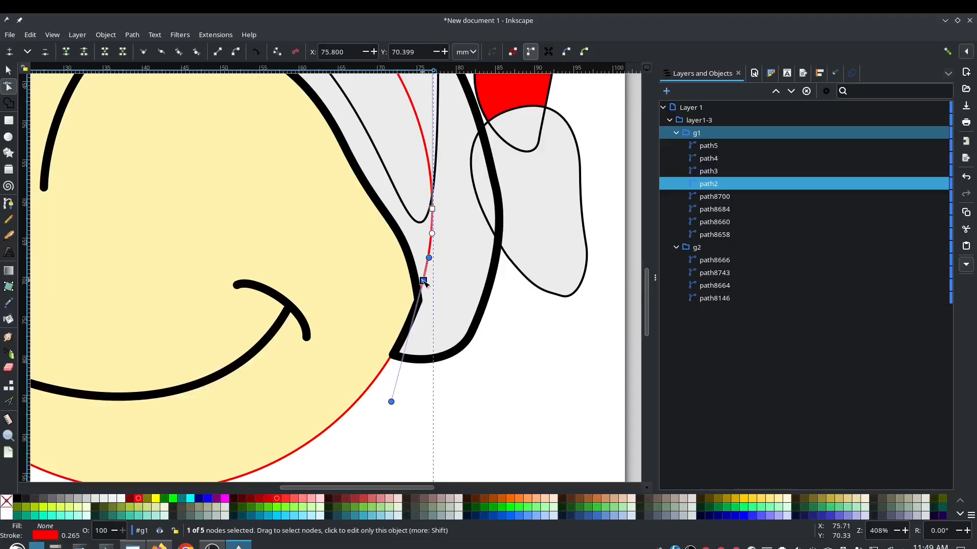
left_click_drag(424, 280, 426, 282)
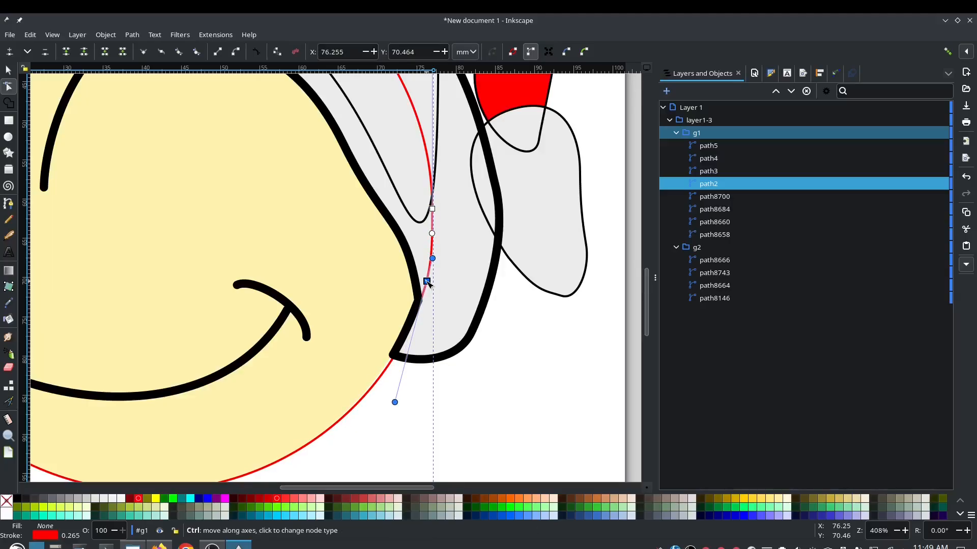
key("ctrl+z")
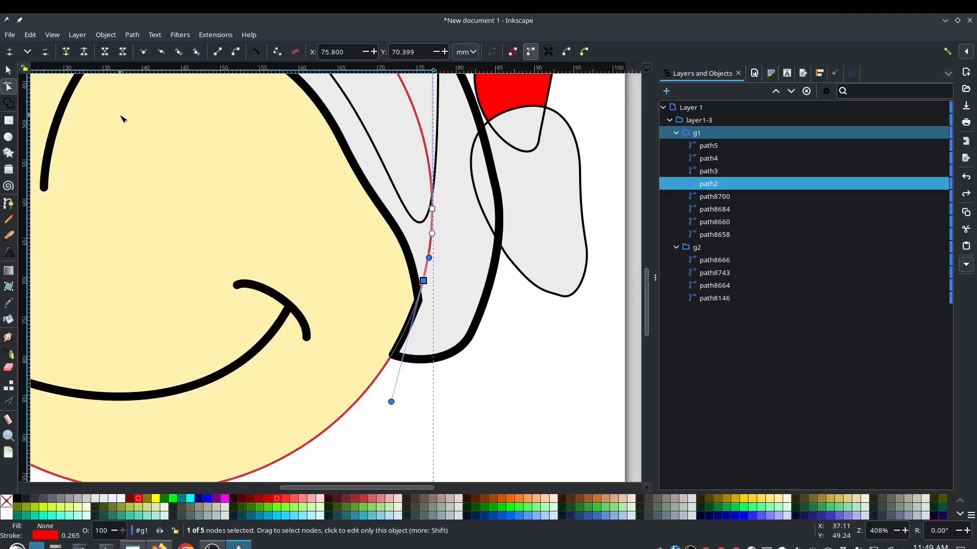
left_click(84, 51)
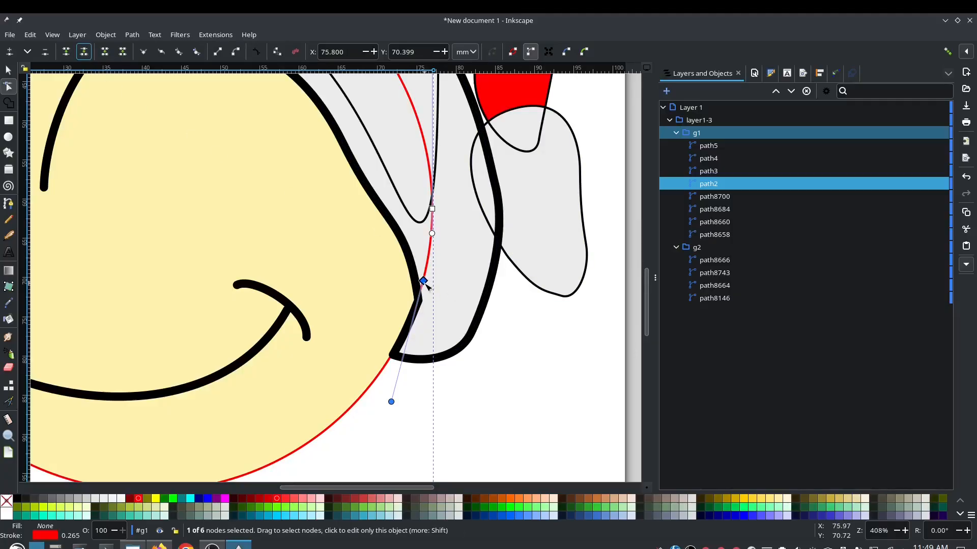
Step: Move the lower cut end onto the brim's lower-right inner corner, adjust its handle to follow the face, and pull the other end up along the arc
left_click_drag(425, 285, 422, 300)
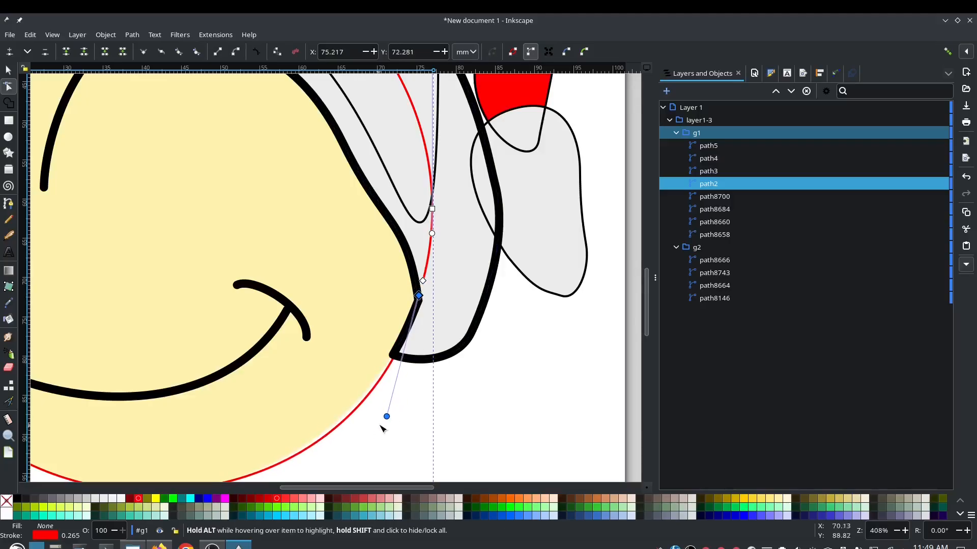
left_click_drag(386, 417, 380, 412)
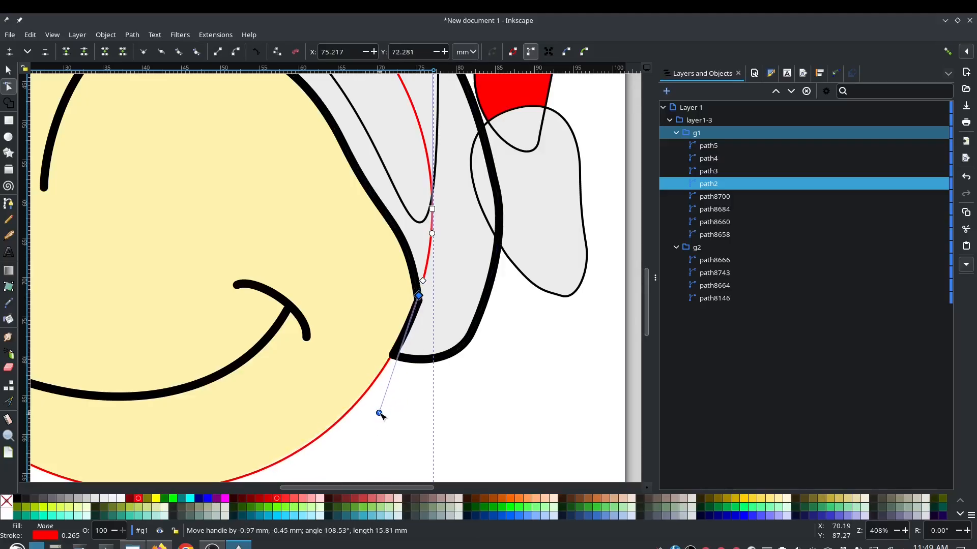
left_click_drag(424, 281, 430, 237)
Step: Break the face outline near the brim's upper-left inner corner, then align the lower cut end and its handle with that corner
left_click_drag(275, 243, 565, 327)
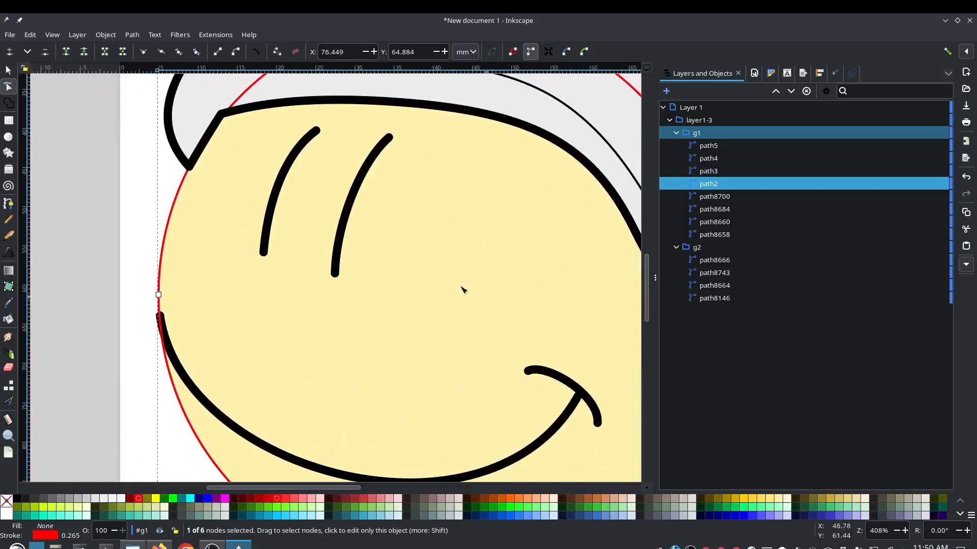
left_click_drag(327, 241, 395, 374)
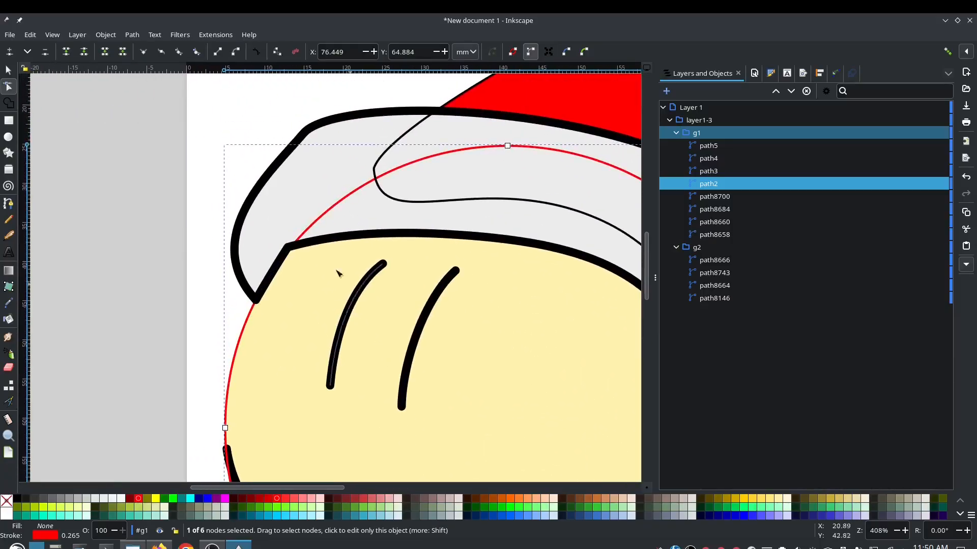
left_click(299, 239)
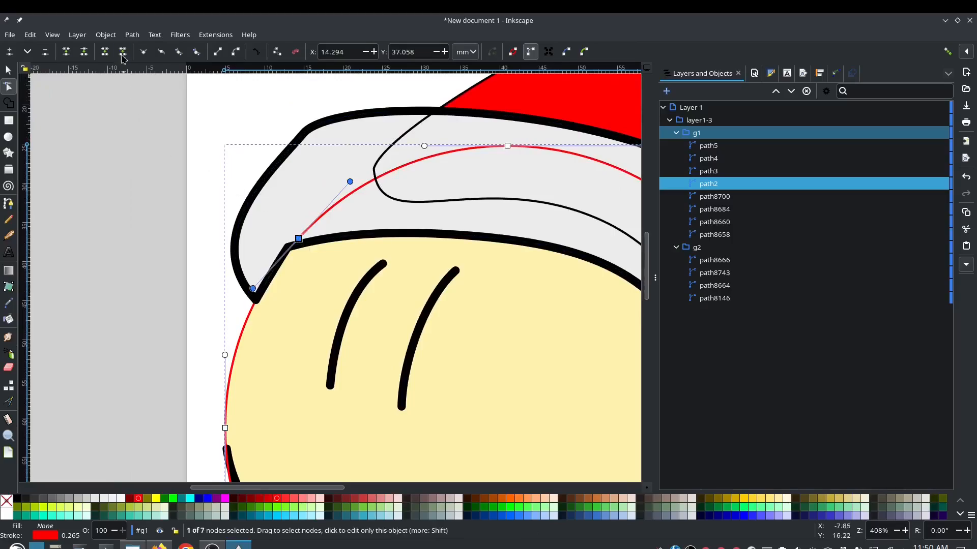
mouse_move(299, 239)
left_mouse_down()
mouse_move(313, 224)
mouse_move(300, 239)
left_mouse_up()
key("ctrl+z")
left_click(86, 53)
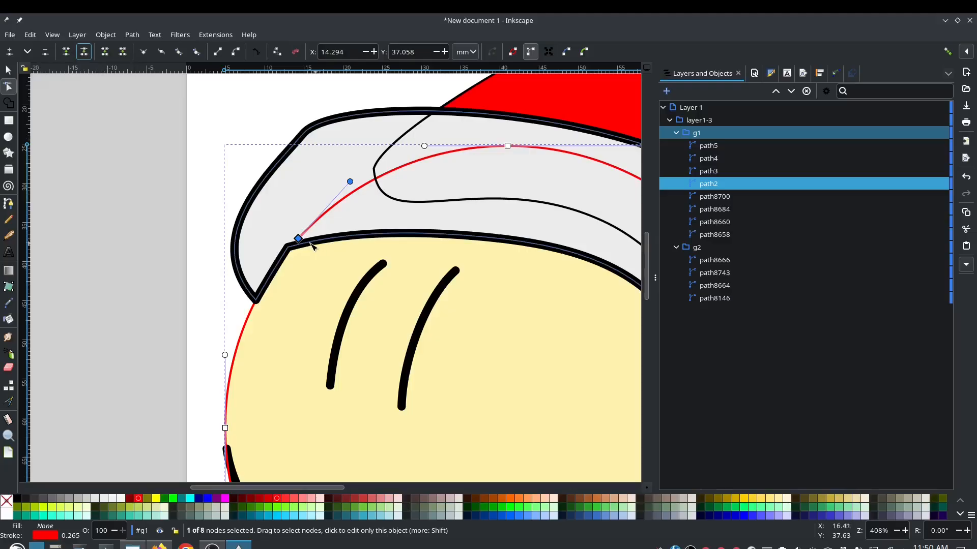
mouse_move(298, 238)
left_mouse_down()
mouse_move(310, 224)
mouse_move(291, 250)
left_mouse_up()
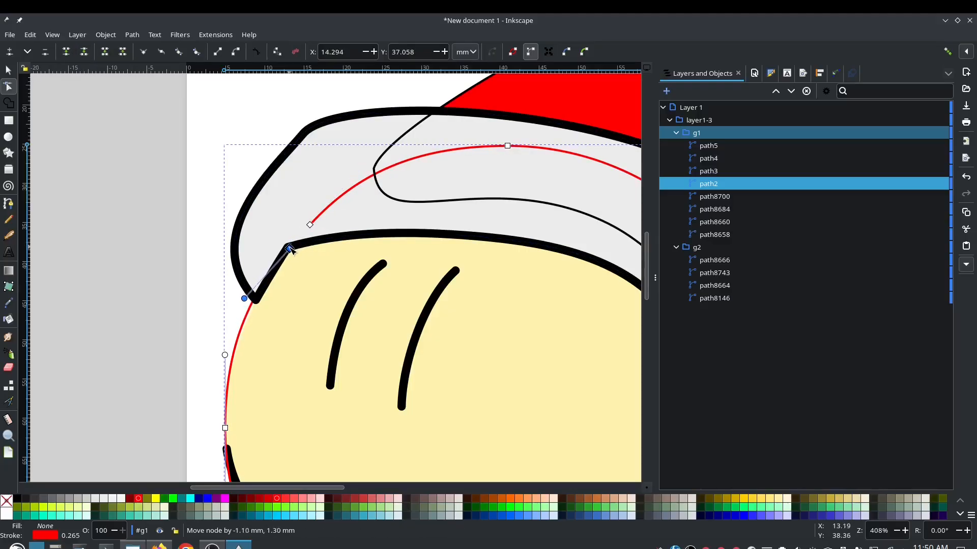
left_click_drag(244, 299, 249, 305)
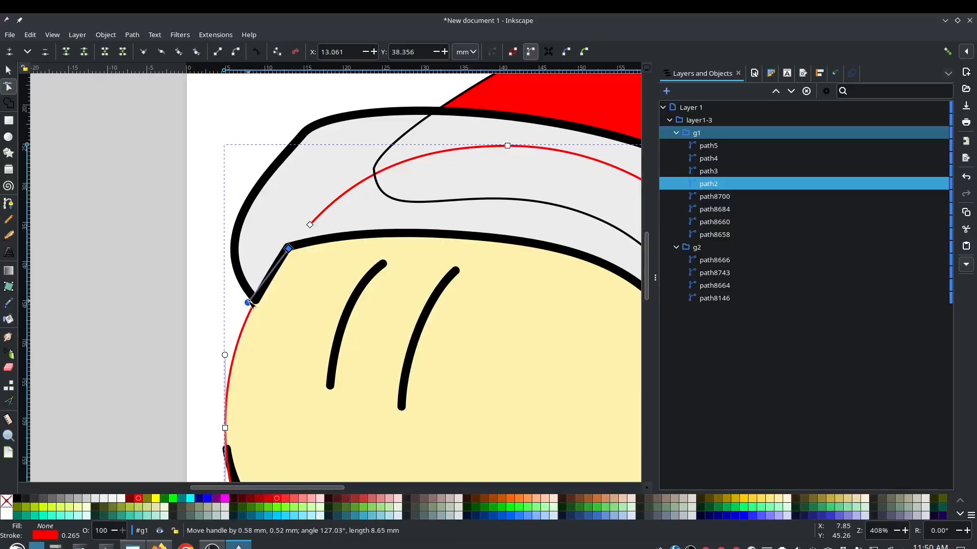
Step: Delete the nodes of the detached face arc that crosses the hat brim
scroll(494, 348, "down", 2)
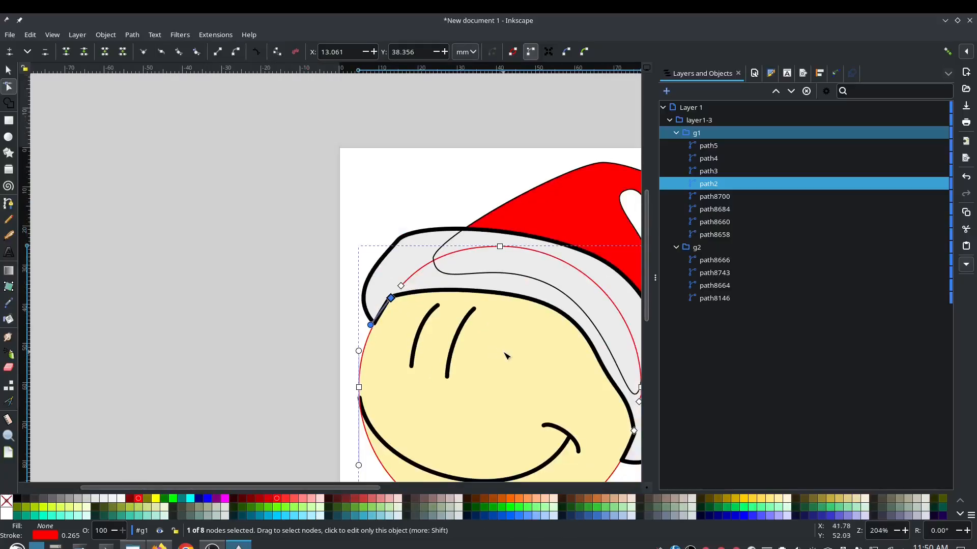
left_click_drag(505, 355, 329, 314)
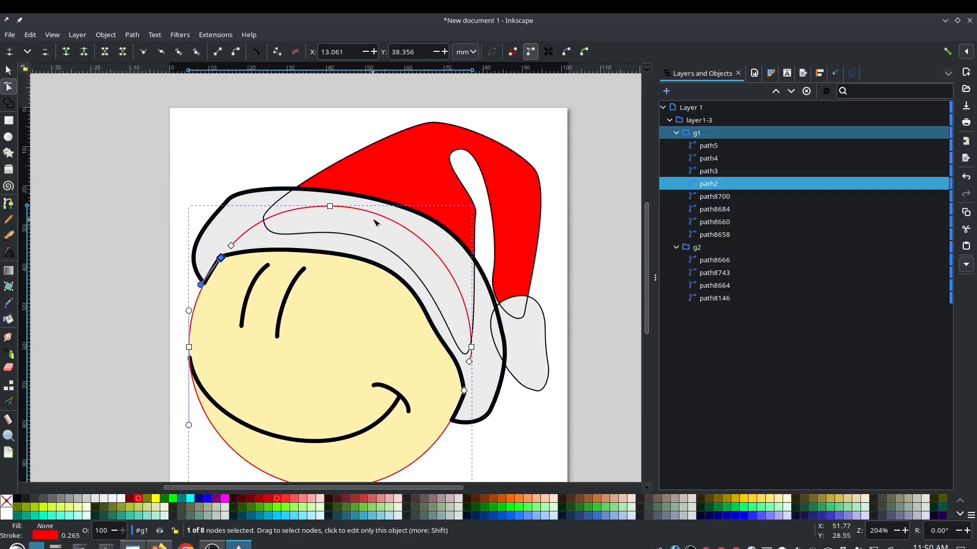
left_click(232, 246)
key("Delete")
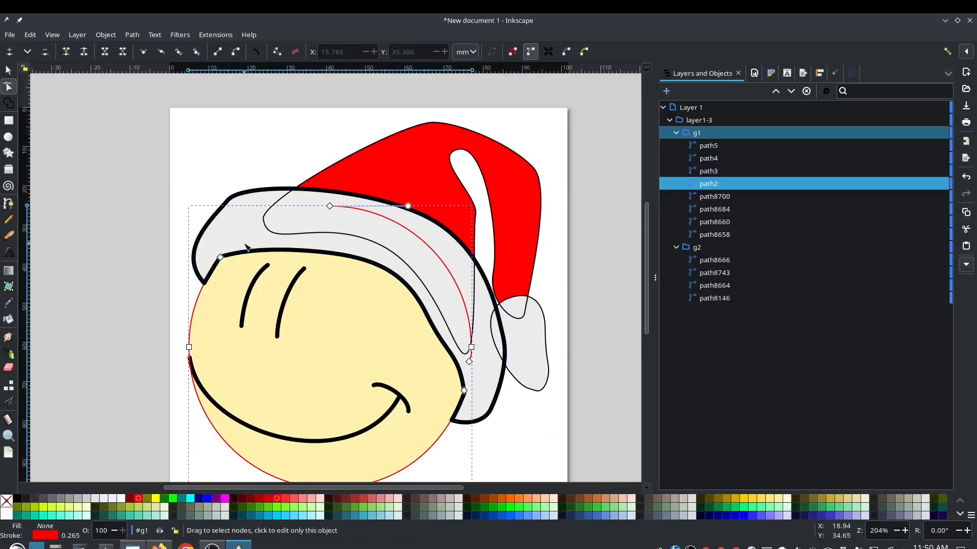
left_click(330, 207)
key("Delete")
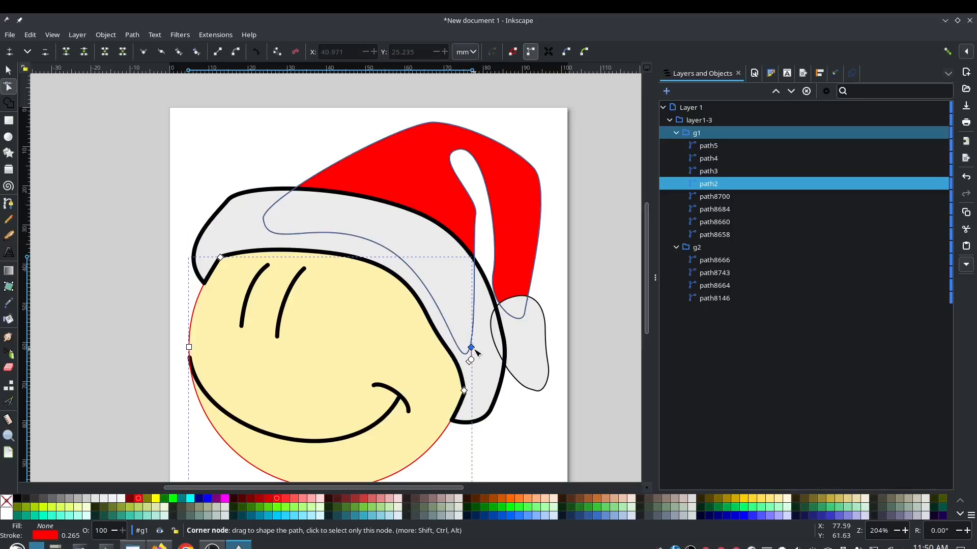
left_click(471, 348)
key("Delete")
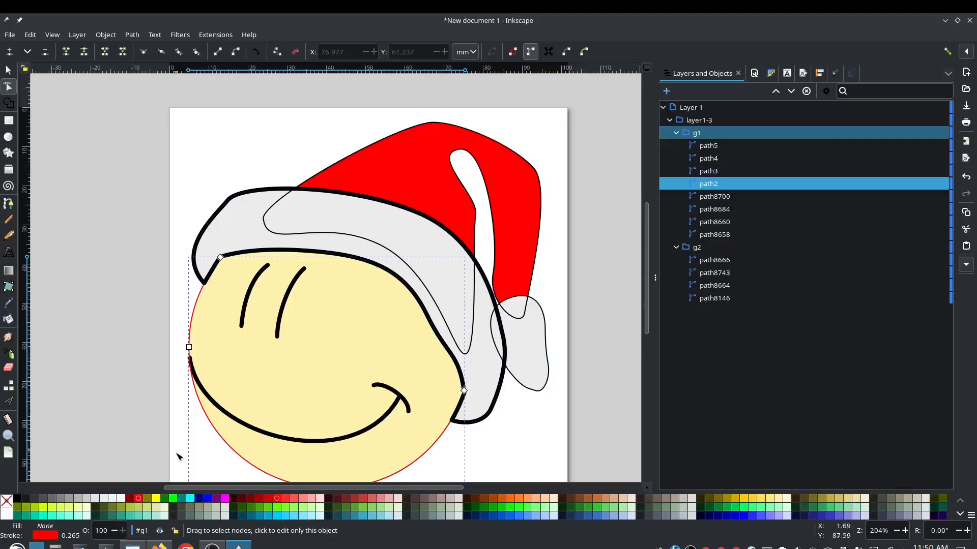
Step: Change the trimmed face outline's stroke to black, keeping it without a fill
left_click(17, 499)
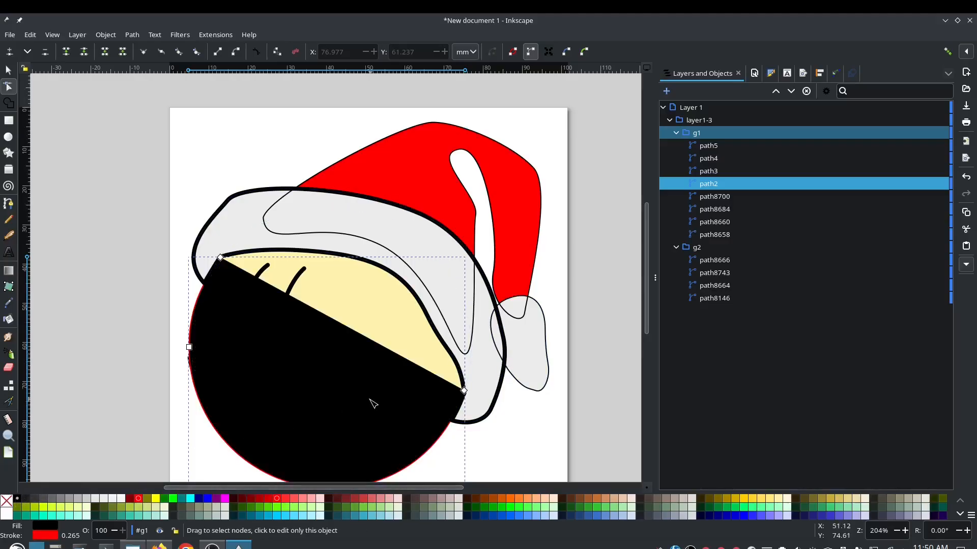
key("ctrl+z")
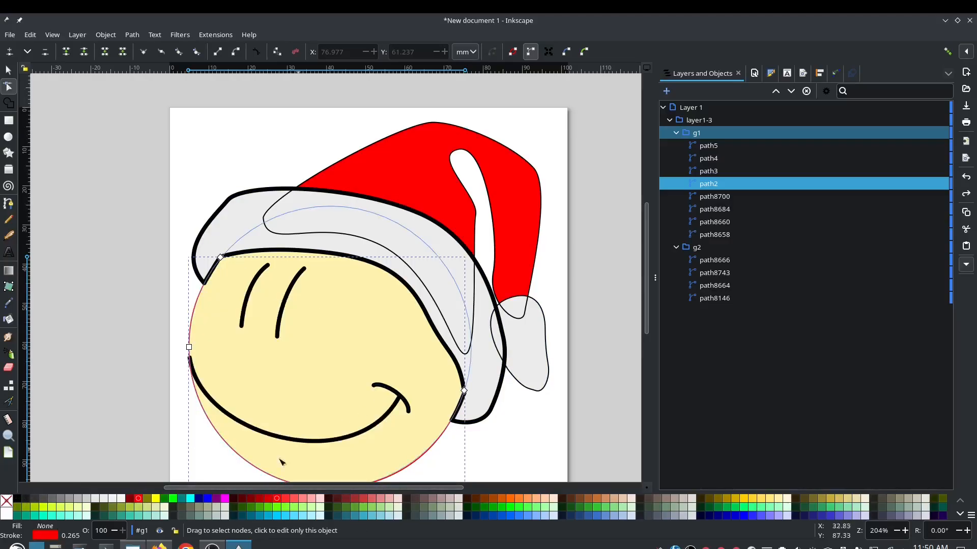
left_click(17, 499, "shift")
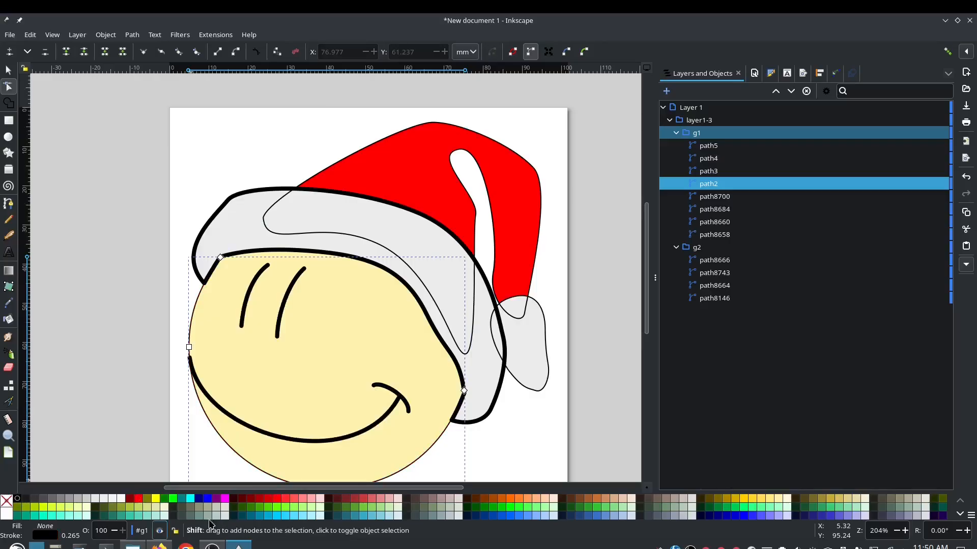
Step: Set the face outline's stroke width to 1.2 mm
left_click(772, 74)
left_click(714, 92)
left_click(766, 92)
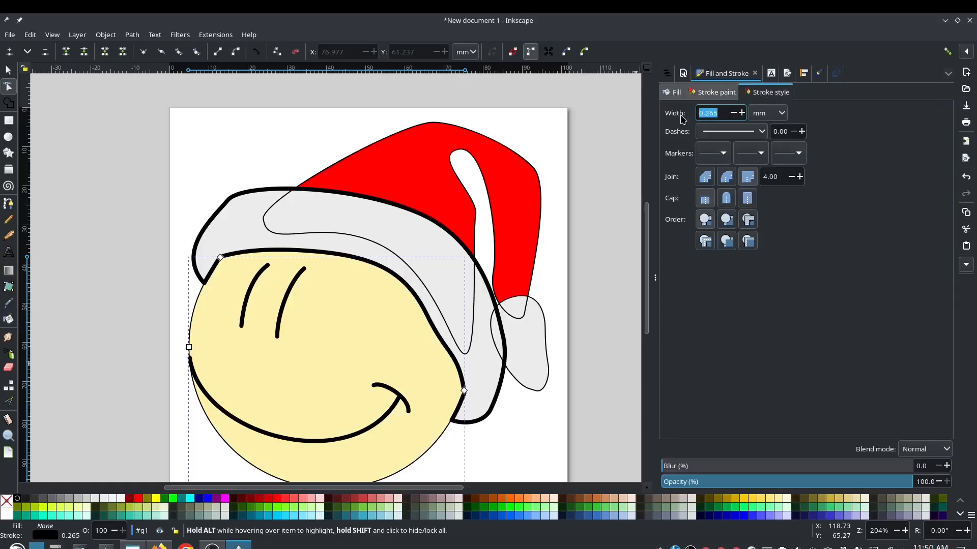
type("1")
key("Return")
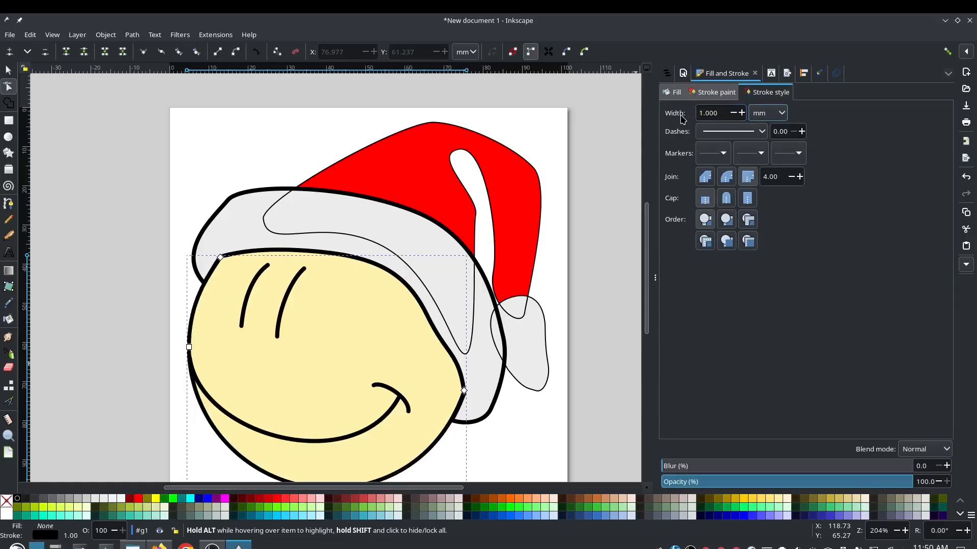
left_click(718, 113)
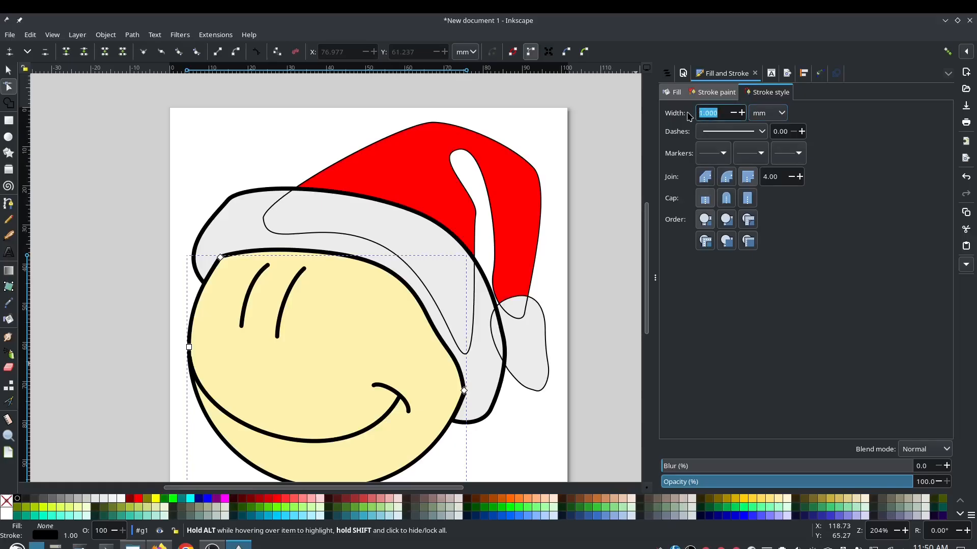
key("Return")
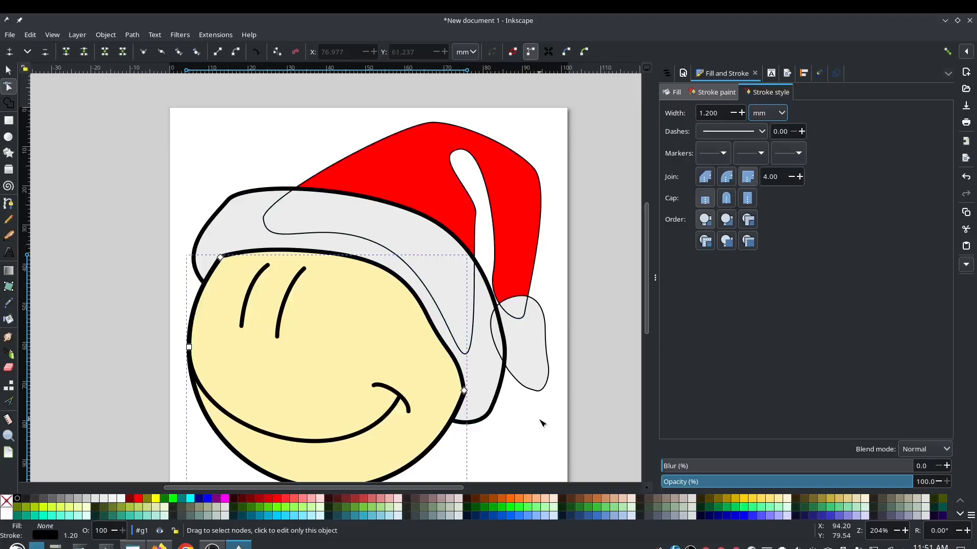
Step: Select the thin outline of the red hat part and set its stroke to red (#FF0000)
scroll(535, 428, "down", 1, "ctrl")
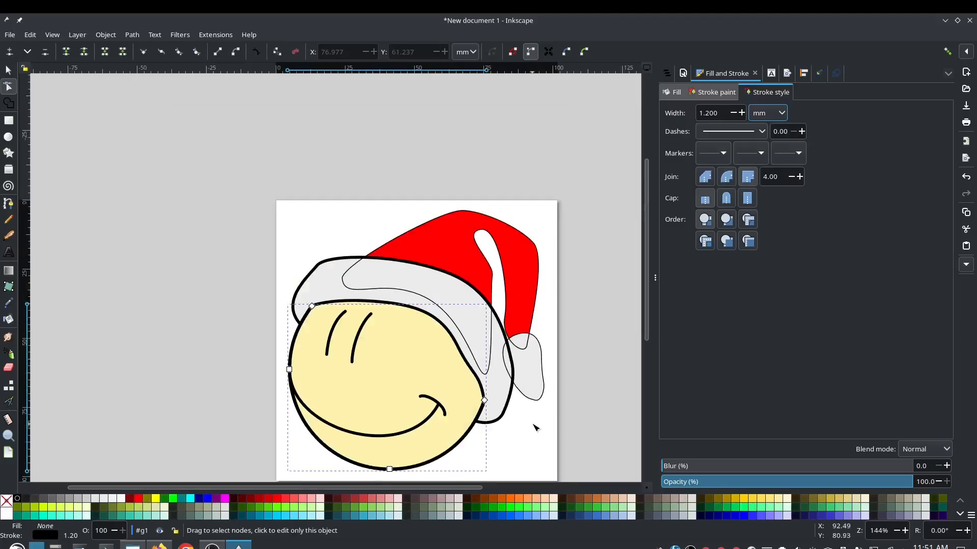
left_click_drag(536, 429, 522, 341)
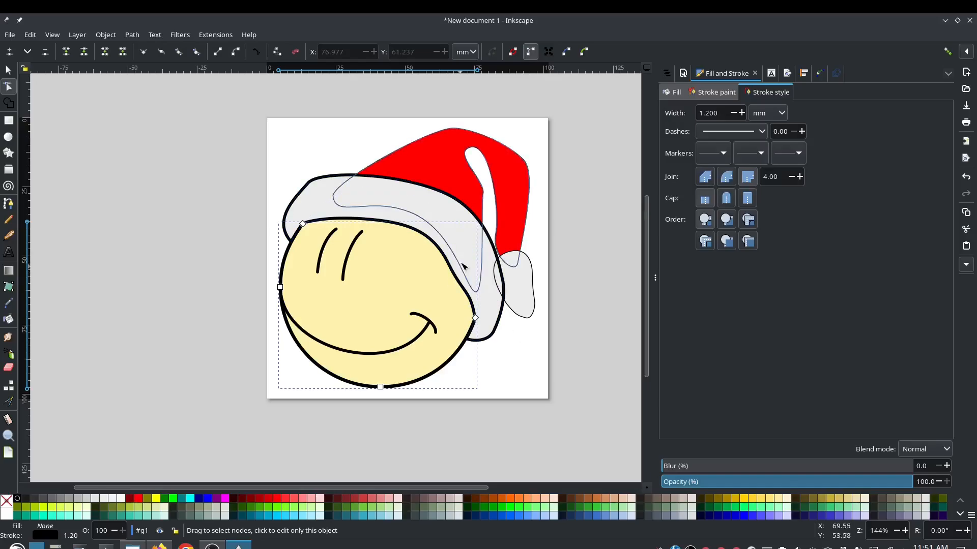
left_click(484, 237)
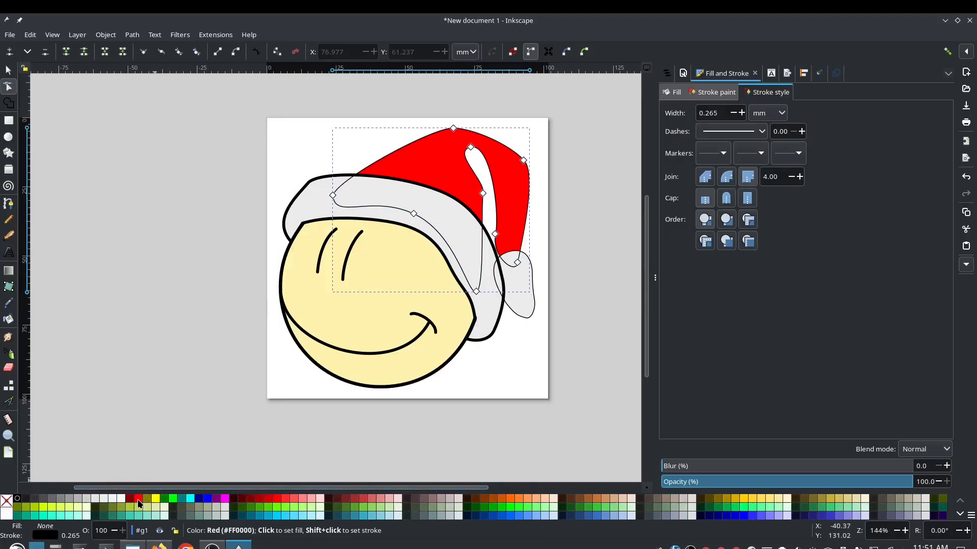
left_click(138, 504, "shift")
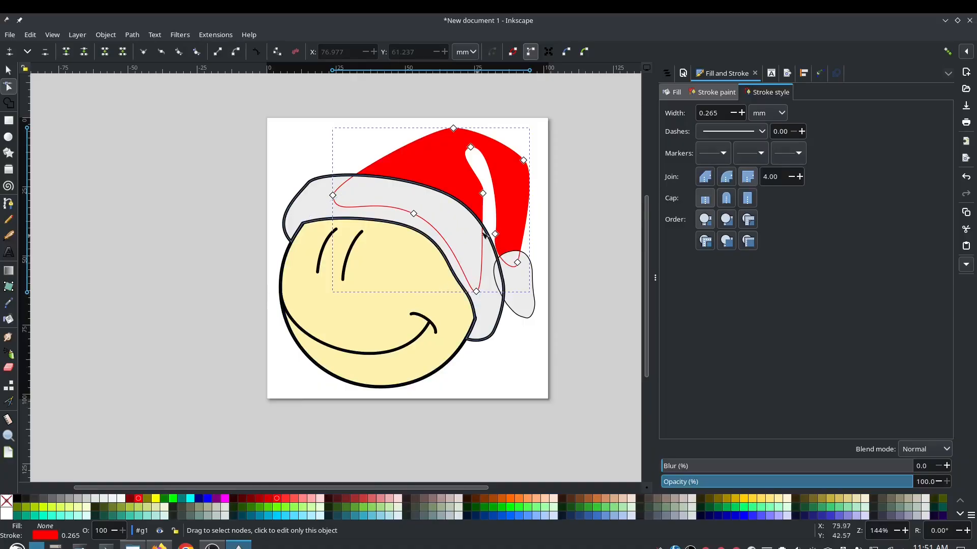
Step: Split the red hat outline where it meets the brim's edge beside the white gap, placing the upper end on the brim outline
scroll(484, 235, "up", 4)
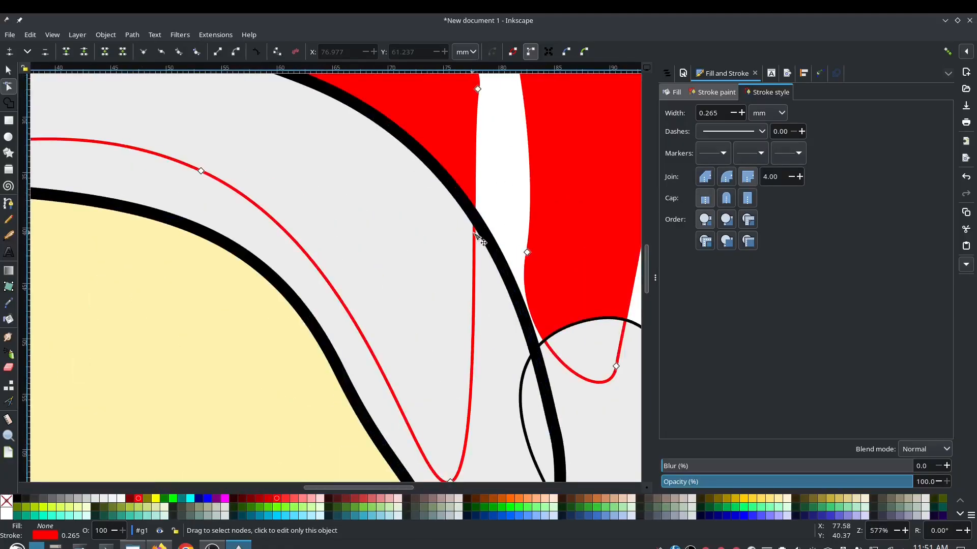
left_click(474, 233)
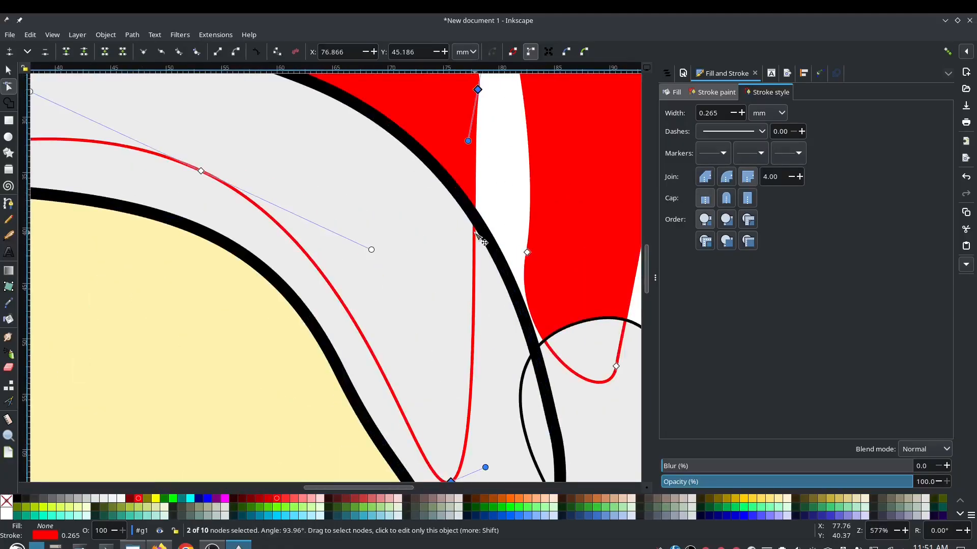
left_click(83, 51)
mouse_move(474, 232)
left_mouse_down()
mouse_move(471, 255)
mouse_move(473, 220)
left_mouse_up()
left_click(474, 232)
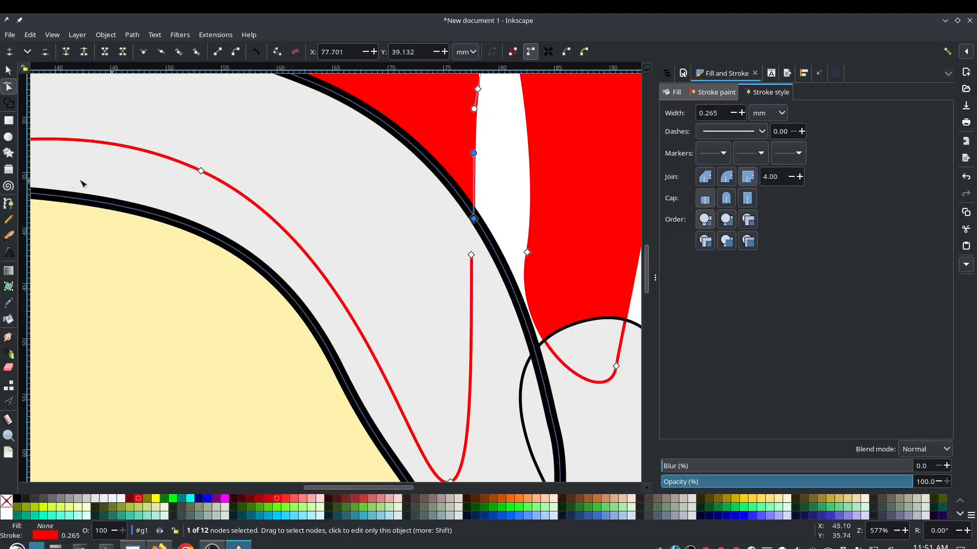
Step: Split the red hat outline at its other crossing with the brim, ending the kept part on the brim's upper outline
scroll(399, 357, "up", 10)
scroll(399, 358, "left", 15)
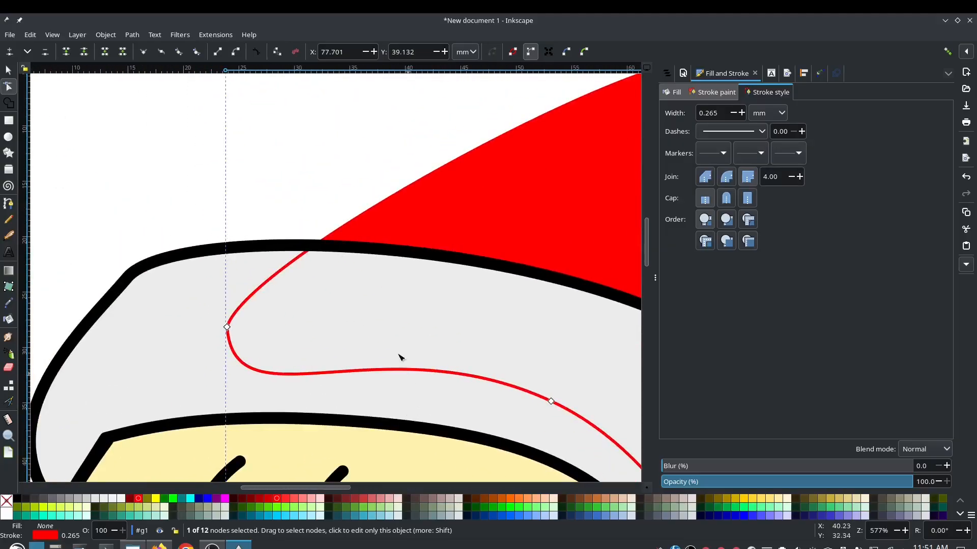
left_click(304, 254)
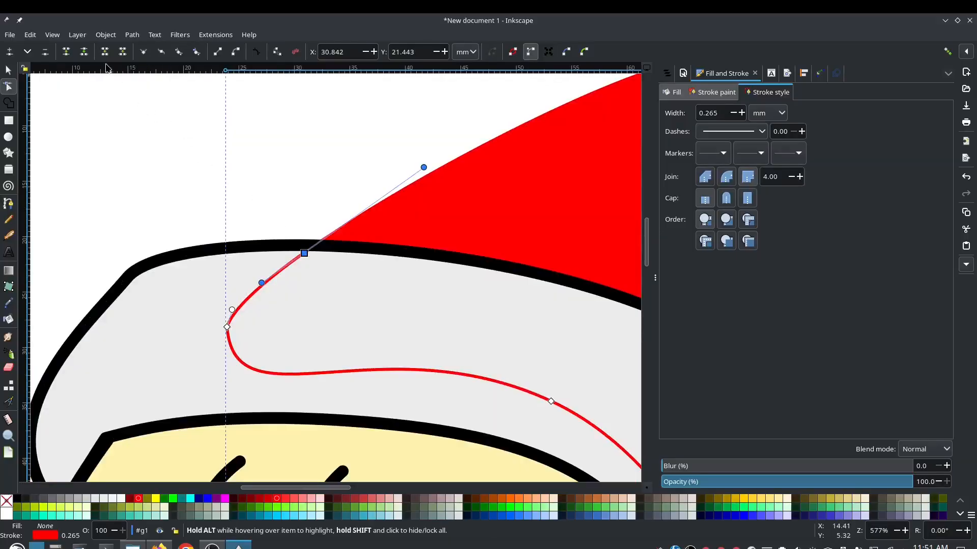
left_click_drag(304, 253, 280, 279)
key("Delete")
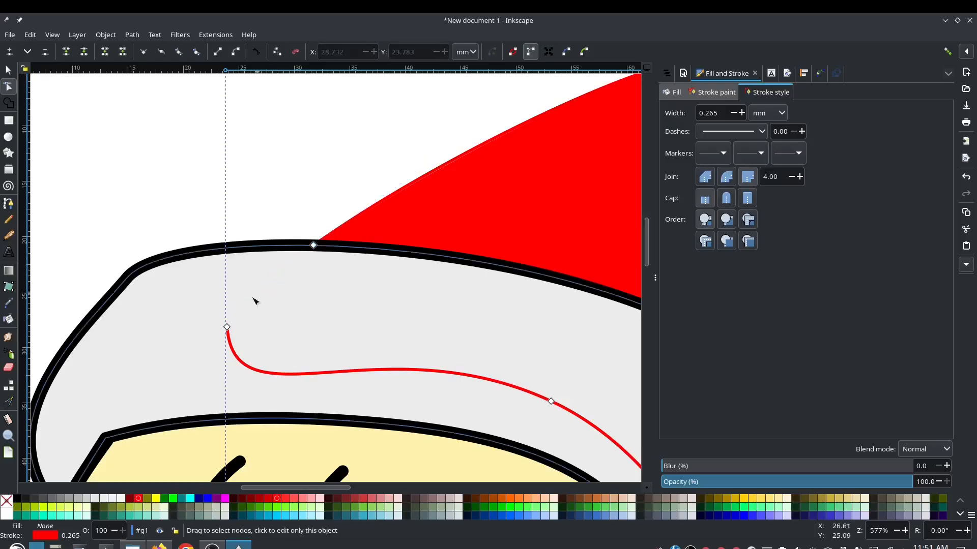
Step: Delete the remaining nodes of the detached hat outline section that runs across the brim
left_click(227, 327)
key("Delete")
left_click_drag(399, 352, 162, 260)
left_click(309, 304)
key("Delete")
left_click_drag(492, 394, 337, 222)
key("Delete")
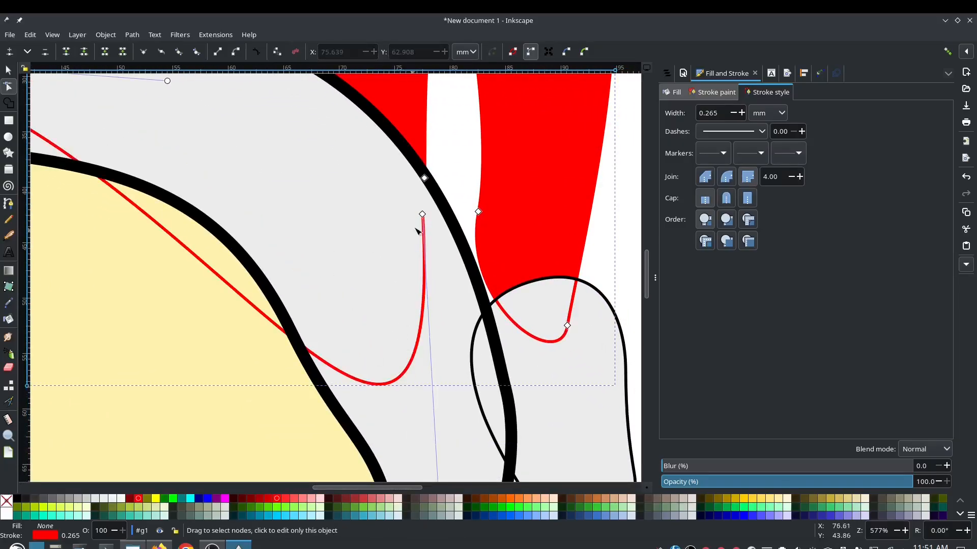
left_click(423, 215)
key("Delete")
mouse_move(295, 215)
left_mouse_down()
mouse_move(292, 251)
mouse_move(441, 390)
left_mouse_up()
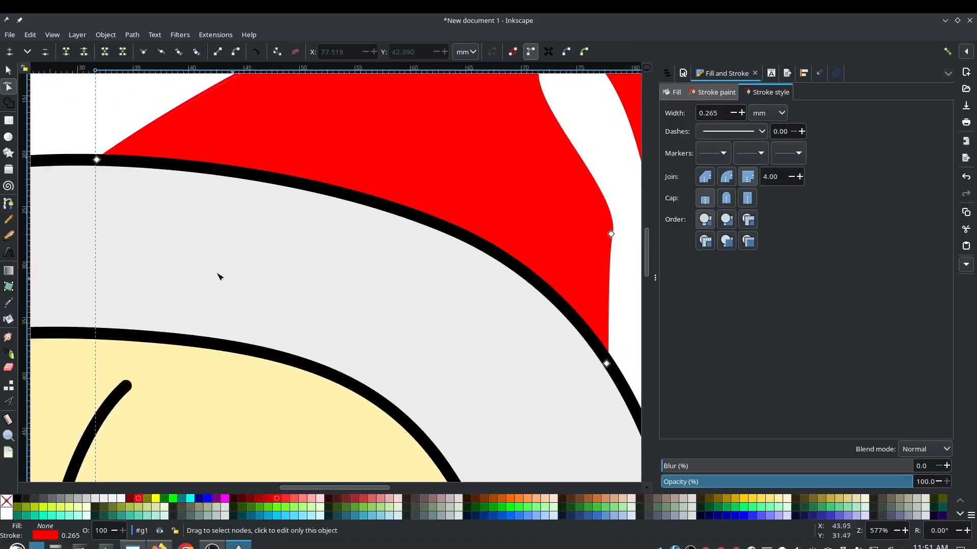
Step: Change the trimmed hat outline's stroke to black and set its width to 1.2 mm
mouse_move(219, 275)
left_mouse_down()
mouse_move(382, 307)
mouse_move(211, 252)
left_mouse_up()
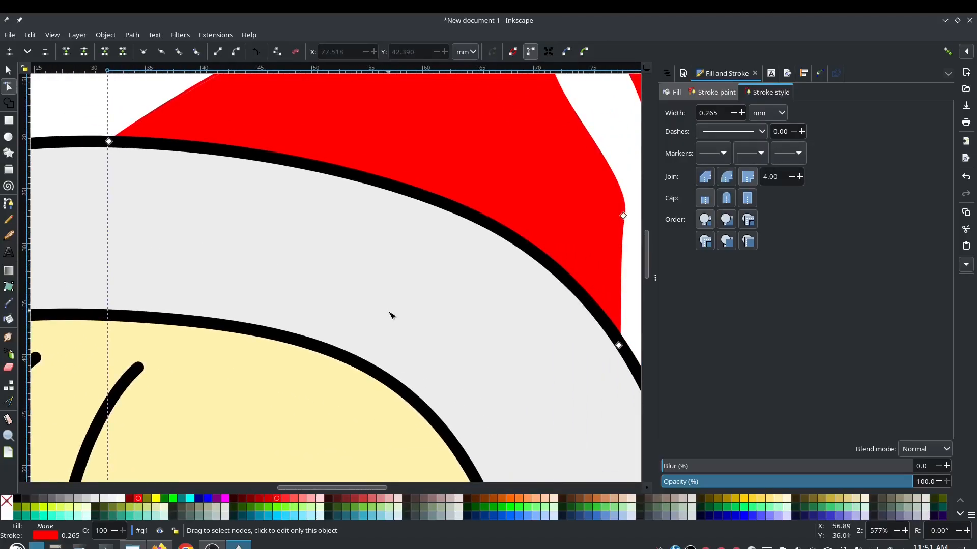
scroll(391, 315, "down", 4)
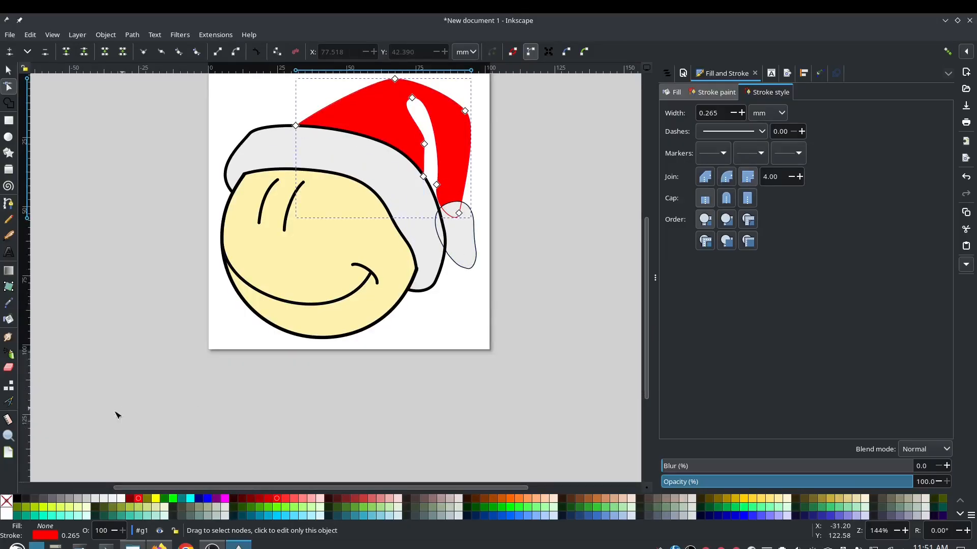
left_click(15, 502, "shift")
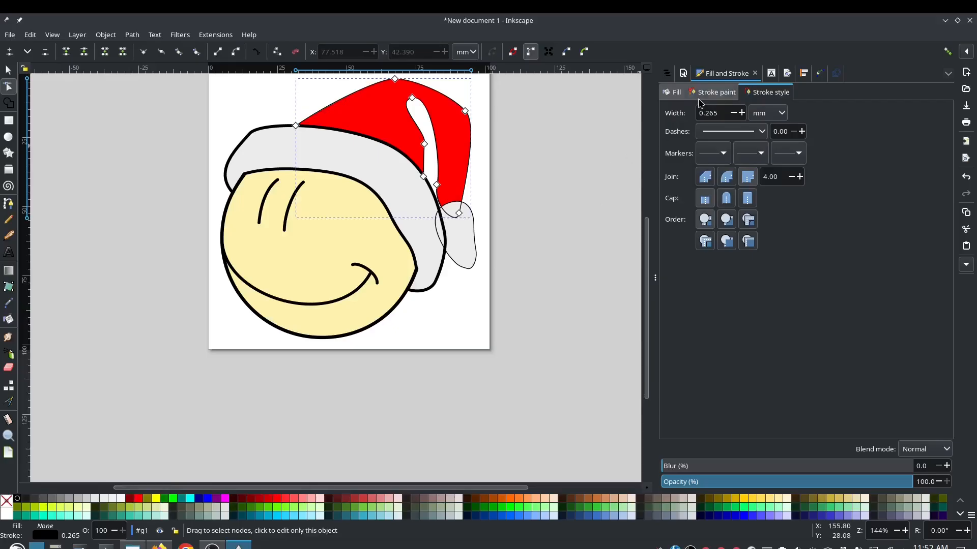
left_click_drag(723, 109, 680, 113)
type("1.2")
key("Tab")
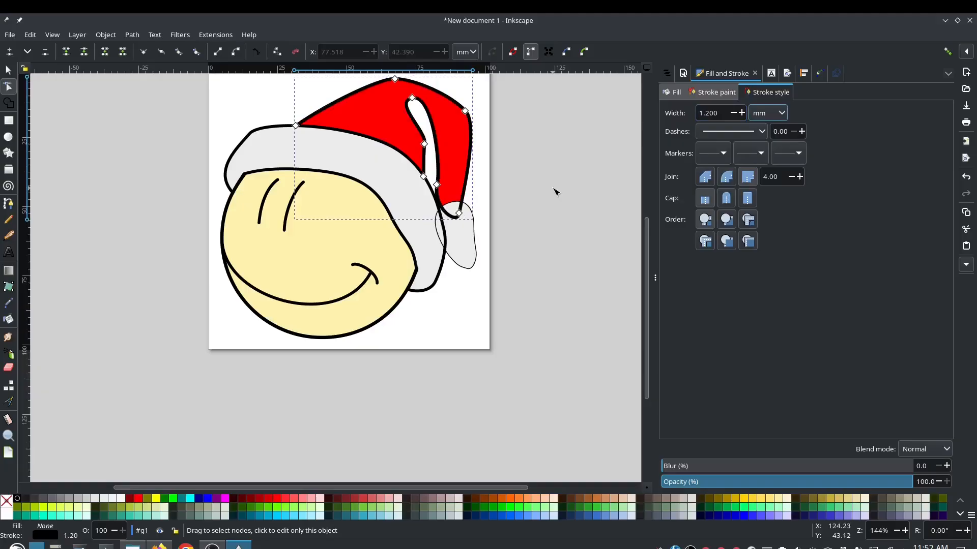
Step: Select the thin outline of the hat's pom-pom and set its stroke to red
scroll(468, 263, "up", 3)
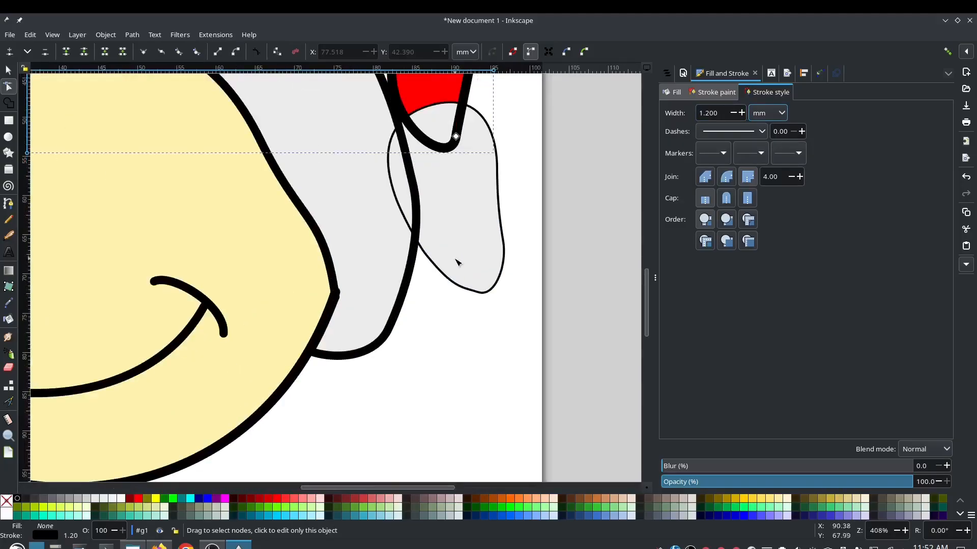
left_click(458, 286)
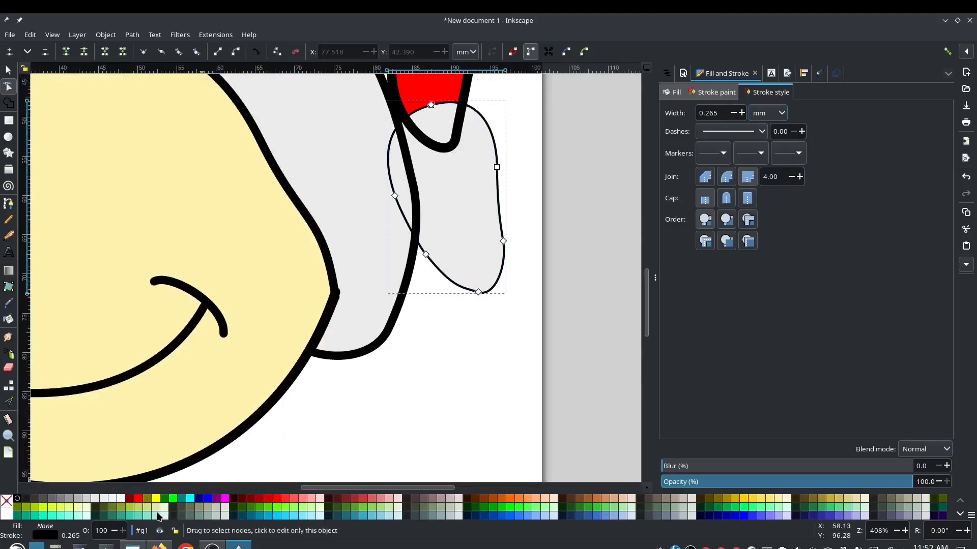
left_click(139, 501, "shift")
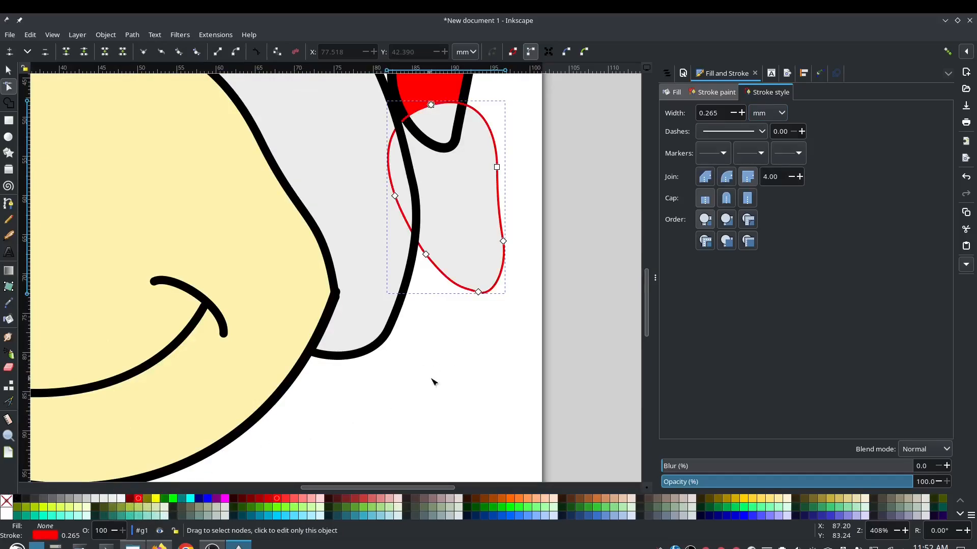
Step: Split the pom-pom outline at its lower crossing with the brim and tuck the kept end under the brim outline
scroll(425, 249, "up", 9)
scroll(429, 290, "down", 6)
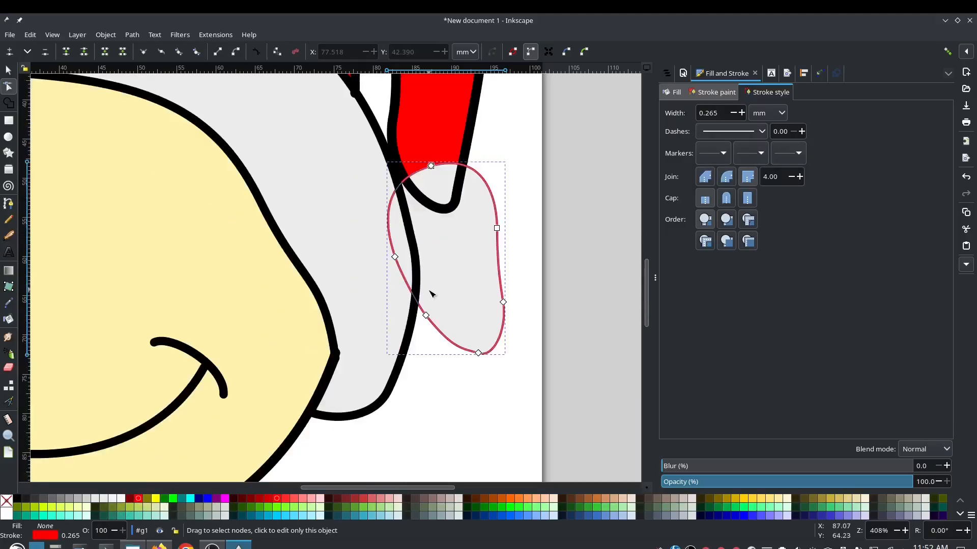
scroll(430, 319, "up", 5)
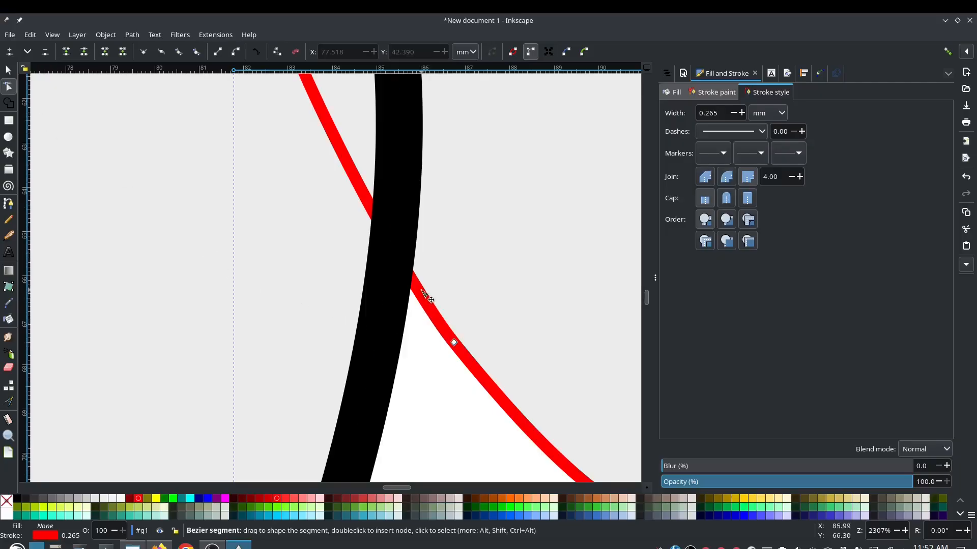
left_click(415, 285)
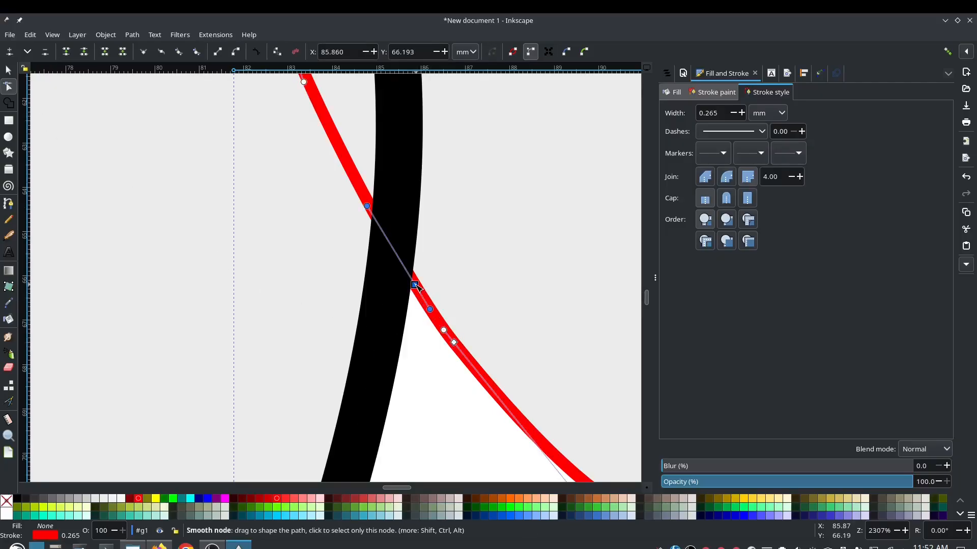
left_click(84, 52)
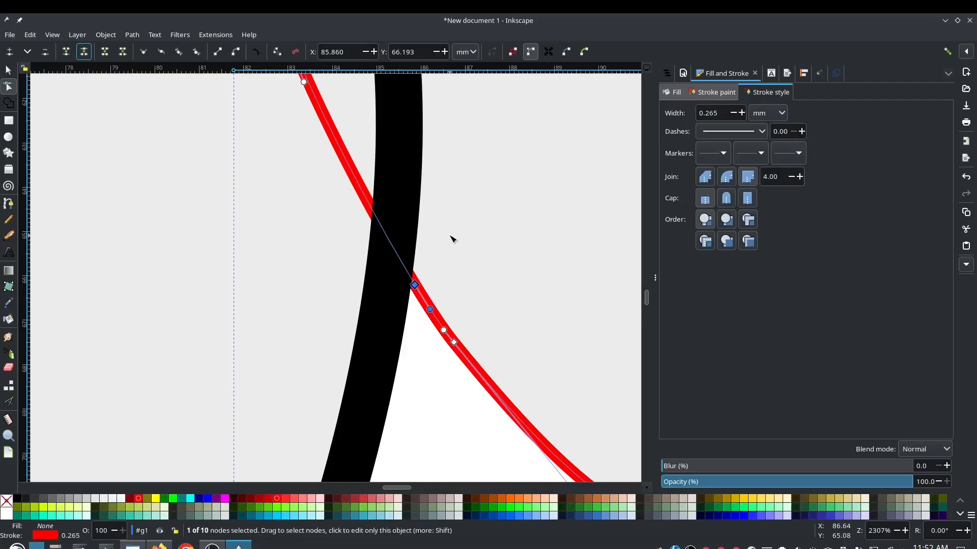
left_click_drag(414, 286, 336, 170)
left_click_drag(419, 292, 390, 252)
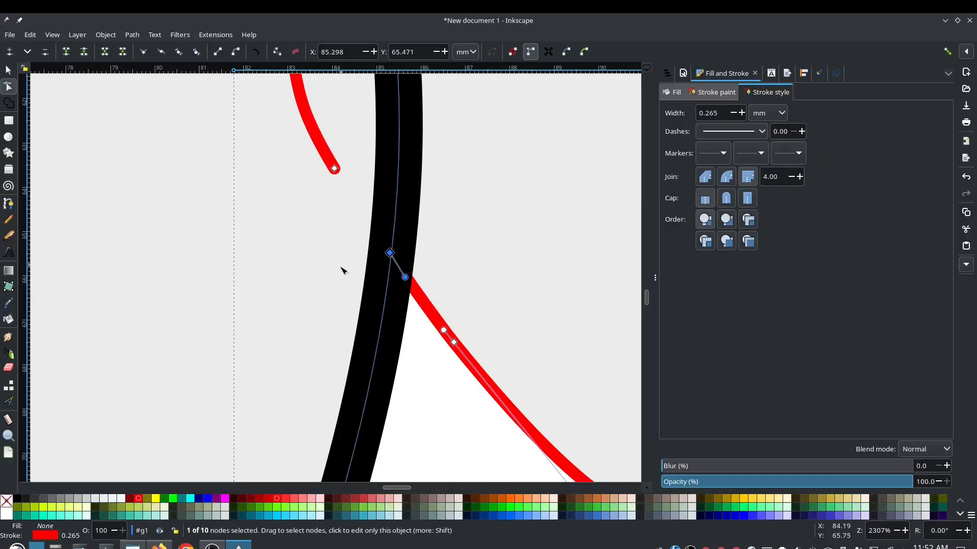
Step: Split the pom-pom outline at its upper crossing with the brim, tuck the kept end under the brim outline and adjust its handle
scroll(341, 270, "down", 6)
scroll(370, 278, "up", 3)
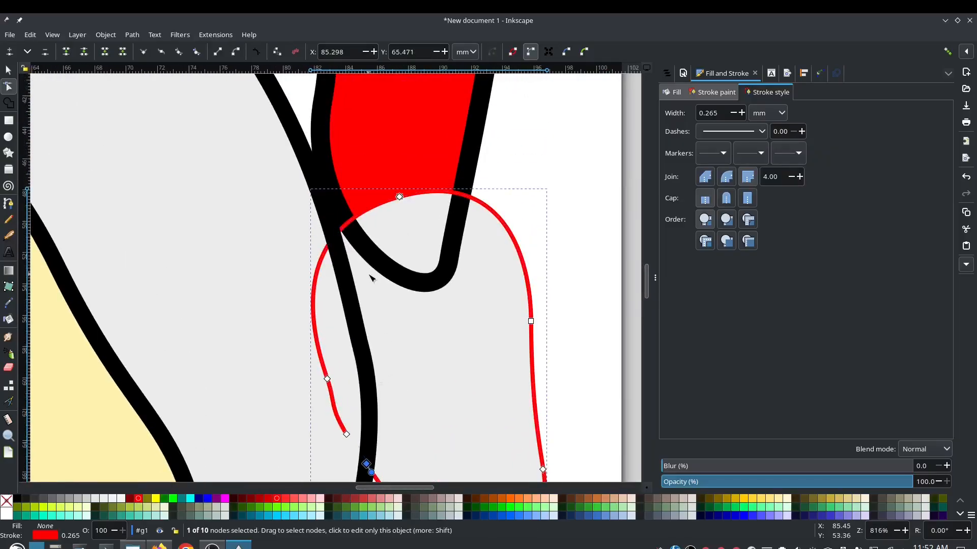
scroll(342, 239, "up", 5)
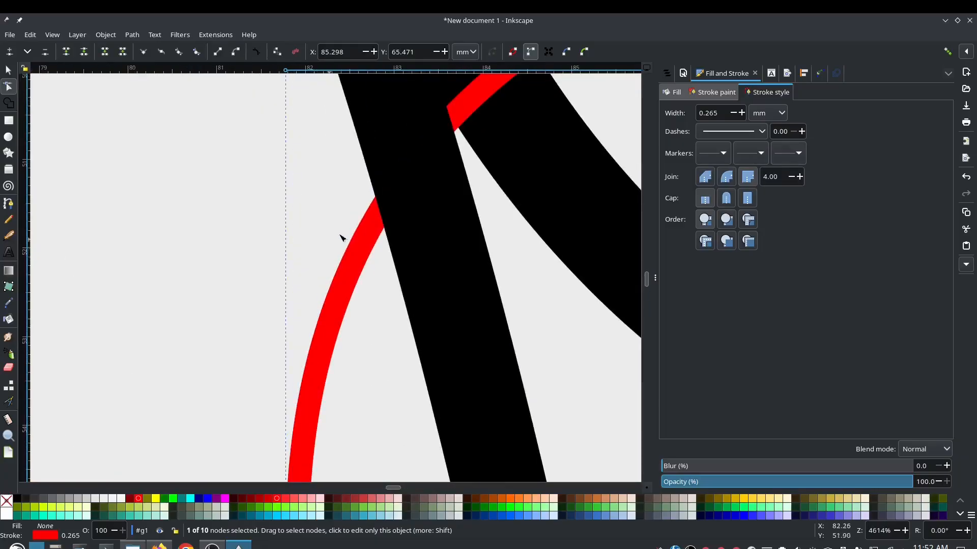
left_click(376, 218)
left_click(85, 53)
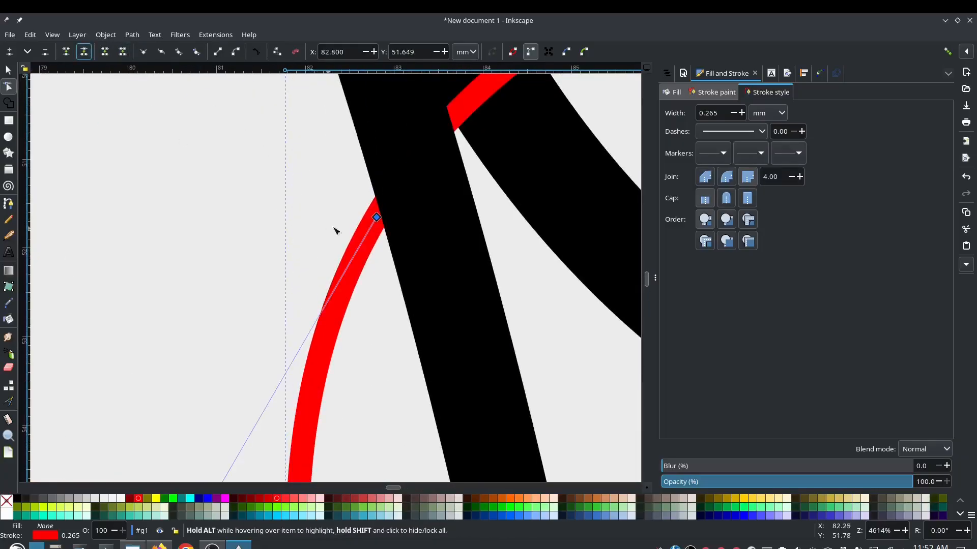
left_click_drag(375, 214, 234, 217)
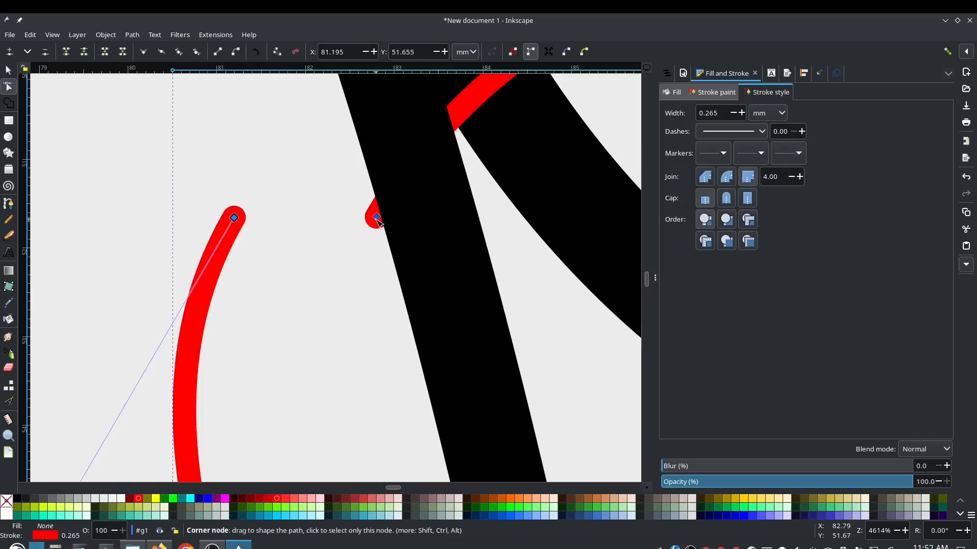
left_click_drag(377, 220, 410, 168)
scroll(308, 259, "down", 3)
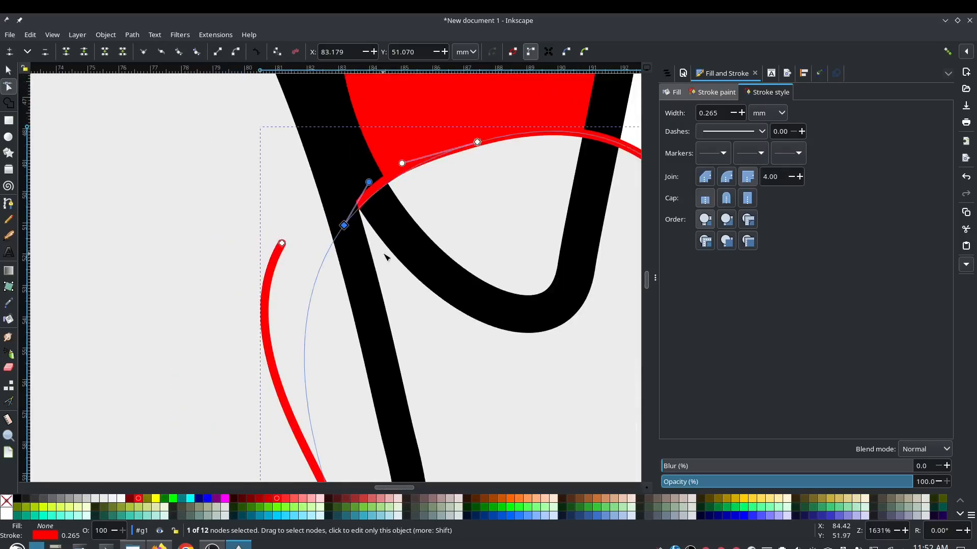
left_click_drag(344, 225, 351, 230)
left_click_drag(375, 187, 380, 189)
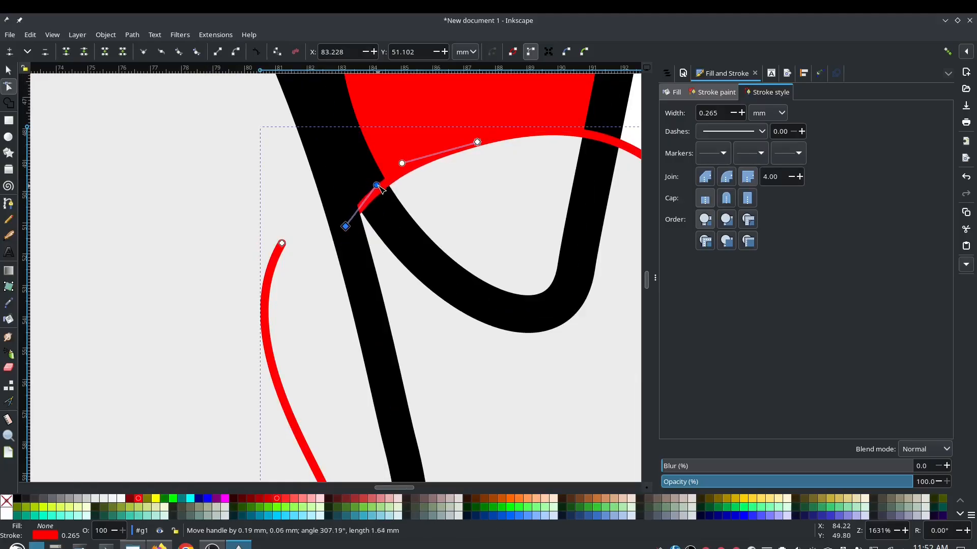
Step: Delete the nodes of the detached pom-pom outline section that lies over the brim
left_click(282, 243)
key("Delete")
left_click_drag(308, 330, 199, 102)
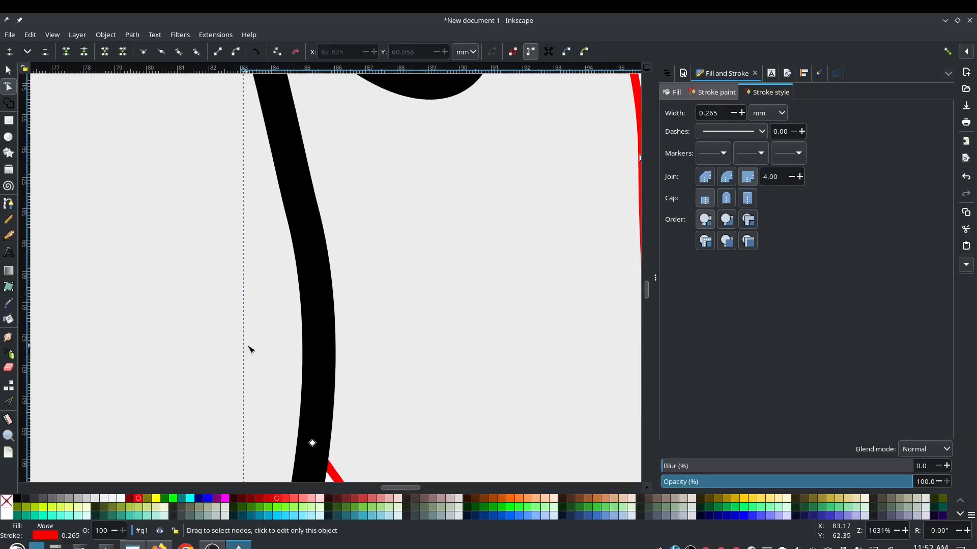
Step: Change the trimmed pom-pom outline's stroke to black and set its width to 1.2 mm
scroll(249, 347, "down", 10)
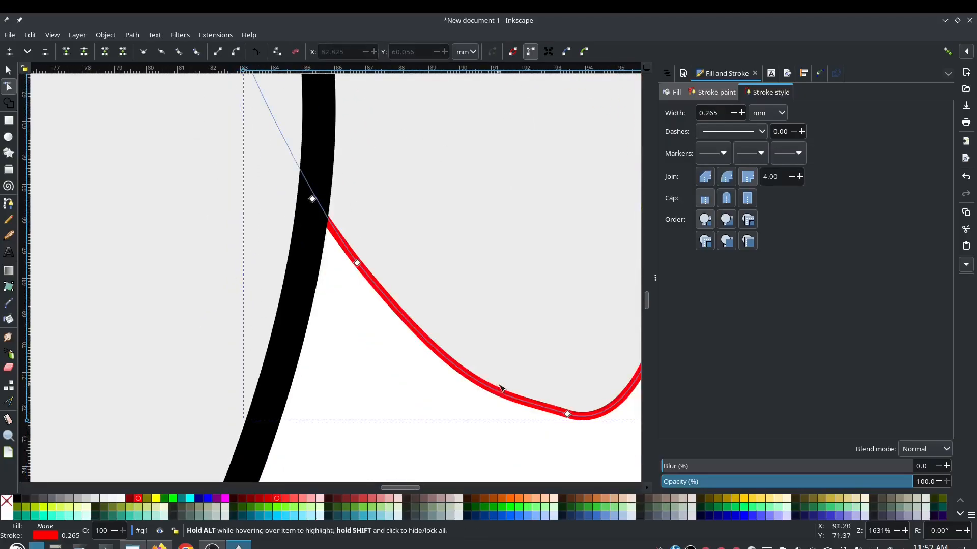
left_click(17, 498, "shift")
triple_click(728, 107)
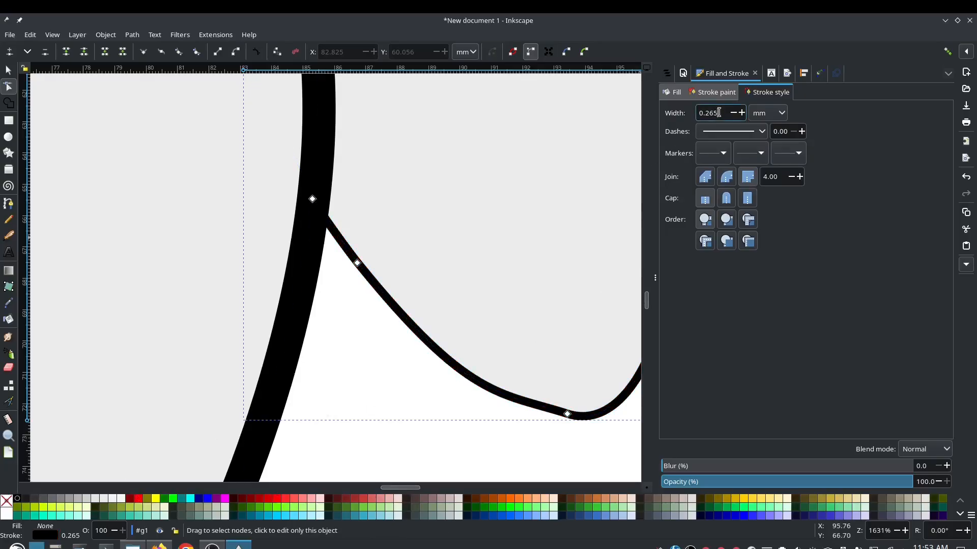
type("1.2")
key("Return")
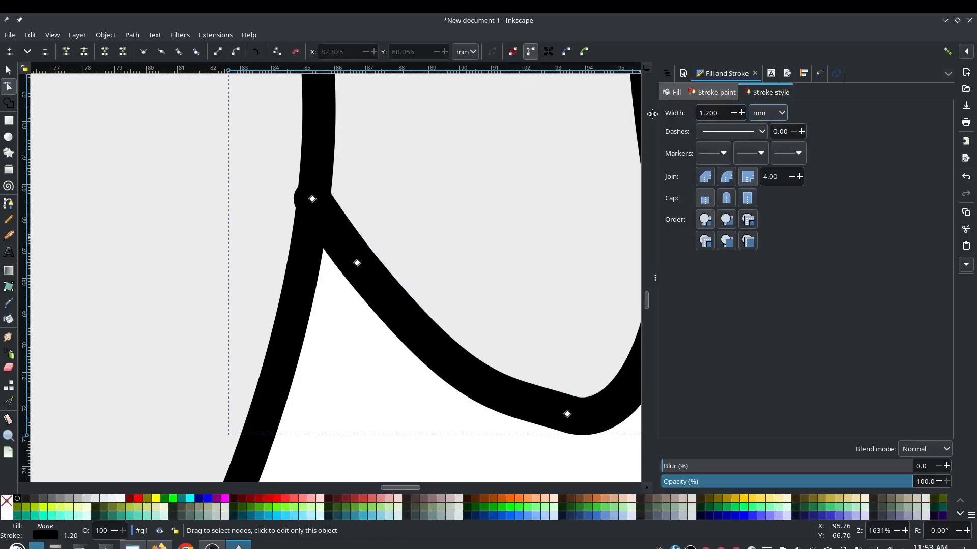
Step: Show the document's layers and objects and select the outline group g1
scroll(251, 305, "down", 4)
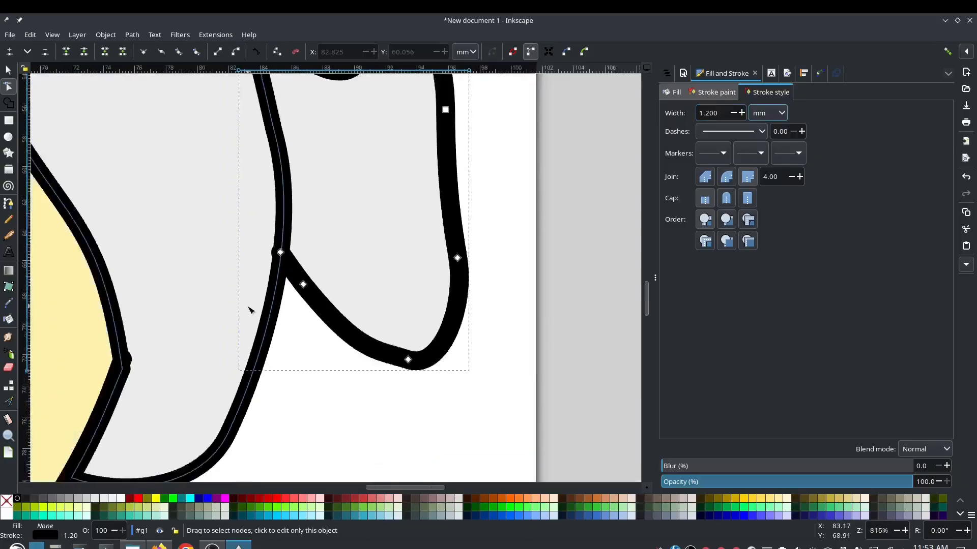
scroll(230, 316, "down", 3)
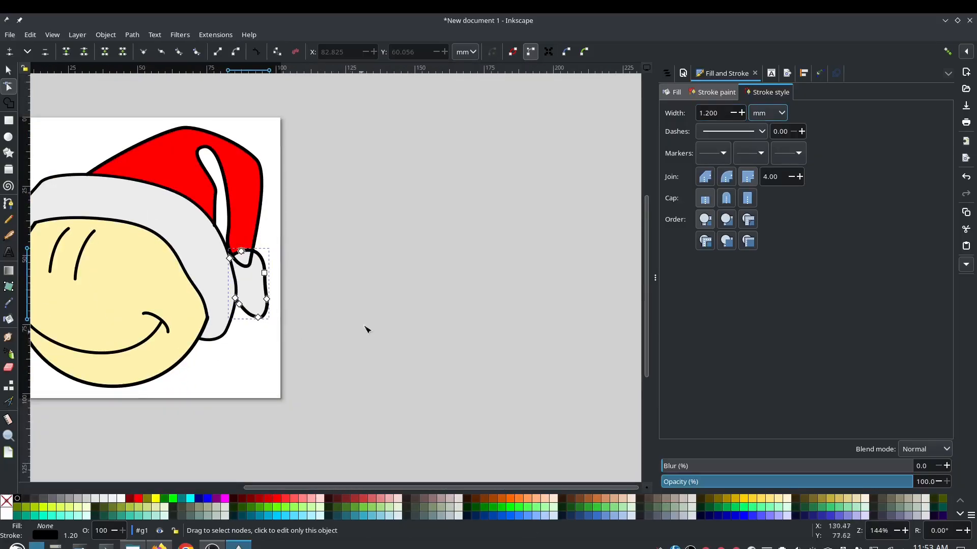
scroll(365, 329, "left", 5)
left_click(669, 75)
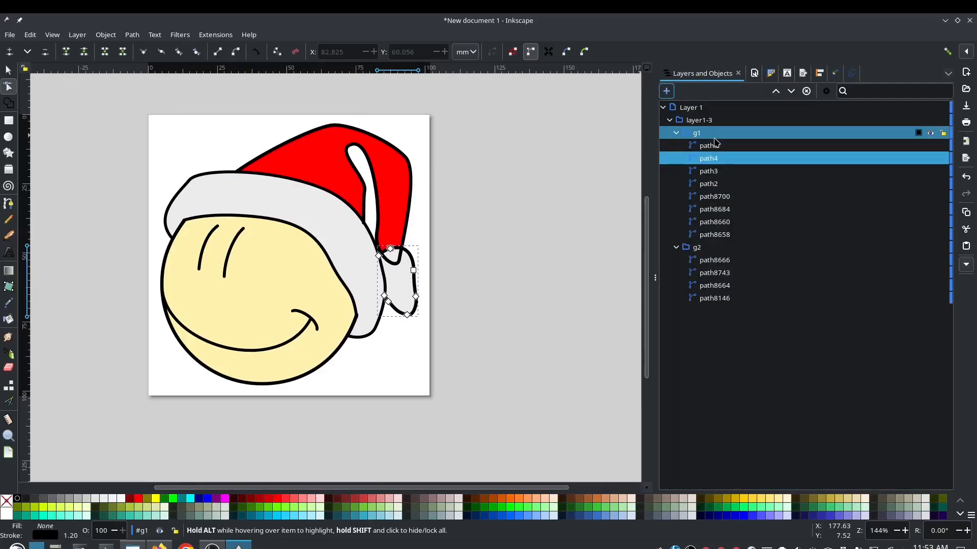
left_click(575, 256)
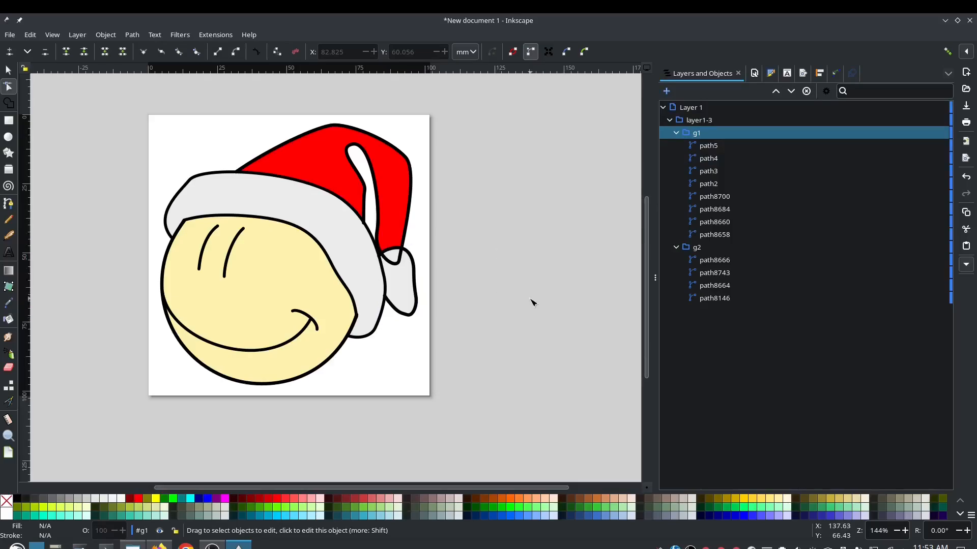
left_click(734, 134)
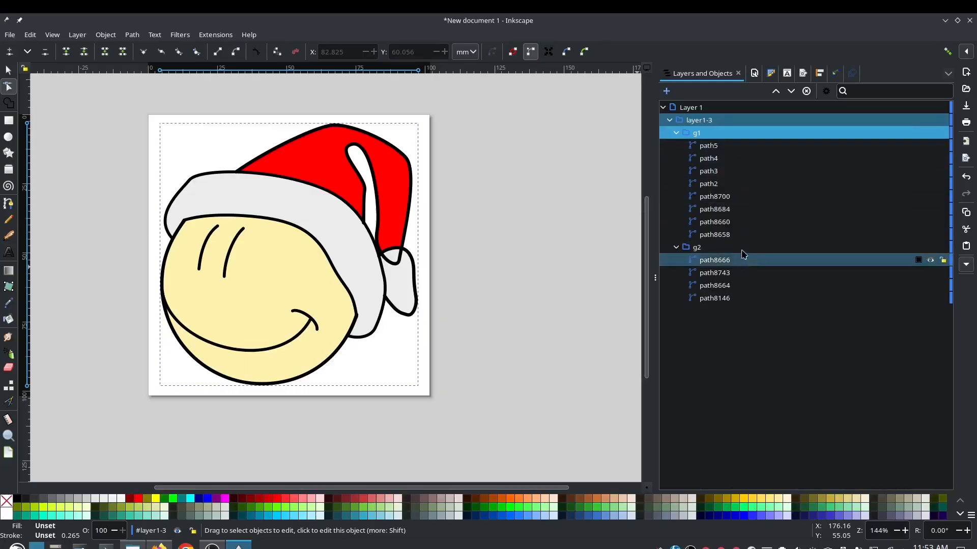
Step: Set the stroke width of the whole outline group g1 to 1.2 mm
left_click(707, 133)
left_click(708, 134)
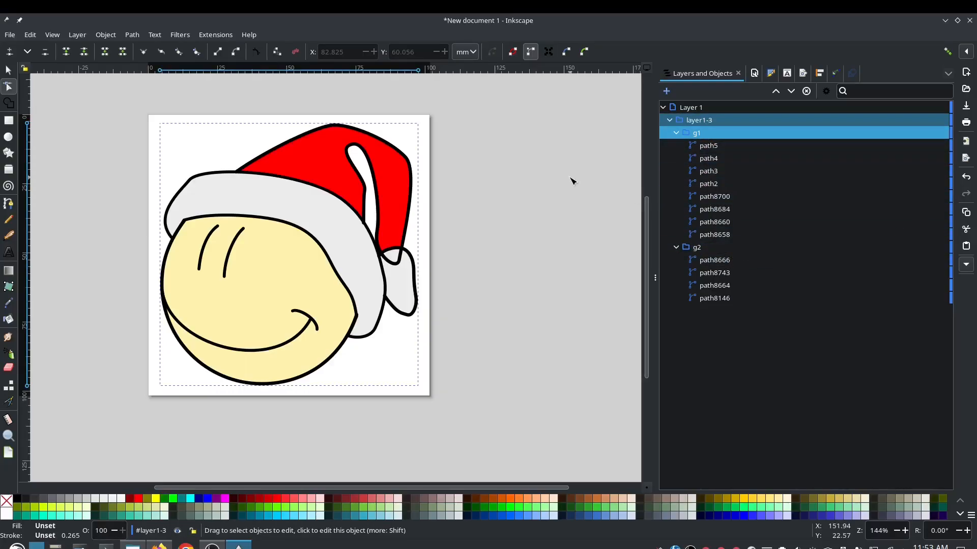
left_click(769, 73)
left_click_drag(724, 113, 686, 109)
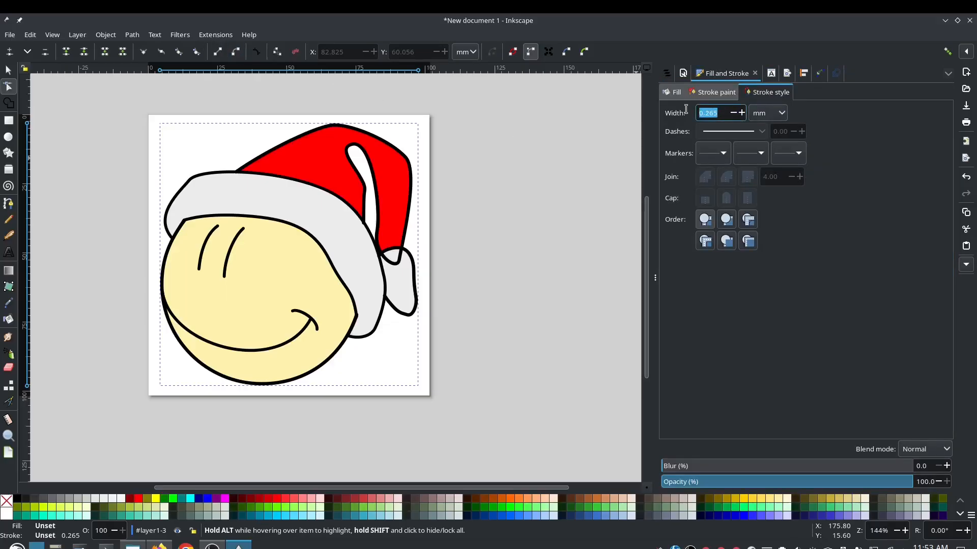
type("1.2")
key("Tab")
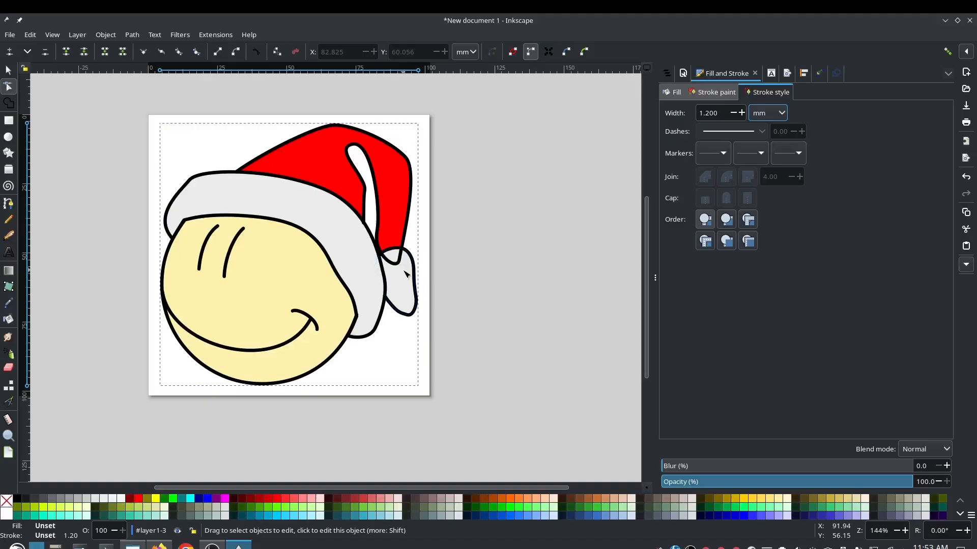
Step: Split the red hat tip's outline just below its outer crossing with the pom-pom and move the kept end onto the pom-pom outline
scroll(402, 259, "up", 5)
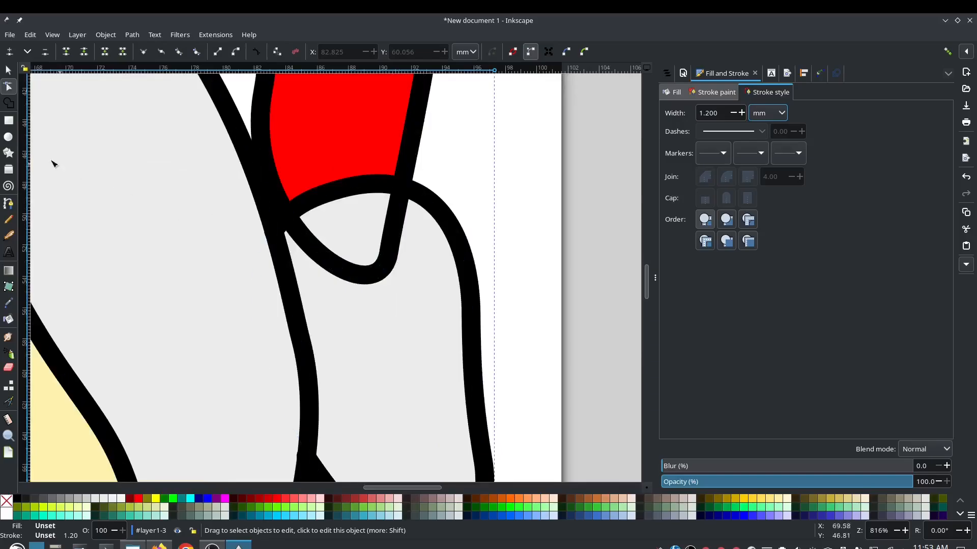
left_click(400, 208)
left_click(398, 203)
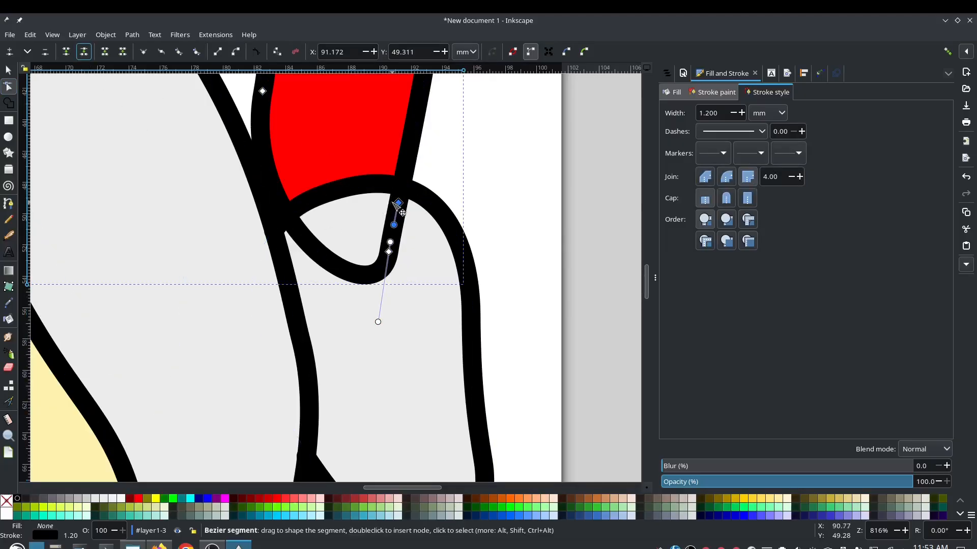
left_click_drag(399, 204, 399, 183)
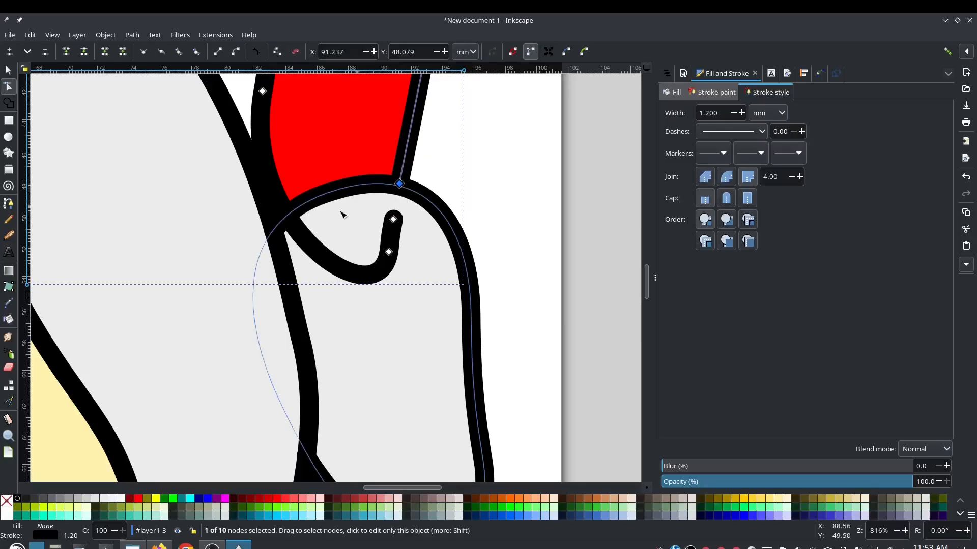
Step: Add and break a node where the hat tip outline meets the brim, tuck the kept end under the junction and adjust its handle
left_click(301, 240)
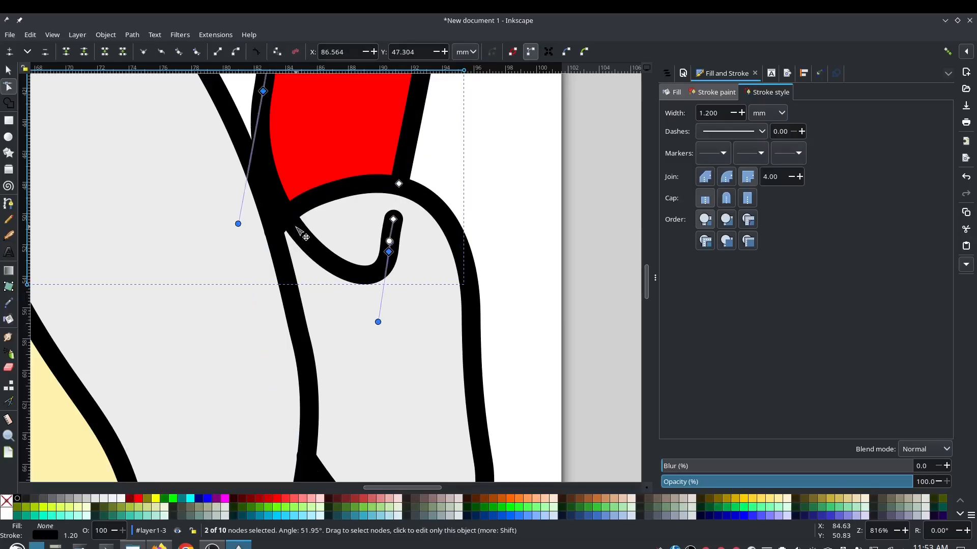
double_click(295, 227)
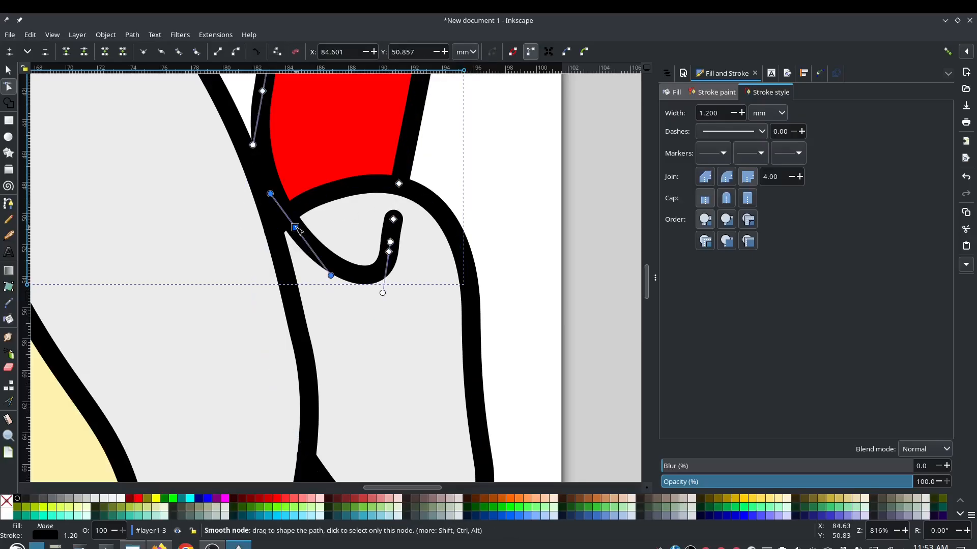
left_click(84, 51)
left_click_drag(294, 228, 289, 215)
left_click_drag(263, 181, 268, 181)
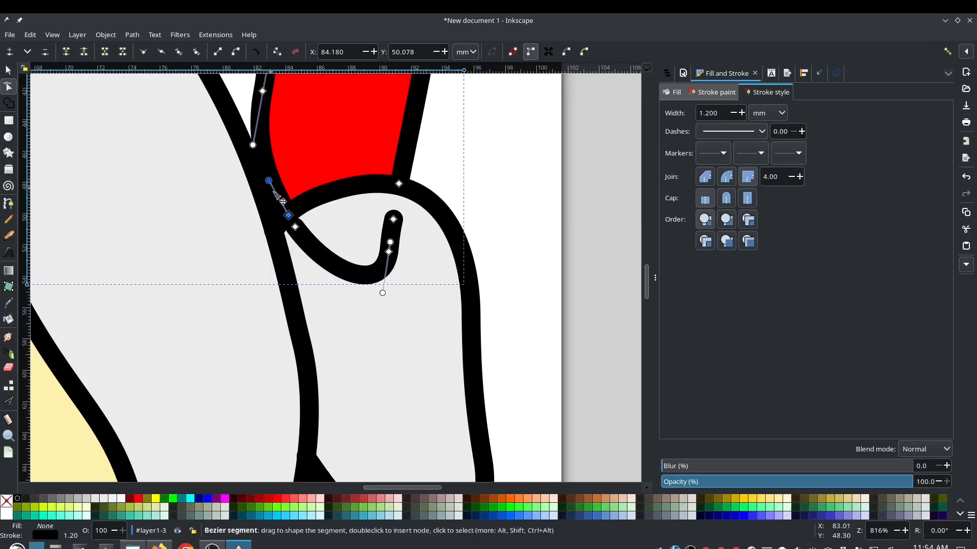
Step: Delete the nodes of the detached hat tip outline section that lies over the pom-pom
left_click(295, 227)
key("Delete")
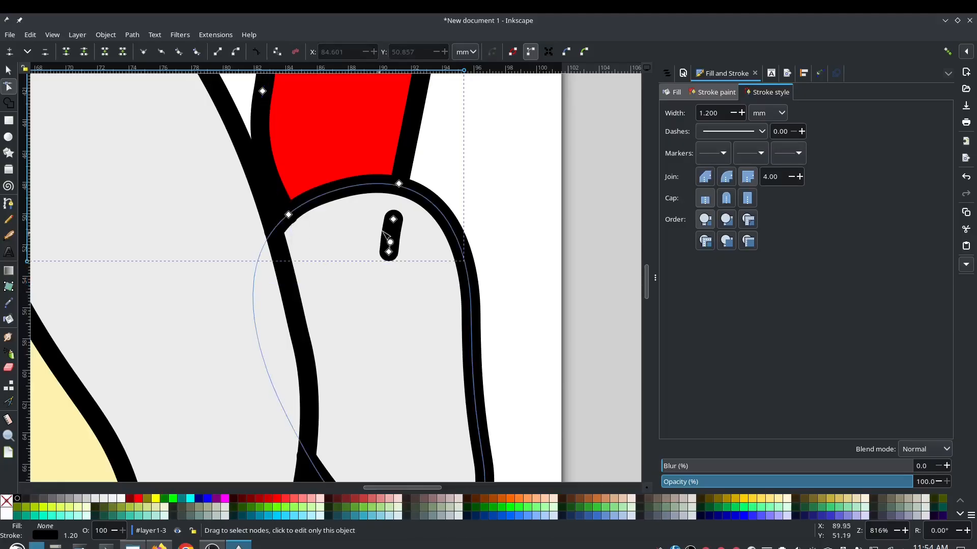
key("Delete")
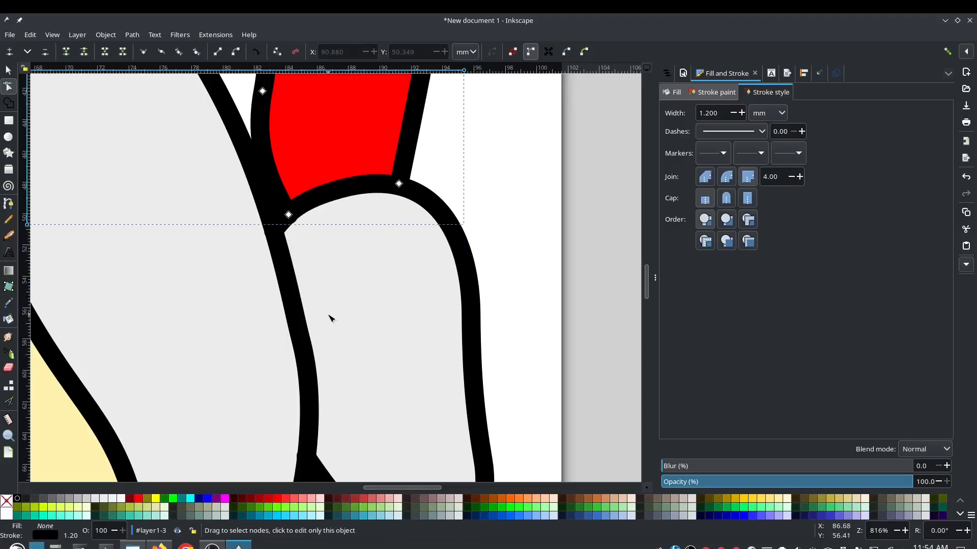
scroll(330, 319, "down", 5)
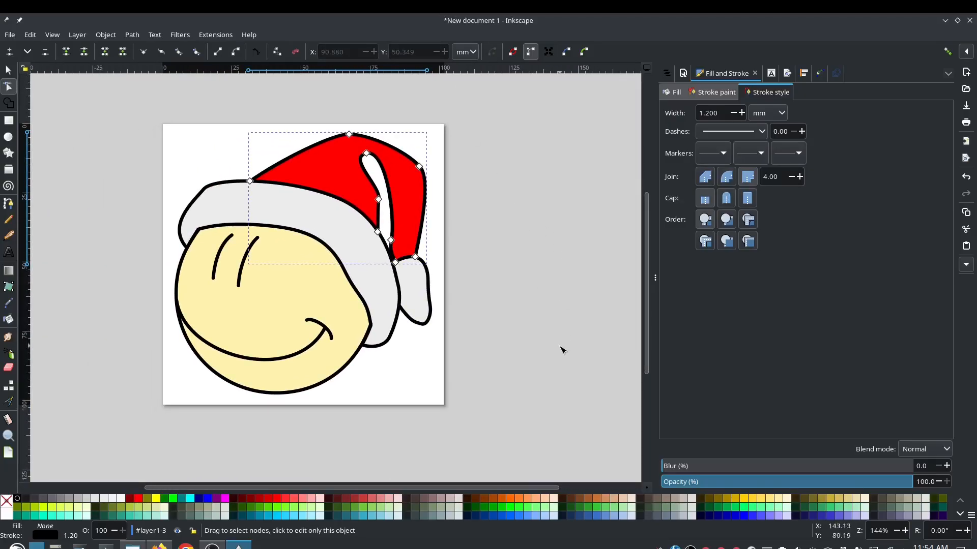
key("Tab")
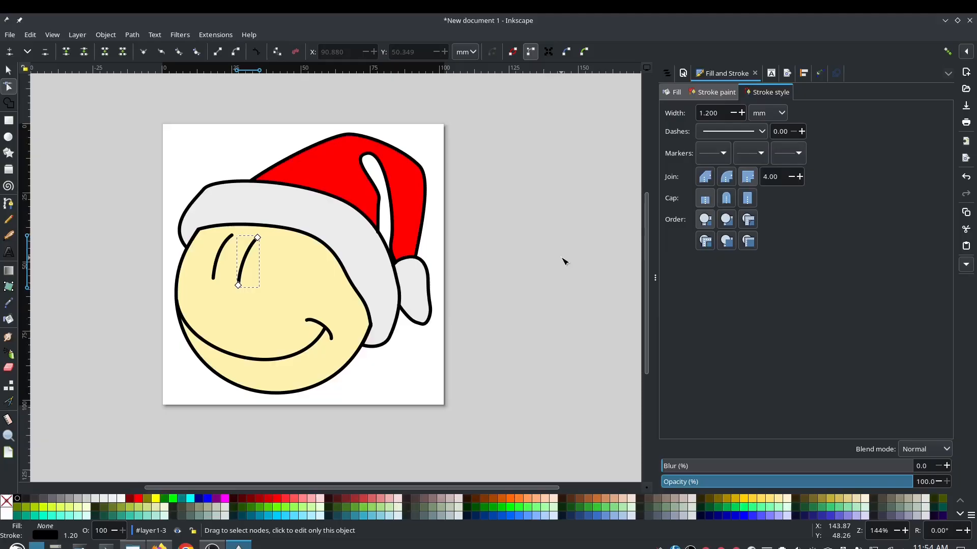
Step: Convert all strokes in outline group g1 to satin columns with Ink/Stitch's Convert Line to Satin
left_click(674, 75)
left_click(753, 133)
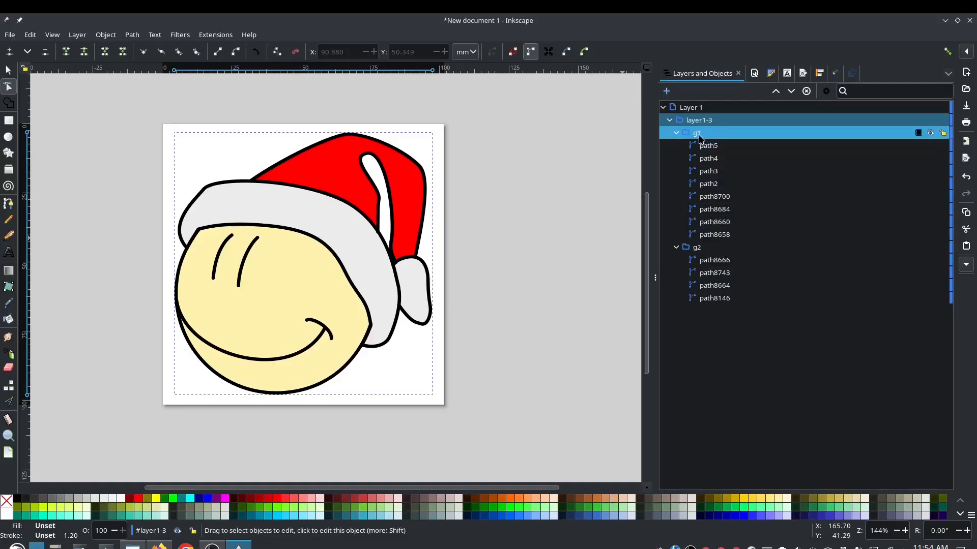
left_click(215, 35)
mouse_move(275, 179)
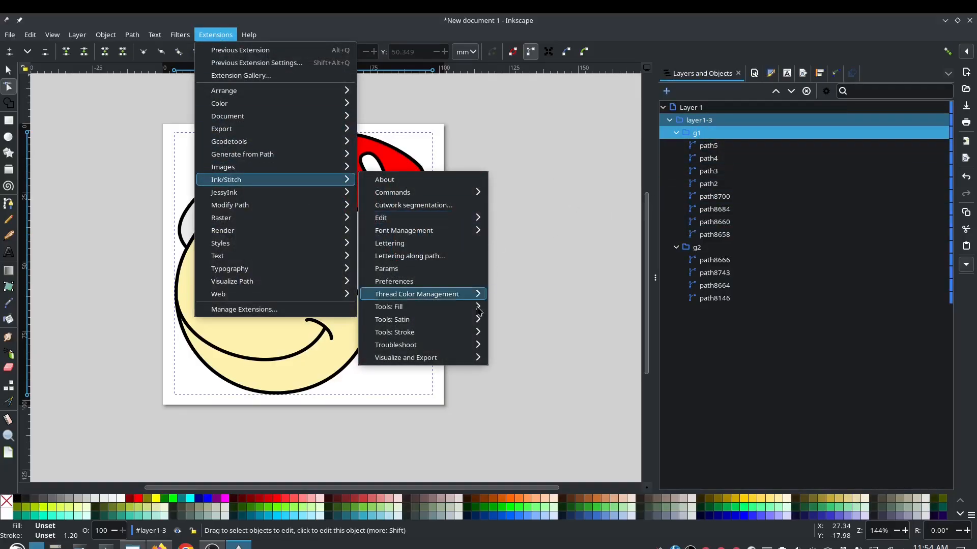
mouse_move(455, 321)
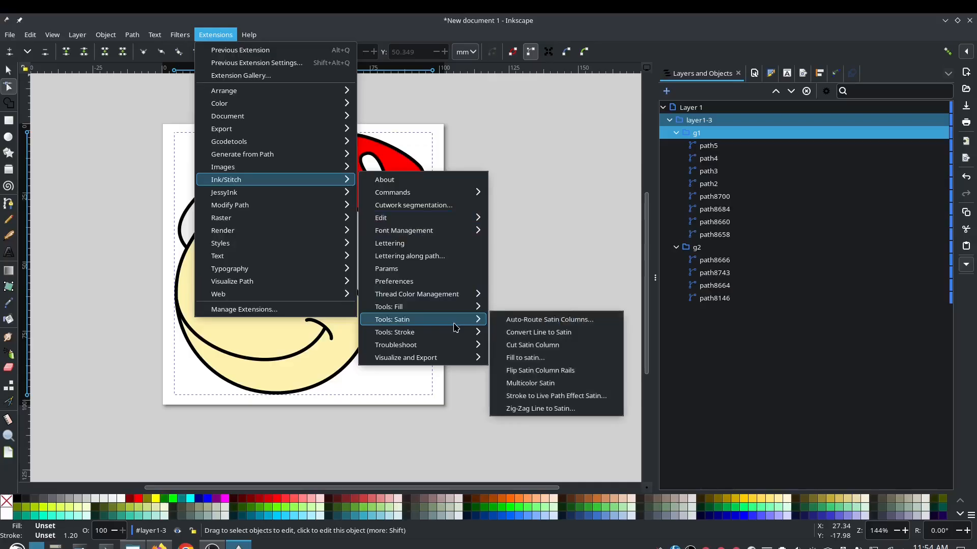
left_click(566, 333)
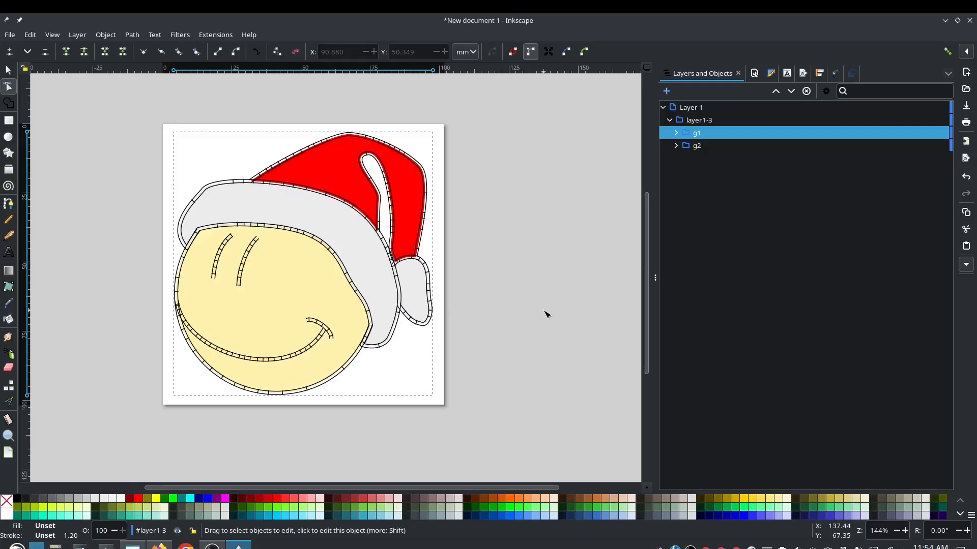
Step: Select all satin columns inside group g1 except the two eye strokes
left_click(677, 133)
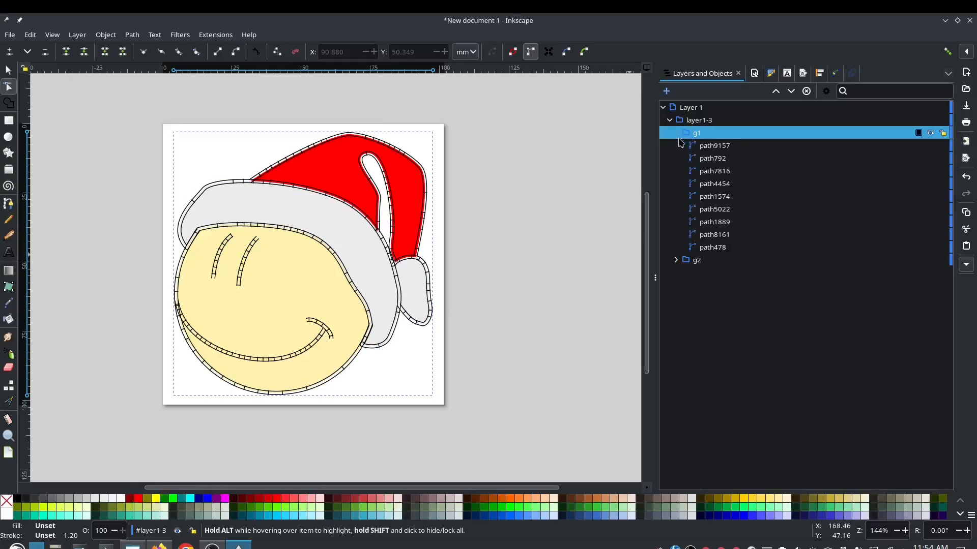
left_click(249, 265)
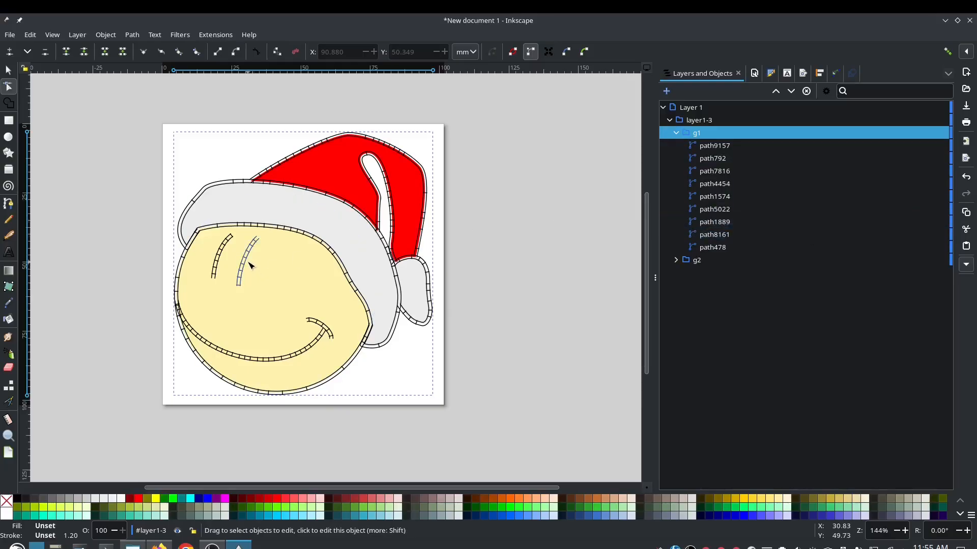
left_click(221, 258)
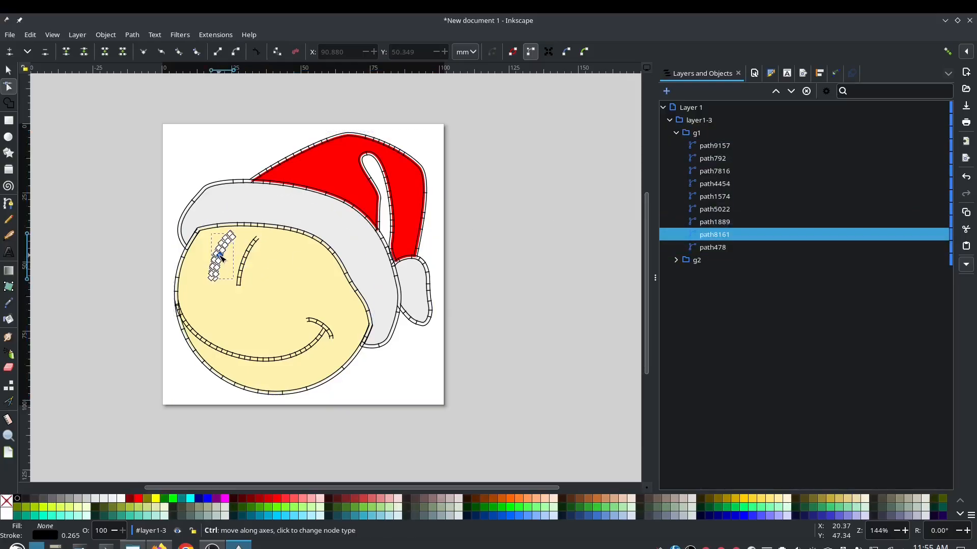
left_click(743, 222)
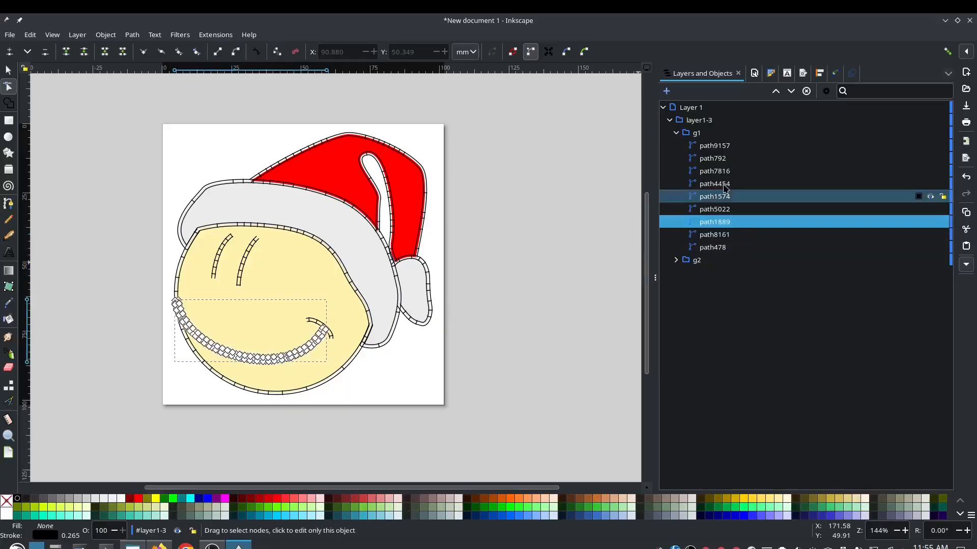
left_click(715, 146, "shift")
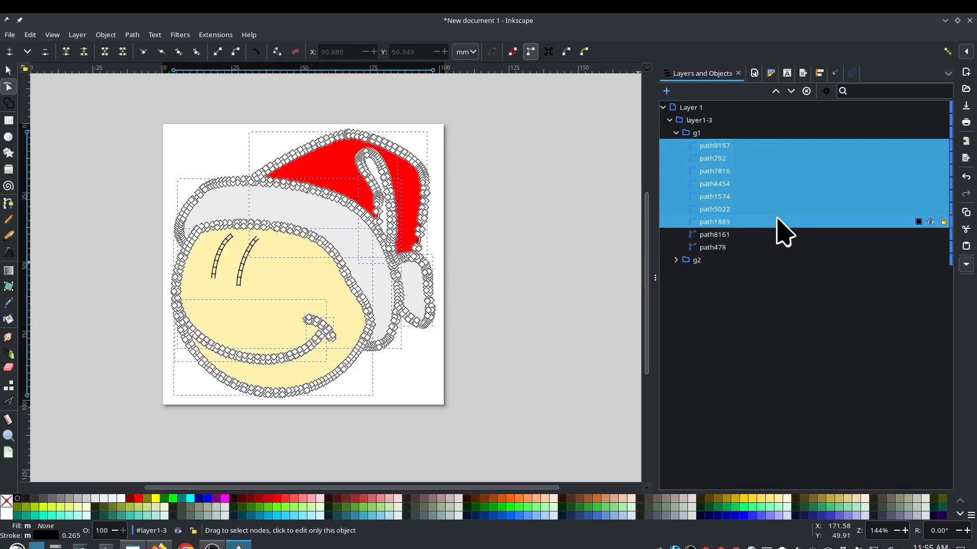
left_click(8, 69)
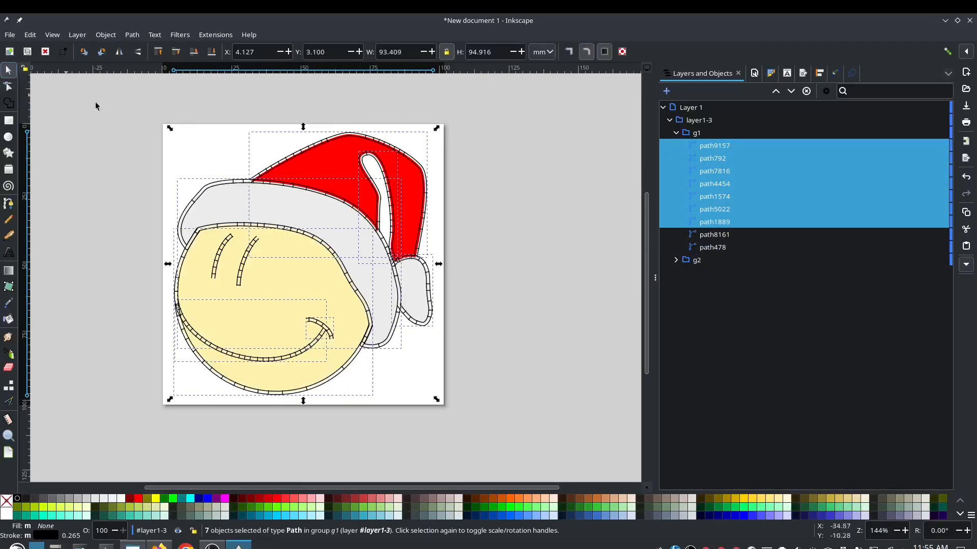
Step: Run Ink/Stitch's Auto-Route Satin Columns on the selected columns with trimming, order preservation and keeping original paths all off
left_click(216, 34)
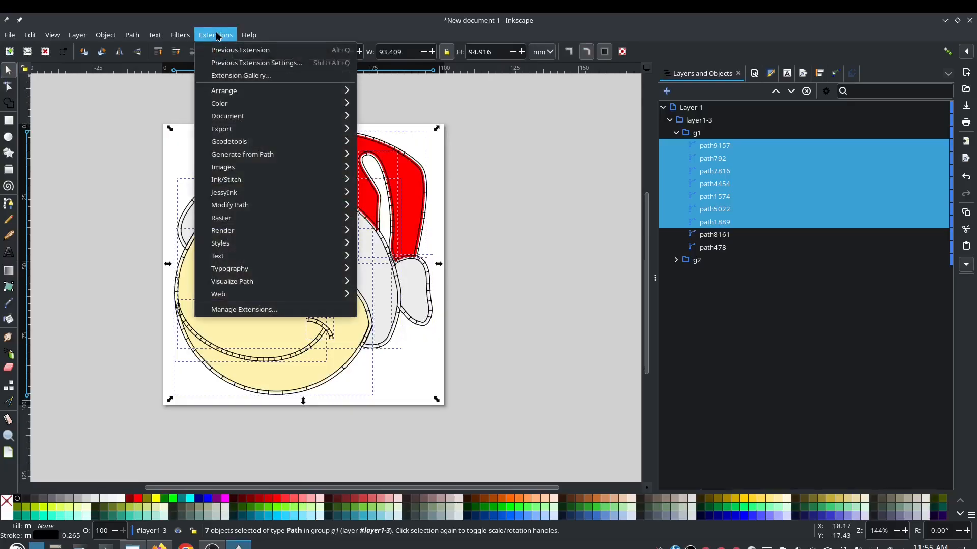
mouse_move(285, 180)
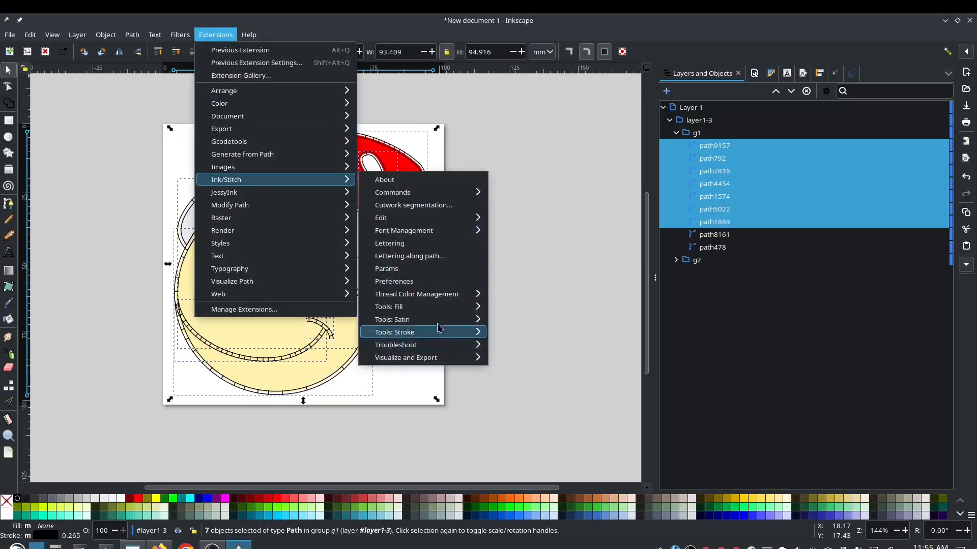
mouse_move(438, 318)
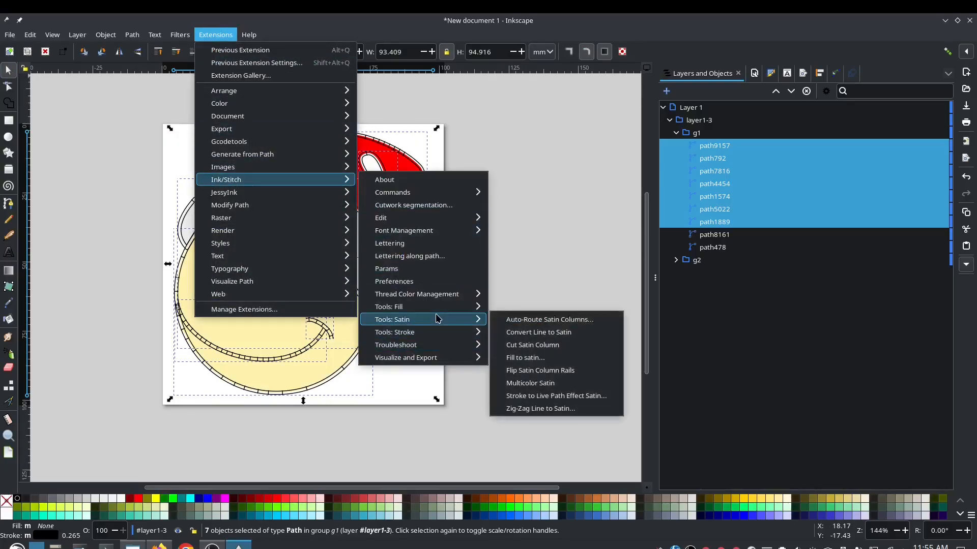
left_click(583, 326)
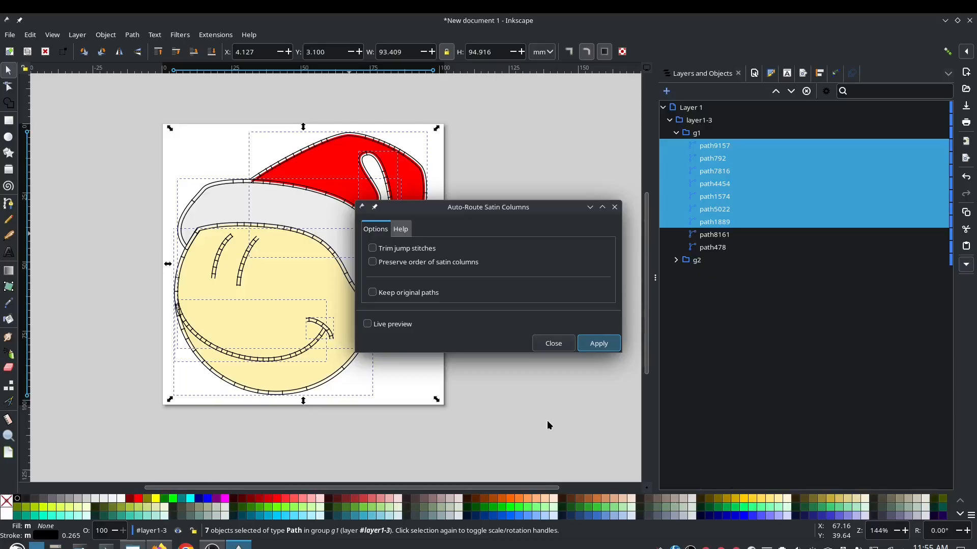
key("Return")
left_click(552, 344)
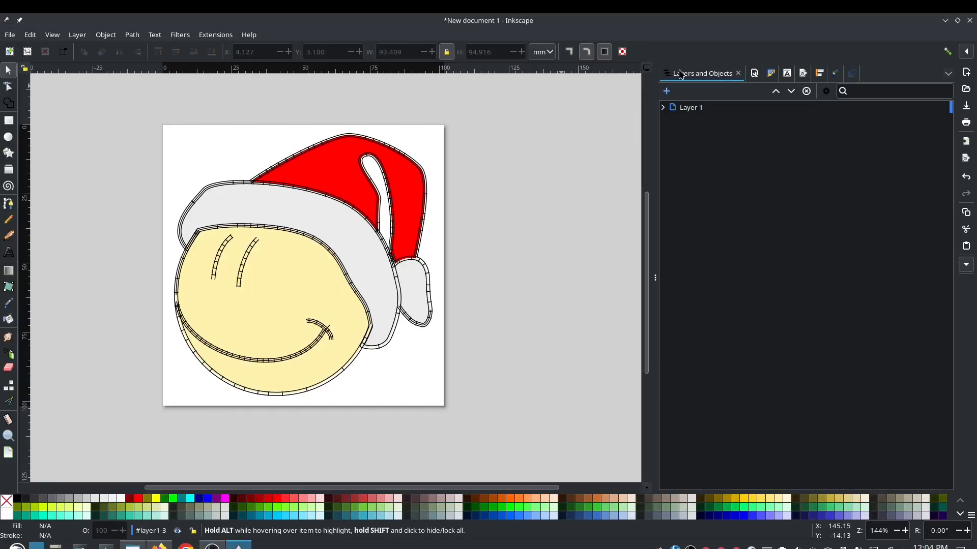
Step: Expand the layer tree down to the contents of group g1 and select that group
left_click(662, 107)
left_click(669, 120)
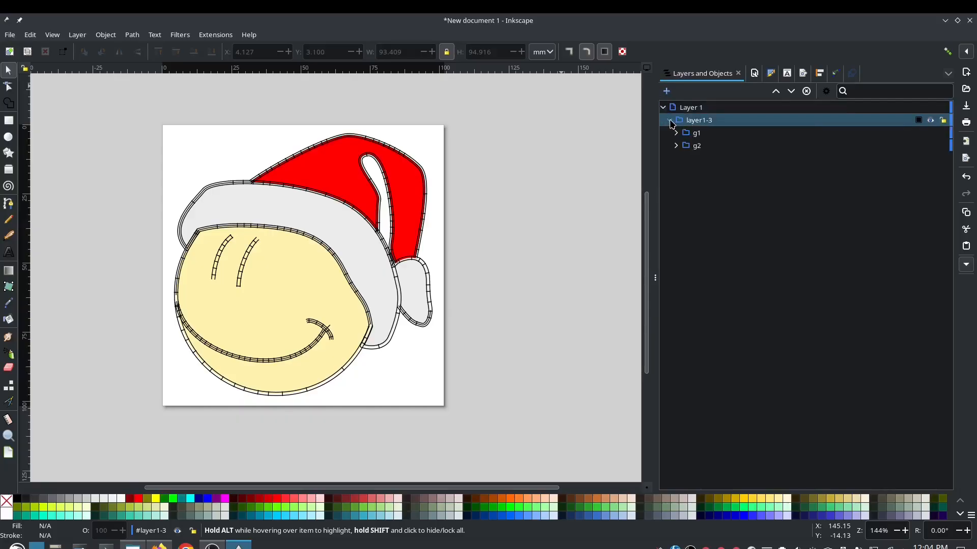
left_click(679, 132)
left_click(676, 132)
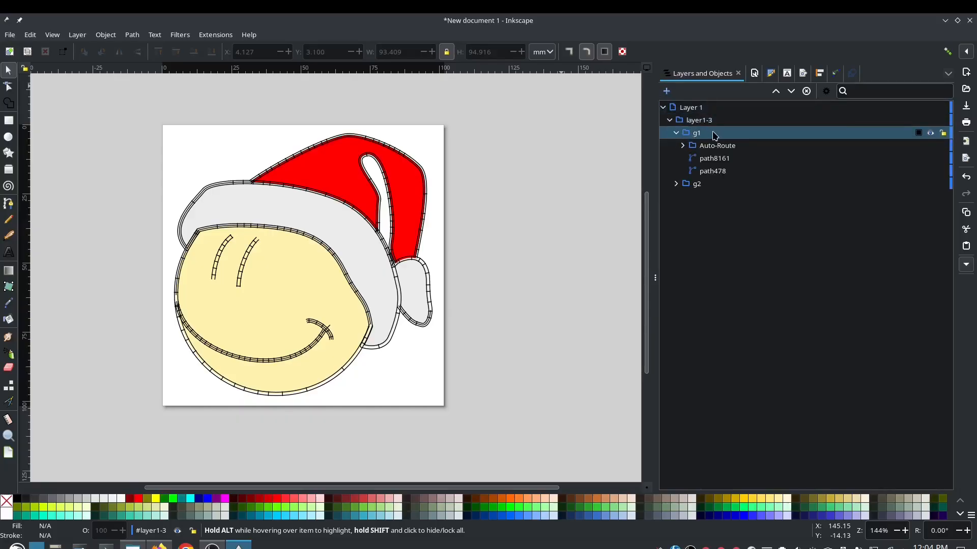
left_click(715, 134)
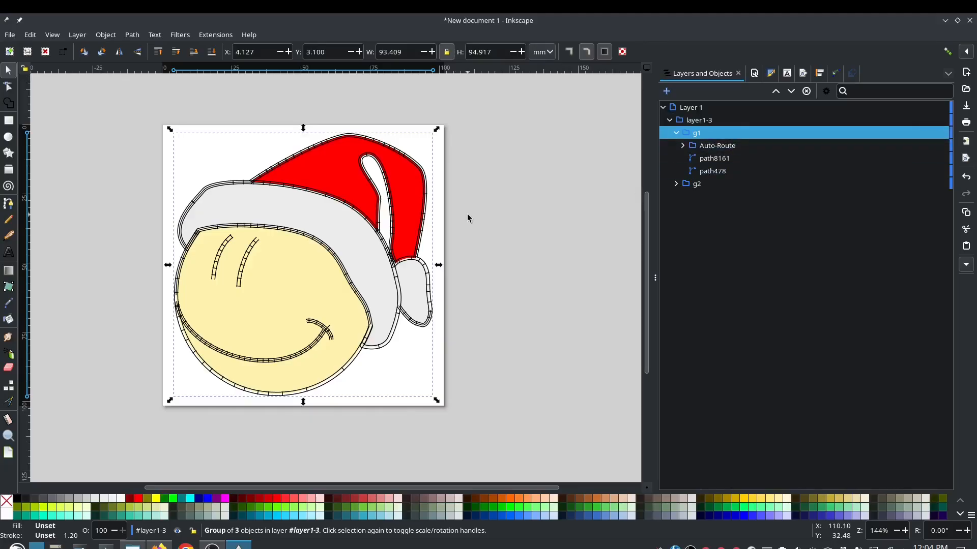
Step: Open Ink/Stitch's Params for group g1 and set the satin columns' zig-zag spacing to 0.37 mm per cycle
left_click(224, 36)
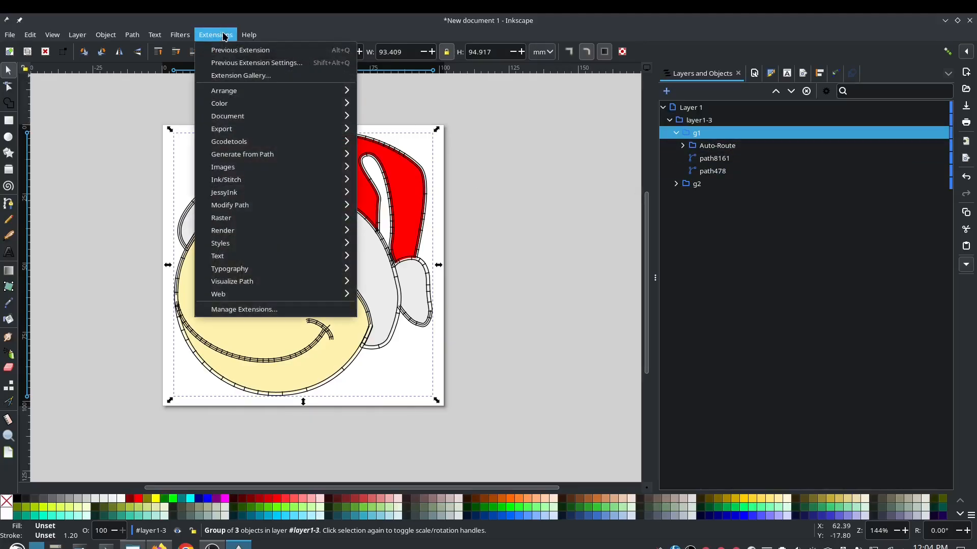
mouse_move(264, 180)
mouse_move(467, 321)
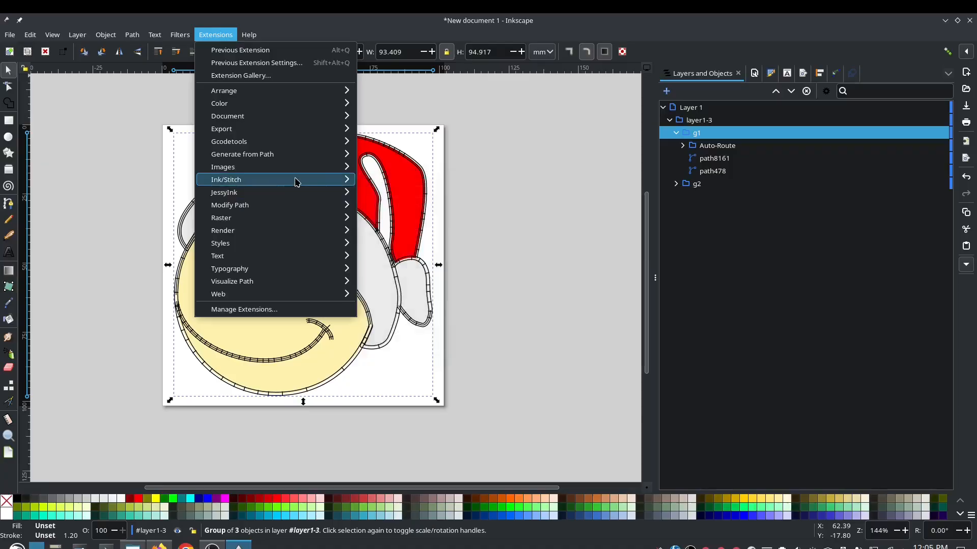
mouse_move(294, 180)
left_click(392, 269)
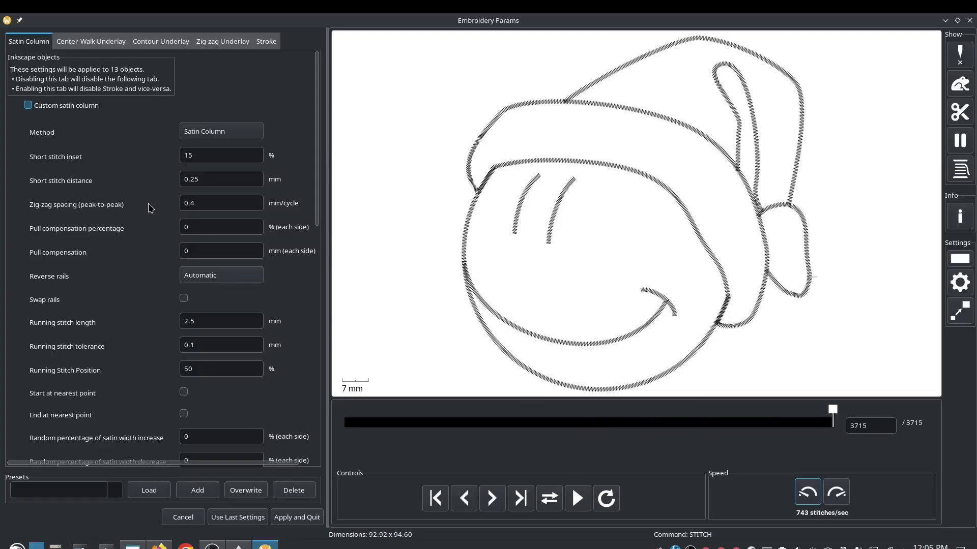
left_click(201, 199)
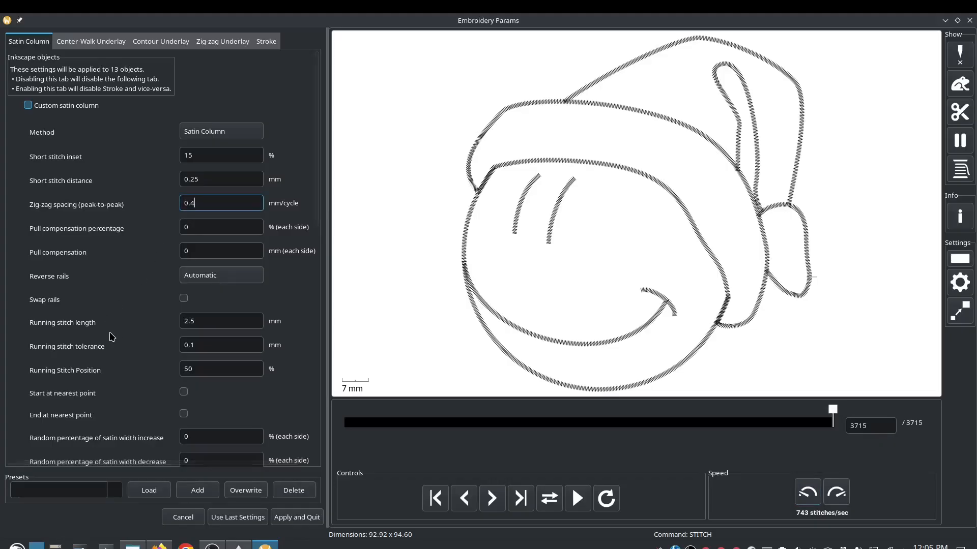
key("BackSpace")
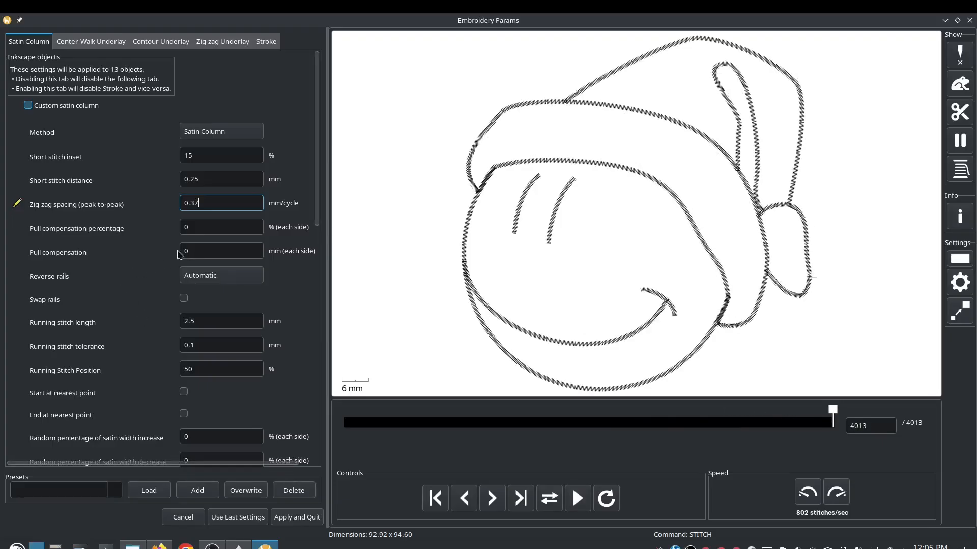
Step: Set the pull compensation of the satin columns to 0.2 mm on each side and apply the parameters
left_click(219, 251)
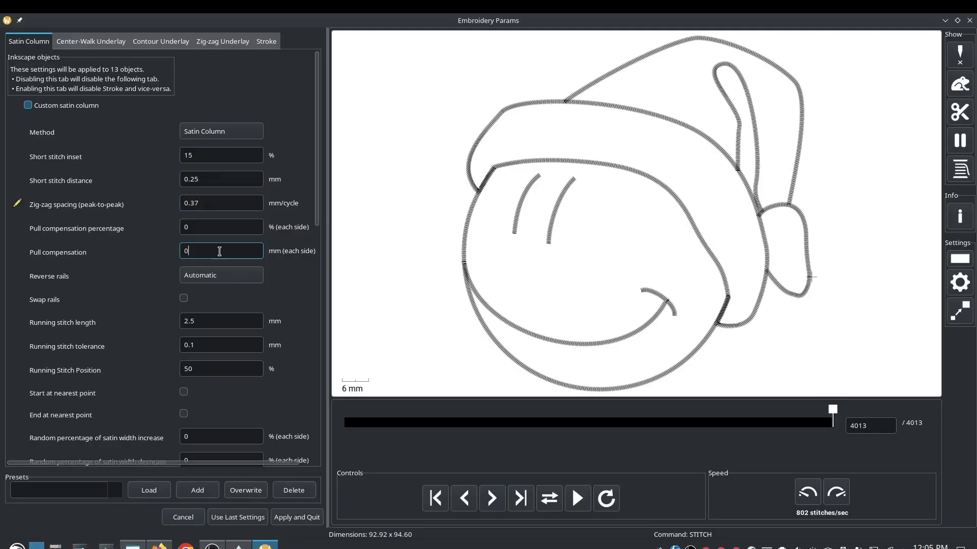
type(".2")
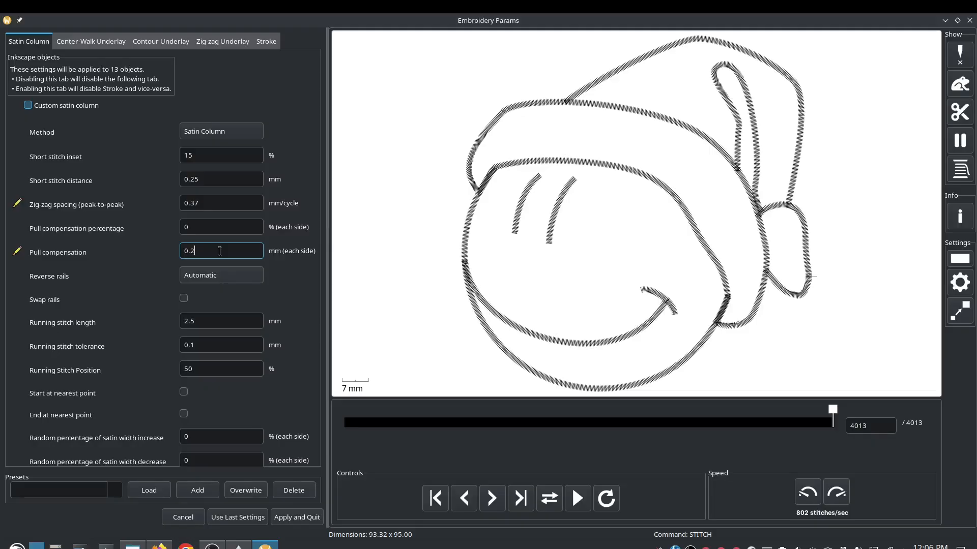
scroll(278, 371, "down", 4)
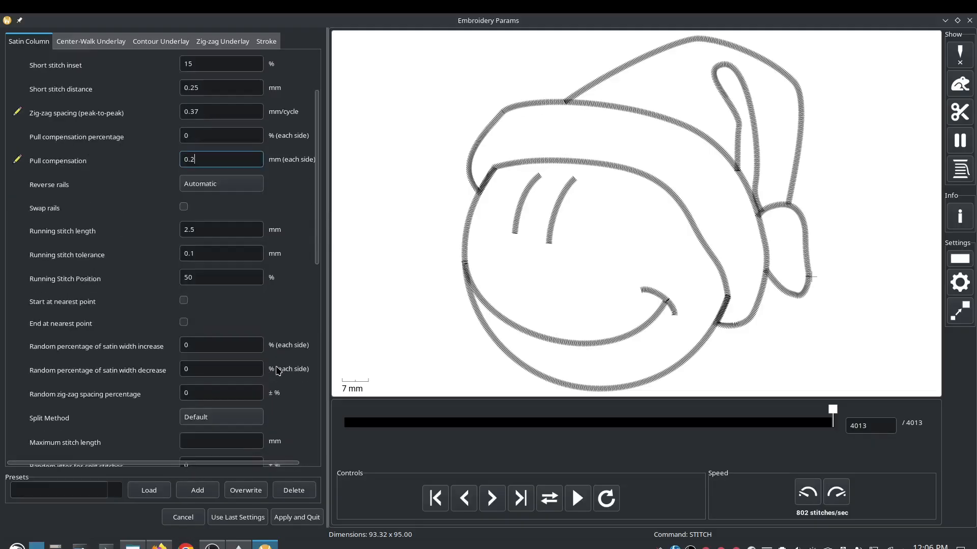
scroll(278, 371, "down", 4)
scroll(291, 399, "down", 4)
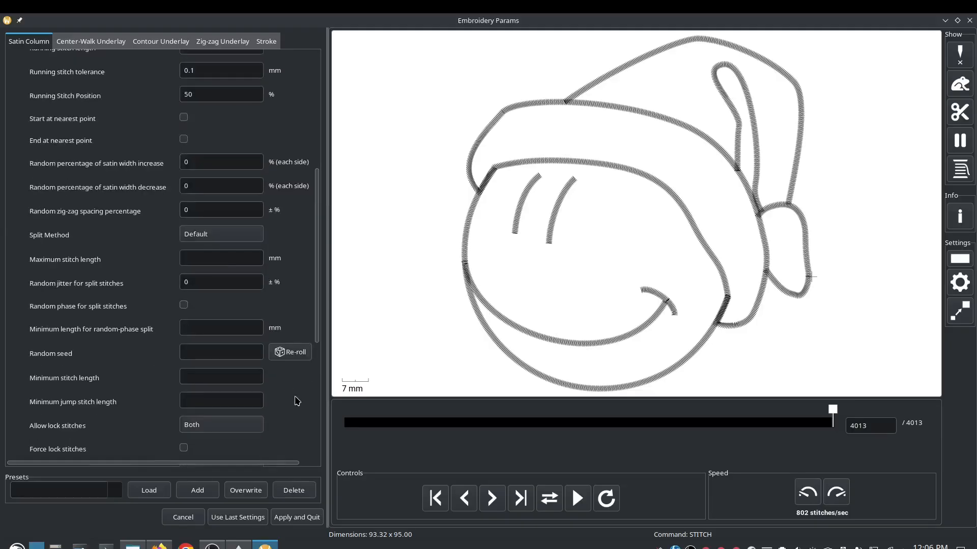
scroll(298, 402, "down", 6)
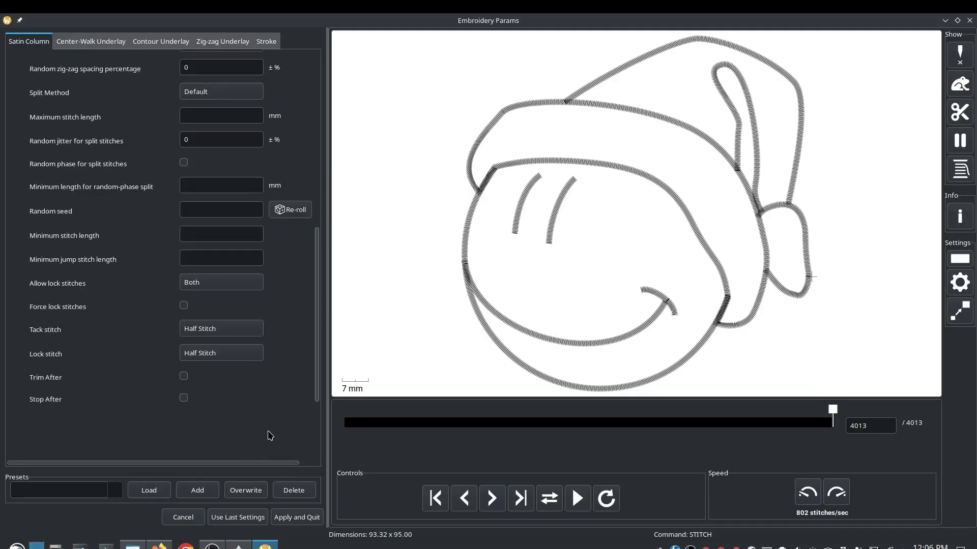
scroll(270, 436, "up", 2)
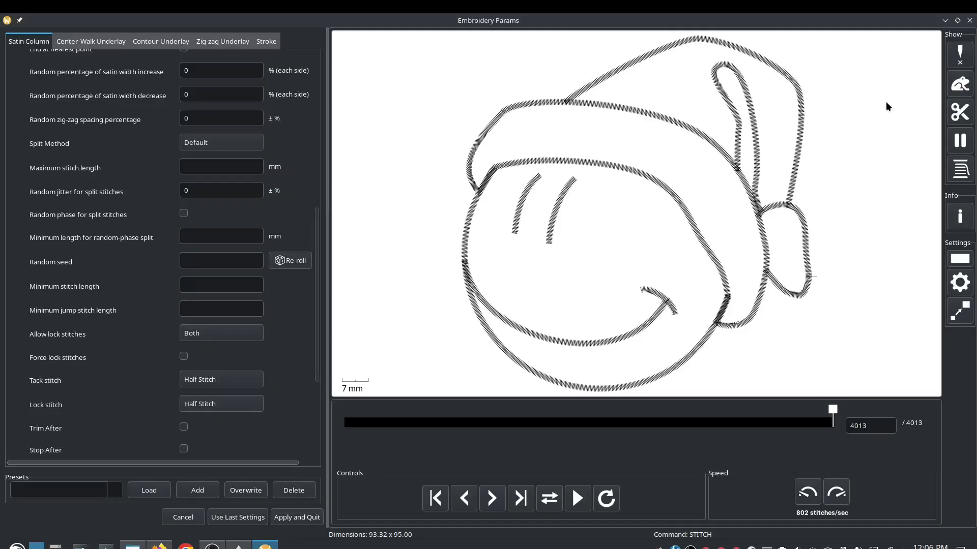
left_click(296, 517)
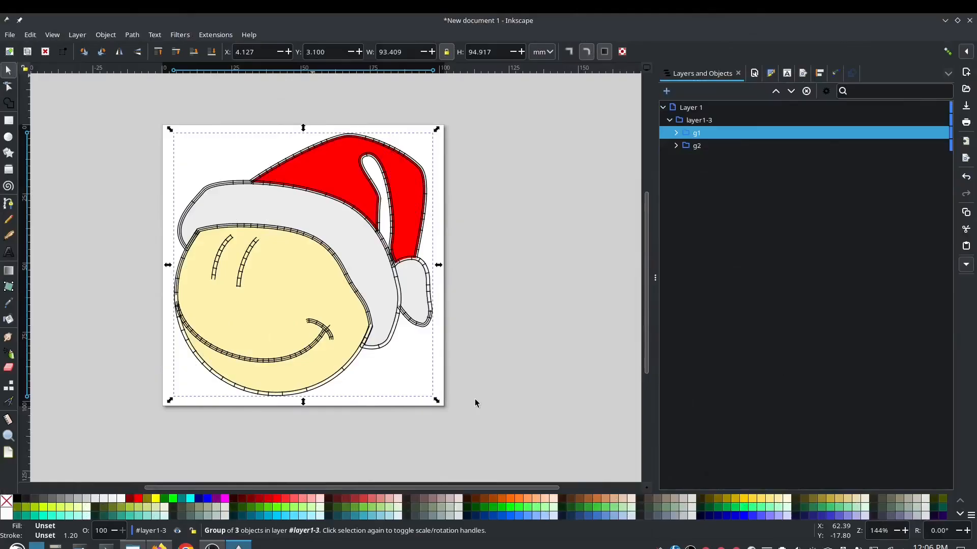
Step: Enable Trim After in Ink/Stitch's Params for the two eye satin columns path8161 and path478, and apply it
left_click(676, 132)
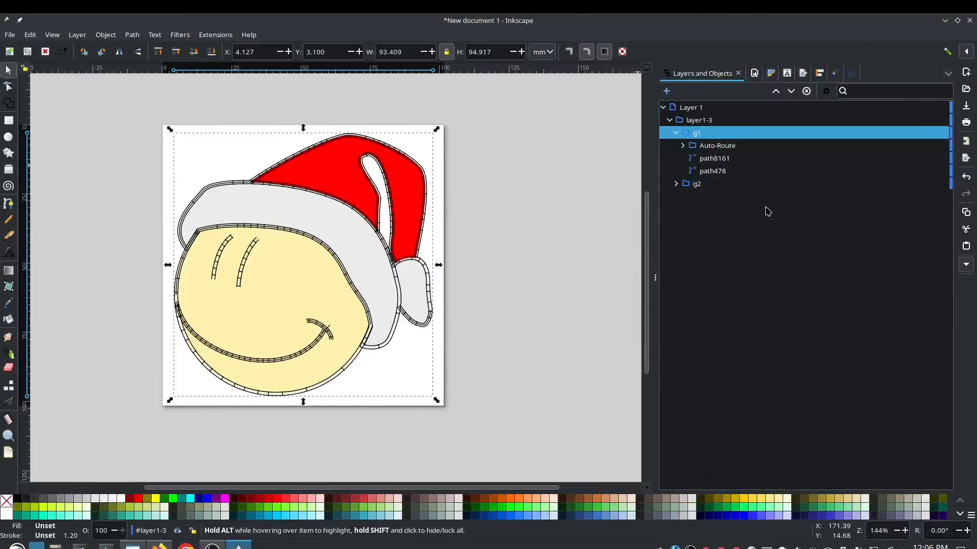
left_click(706, 172)
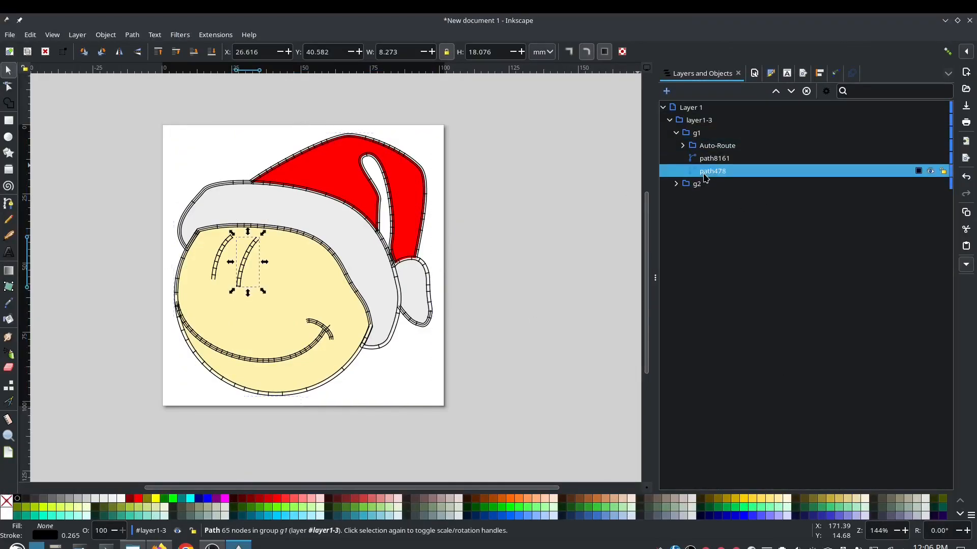
left_click(683, 146)
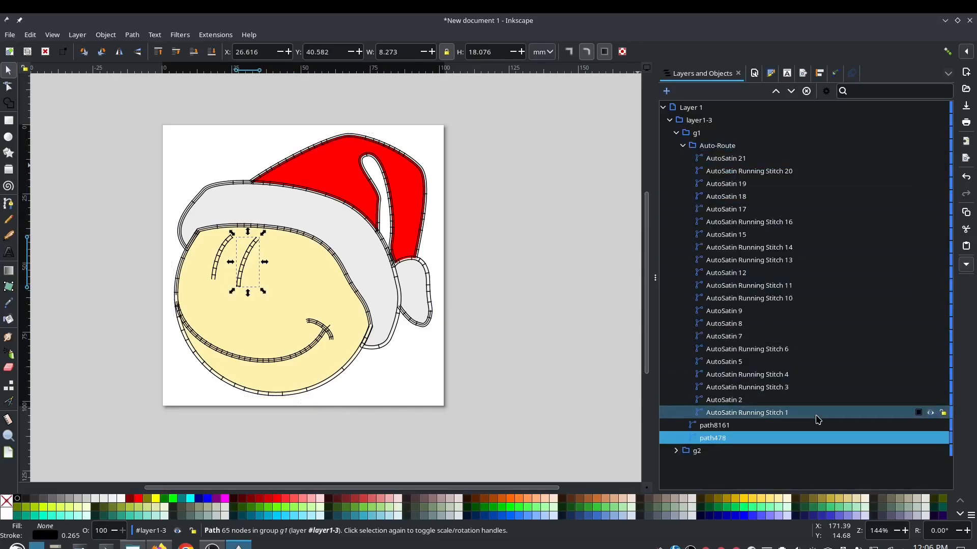
left_click(715, 426, "shift")
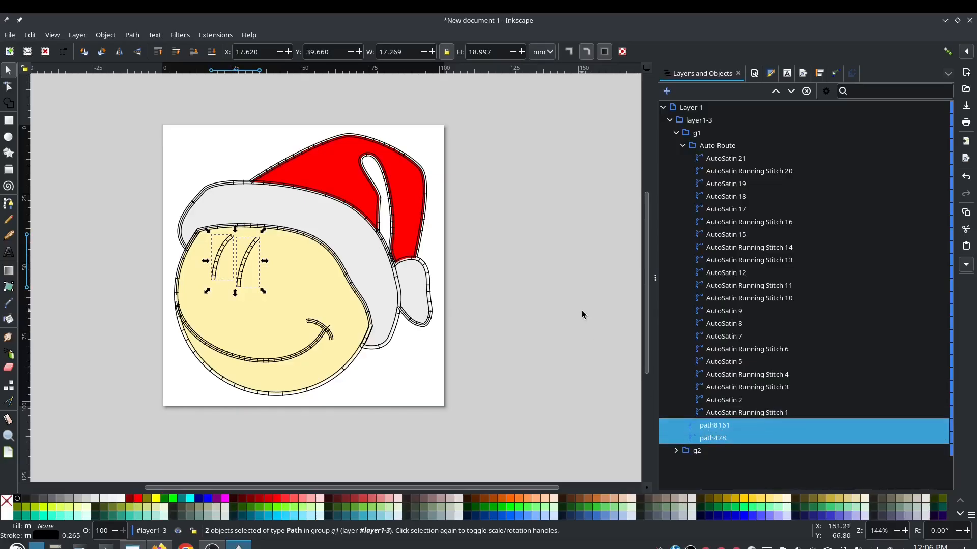
left_click(215, 35)
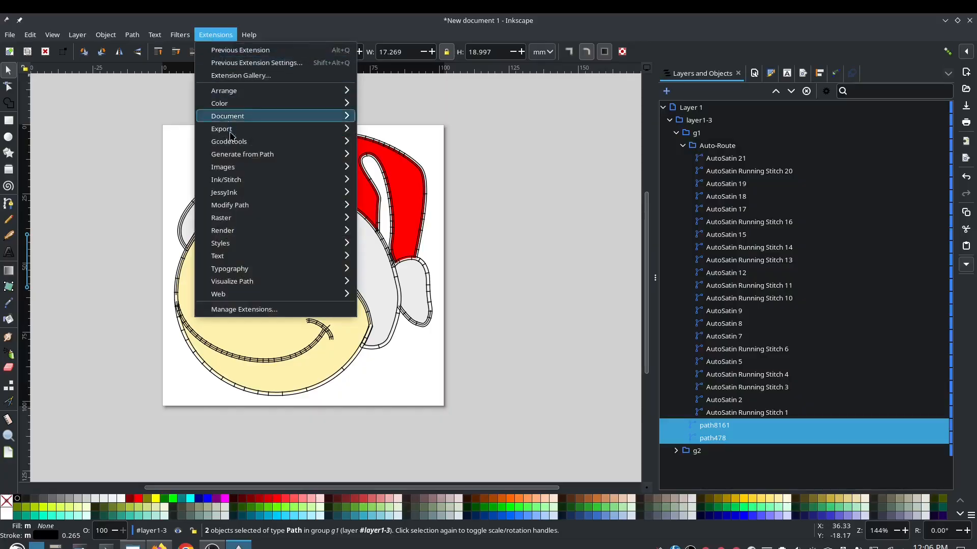
mouse_move(230, 181)
left_click(399, 269)
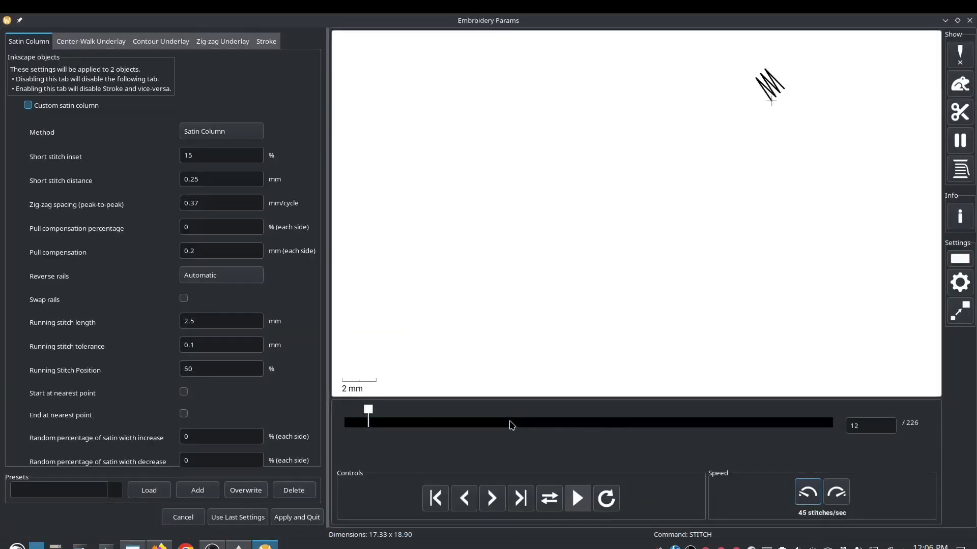
scroll(92, 363, "down", 2)
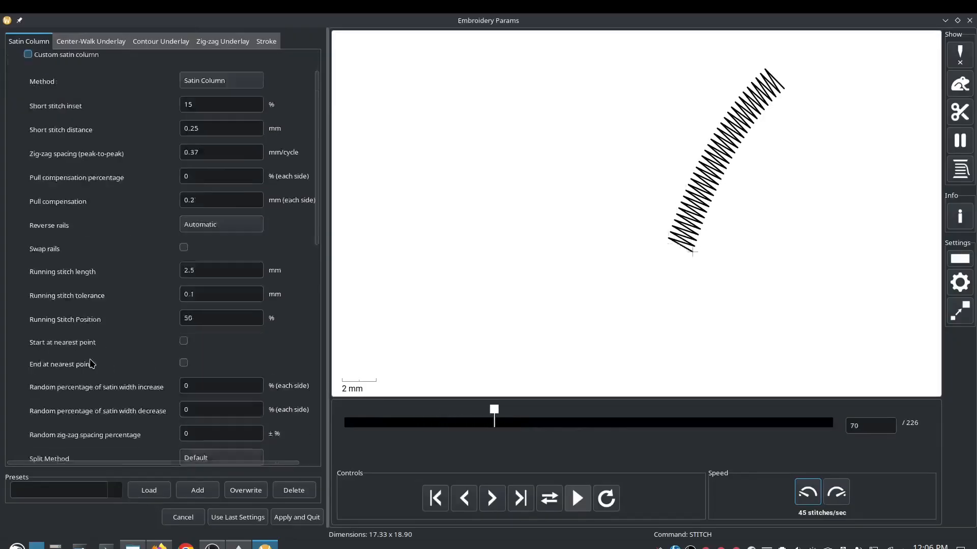
scroll(92, 363, "down", 8)
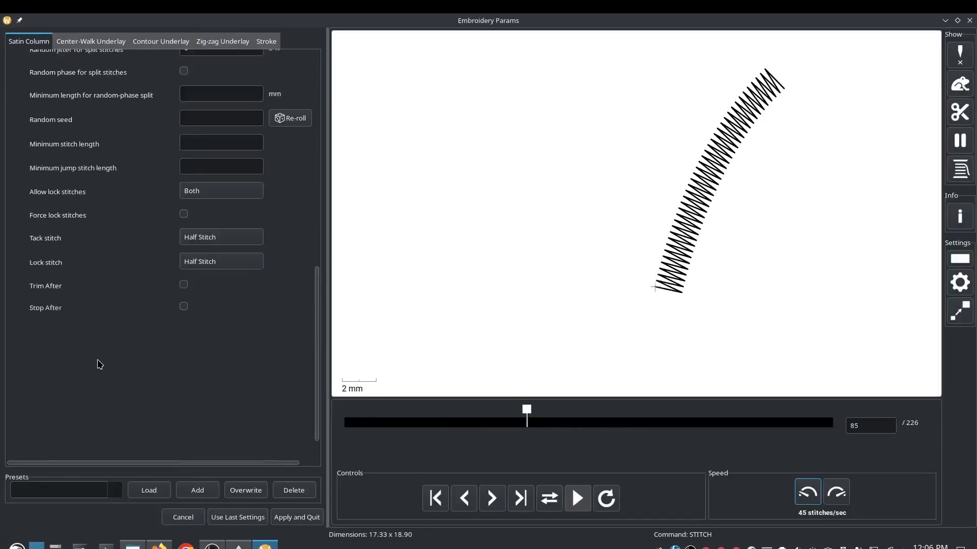
left_click(183, 285)
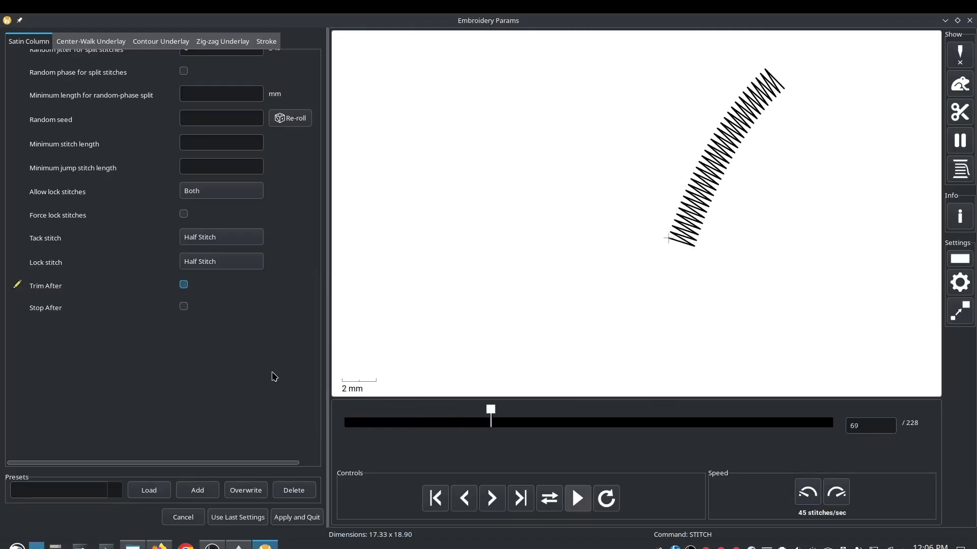
left_click(297, 517)
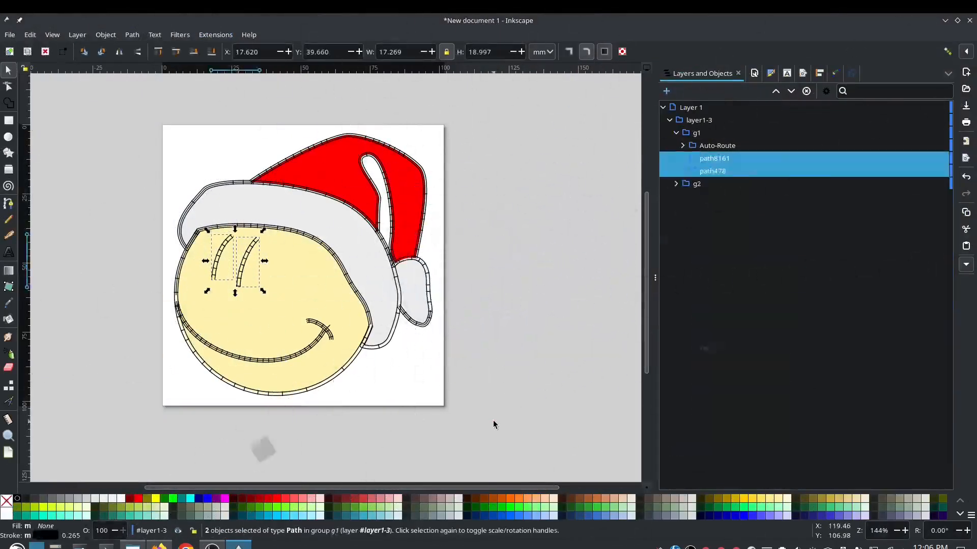
left_click(533, 384)
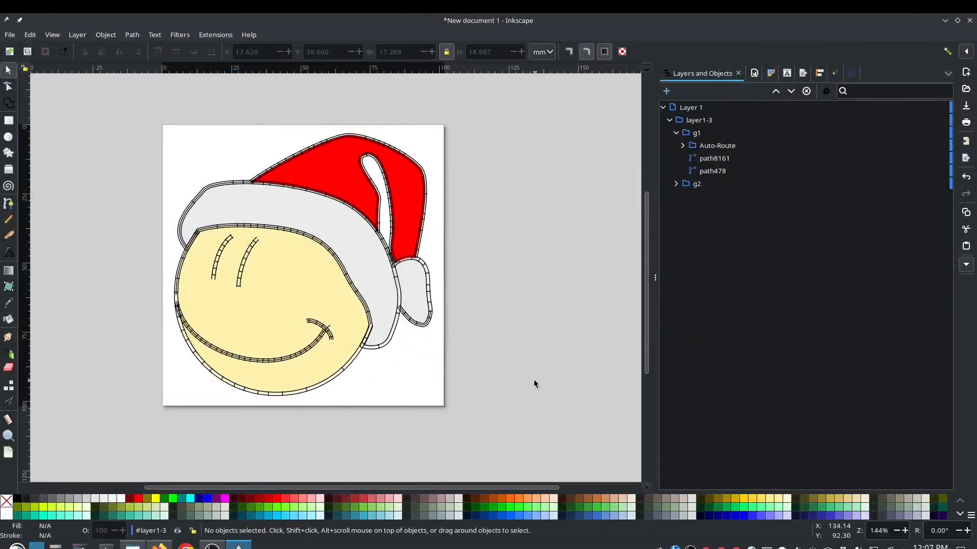
Step: Expand group g2 and examine which part of the smiley its red, brim and pom-pom fill paths cover
left_click(375, 265)
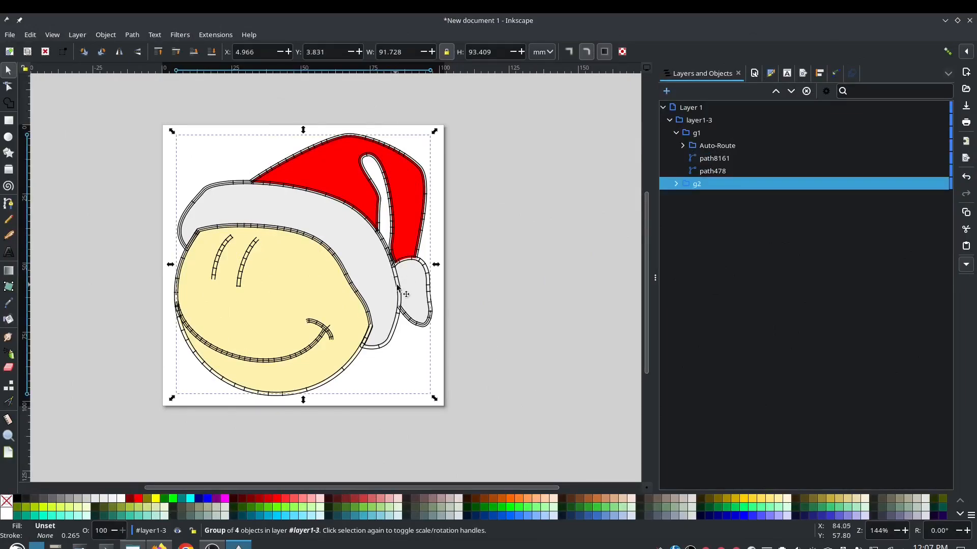
left_click(676, 184)
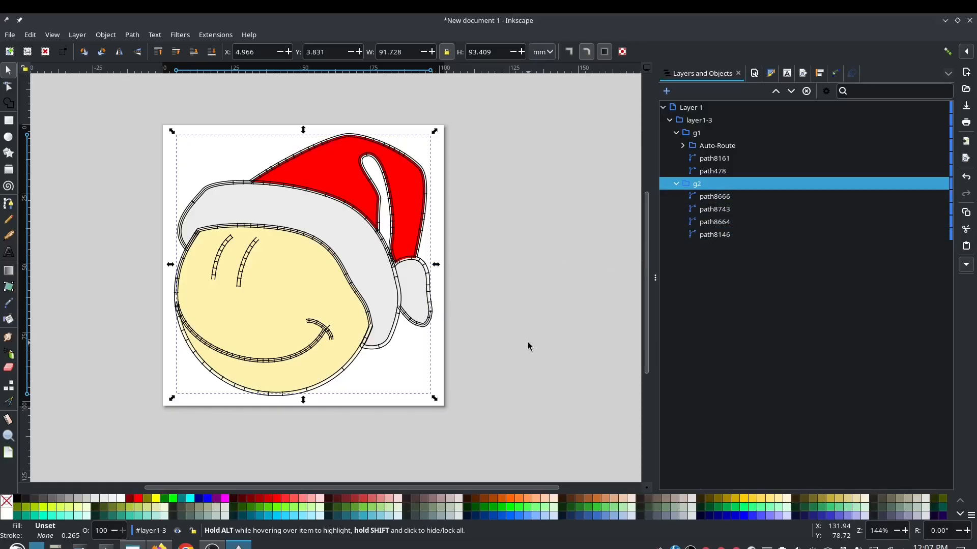
left_click(732, 223)
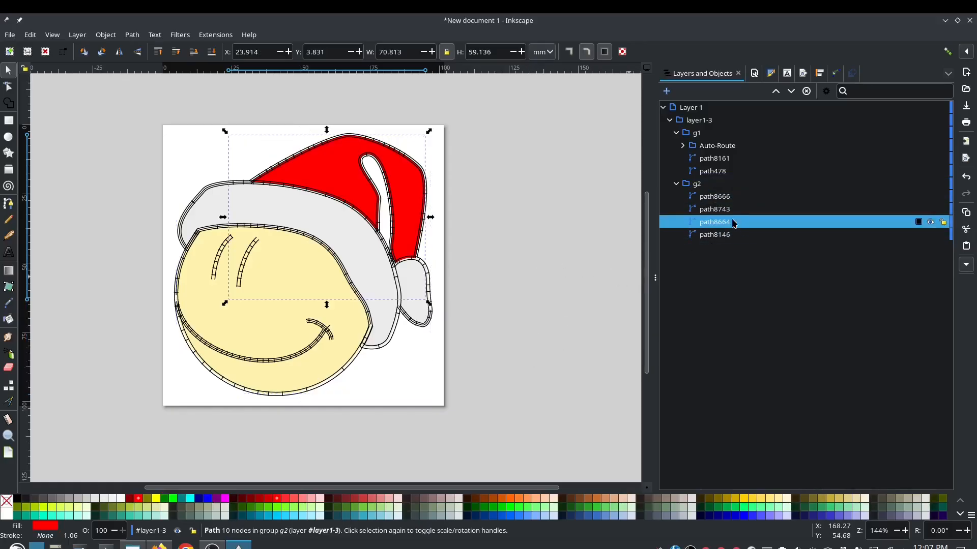
left_click(731, 211)
left_click(729, 197)
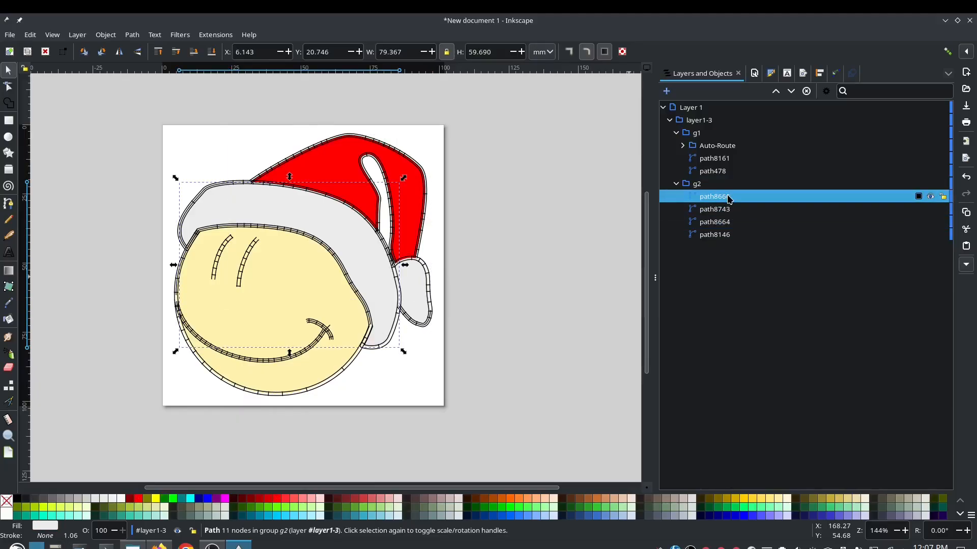
left_click(728, 210)
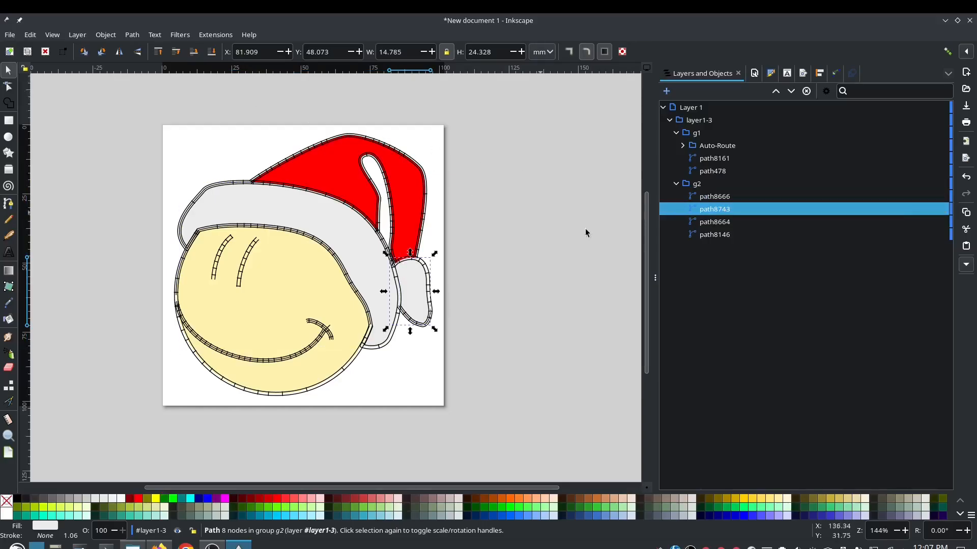
Step: Temporarily hide the pom-pom and hat-brim fills to examine how far the fills beneath them extend, and show both again
left_click(931, 210)
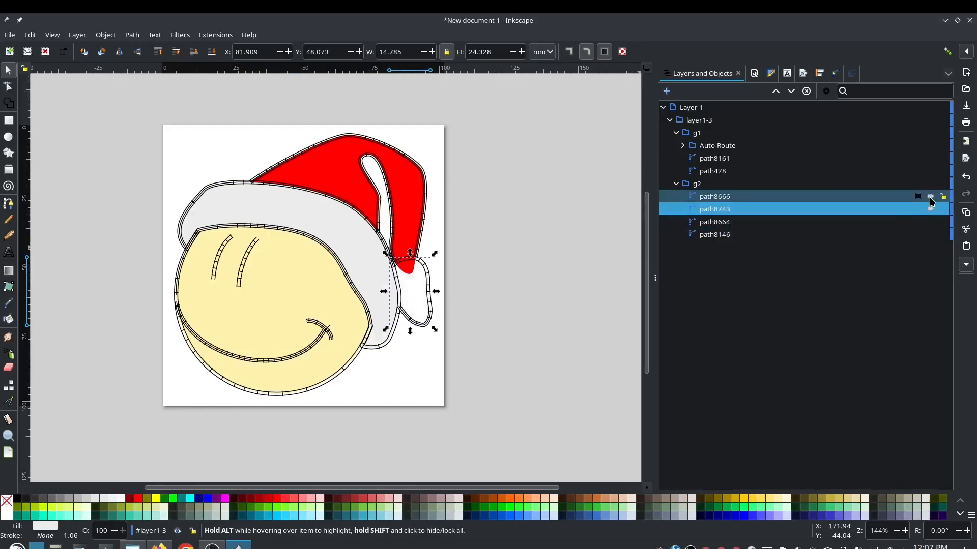
left_click(931, 197)
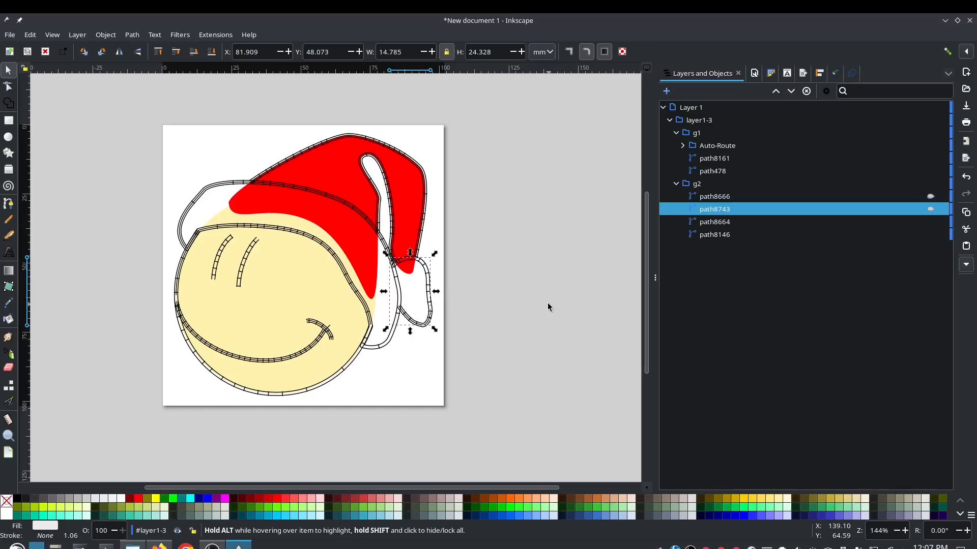
left_click(929, 211)
left_click(930, 198)
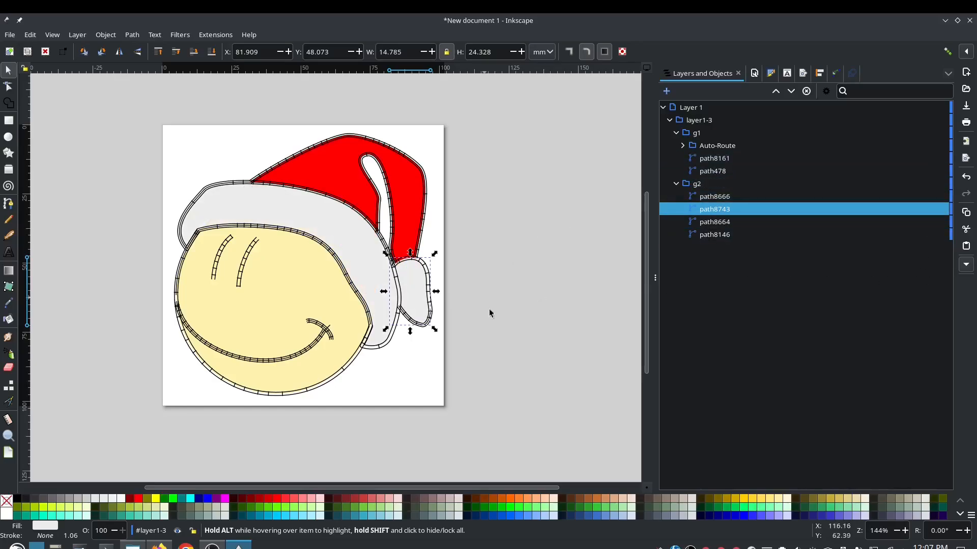
left_click(496, 268)
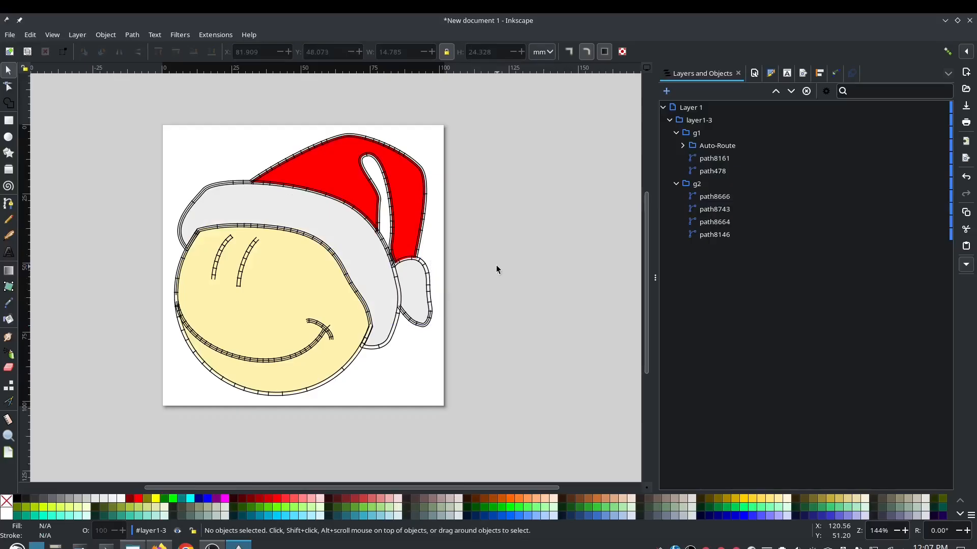
Step: Flatten the overlapping fill paths of group g2 so that no fill extends beneath another
left_click(326, 173)
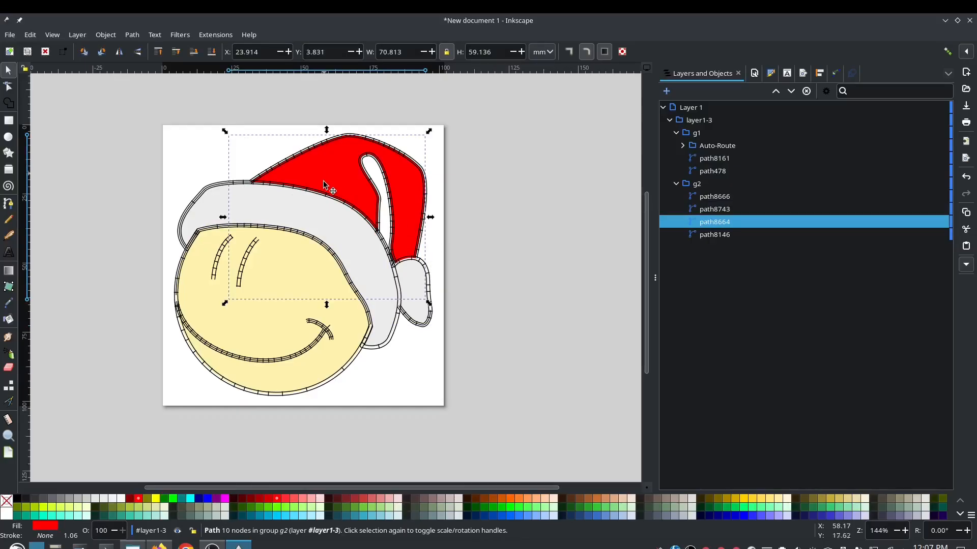
left_click(199, 211)
left_click(333, 173)
left_click(214, 211)
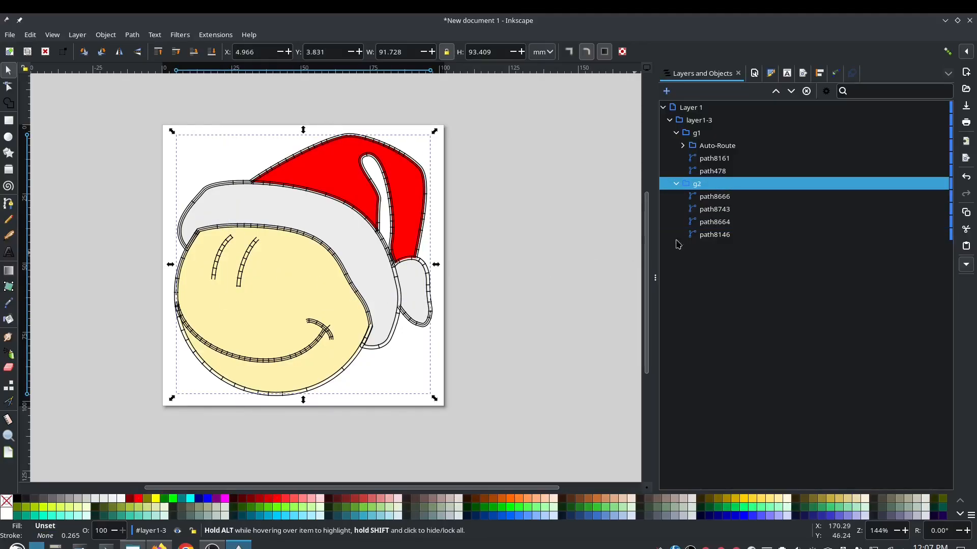
left_click(735, 223)
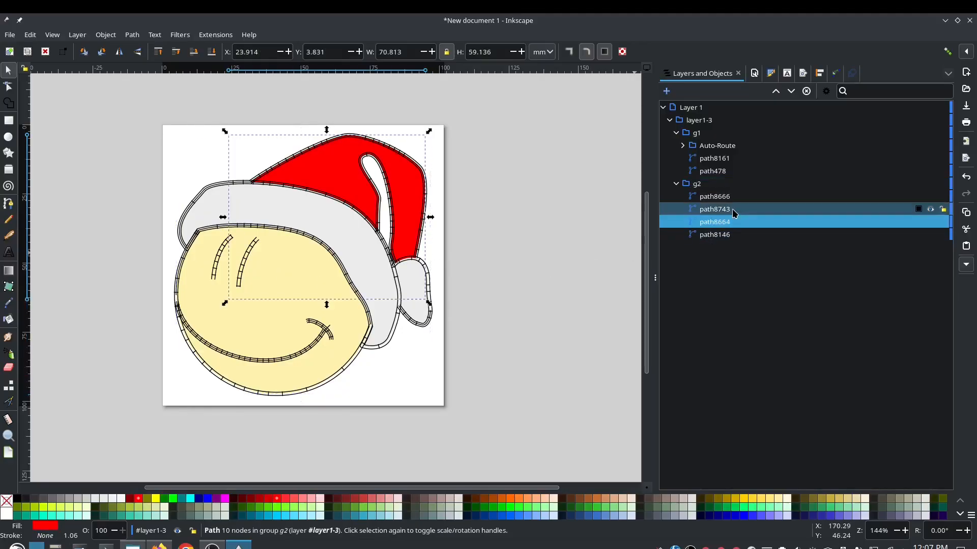
left_click(697, 184)
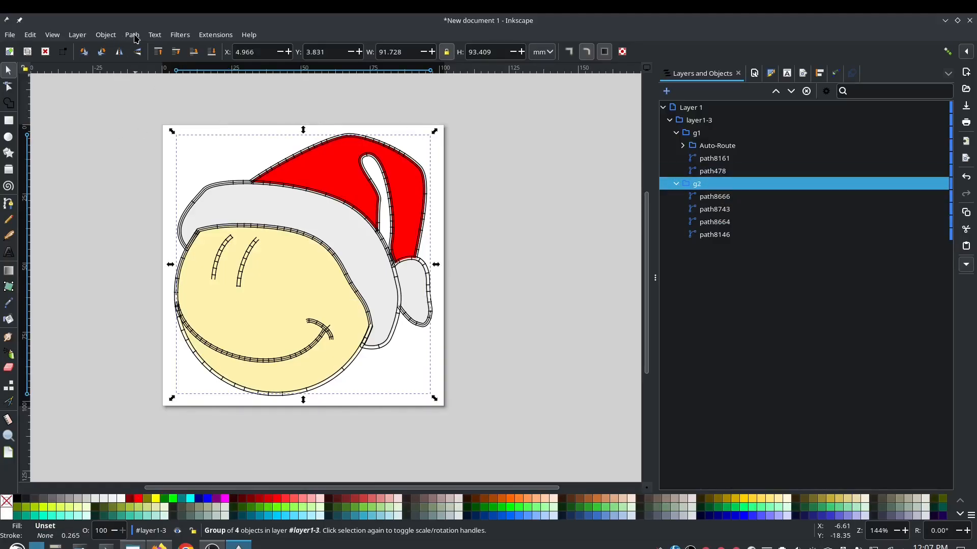
left_click(110, 39)
mouse_move(132, 34)
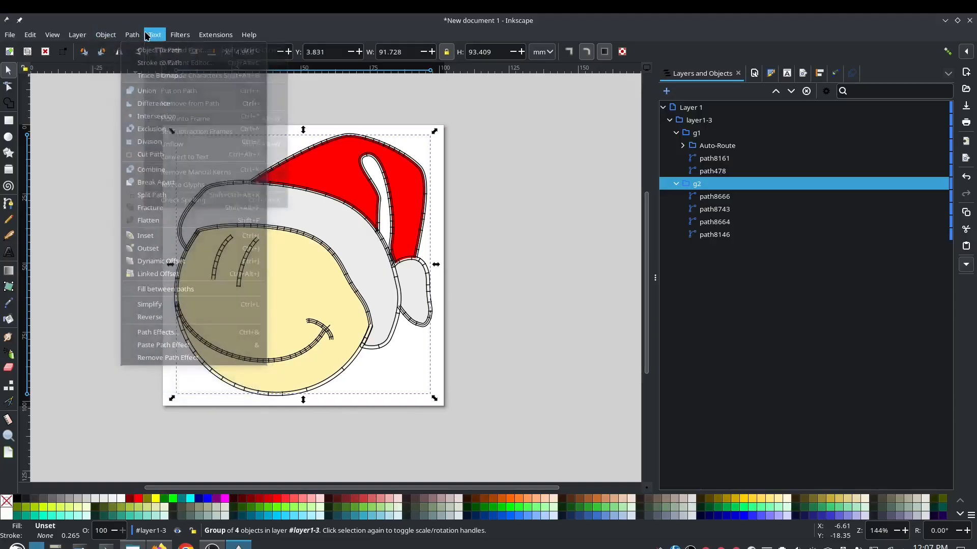
left_click(147, 223)
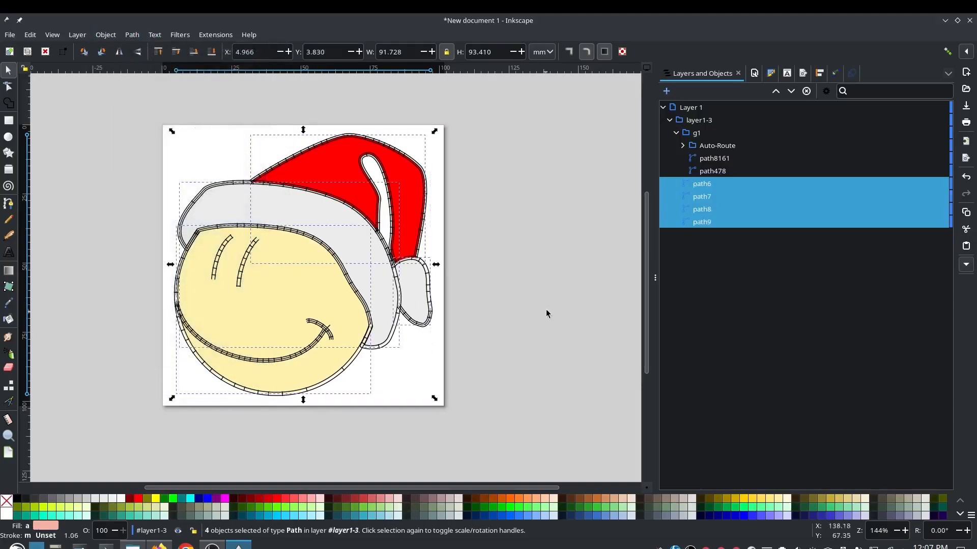
left_click(512, 263)
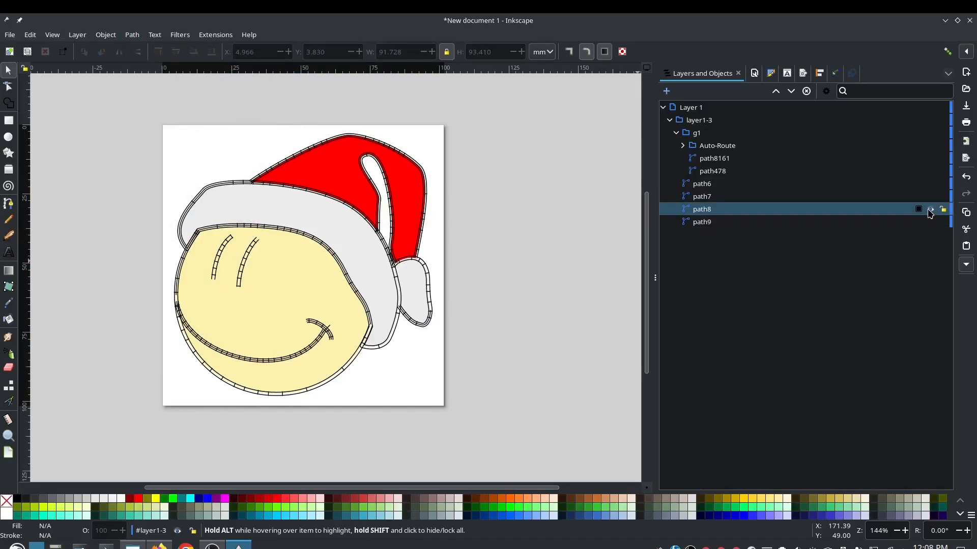
Step: Temporarily hide each of the four flattened fill paths in turn to examine which area each one covers
left_click(930, 197)
left_click(930, 197)
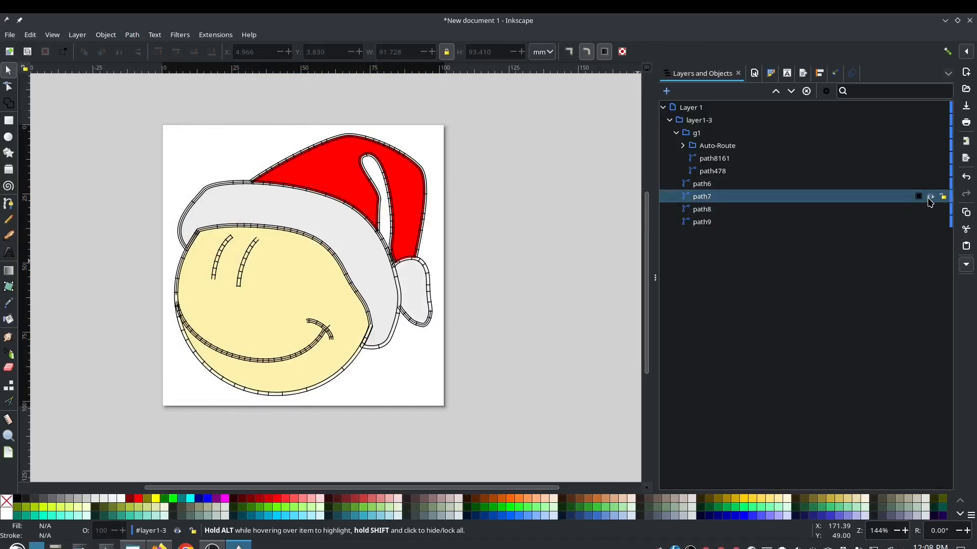
left_click(930, 184)
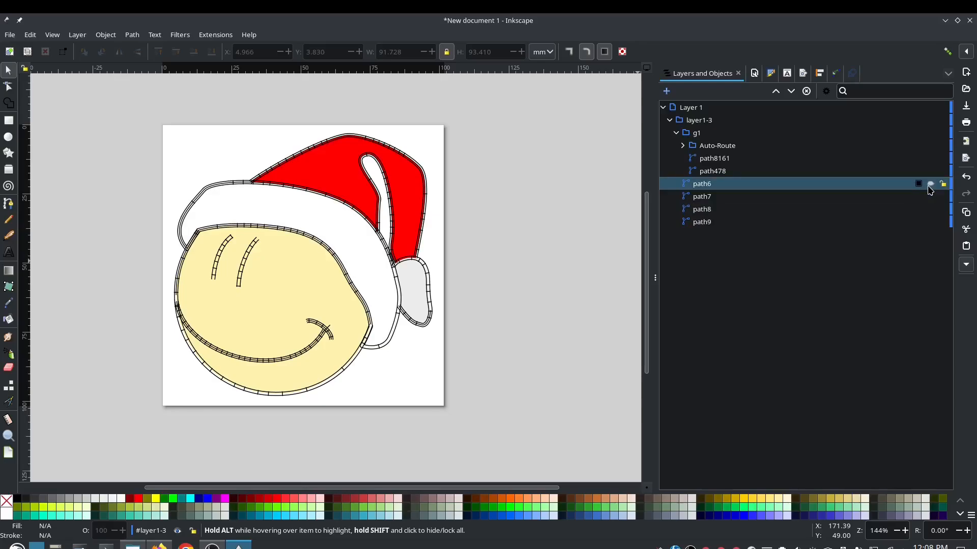
left_click(929, 185)
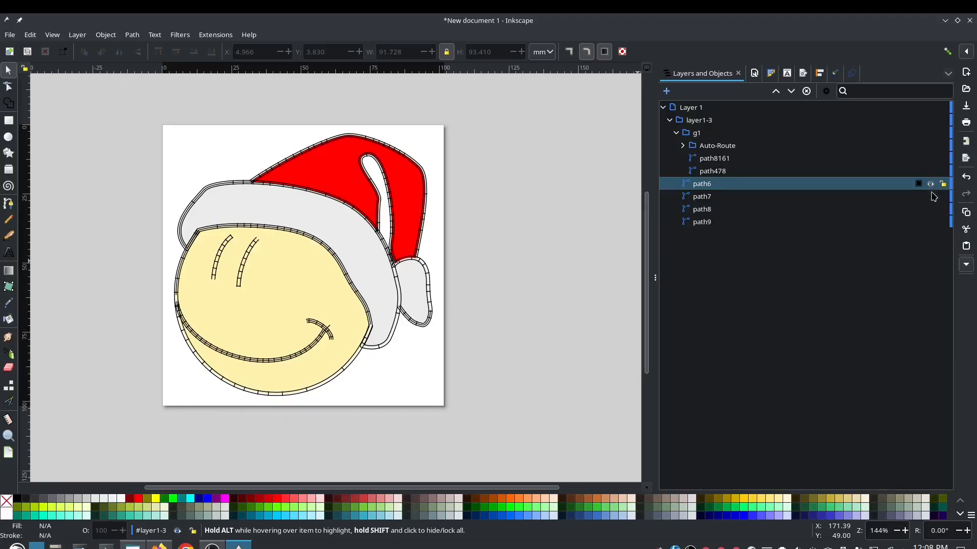
left_click(930, 210)
left_click(930, 210)
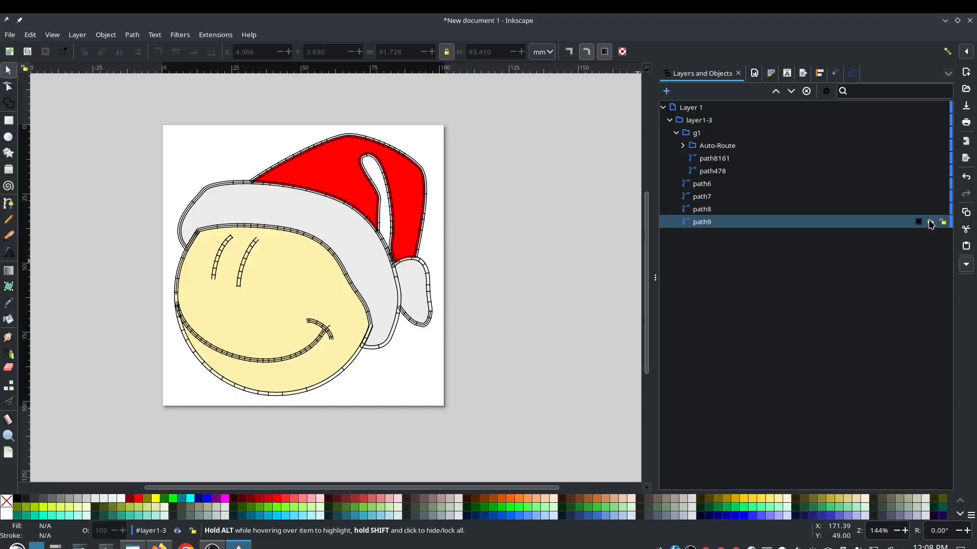
left_click(931, 223)
left_click(930, 222)
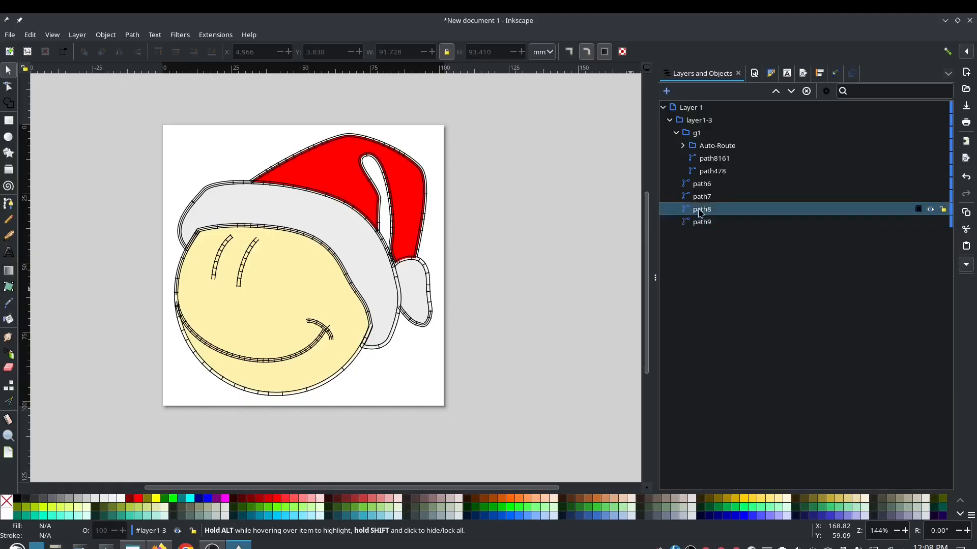
Step: Enable Trim After for the pom-pom fill path7 in Ink/Stitch's Params and apply it
left_click(747, 196)
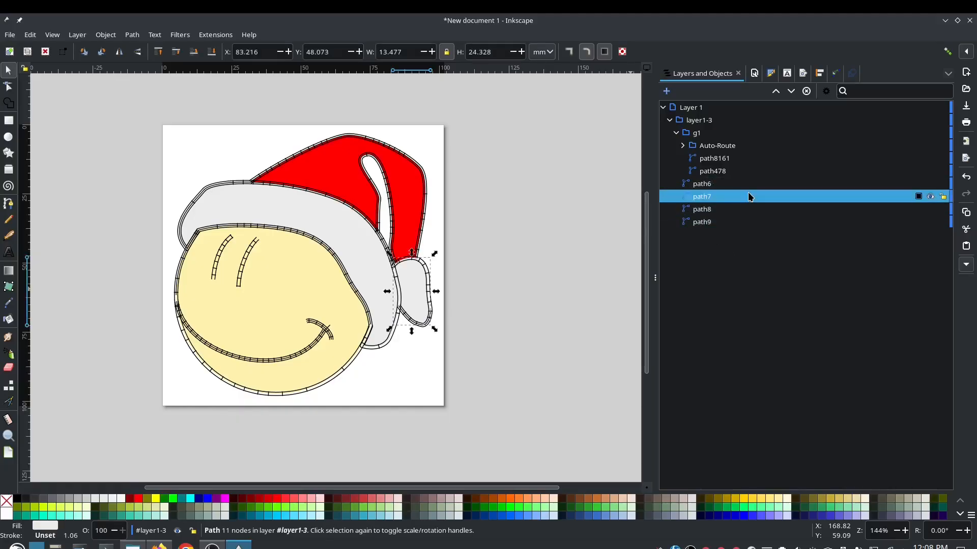
left_click(928, 185)
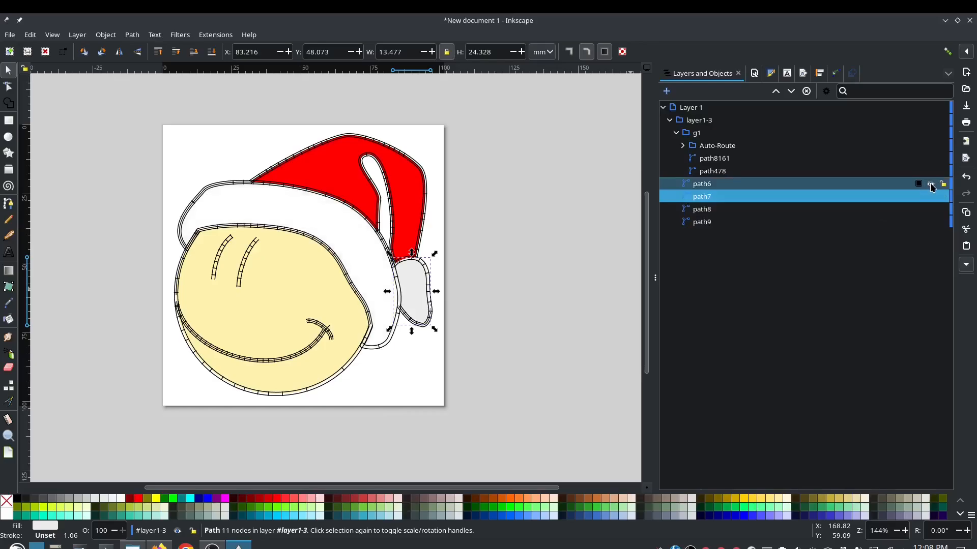
left_click(928, 184)
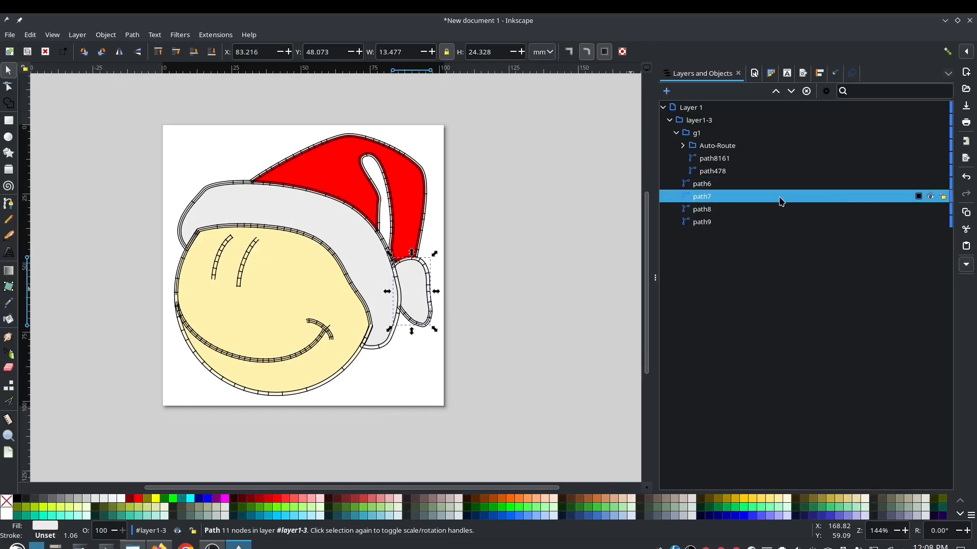
left_click(219, 35)
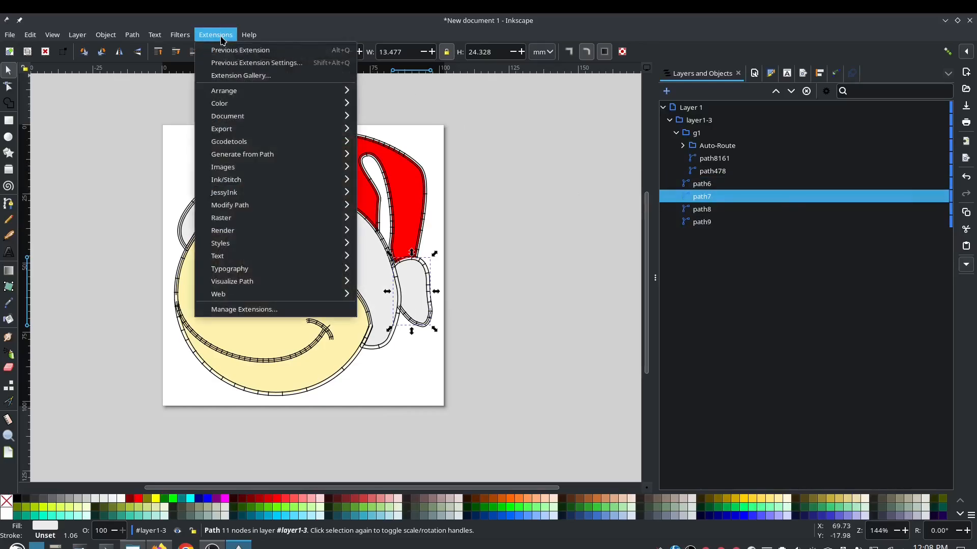
mouse_move(222, 183)
left_click(387, 268)
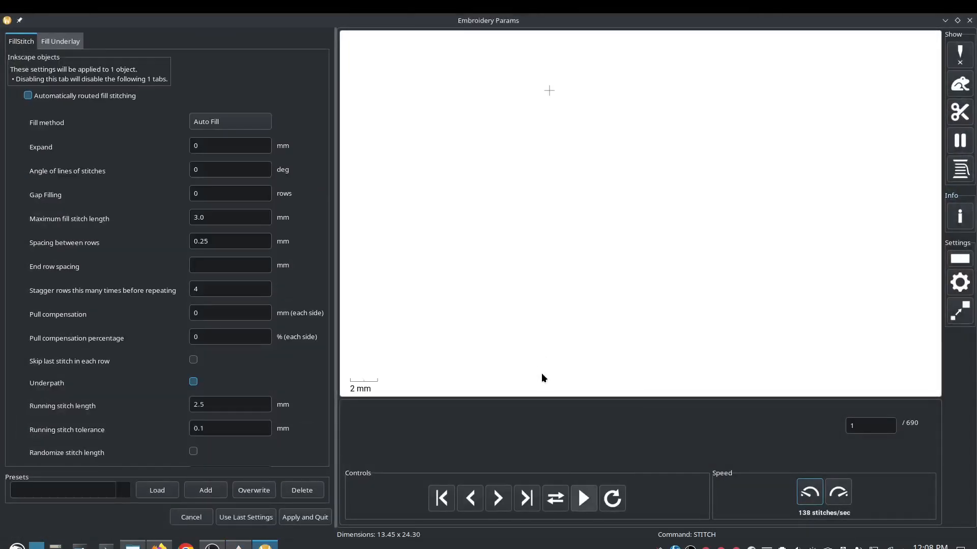
scroll(235, 381, "down", 10)
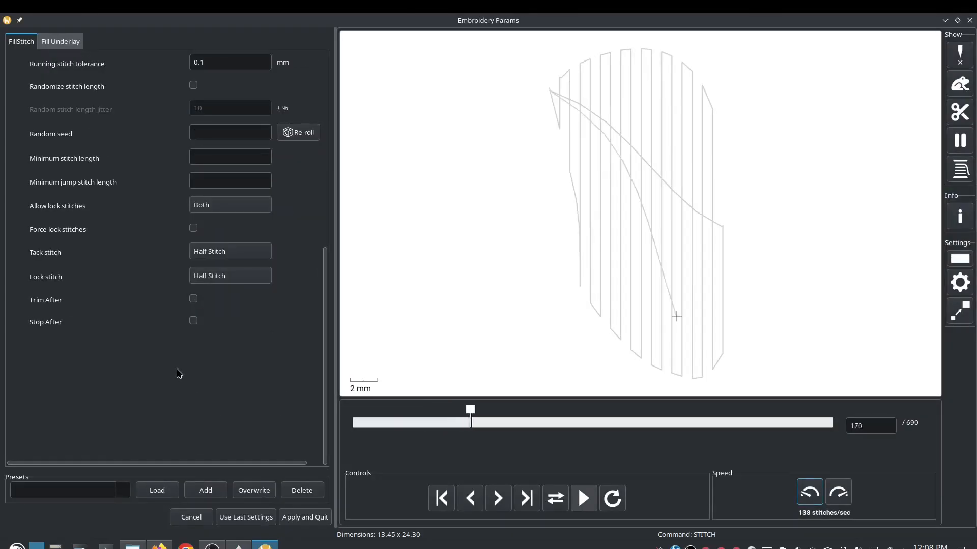
left_click(193, 298)
left_click(304, 518)
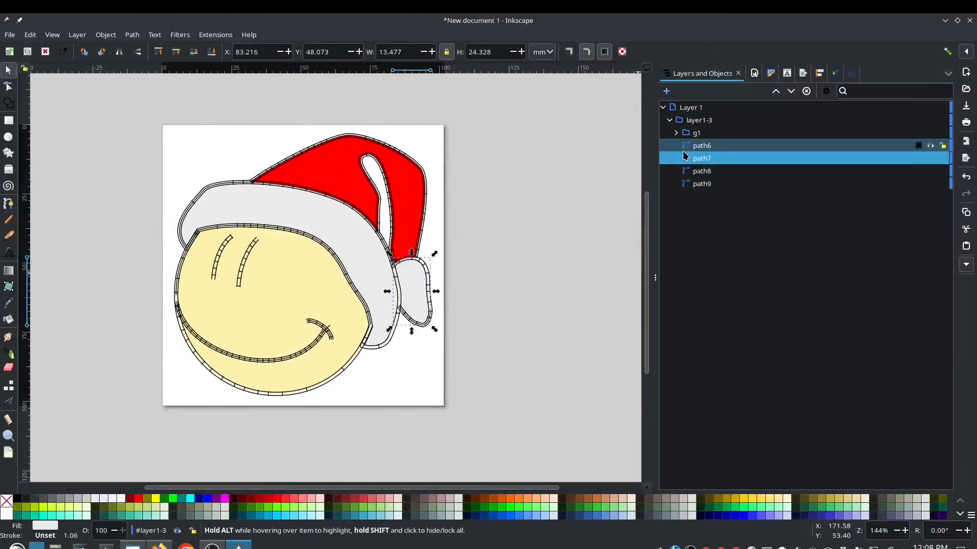
Step: Open Ink/Stitch's Params for path6 through path9, try a fill underlay row spacing of 1 mm, and set it to 3 mm
left_click(706, 148)
left_click(718, 185, "shift")
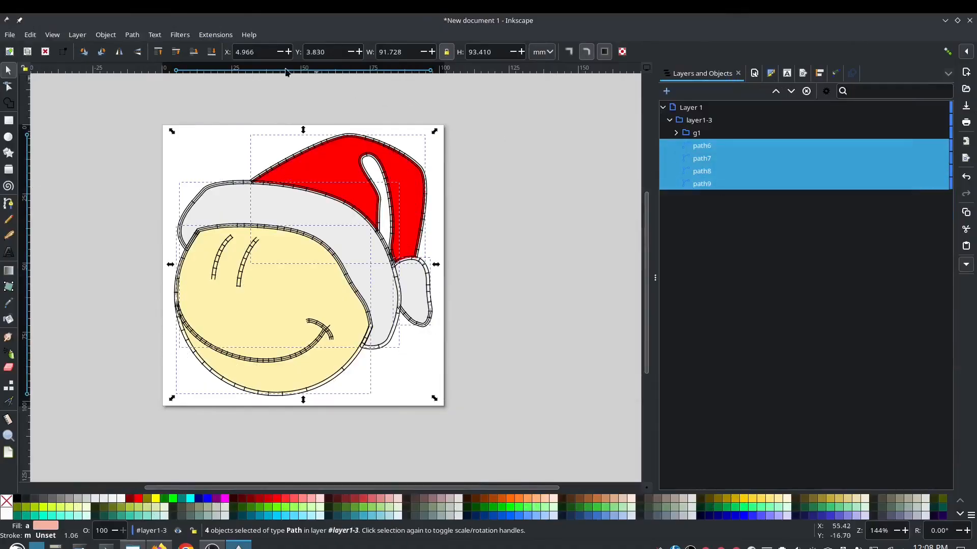
left_click(216, 35)
mouse_move(241, 184)
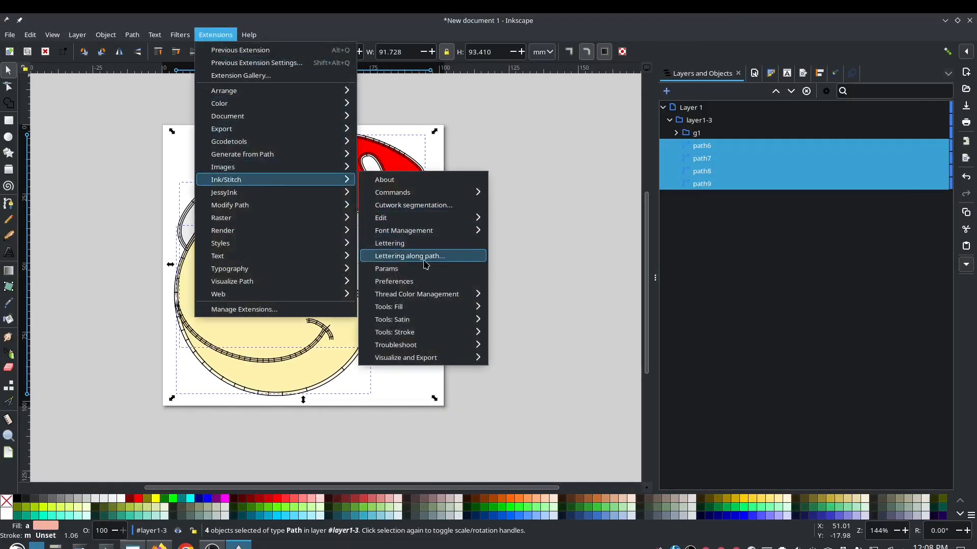
left_click(386, 268)
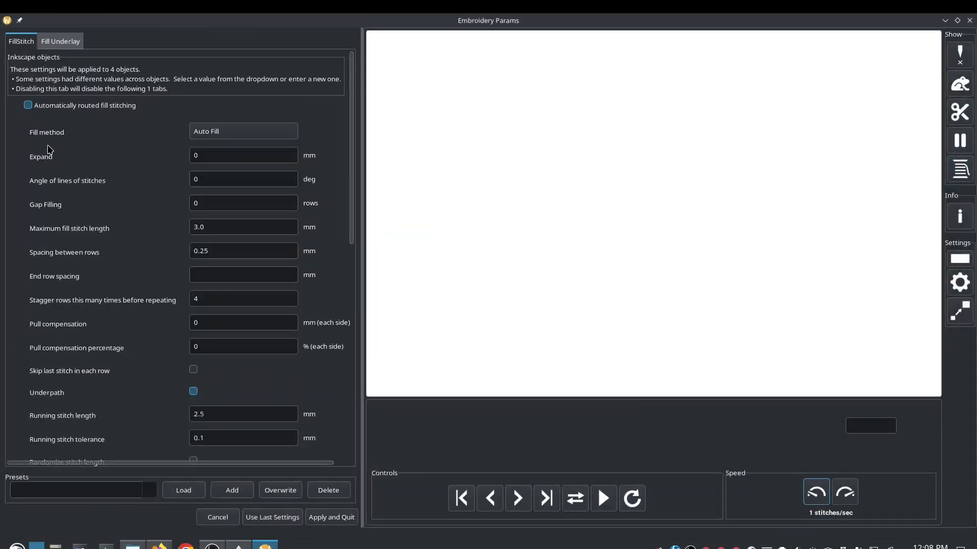
left_click(59, 42)
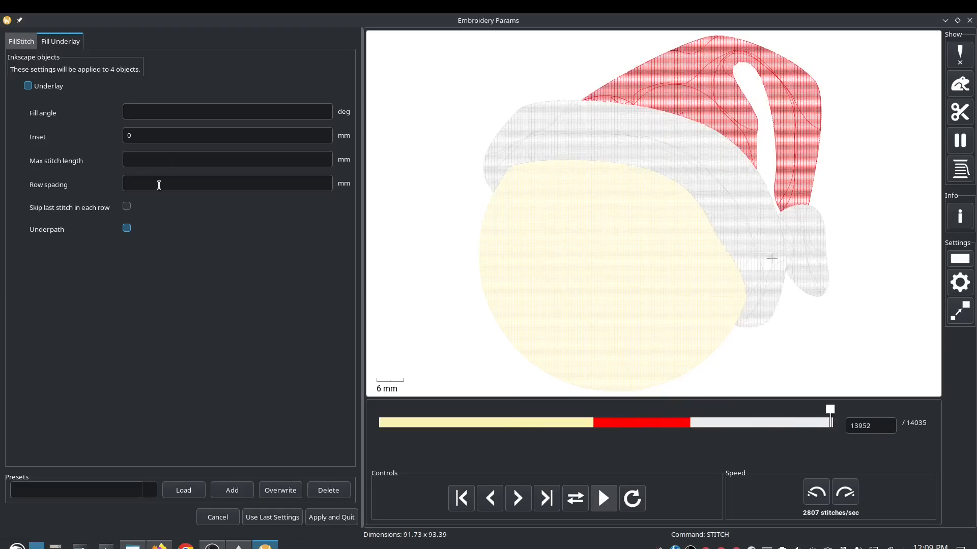
left_click(159, 185)
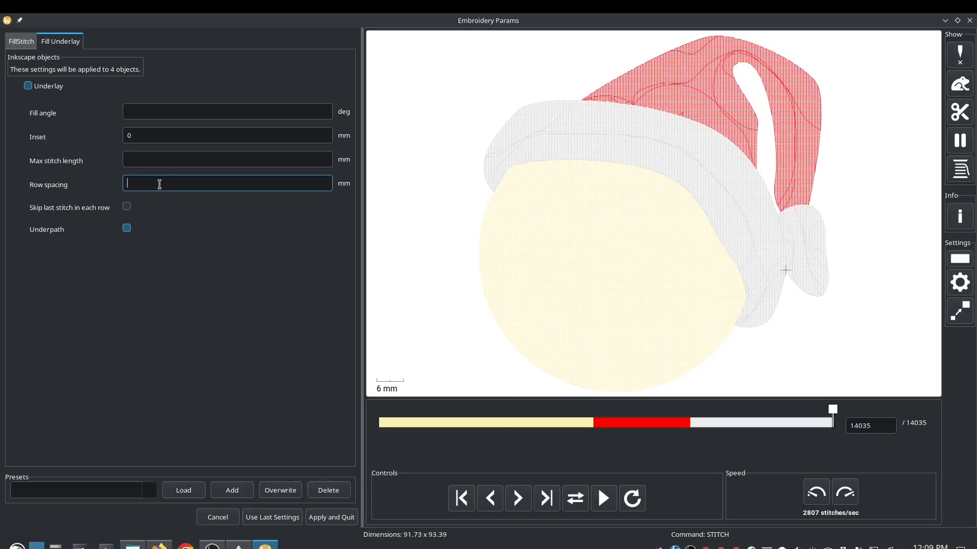
type("1")
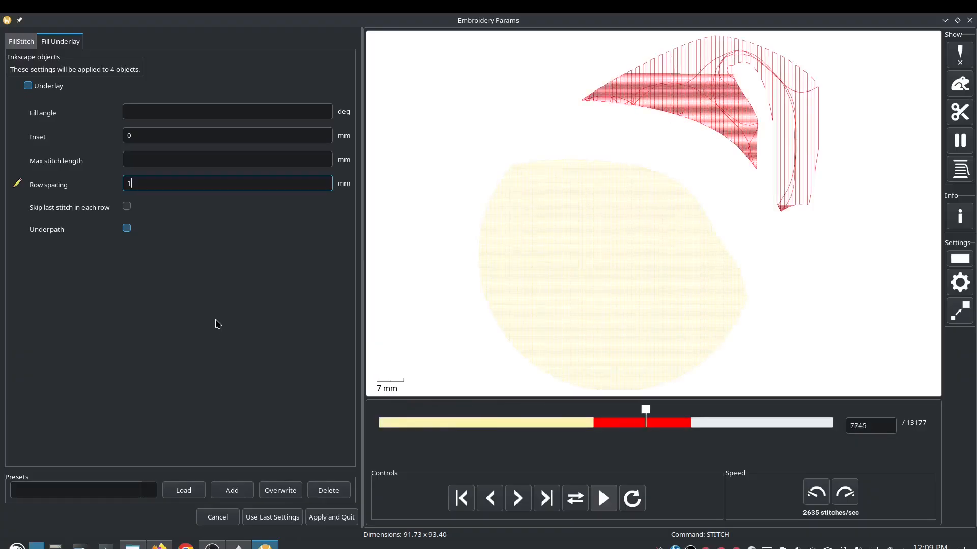
key("BackSpace")
type("3")
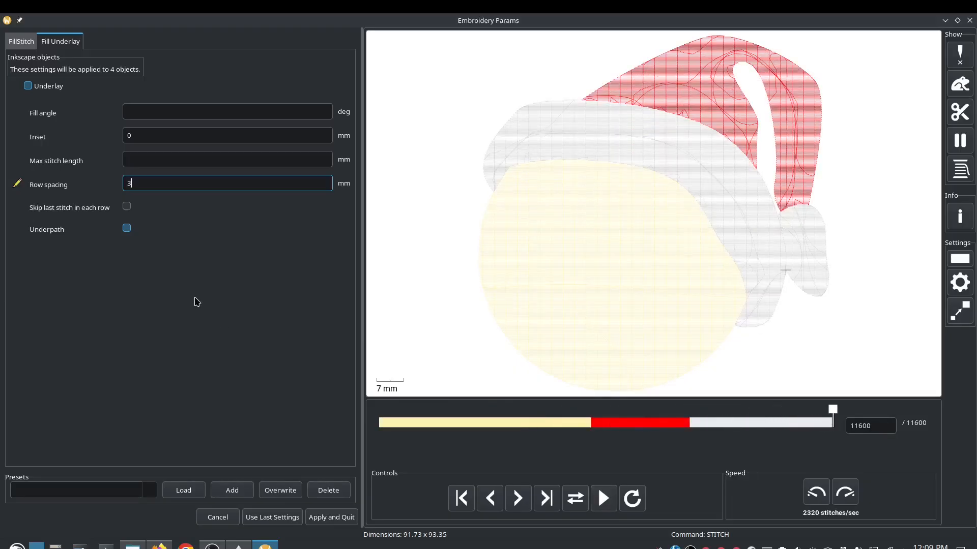
Step: Check the FillStitch settings down to the trim options and apply the parameters to the four fills
left_click(21, 41)
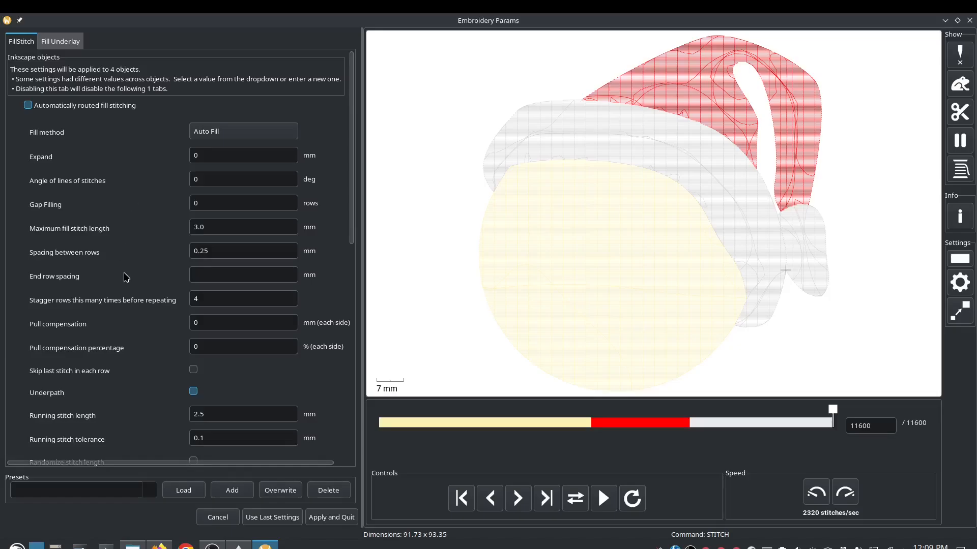
scroll(172, 352, "down", 1)
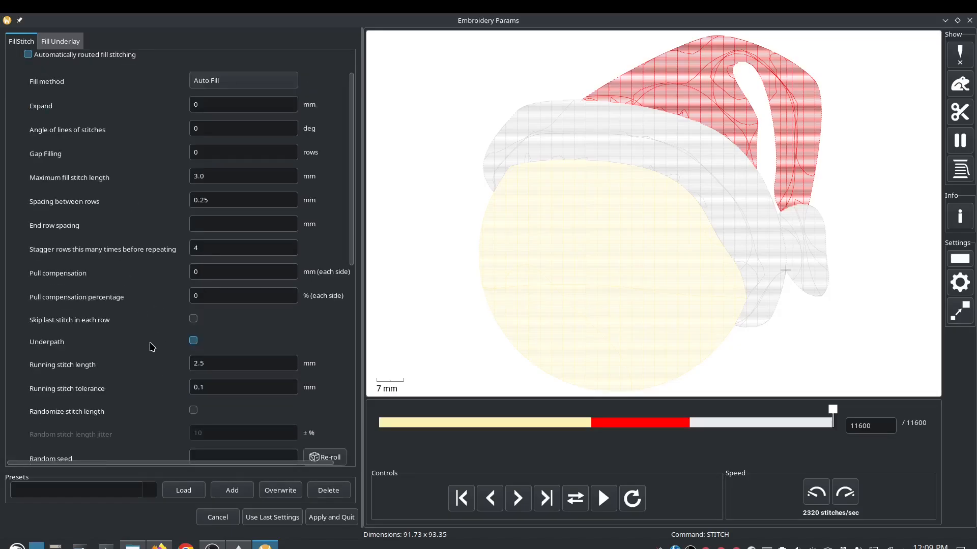
scroll(151, 349, "down", 2)
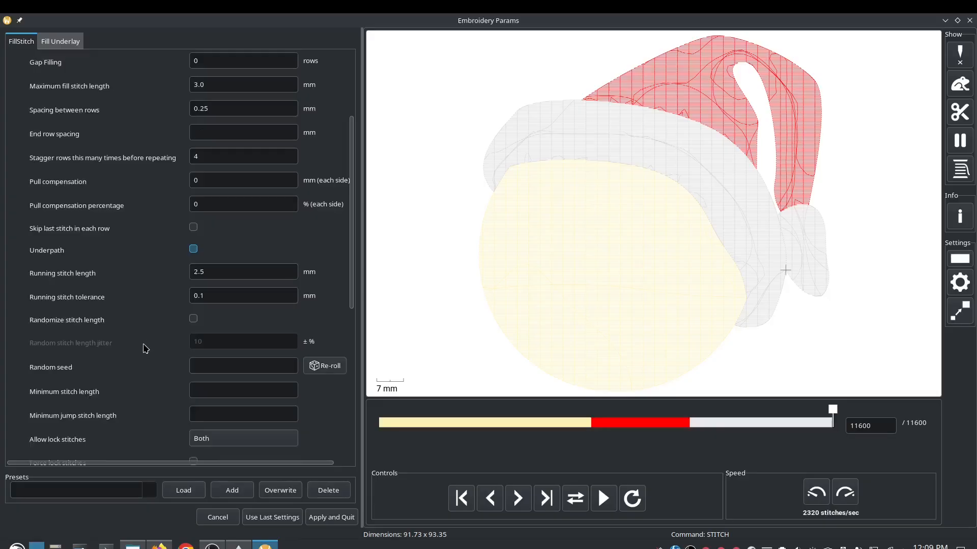
scroll(145, 358, "down", 1)
scroll(146, 362, "down", 2)
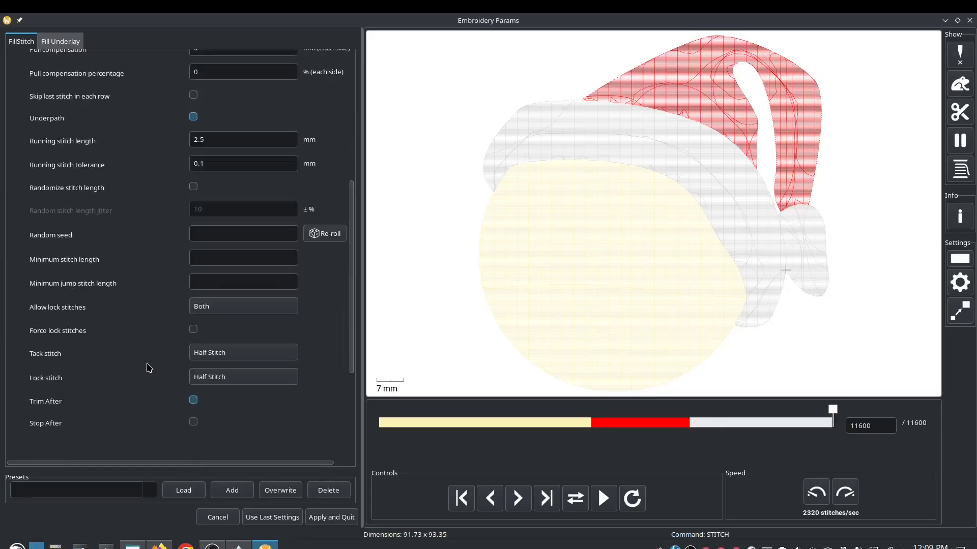
left_click(332, 518)
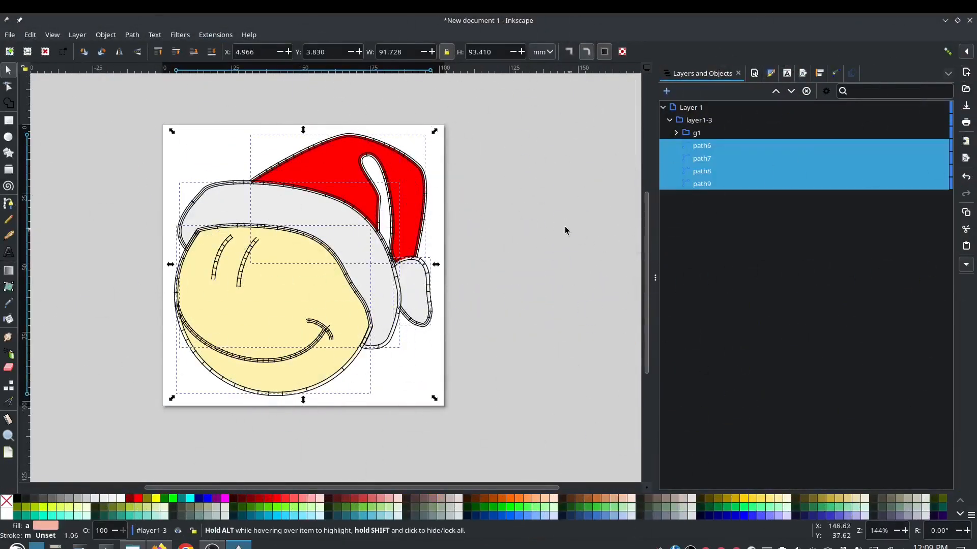
Step: Run Ink/Stitch's Simulator on Layer 1 to examine the stitch-out of the whole design
left_click(702, 108)
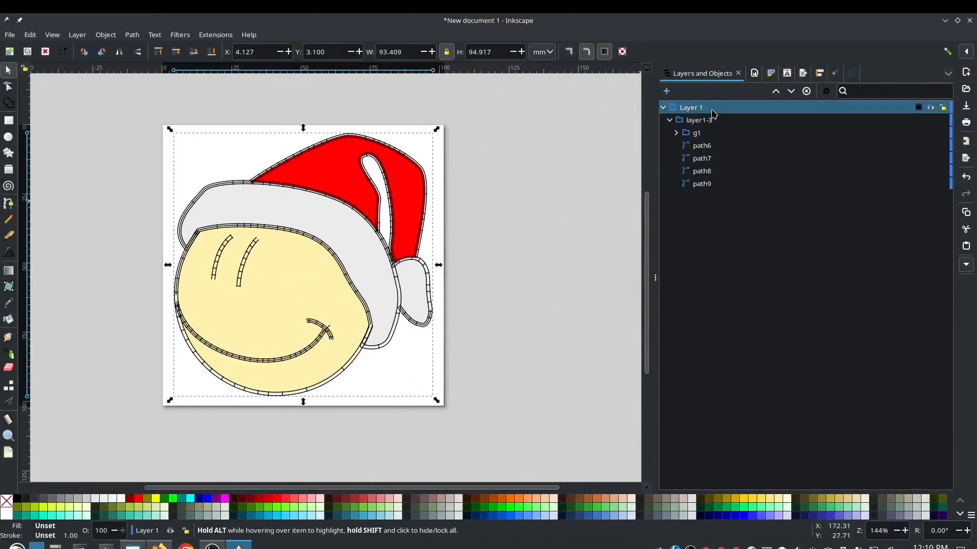
left_click(216, 35)
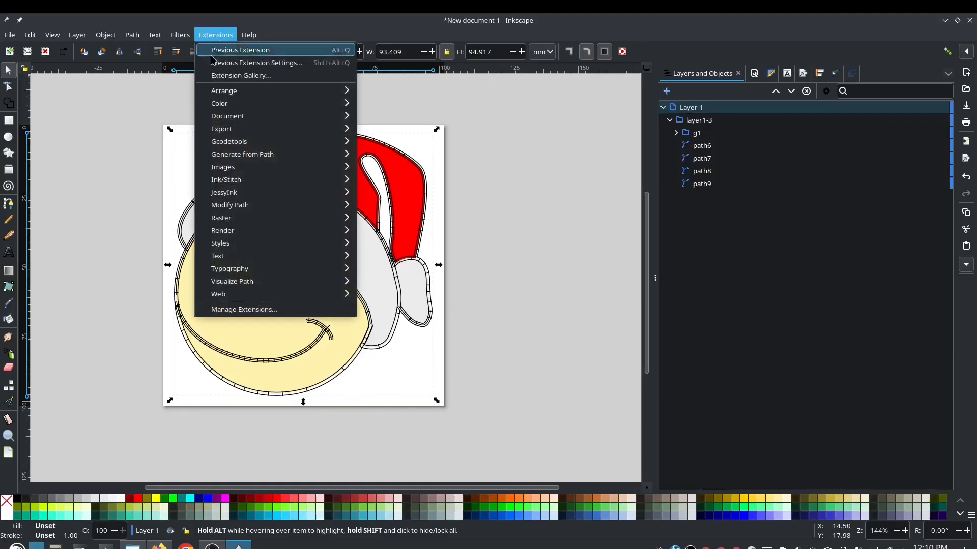
mouse_move(275, 180)
mouse_move(416, 358)
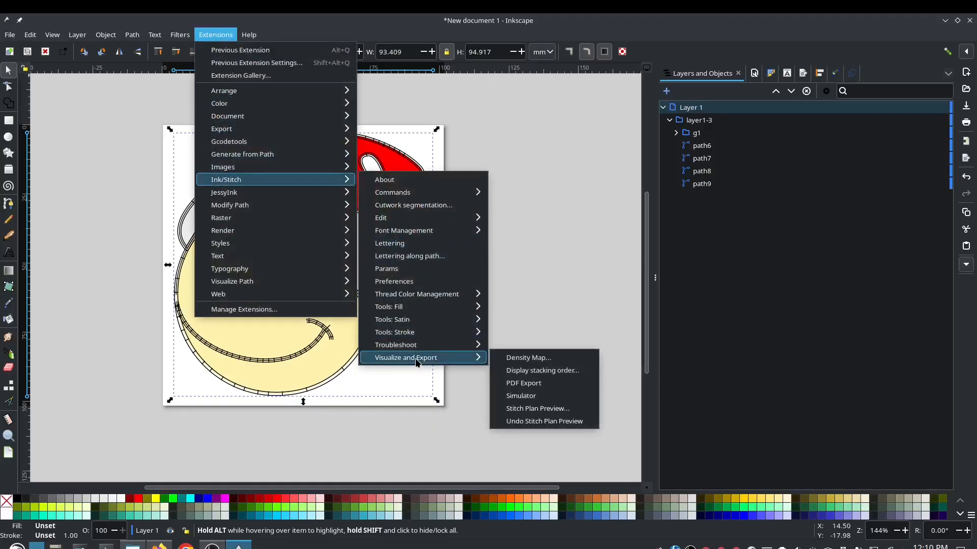
left_click(538, 396)
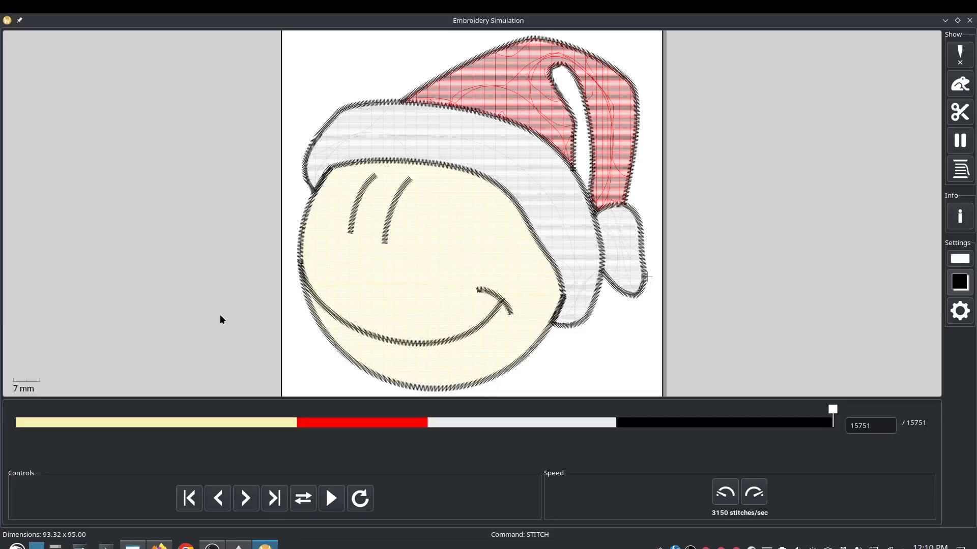
Step: Close the embroidery simulation and open Ink/Stitch's Stitch Plan Preview settings with nothing selected
left_click(969, 20)
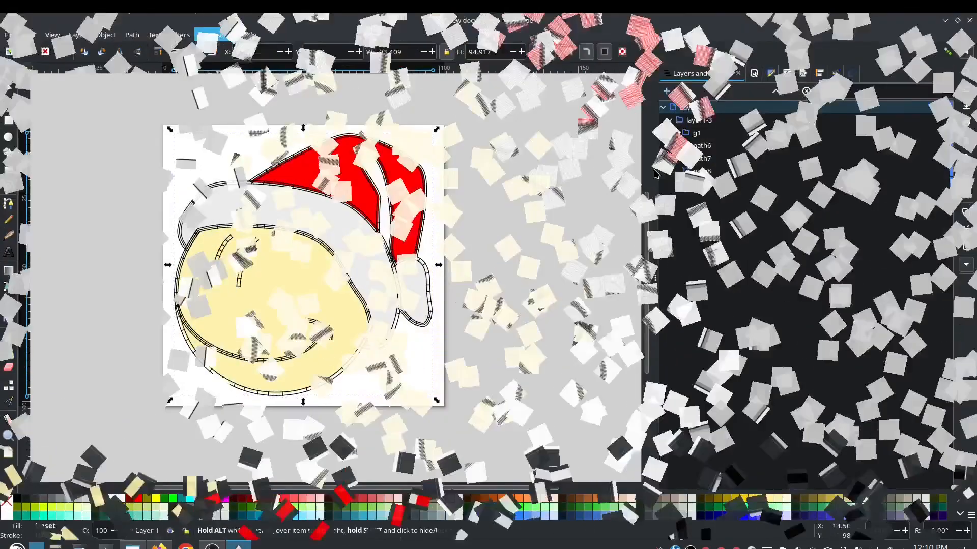
left_click(499, 257)
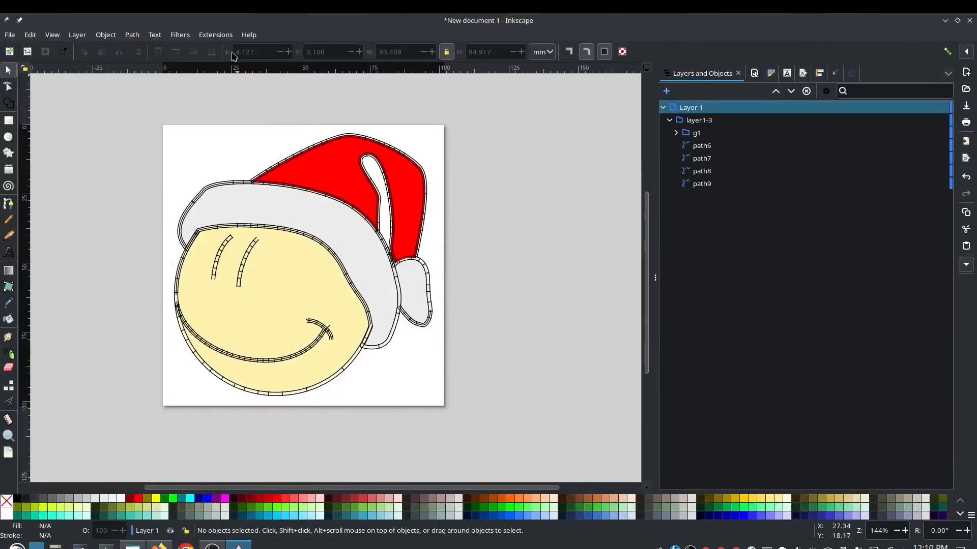
left_click(214, 35)
mouse_move(305, 180)
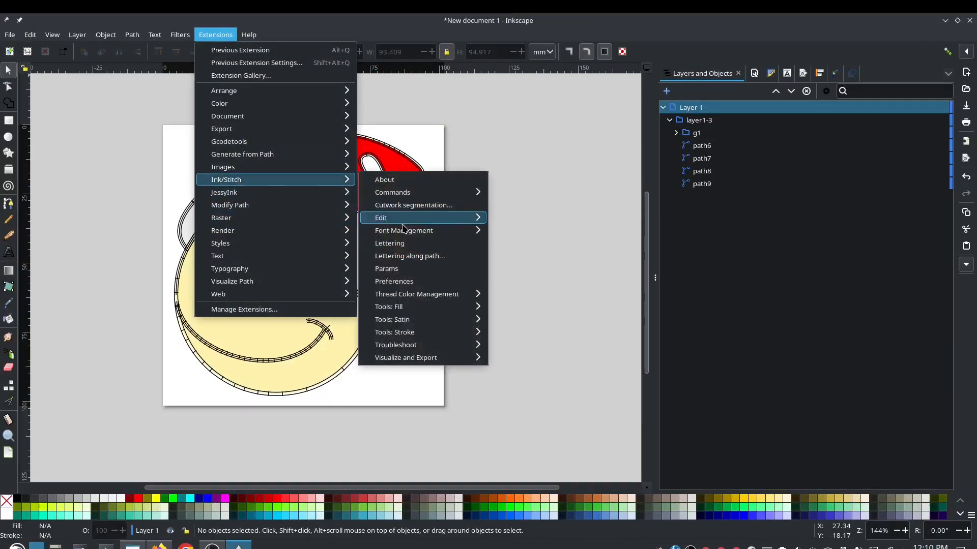
mouse_move(448, 345)
mouse_move(424, 358)
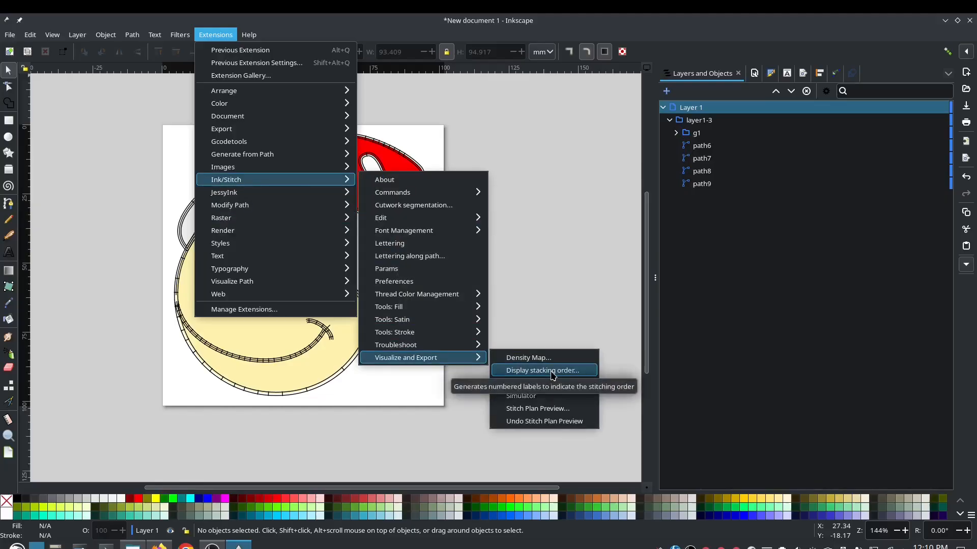
left_click(569, 408)
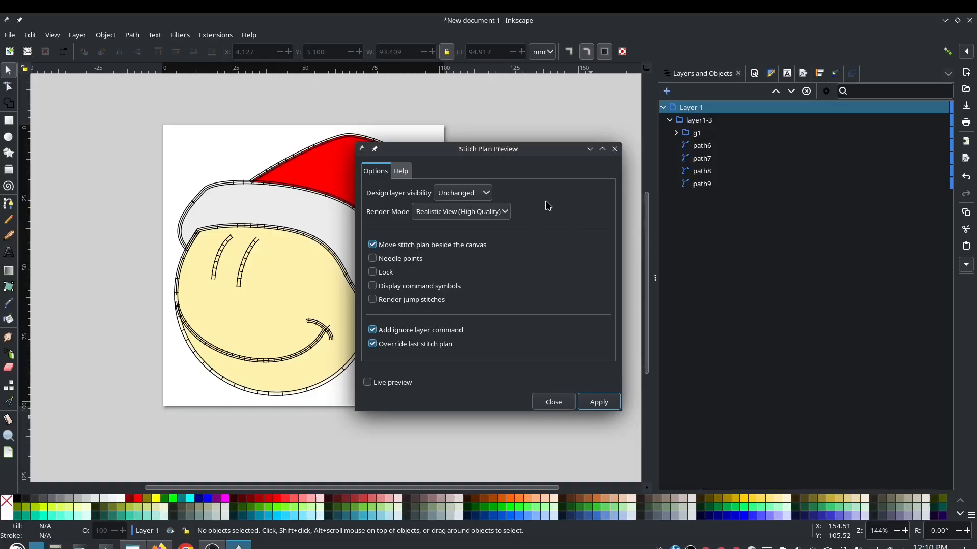
Step: Generate the stitch plan beside the canvas in Realistic View with design layer visibility Unchanged, and compare it with the original design
left_click(487, 195)
left_click(496, 209)
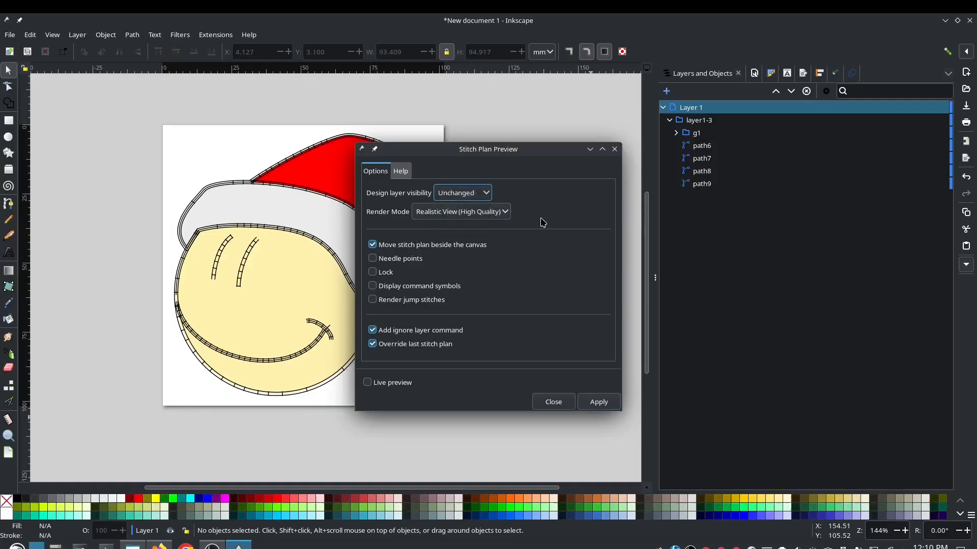
left_click(505, 213)
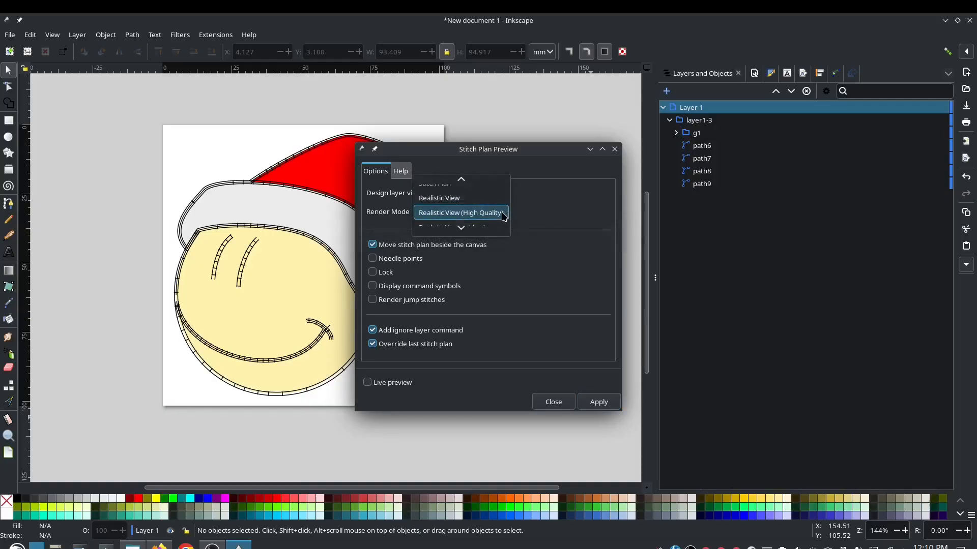
left_click(493, 200)
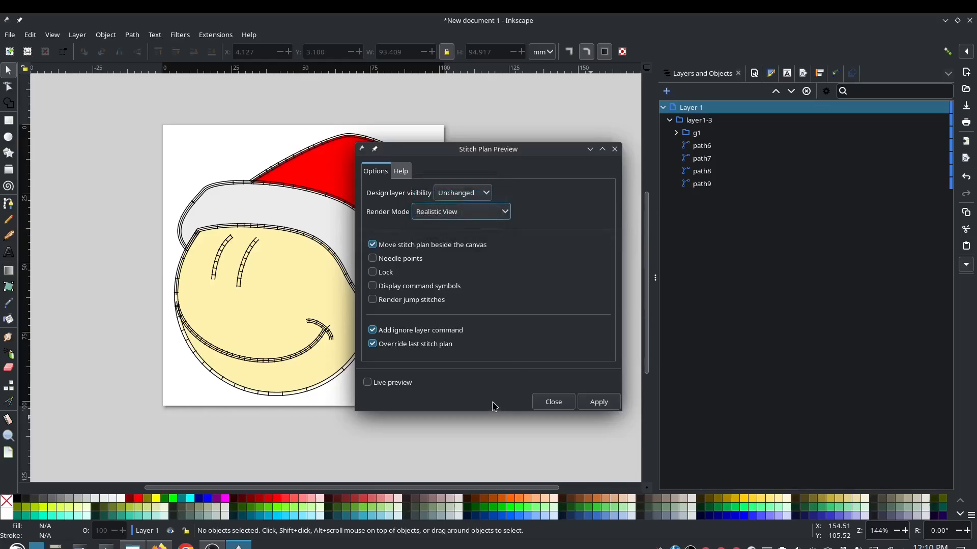
left_click(599, 403)
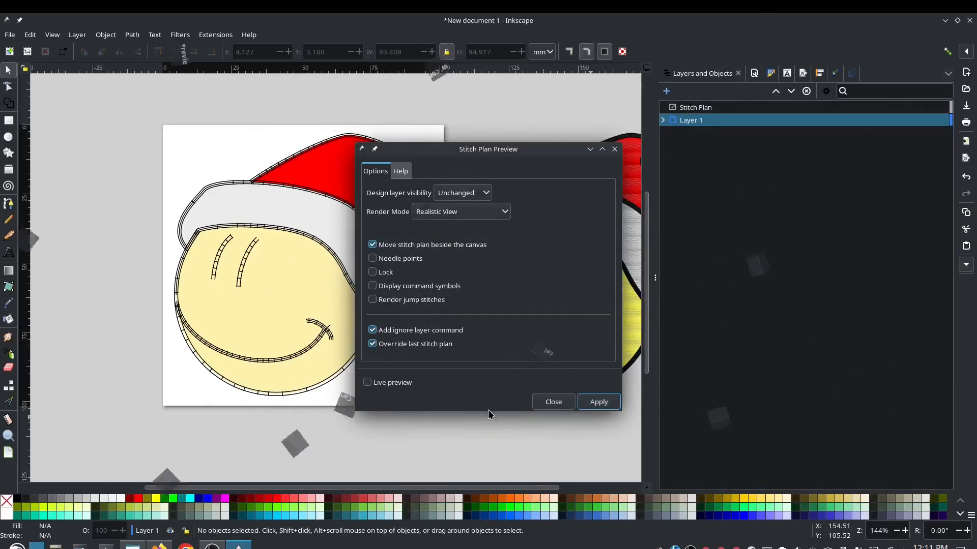
left_click(554, 402)
left_click_drag(534, 451, 312, 475)
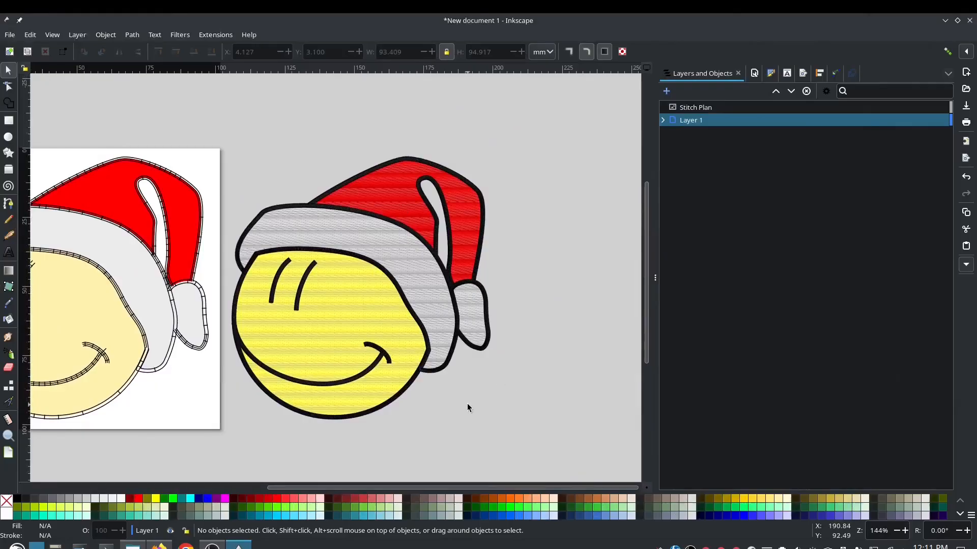
left_click_drag(467, 408, 583, 407)
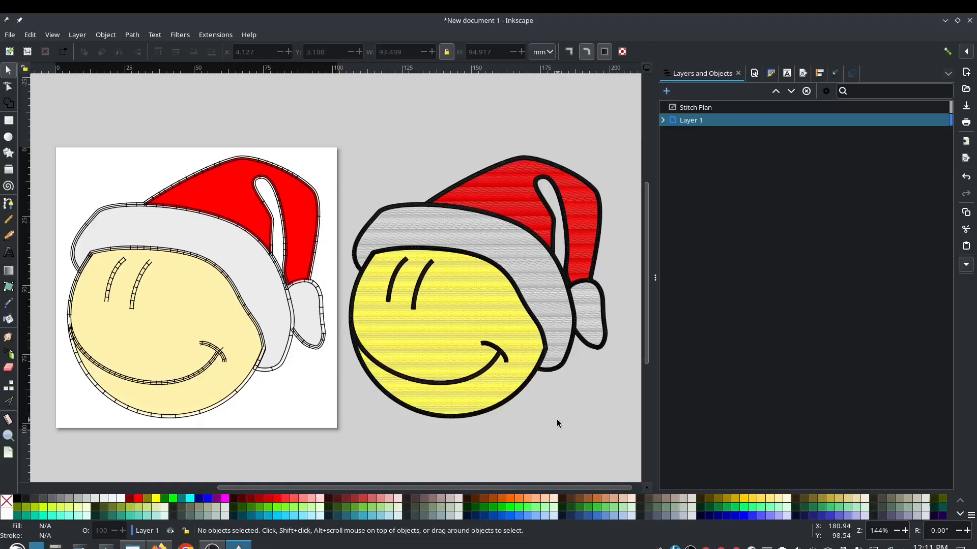
left_click_drag(556, 418, 577, 414)
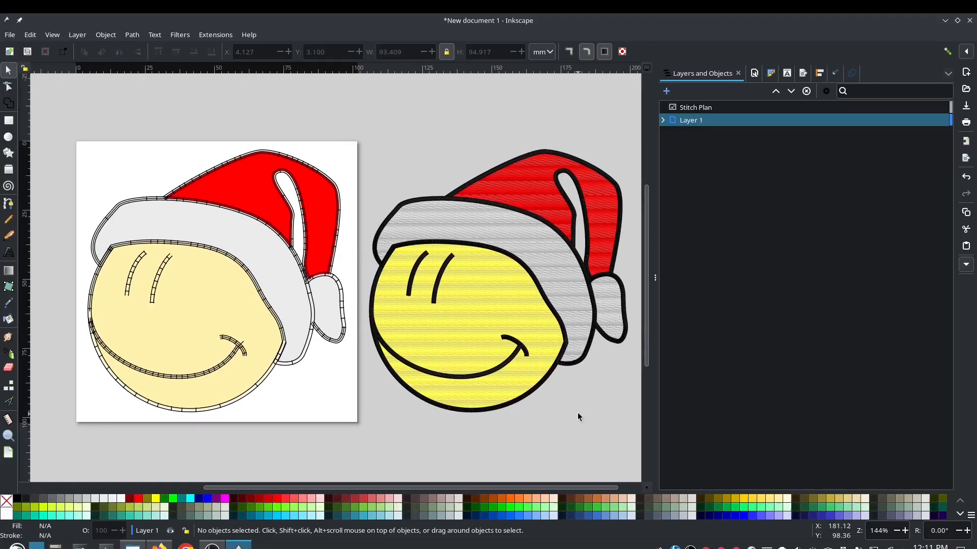